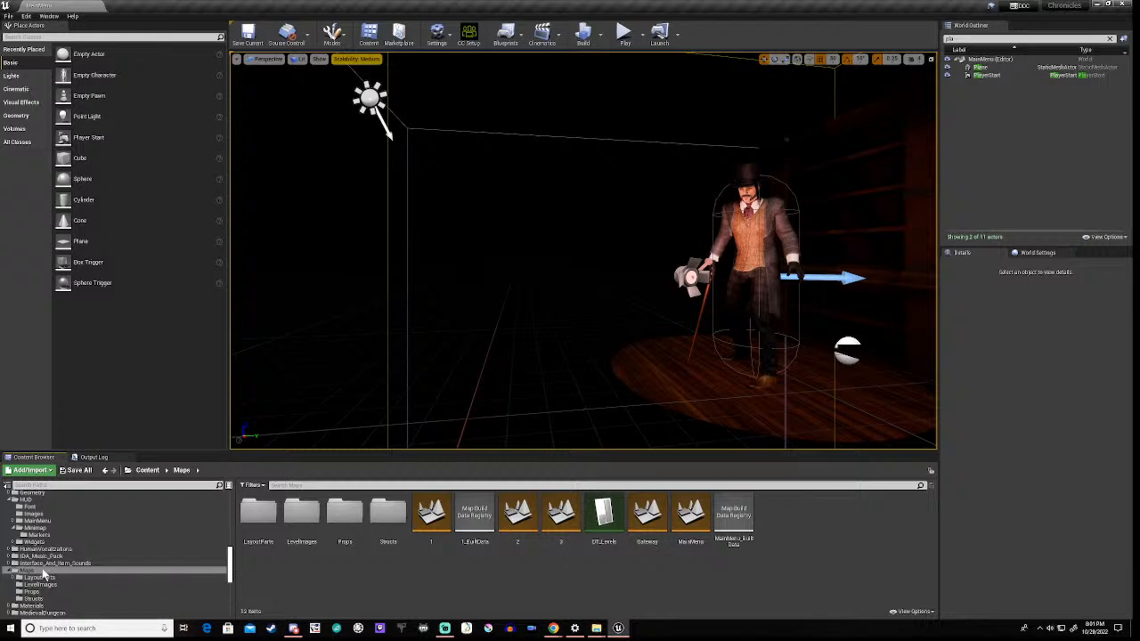
Step: Open the eMonsterState enumeration from the Monsters folder and reposition its editor window so the whole list shows
scroll(43, 574, "down", 3)
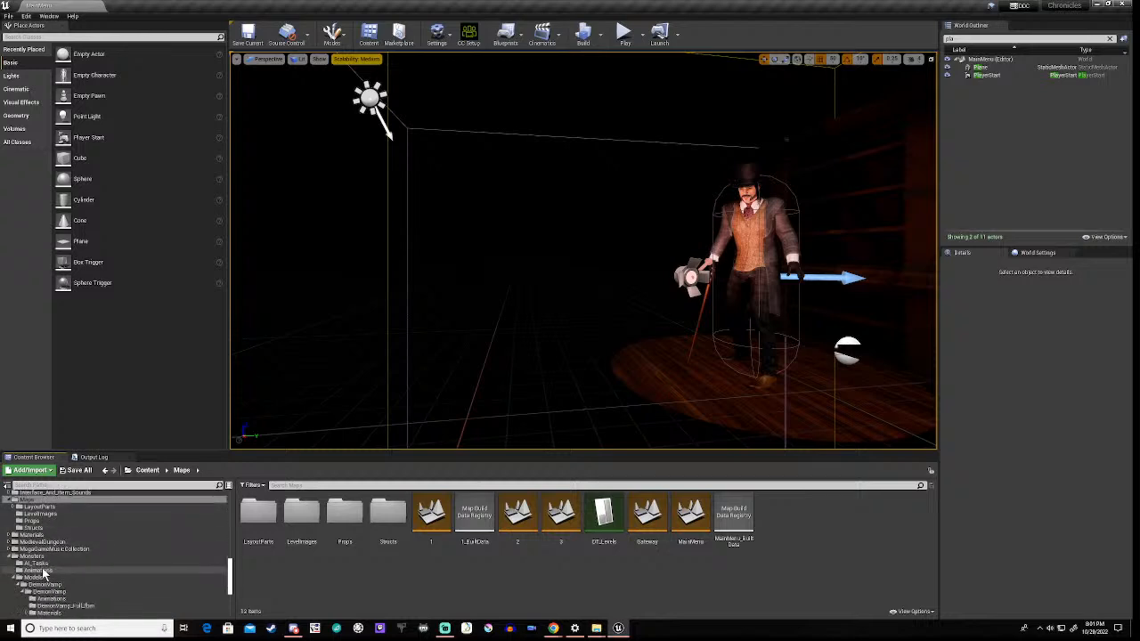
left_click(45, 558)
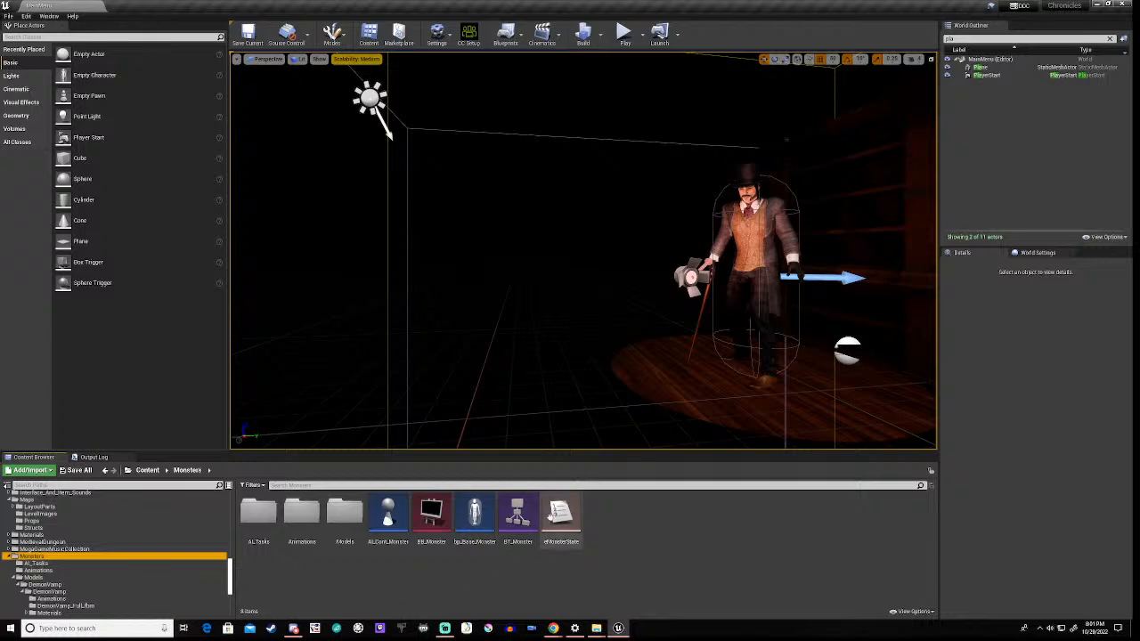
double_click(553, 516)
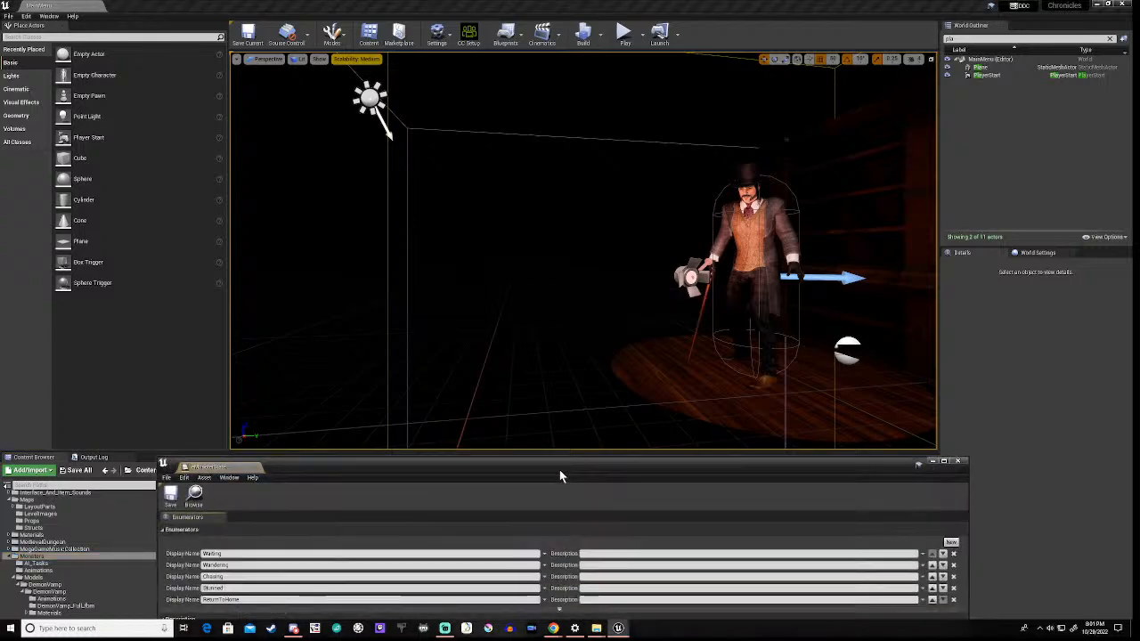
left_click_drag(571, 467, 578, 191)
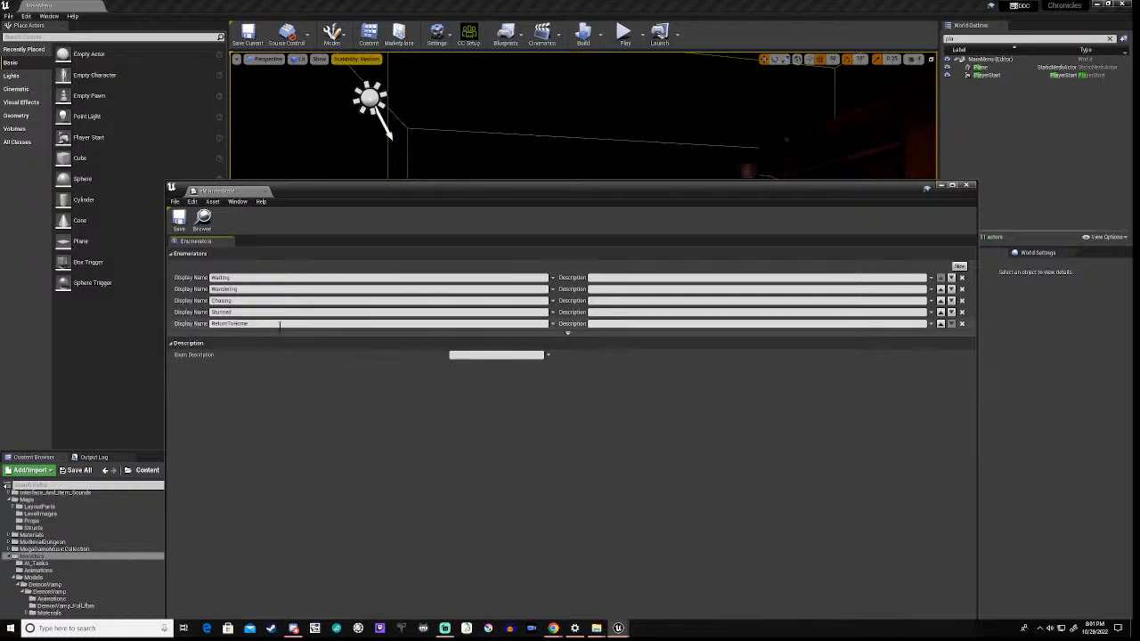
Step: Add a Screaming enumerator, move it above ReturnToHome, save the enumeration and minimize its editor window
left_click(959, 265)
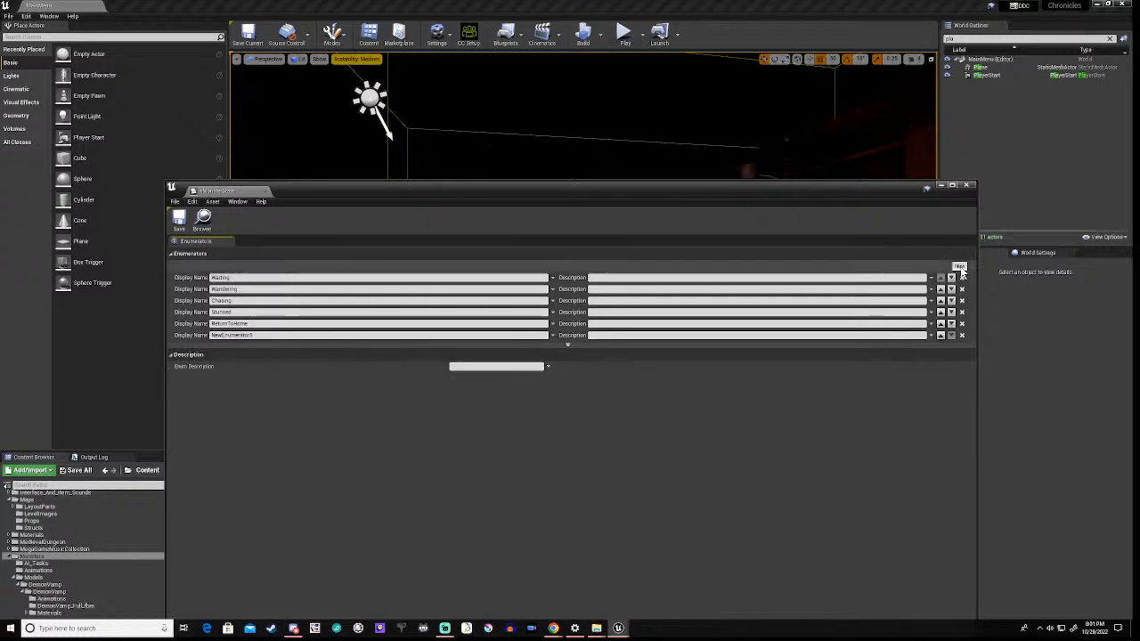
left_click(236, 335)
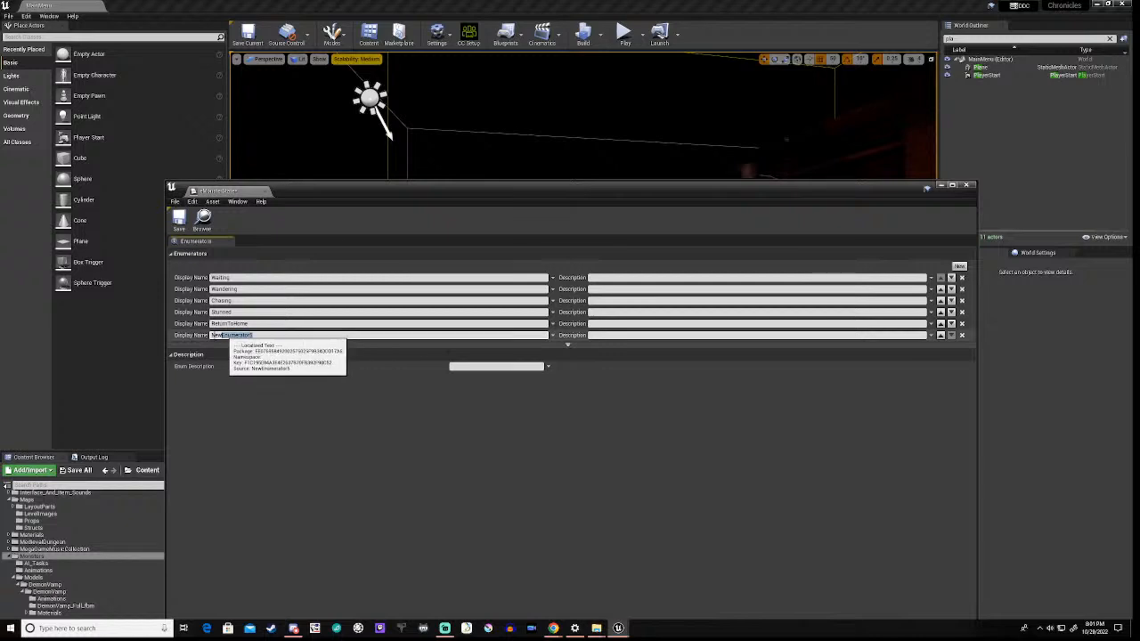
type("Screaming")
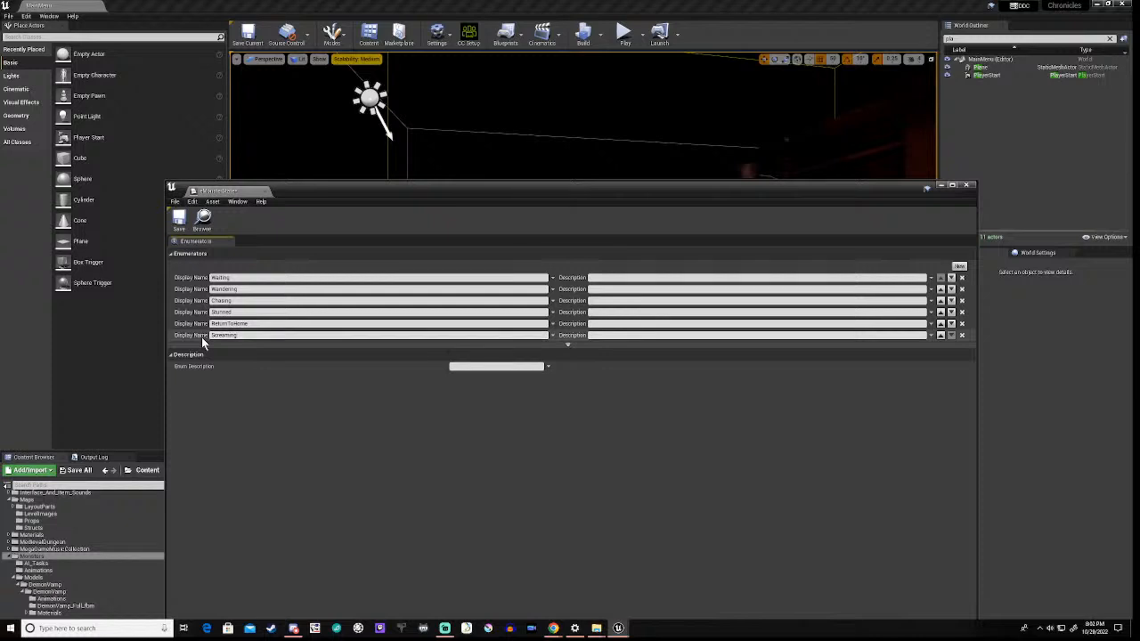
left_click(940, 335)
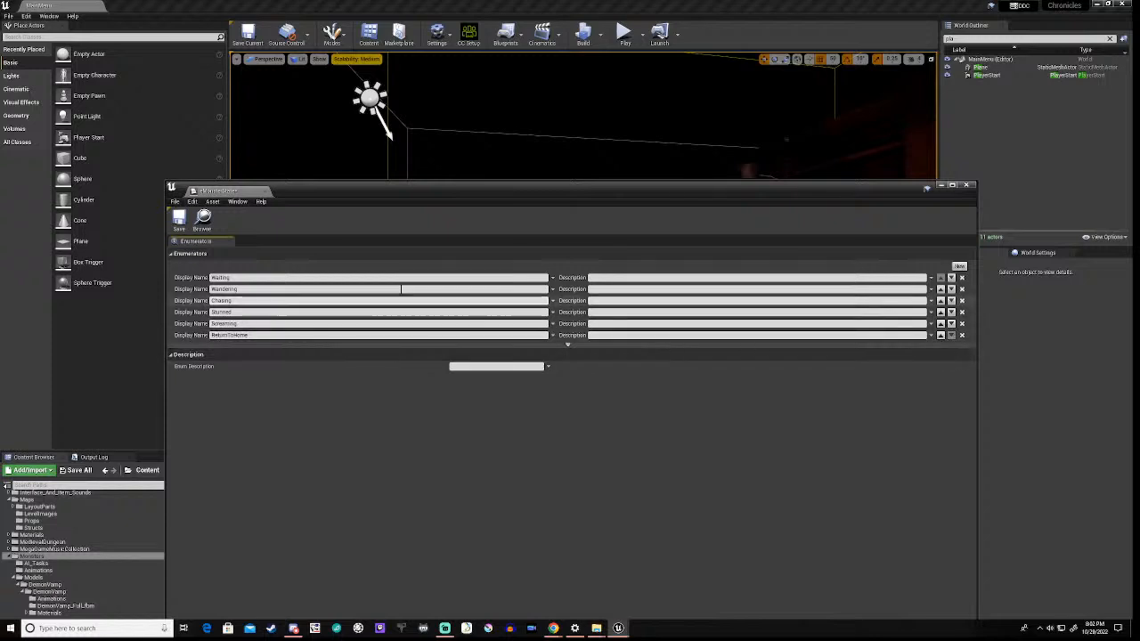
left_click(182, 230)
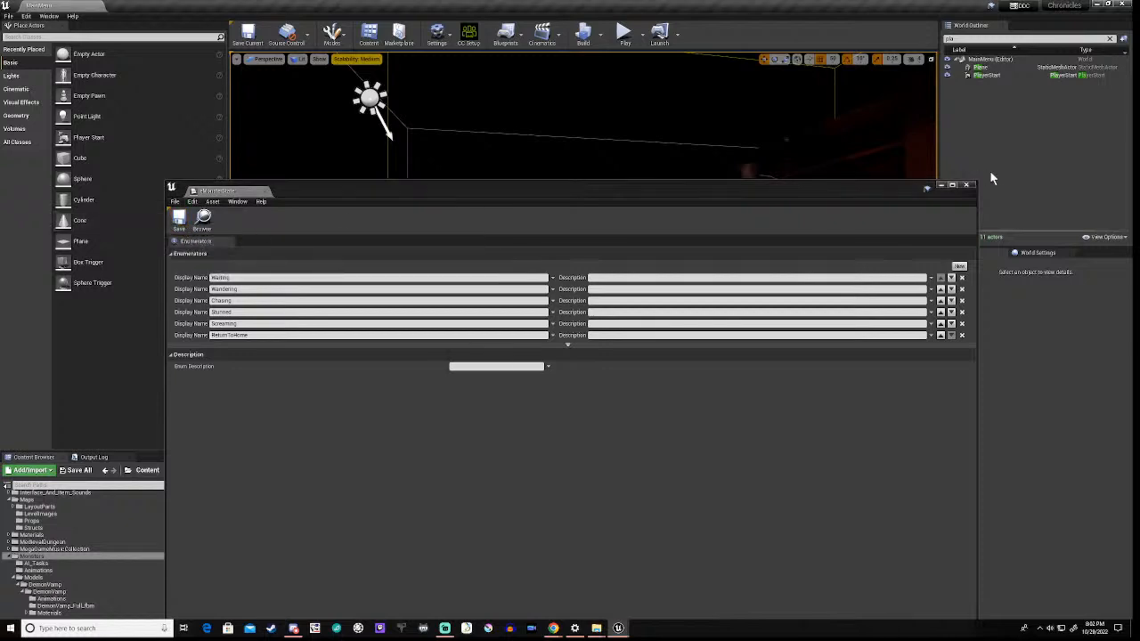
left_click(941, 186)
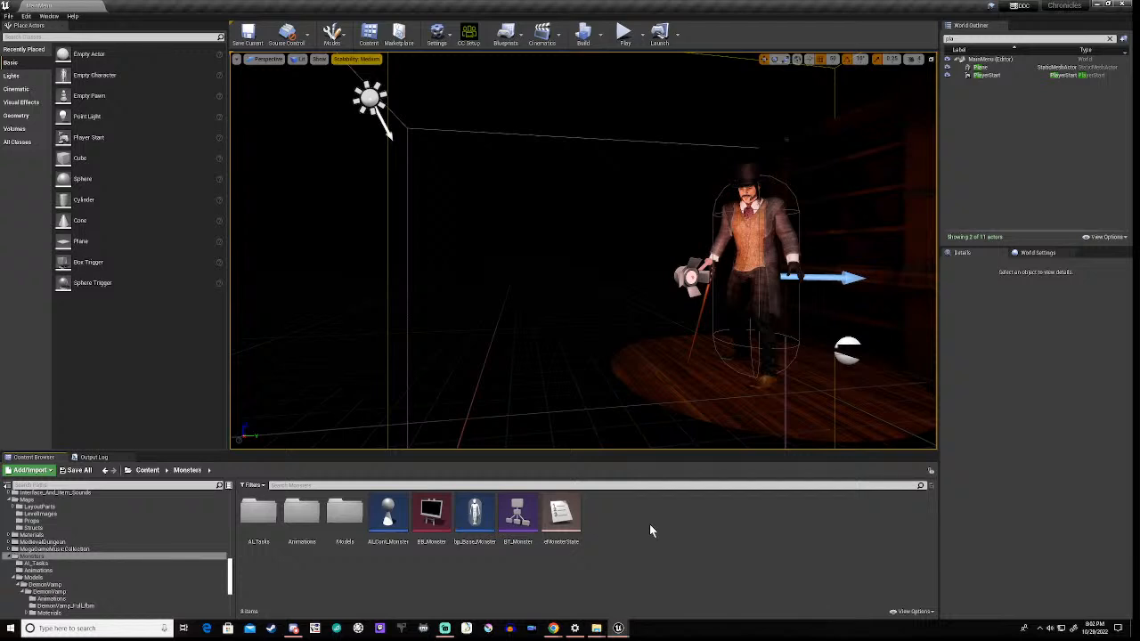
Step: Preview the Zombie_Scream animation in DemonVamp's Animations folder and close it again
scroll(88, 583, "down", 3)
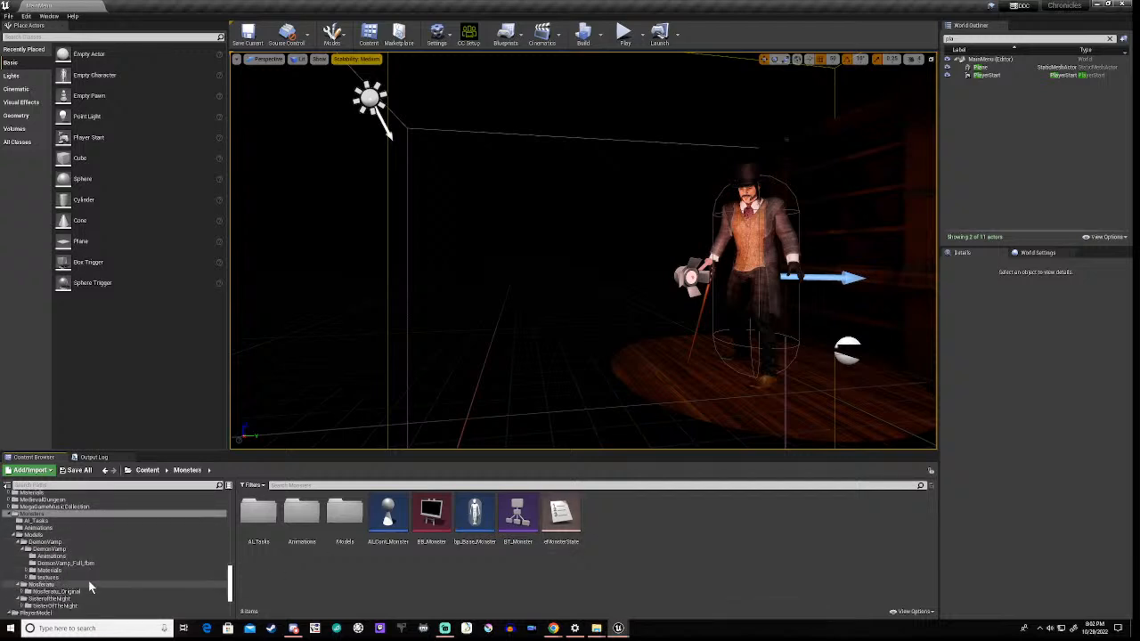
left_click(45, 556)
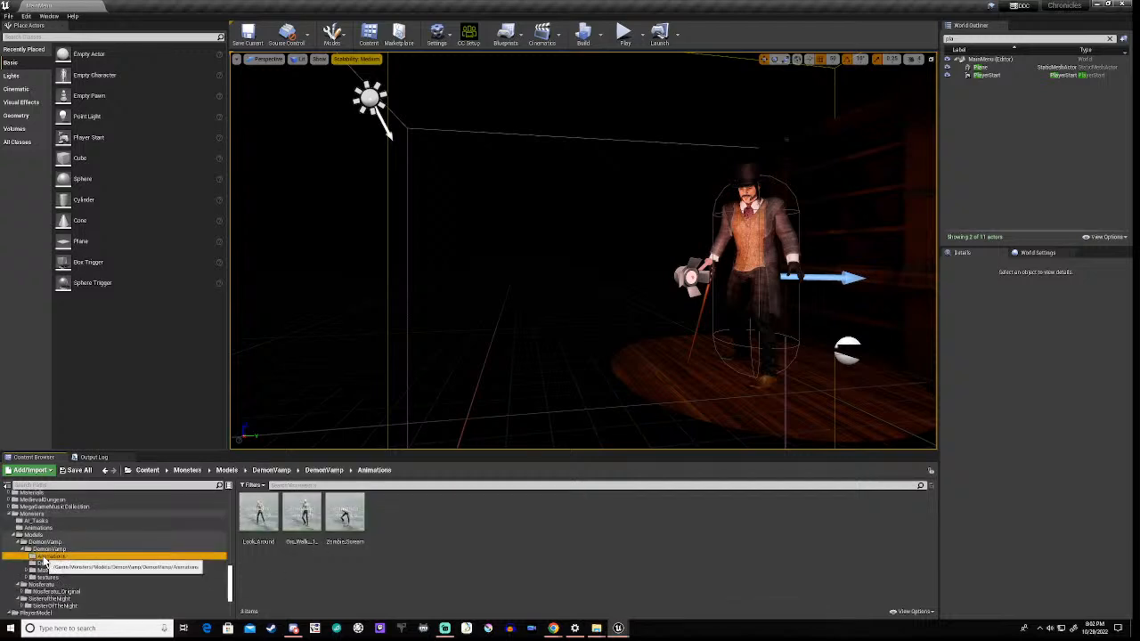
double_click(345, 518)
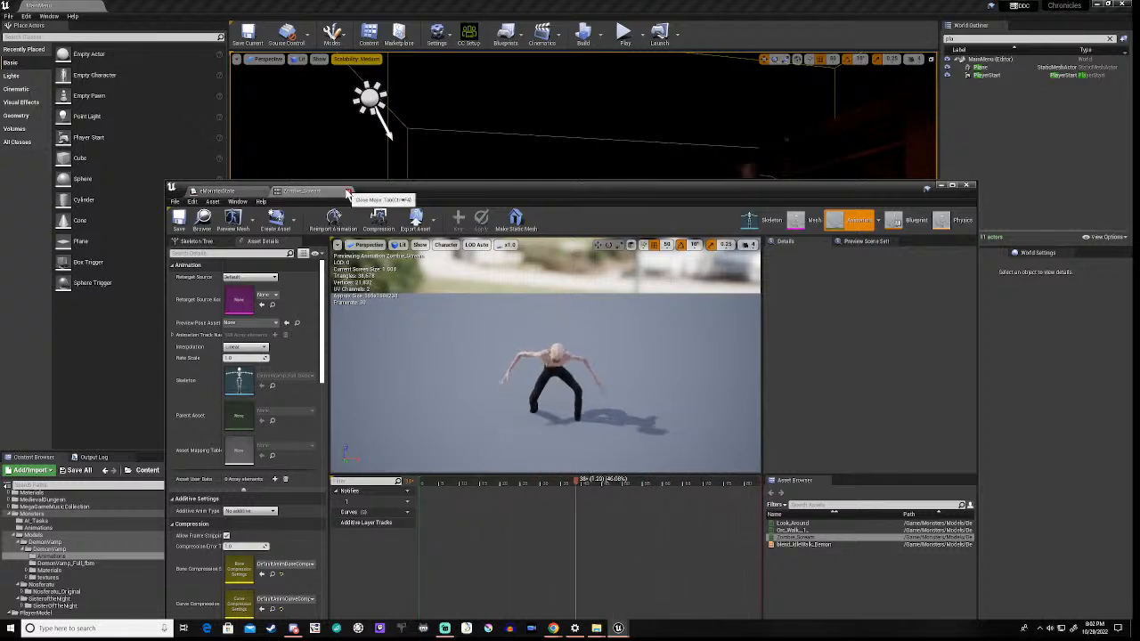
left_click(349, 192)
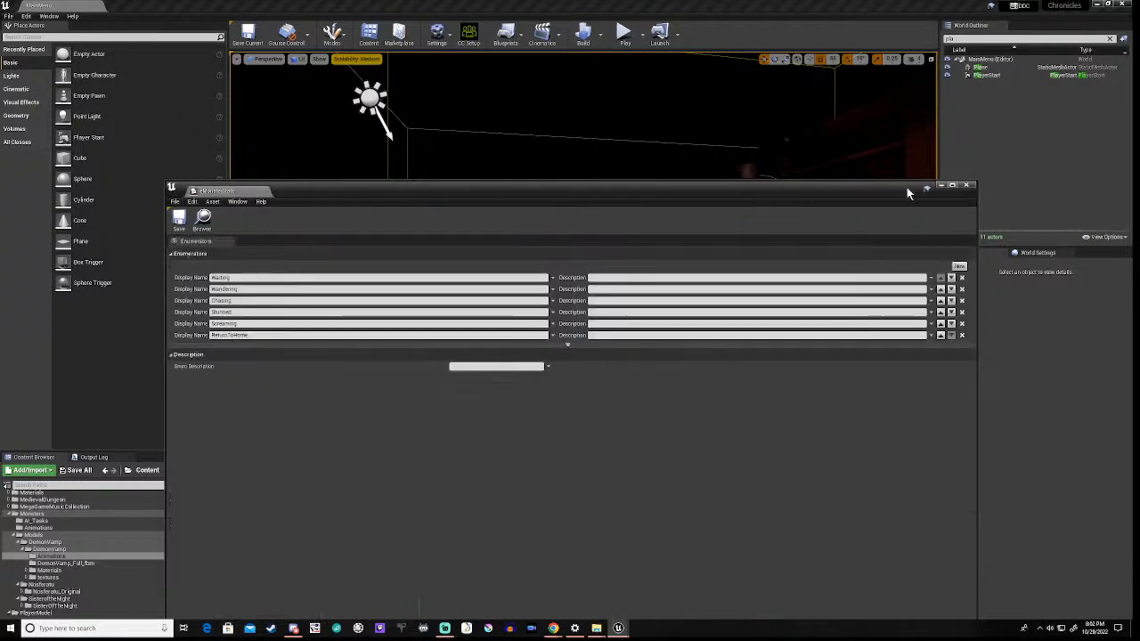
left_click(941, 187)
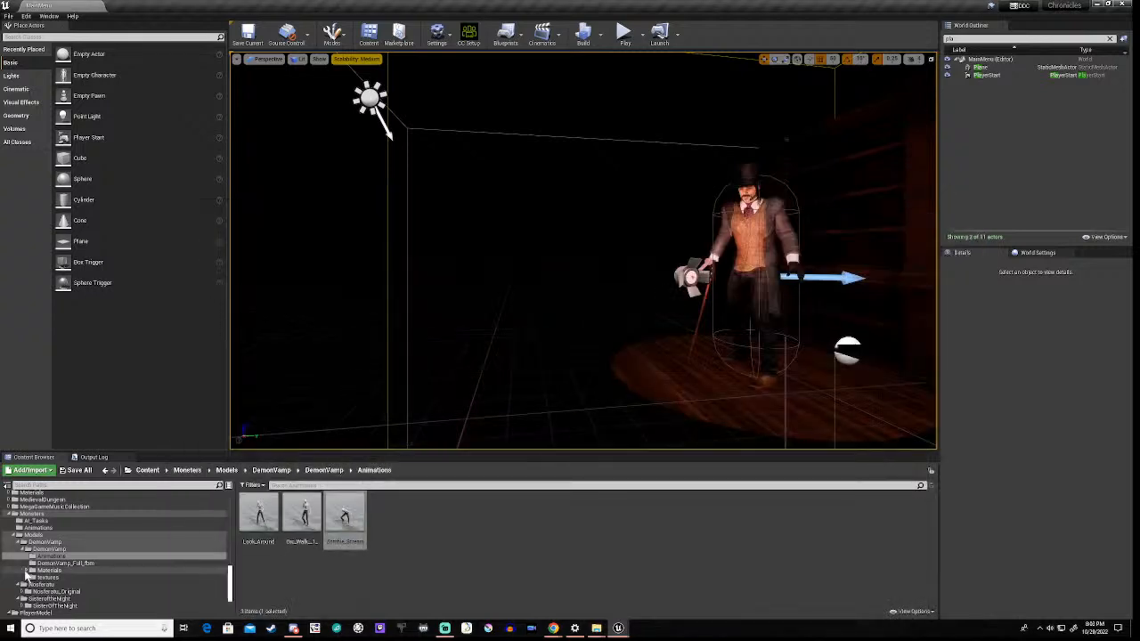
Step: Open the anim_BP_Demon animation blueprint from the inner DemonVamp folder
left_click(64, 565)
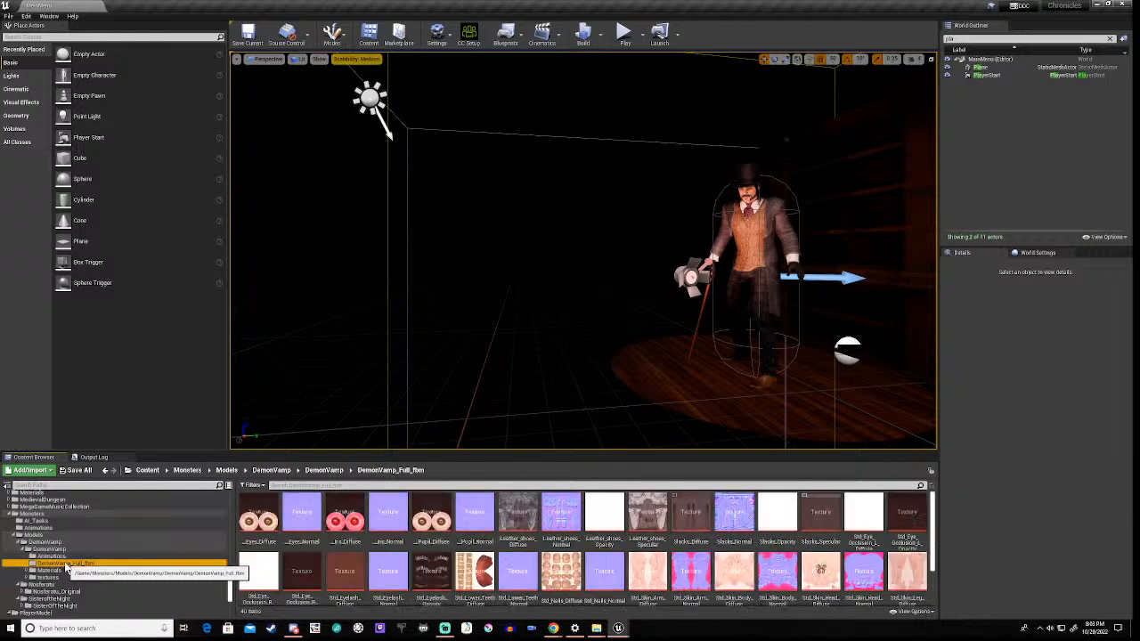
left_click(51, 556)
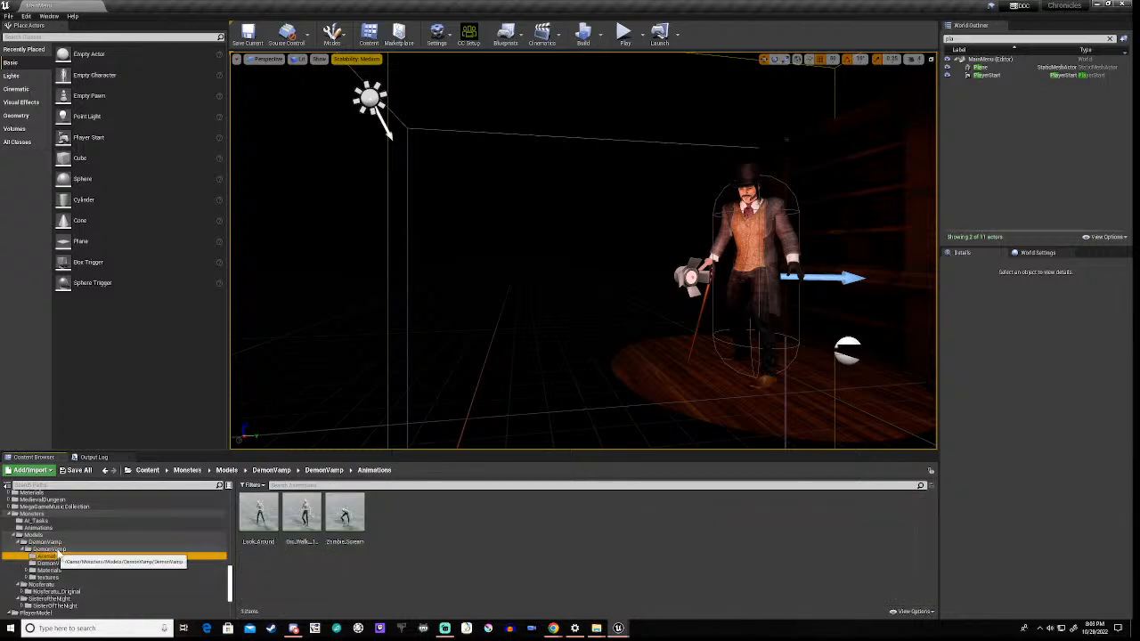
left_click(53, 549)
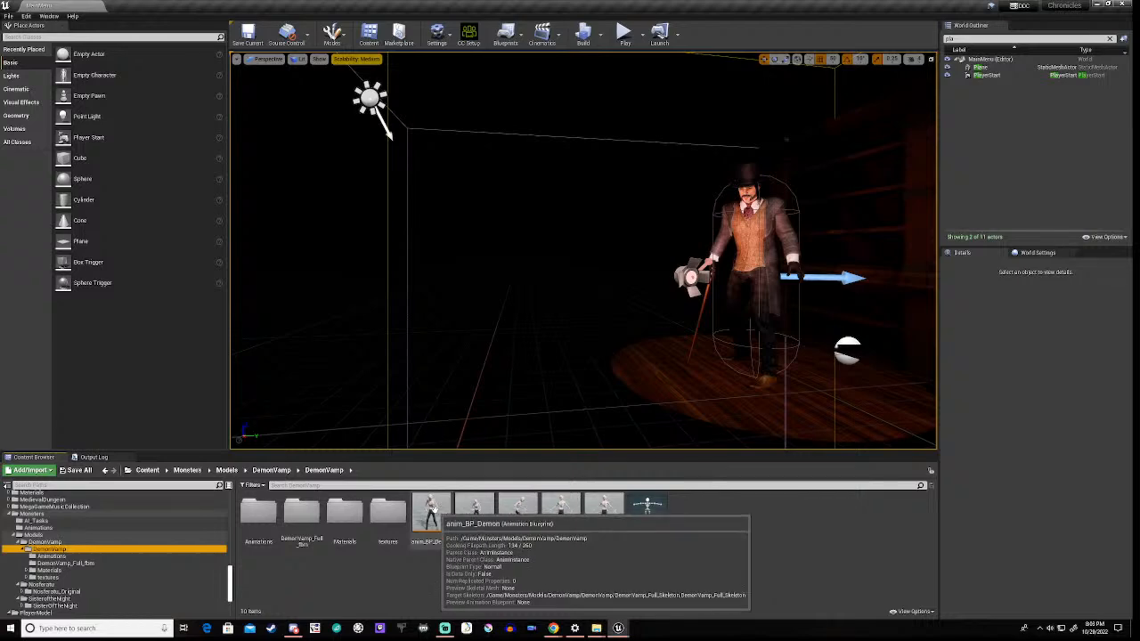
double_click(432, 511)
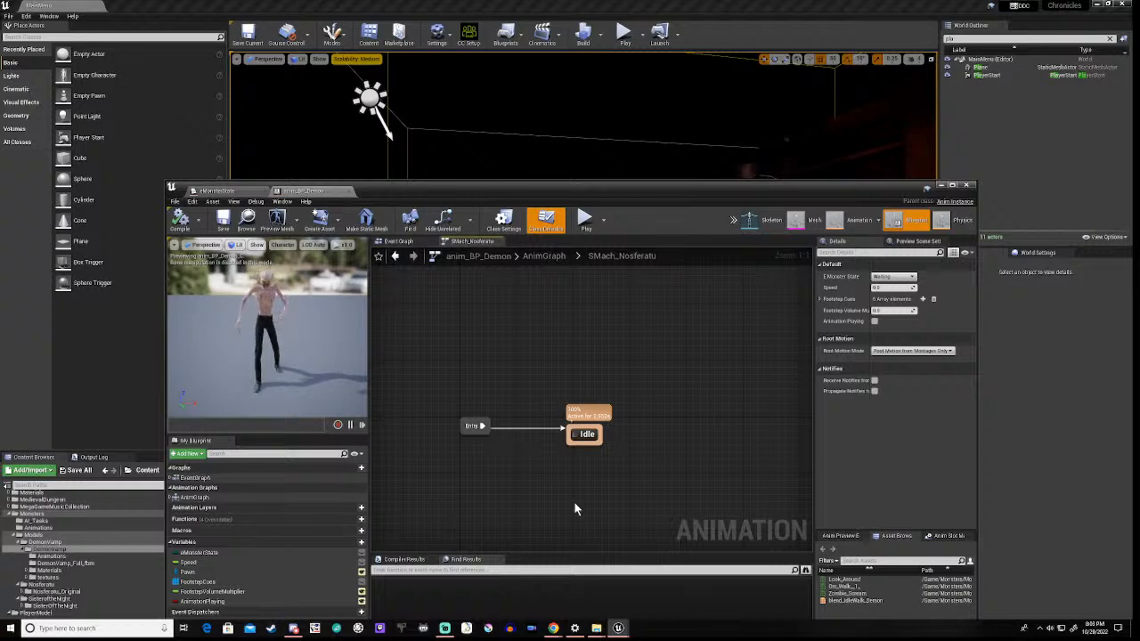
Step: Add a new state named Scream beside the Idle state in the SMach_Nosferatu state machine
scroll(575, 478, "down", 1)
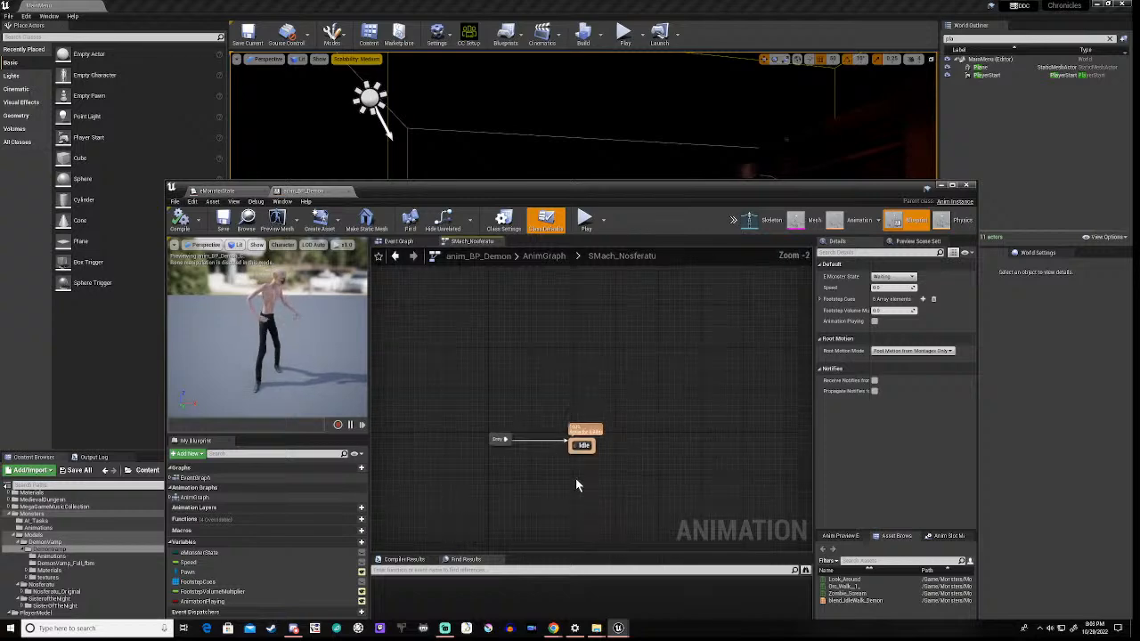
scroll(555, 470, "down", 1)
right_click_drag(556, 469, 515, 439)
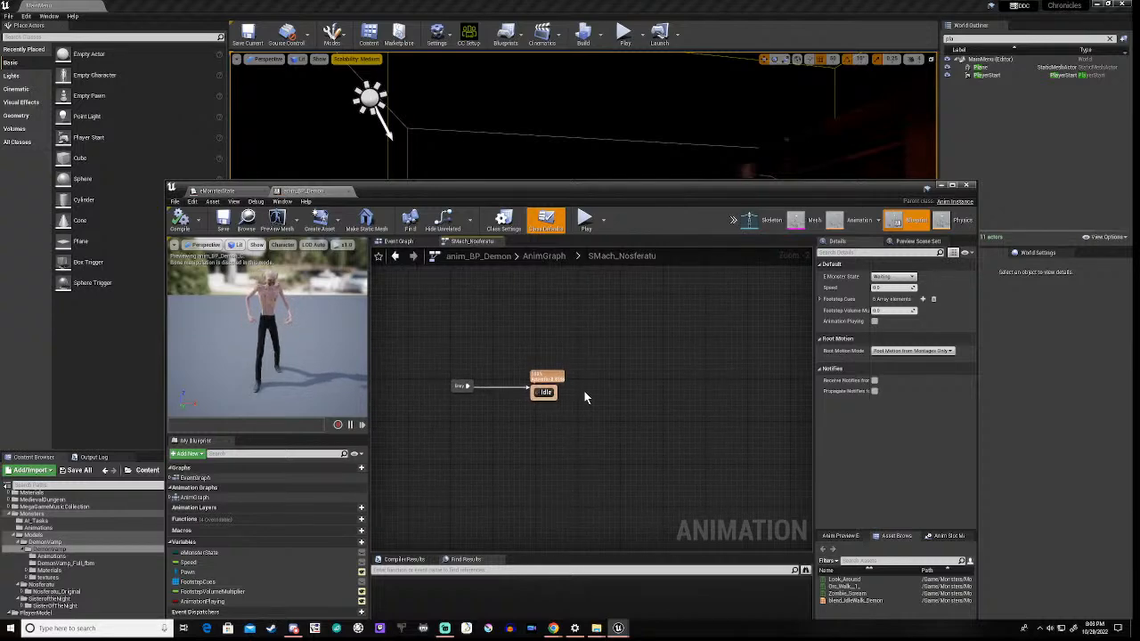
scroll(577, 401, "up", 1)
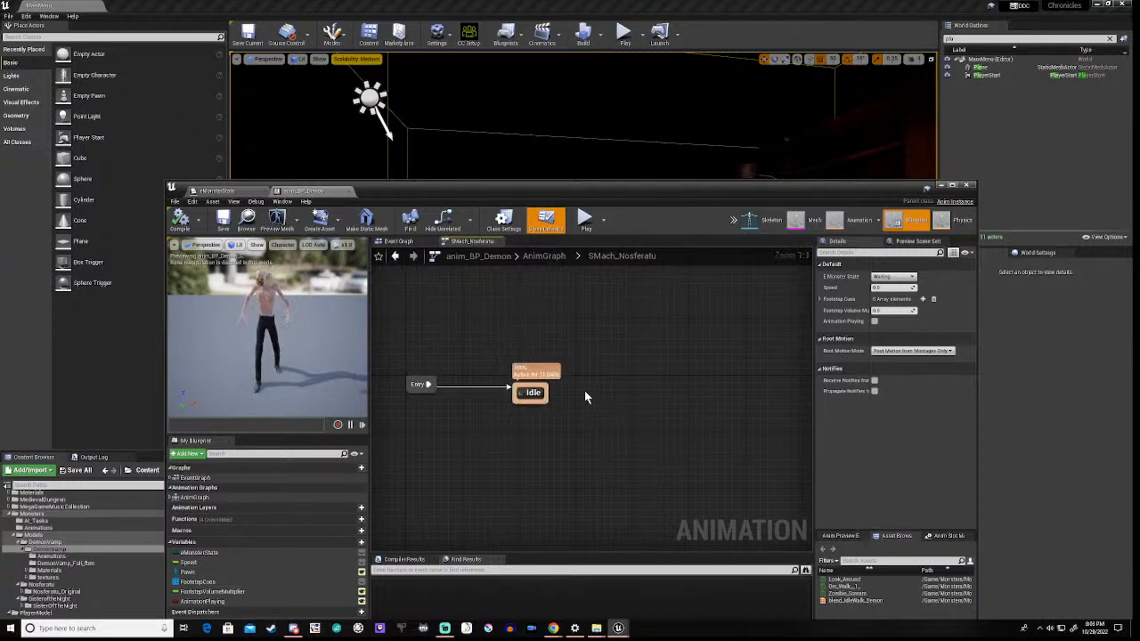
right_click(606, 404)
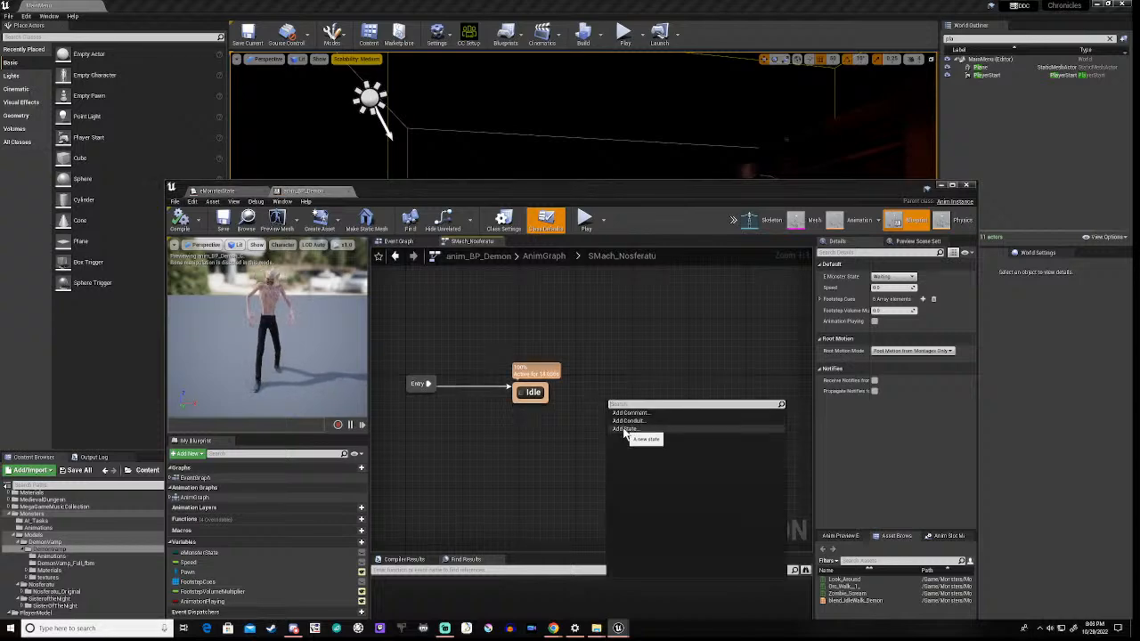
left_click(623, 433)
type("Scream")
key("BackSpace")
key("BackSpace")
type("am")
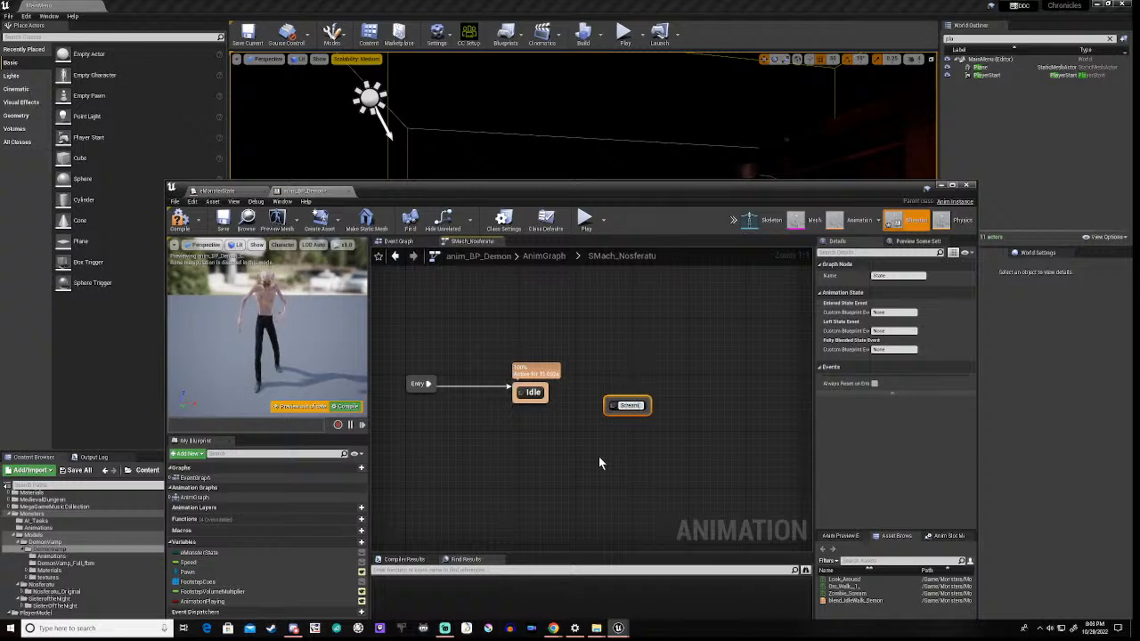
key("Return")
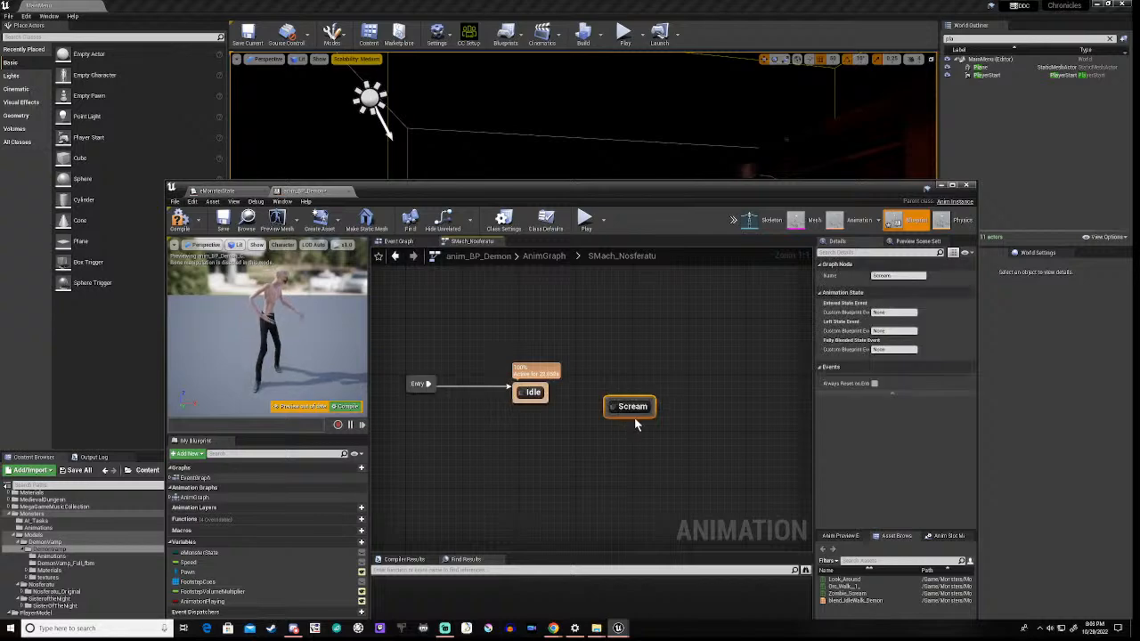
Step: Connect the Idle and Scream states with transitions in both directions
left_click_drag(656, 408, 710, 400)
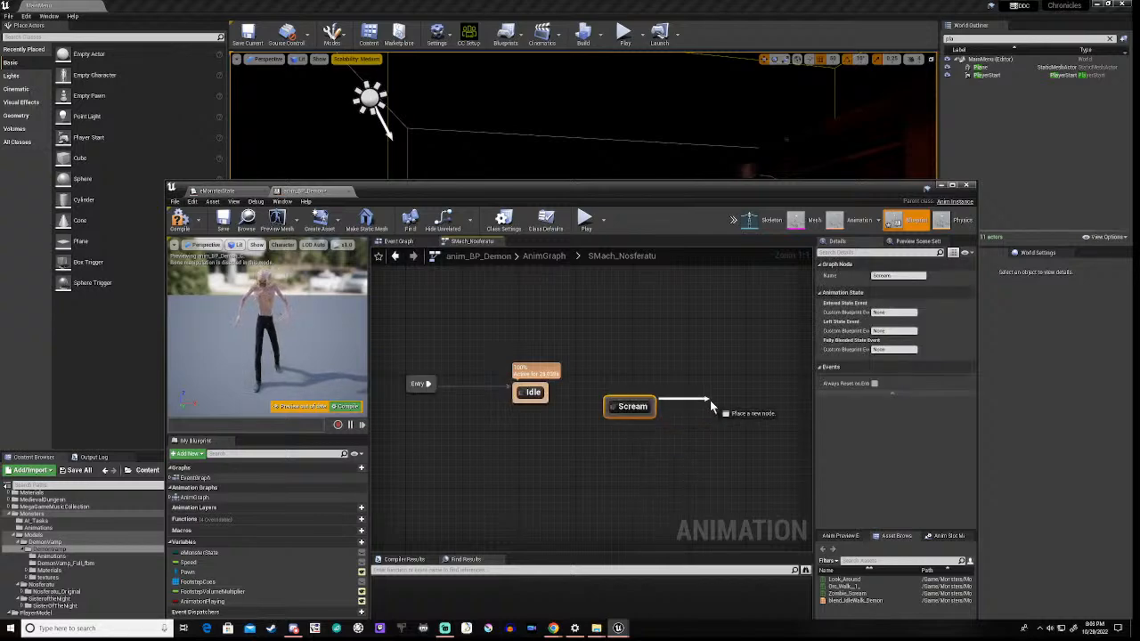
left_click(677, 446)
mouse_move(534, 401)
left_mouse_down()
mouse_move(610, 408)
mouse_move(550, 406)
left_mouse_up()
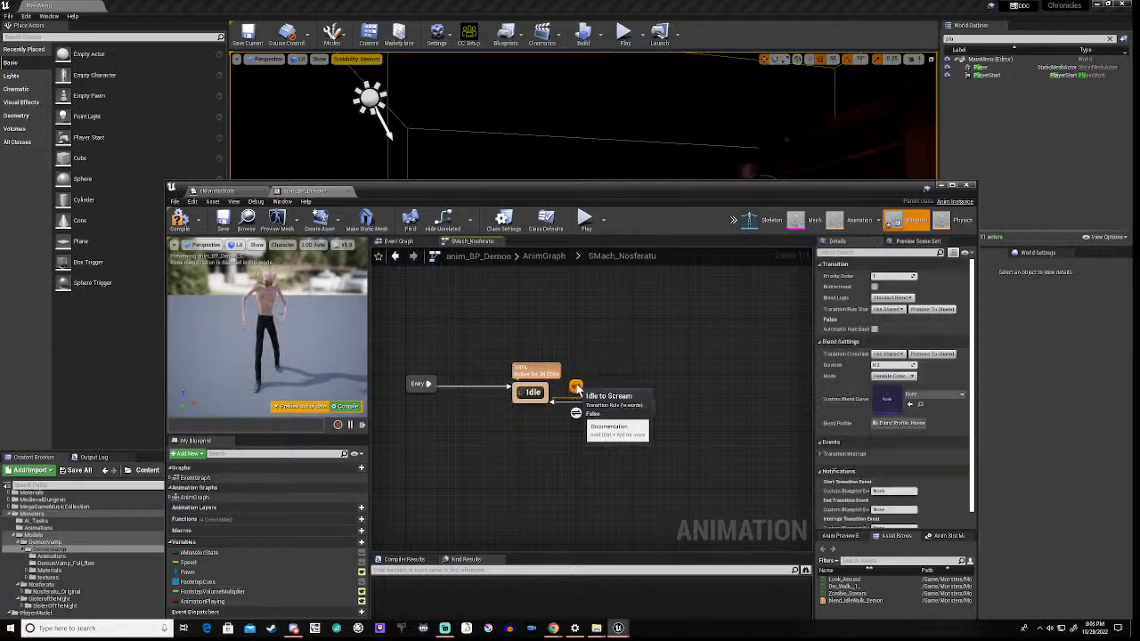
Step: In the Idle to Scream transition rule, add an eMonsterState getter and feed it into an Equal (enum) comparison node
double_click(576, 385)
right_click_drag(523, 438, 568, 414)
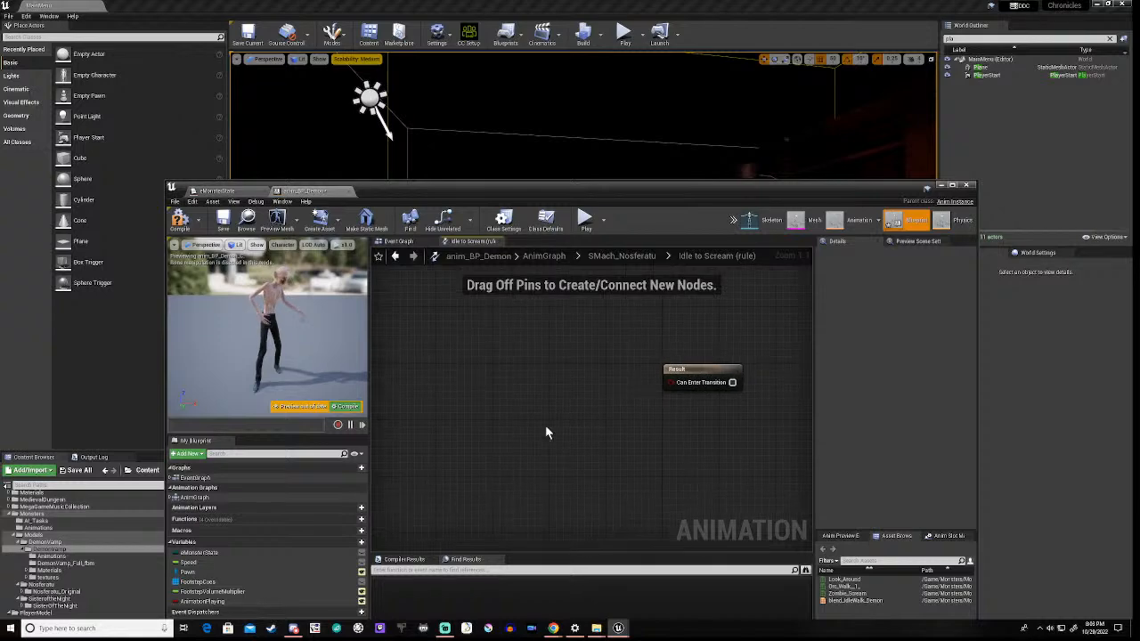
left_click(218, 553)
left_click_drag(218, 552, 441, 416)
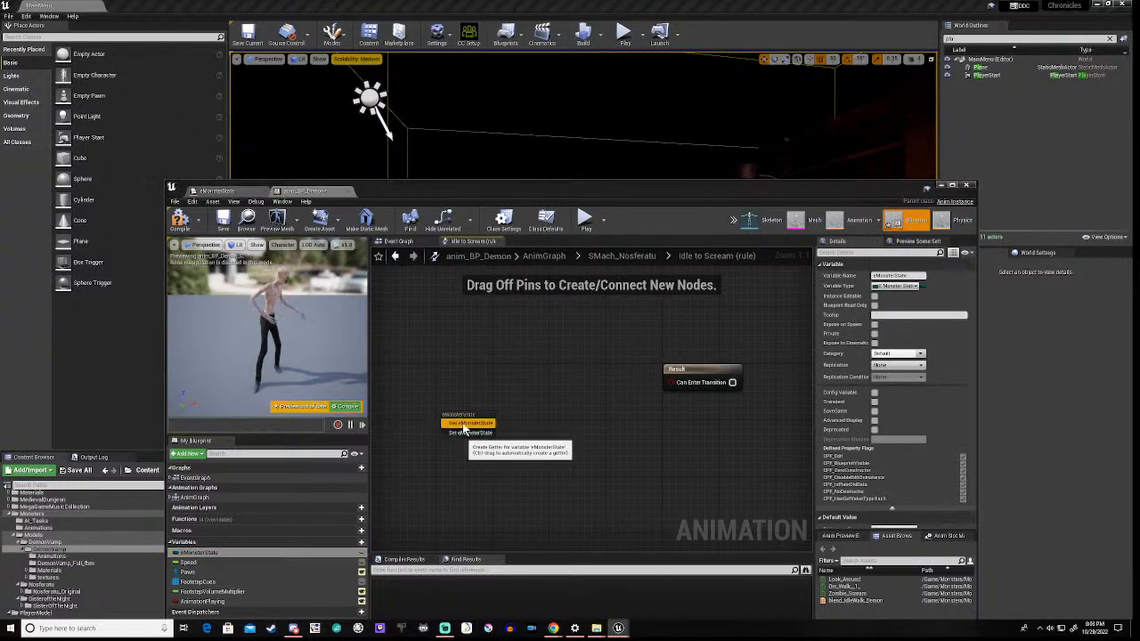
left_click(464, 424)
left_click_drag(502, 420, 536, 398)
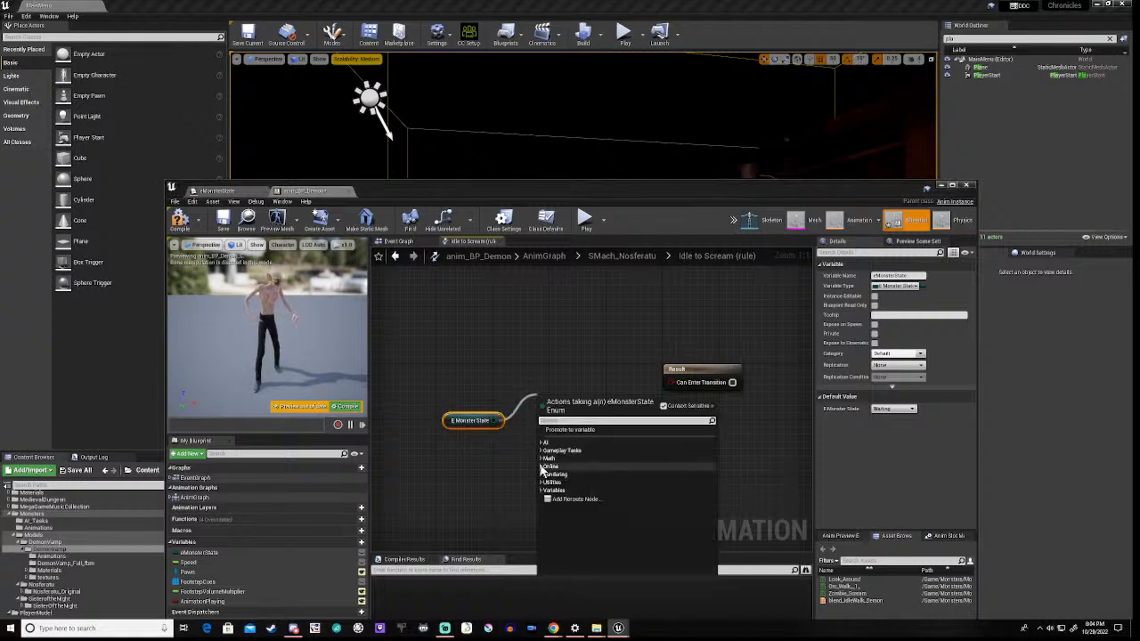
type("=")
left_click(574, 498)
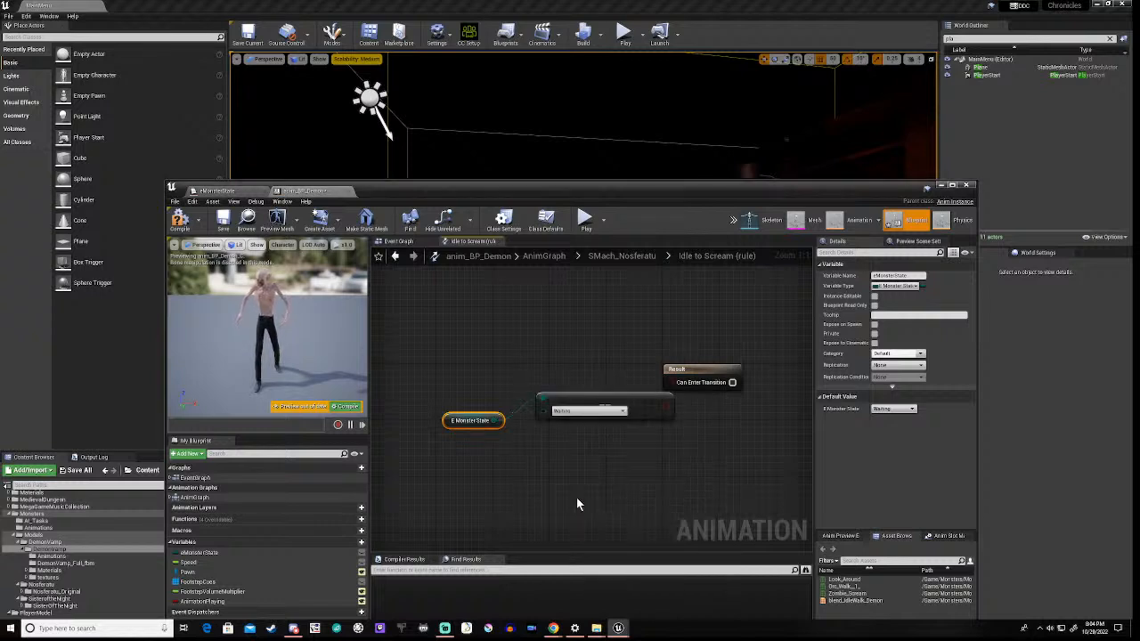
Step: Set the comparison to Screaming, connect its output to Can Enter Transition, rearrange the nodes and compile the blueprint
left_click(577, 412)
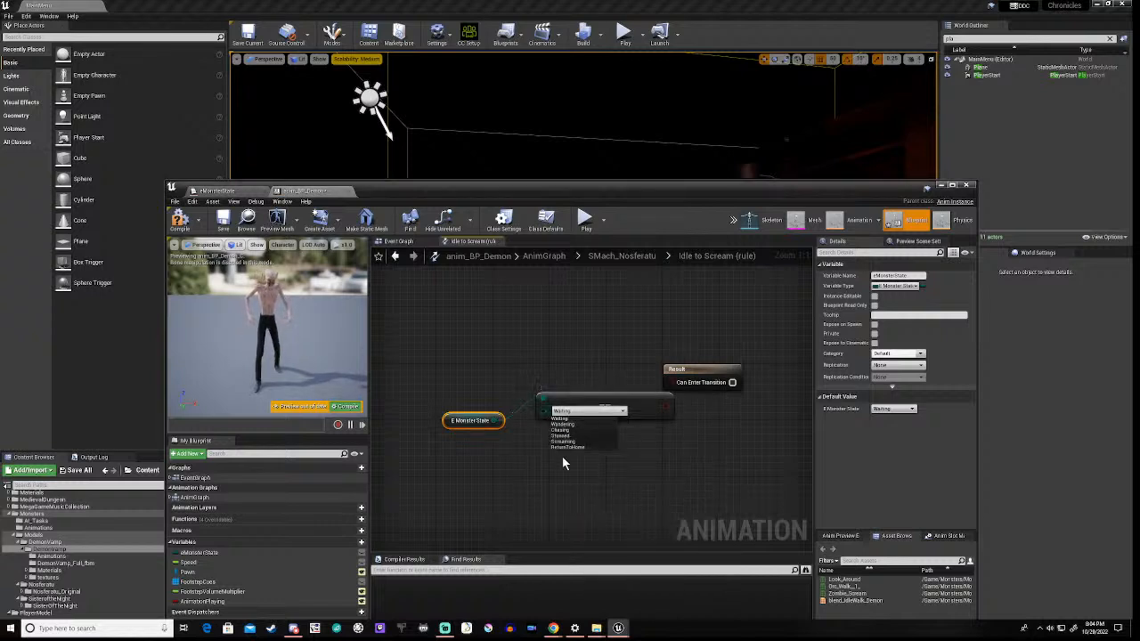
left_click(563, 440)
left_click_drag(626, 398, 668, 380)
left_click_drag(413, 389, 529, 378)
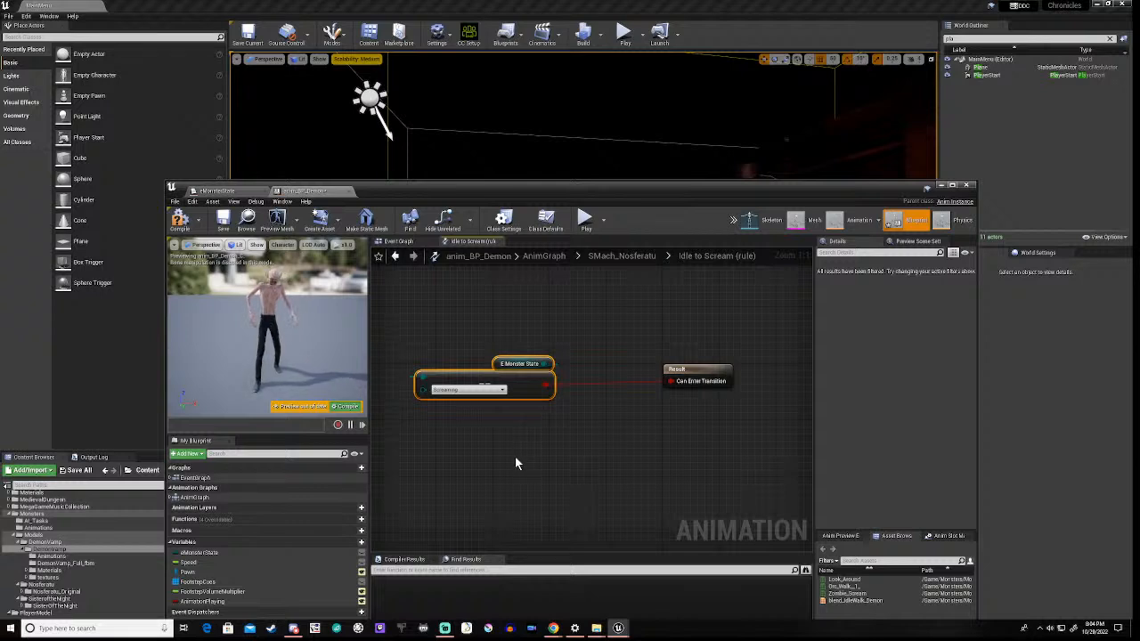
left_click(601, 429)
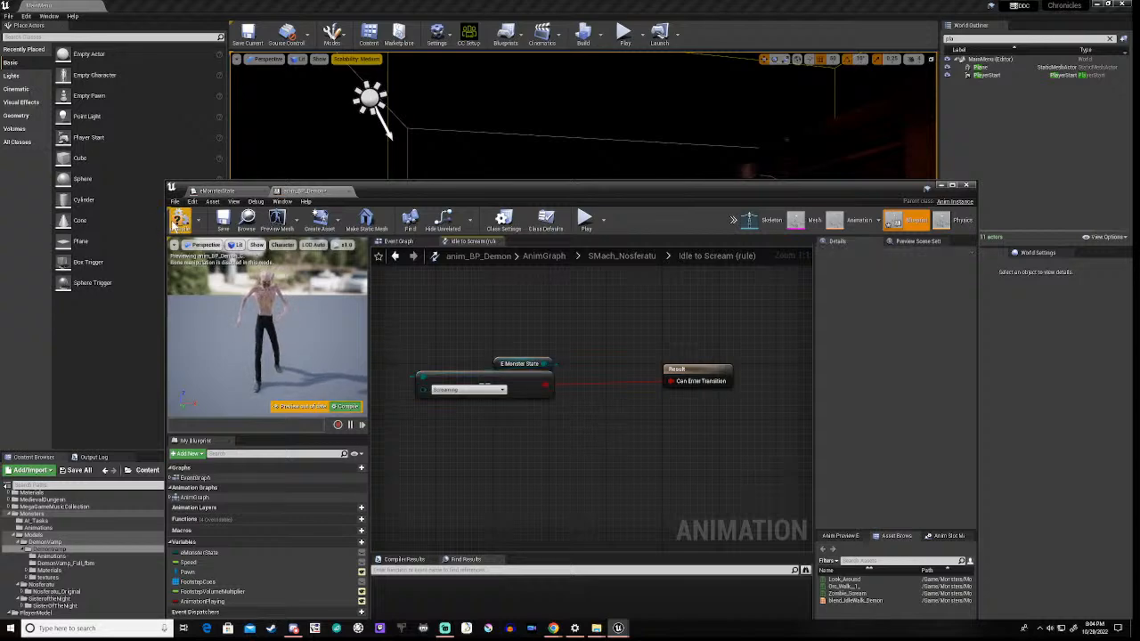
left_click(179, 221)
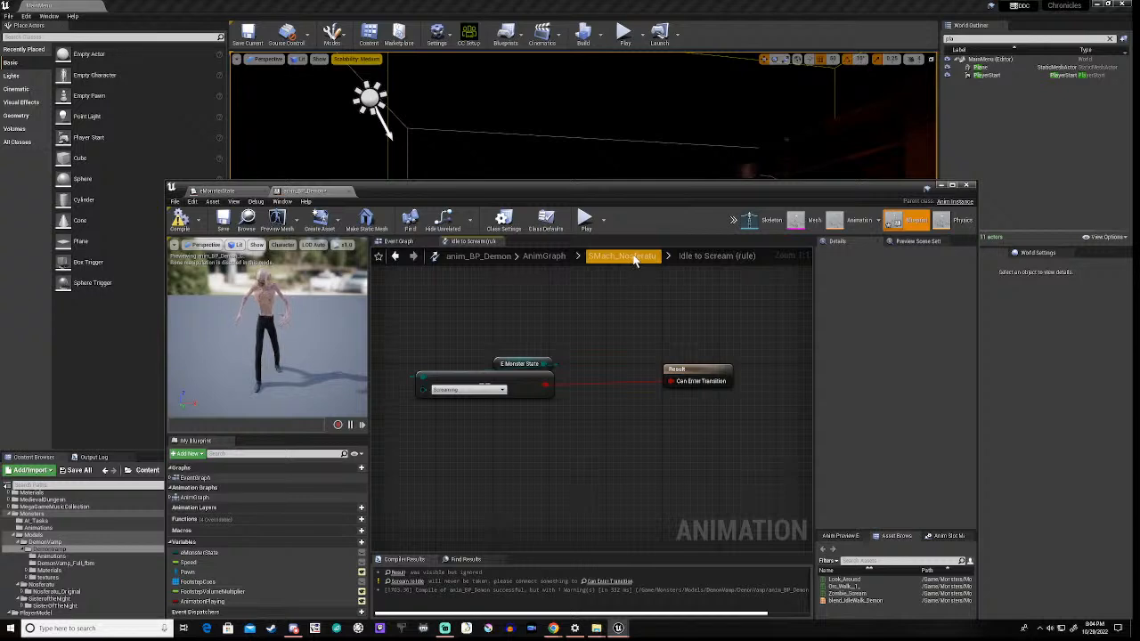
Step: Delete the Scream to Idle transition in the SMach_Nosferatu state machine and compile the blueprint
left_click(630, 259)
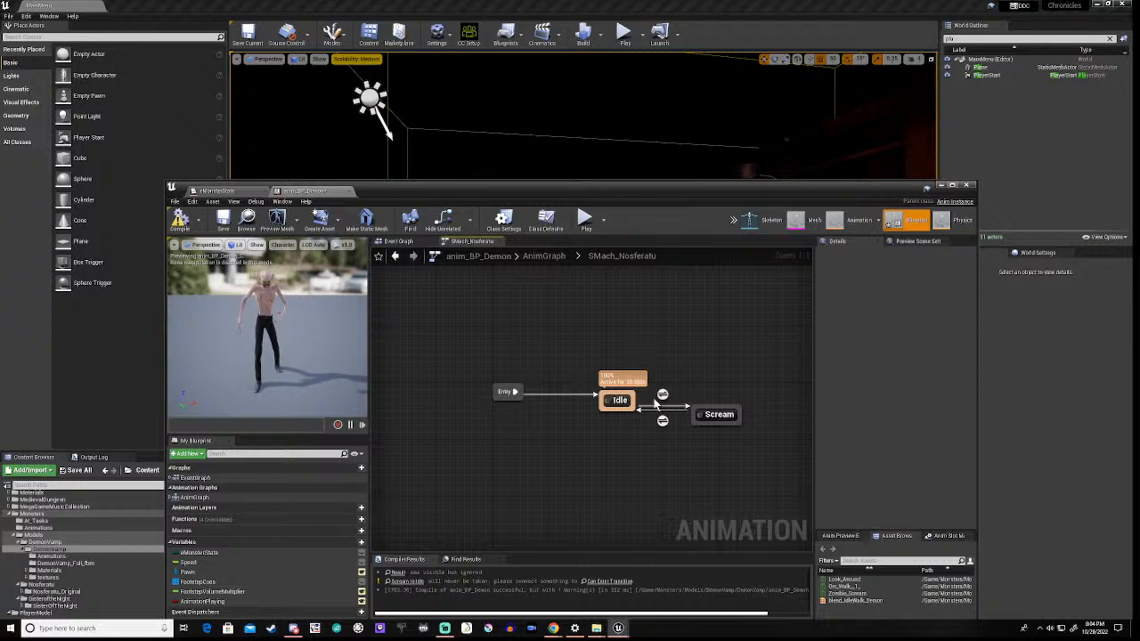
mouse_move(663, 395)
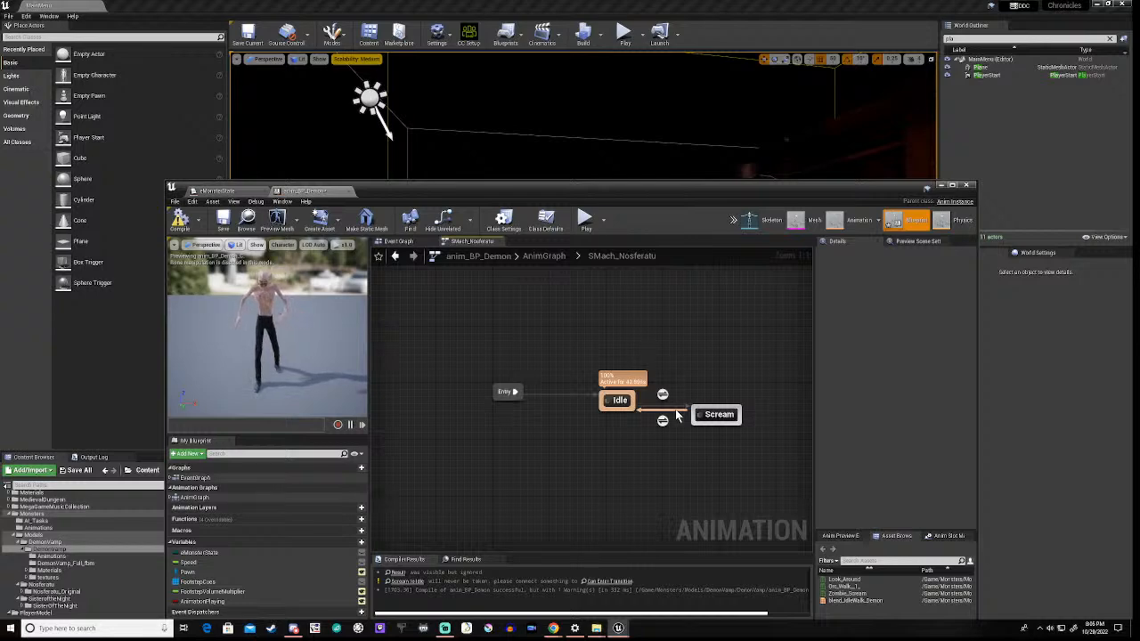
key("Delete")
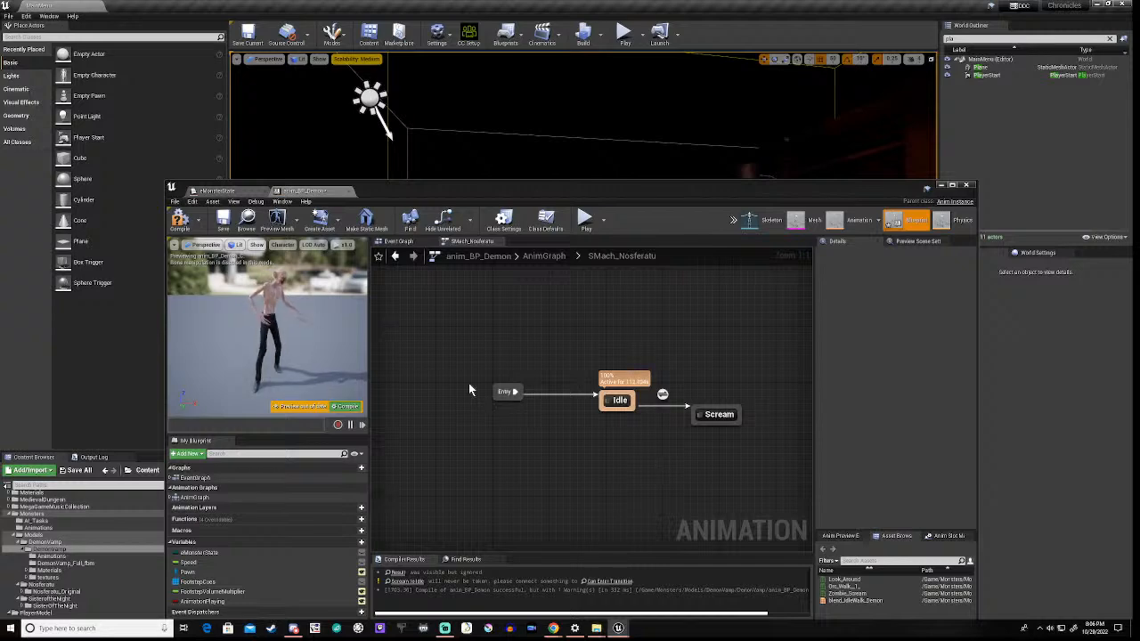
left_click(180, 221)
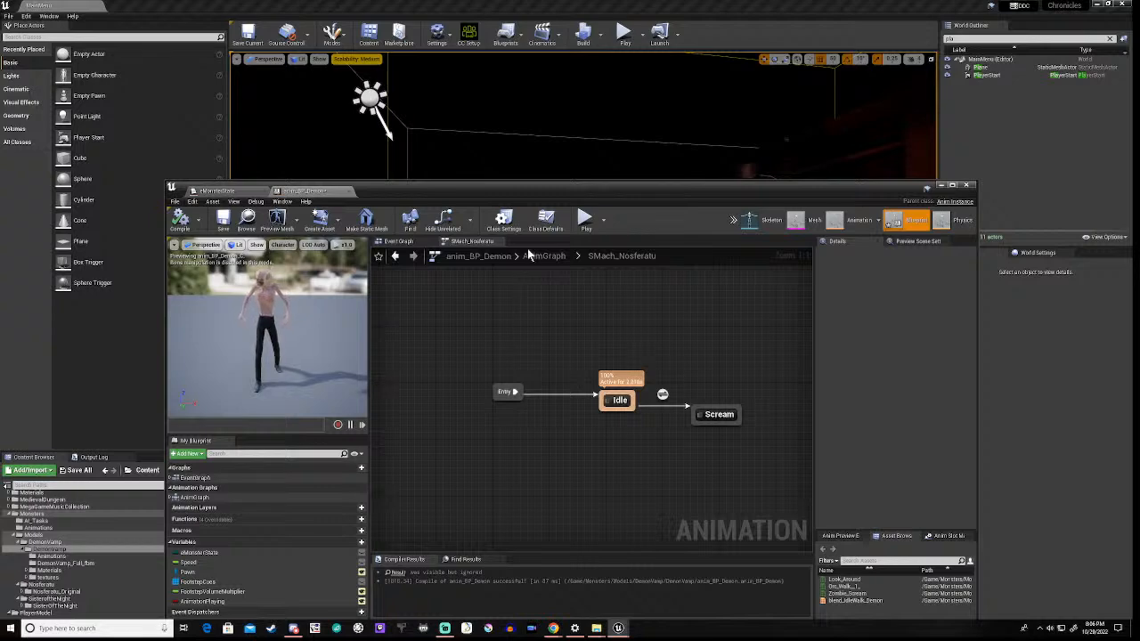
Step: Look at the launch options of the Chronicles project file in File Explorer and the play modes in the animation blueprint editor
left_click_drag(582, 193, 620, 139)
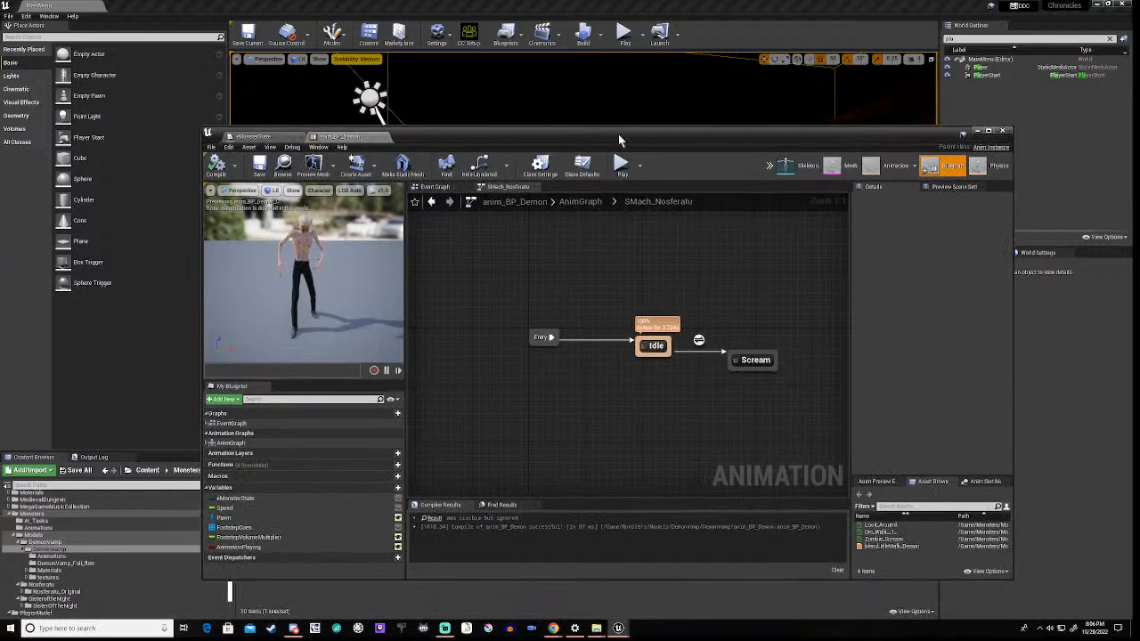
mouse_move(593, 629)
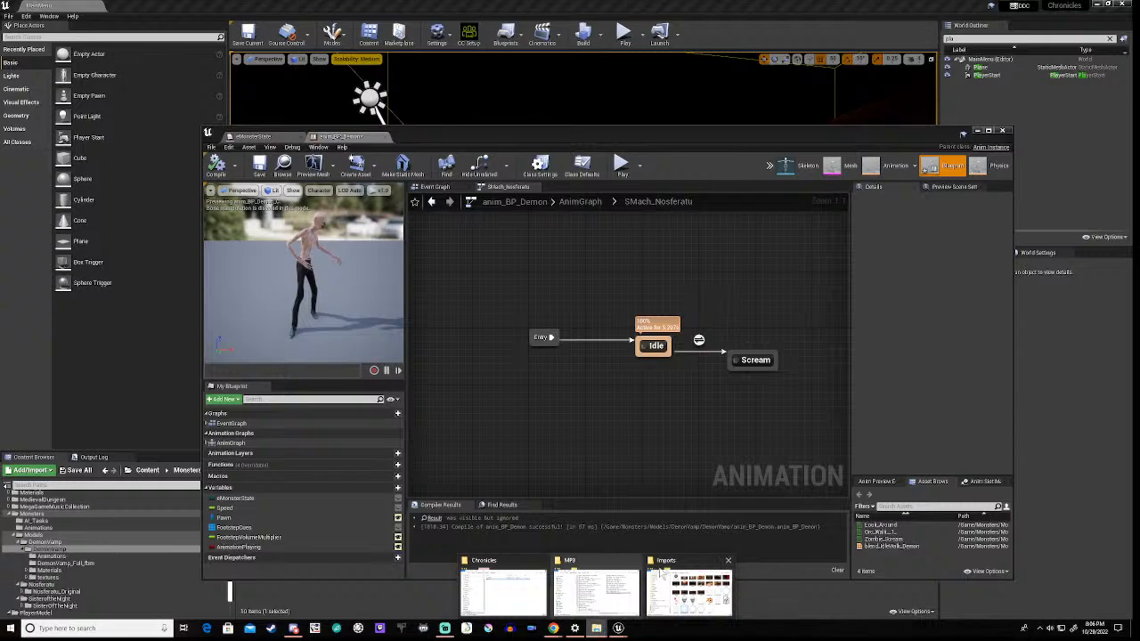
left_click(686, 559)
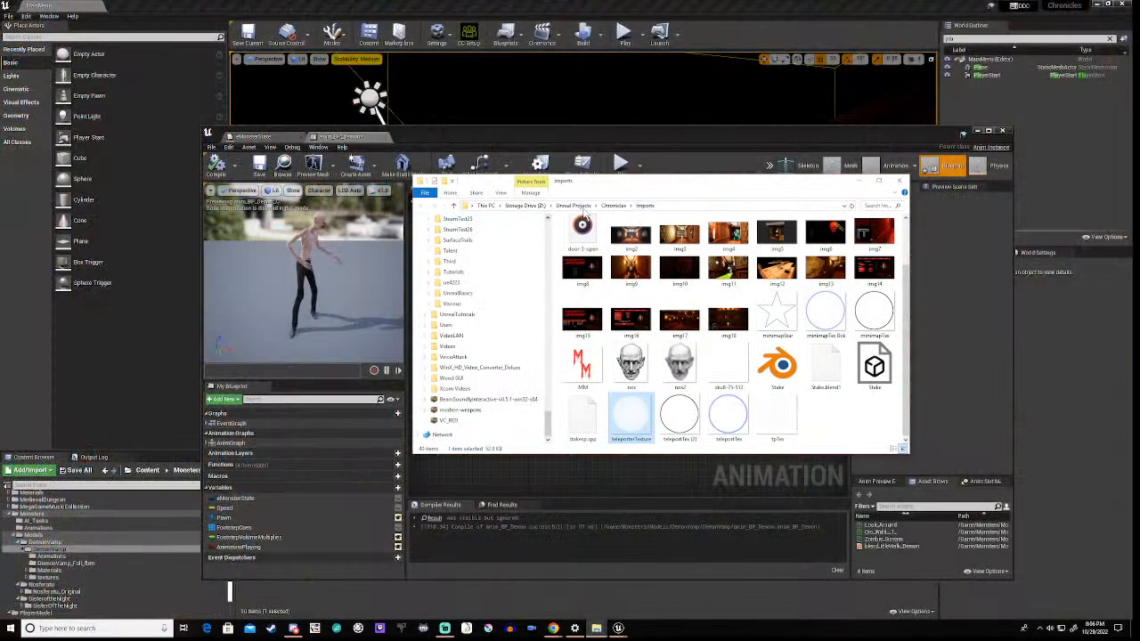
left_click(614, 206)
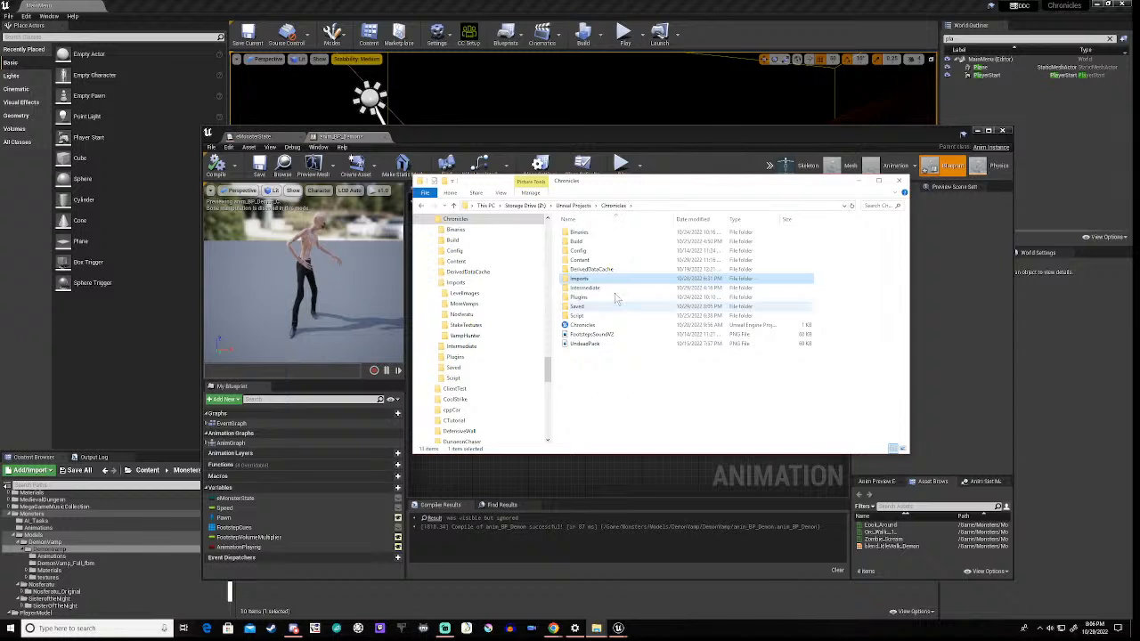
left_click(583, 326)
right_click(583, 325)
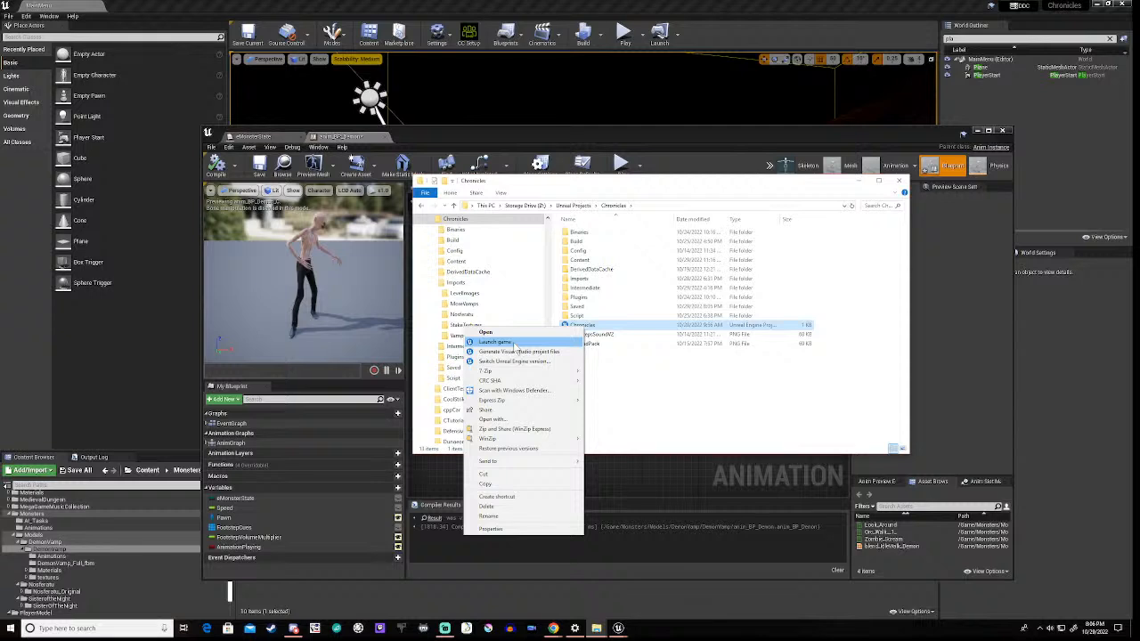
left_click(701, 392)
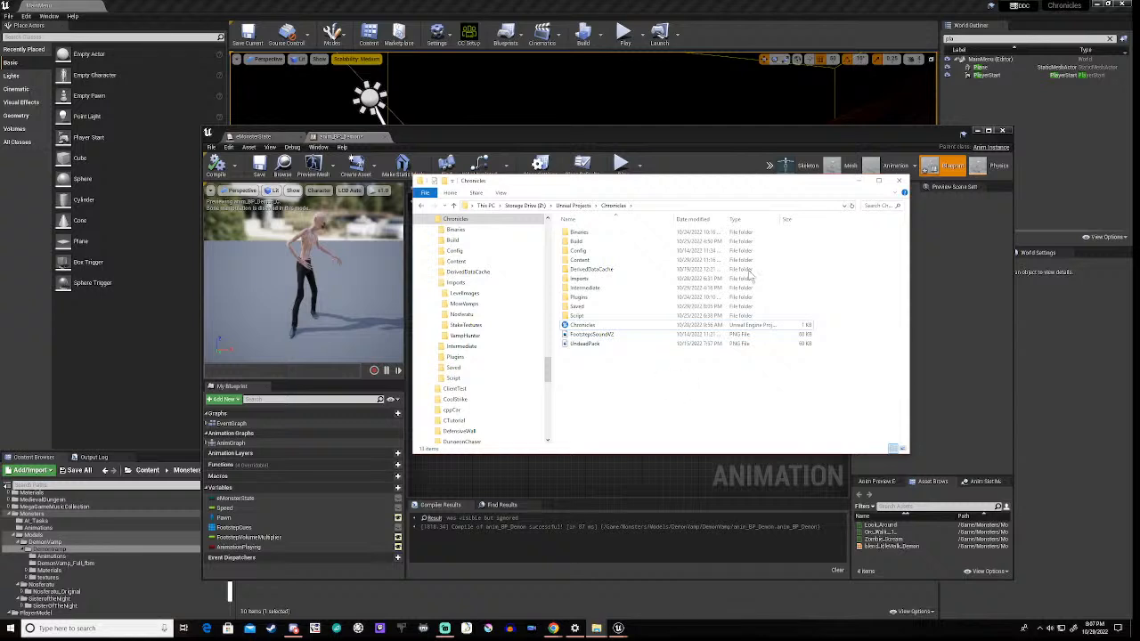
left_click(860, 182)
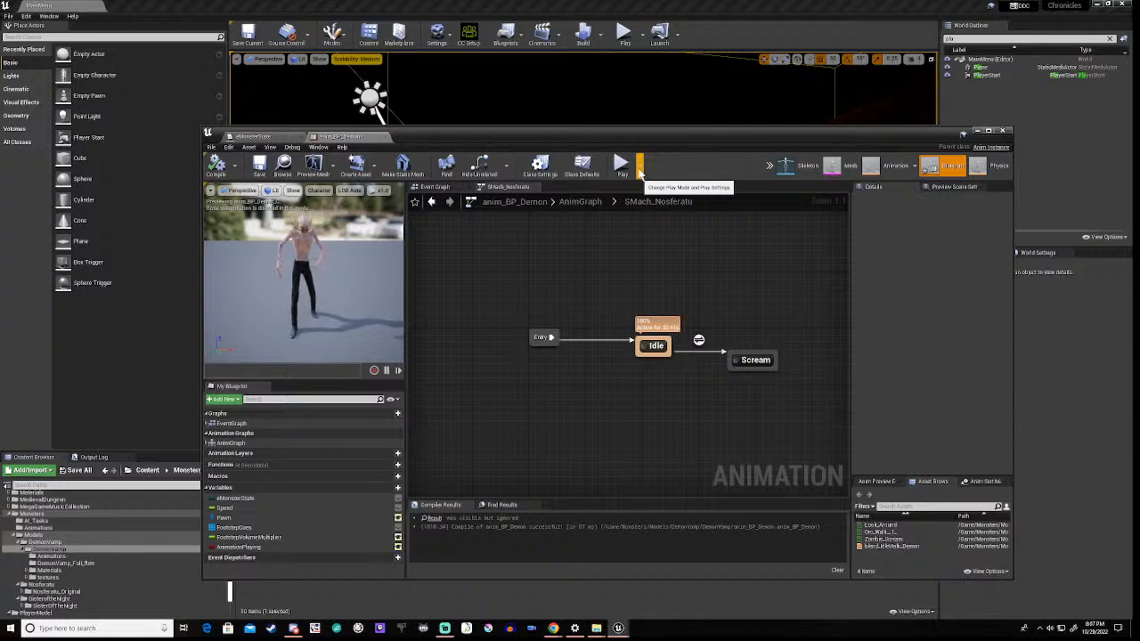
left_click(639, 168)
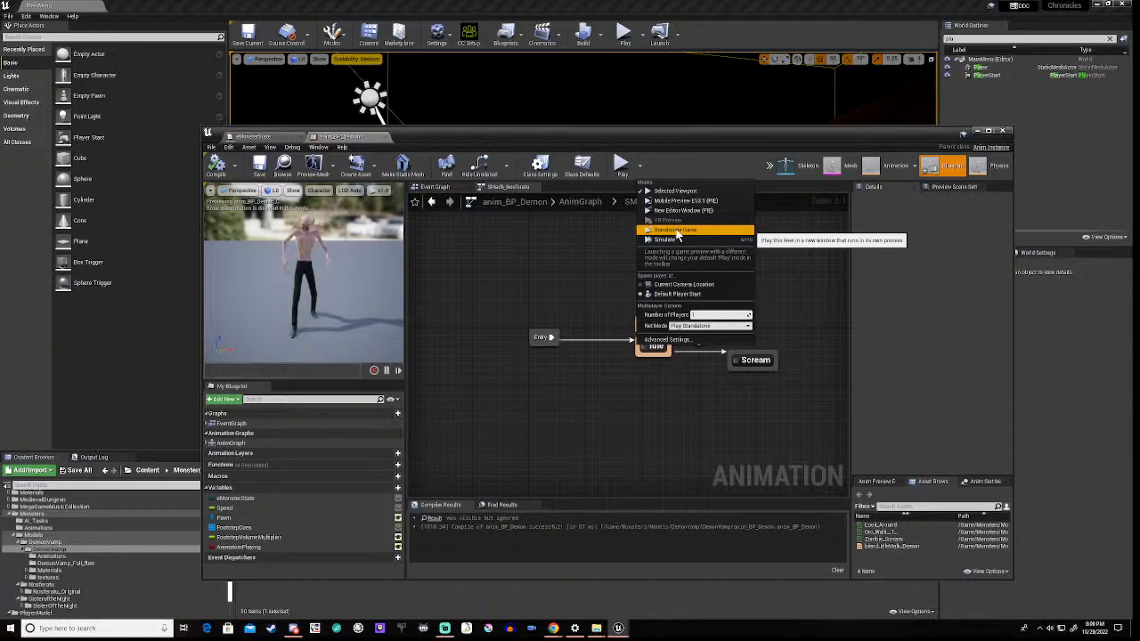
left_click(518, 260)
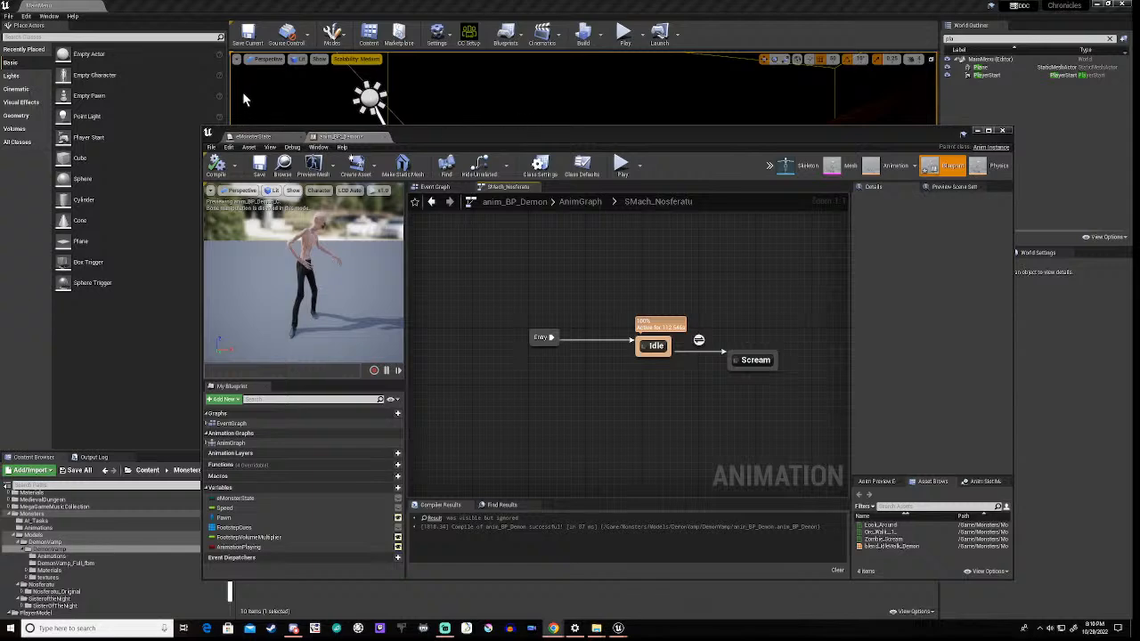
Step: Save all modified assets from the anim_BP_Demon editor
left_click(9, 16)
left_click(26, 16)
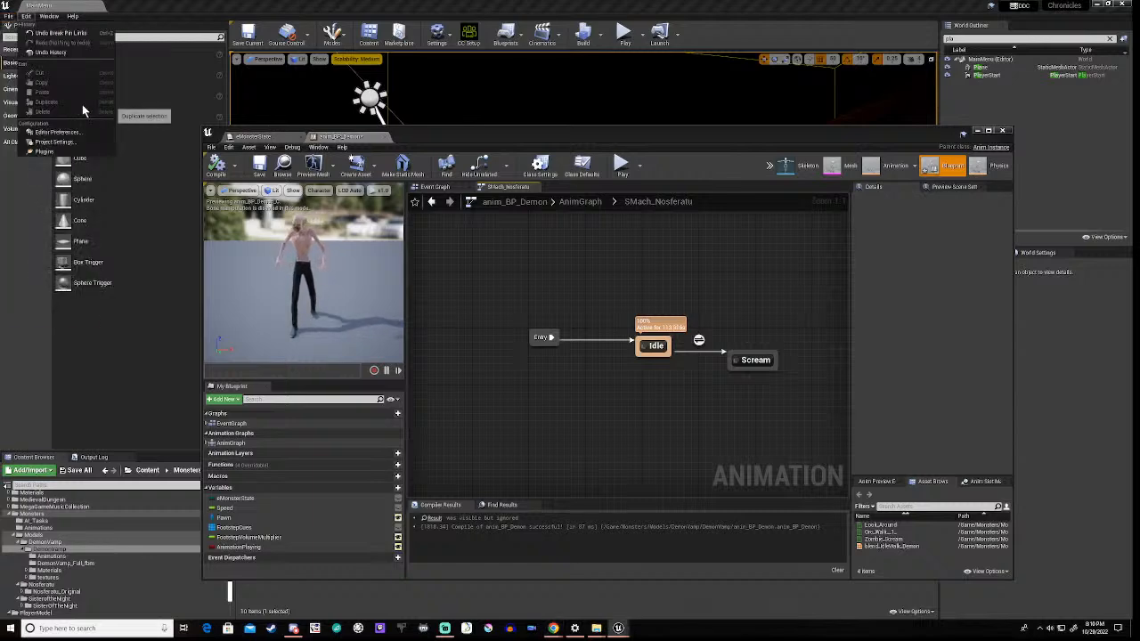
left_click(441, 304)
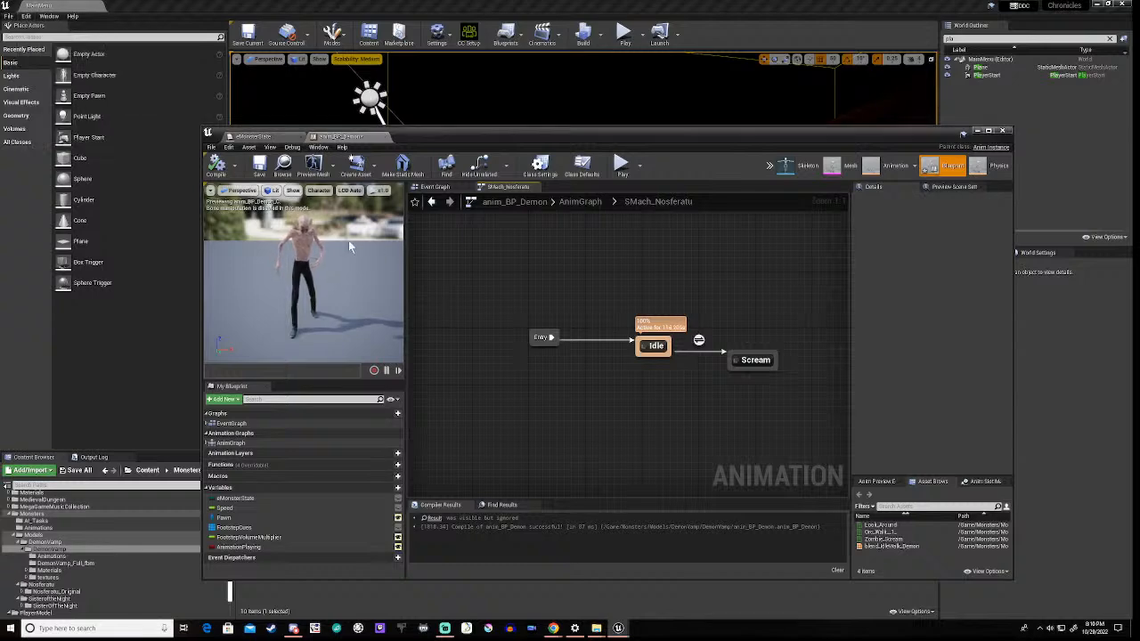
left_click(211, 149)
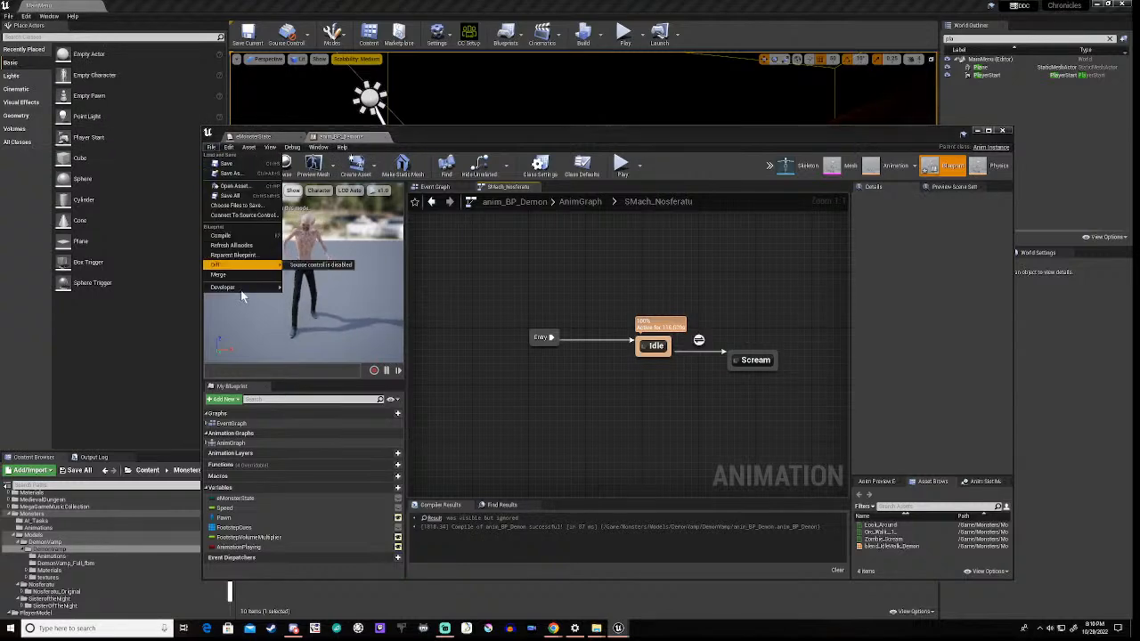
left_click(230, 195)
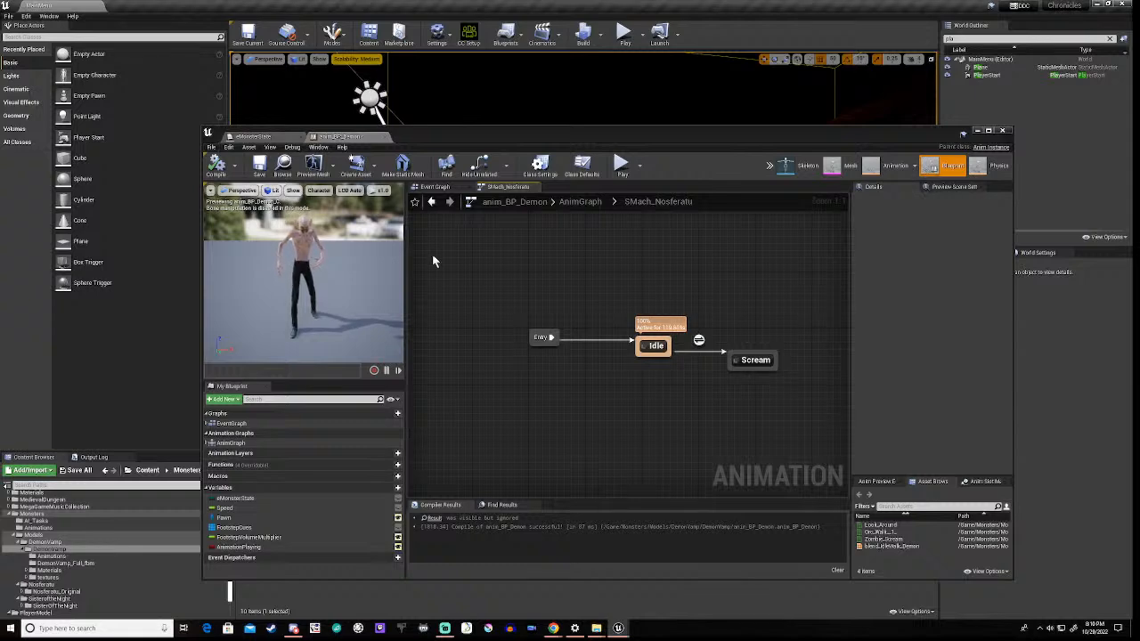
left_click(211, 147)
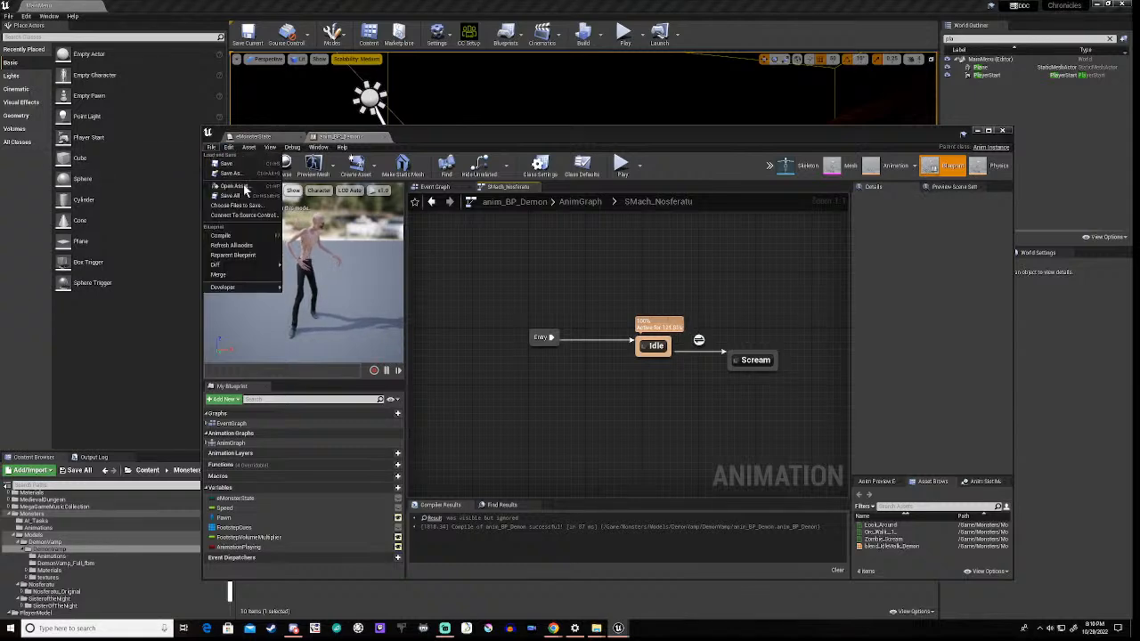
left_click(504, 291)
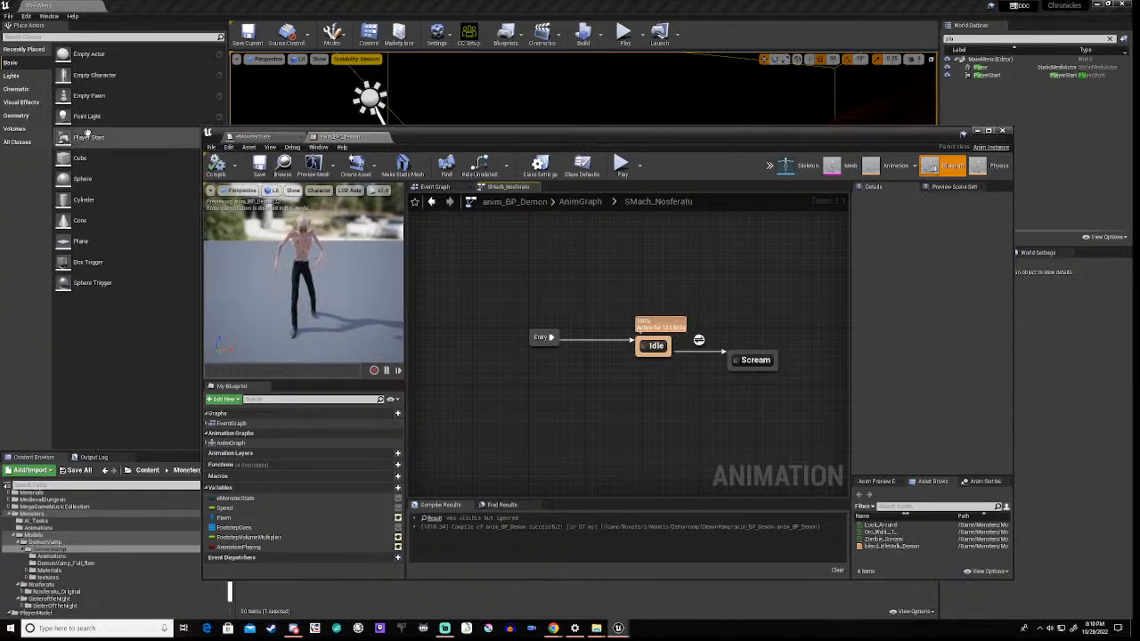
Step: Package the project for Windows (64-bit) into the Backups\Chronicles folder
left_click(9, 17)
mouse_move(45, 160)
mouse_move(134, 191)
left_click(143, 219)
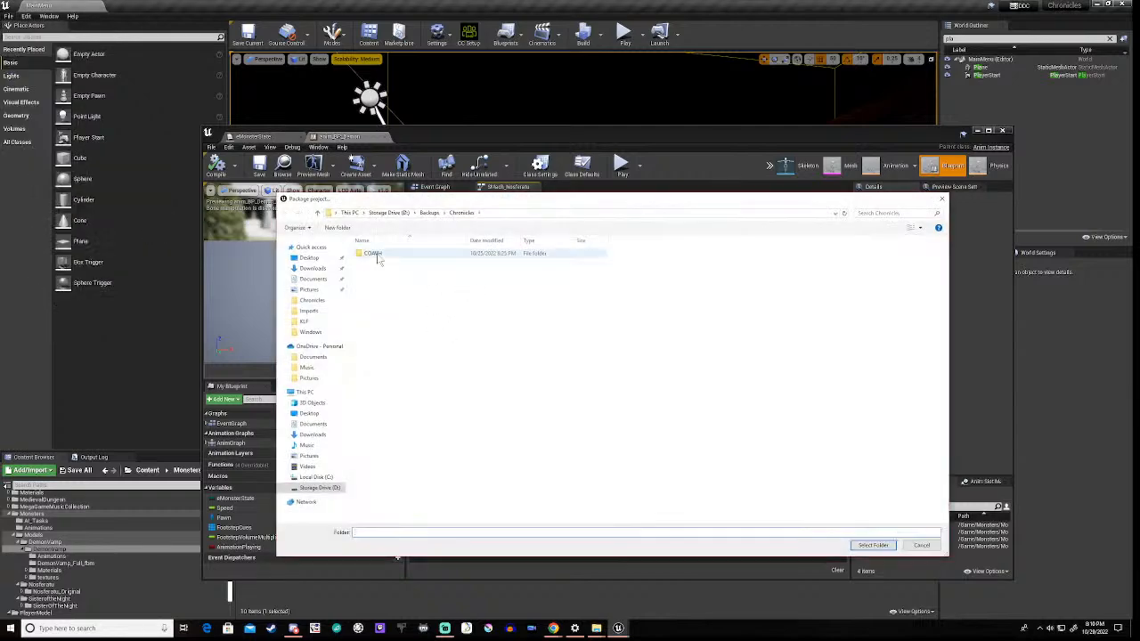
left_click(873, 545)
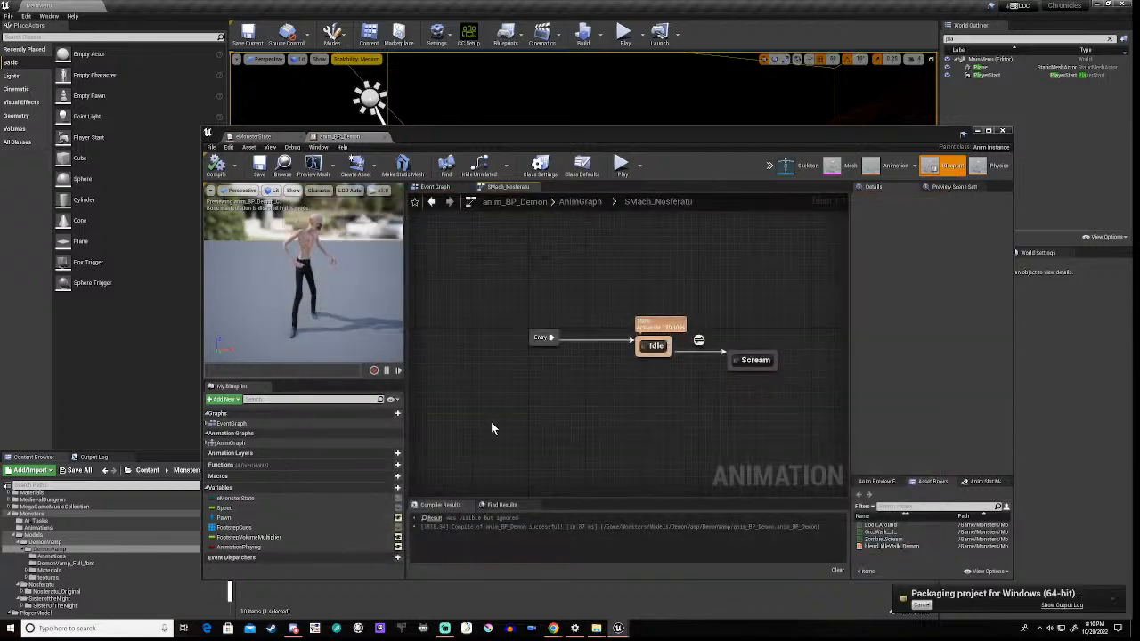
Step: Examine the packaging errors and warnings in the output log, with the animation blueprint window out of the way
left_click(96, 458)
left_click_drag(648, 139, 687, 50)
right_click(540, 532)
left_click(565, 539)
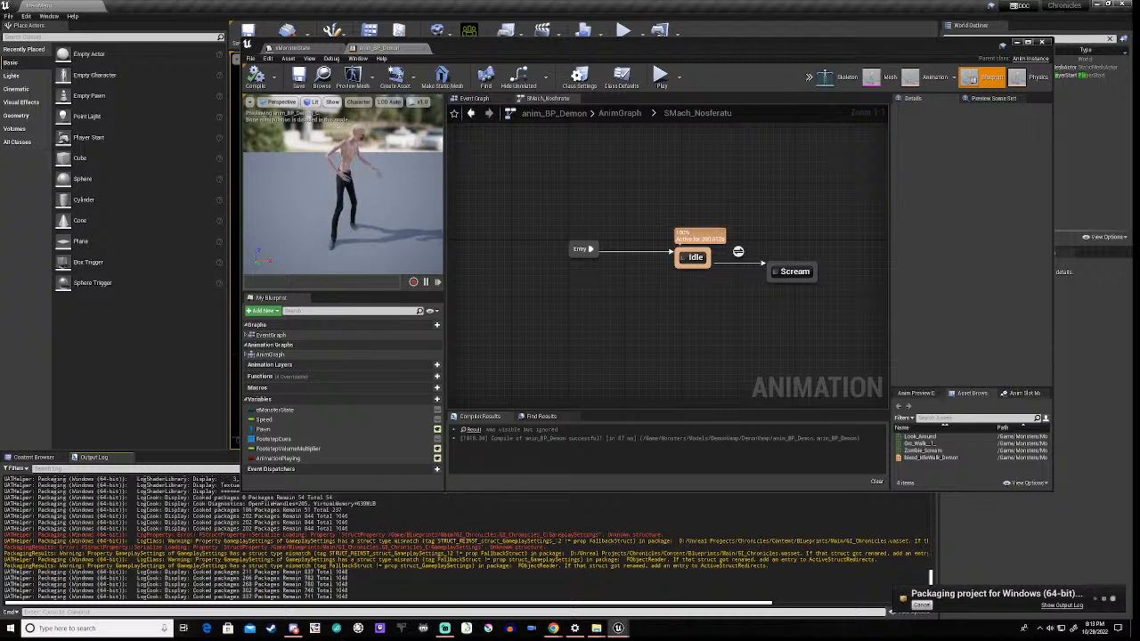
left_click(1017, 44)
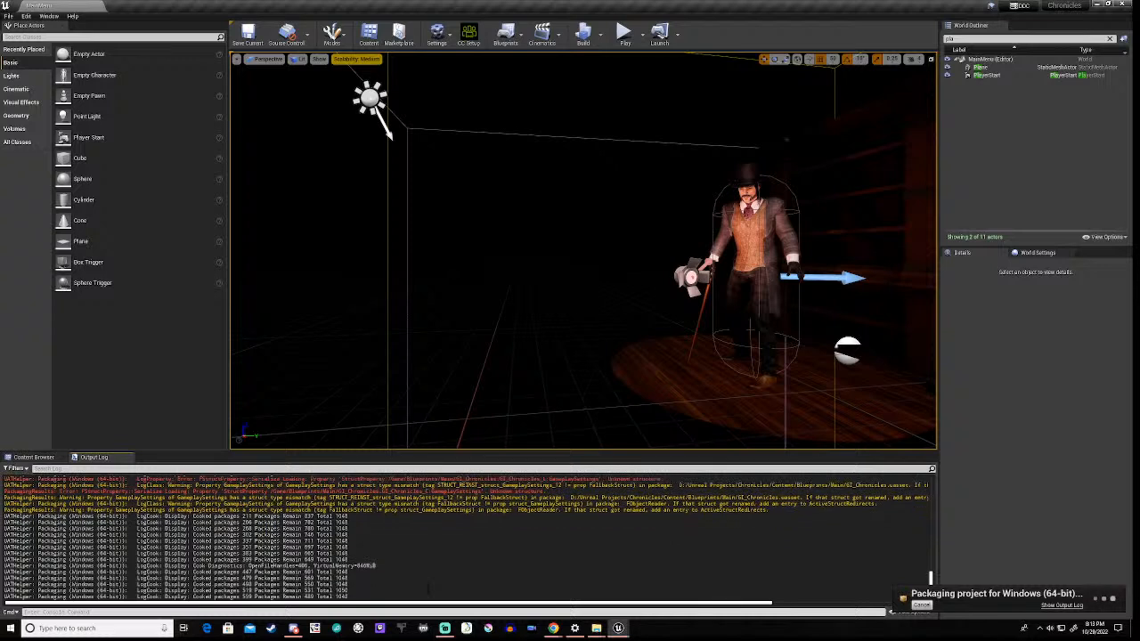
scroll(427, 587, "up", 3)
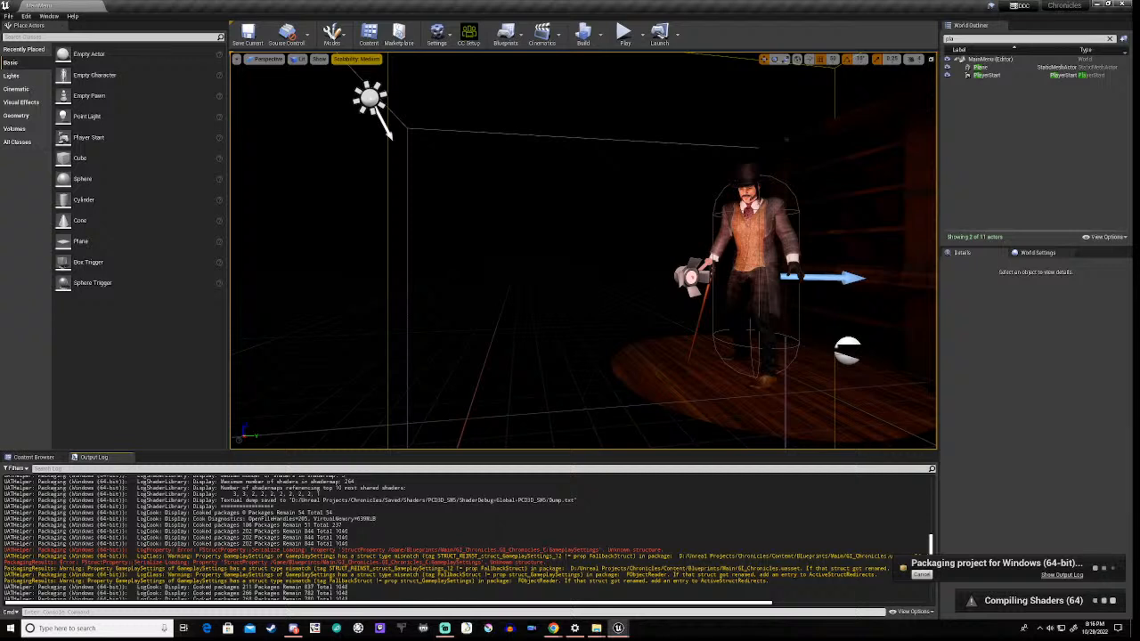
Step: Cancel the running packaging job and dismiss its notification
left_click(920, 574)
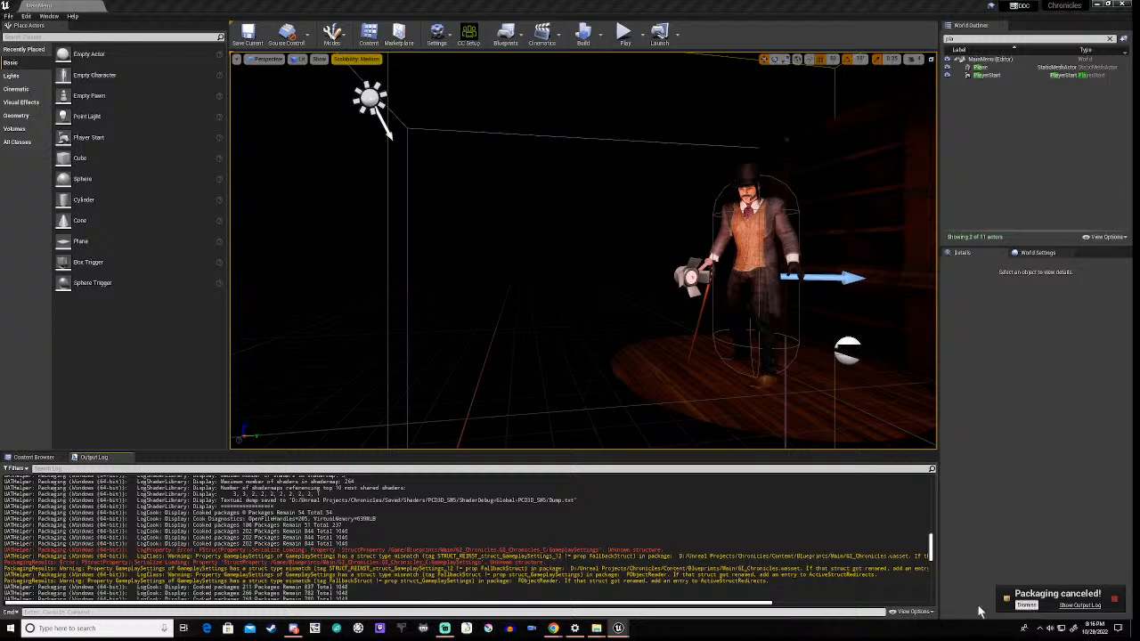
left_click(1027, 605)
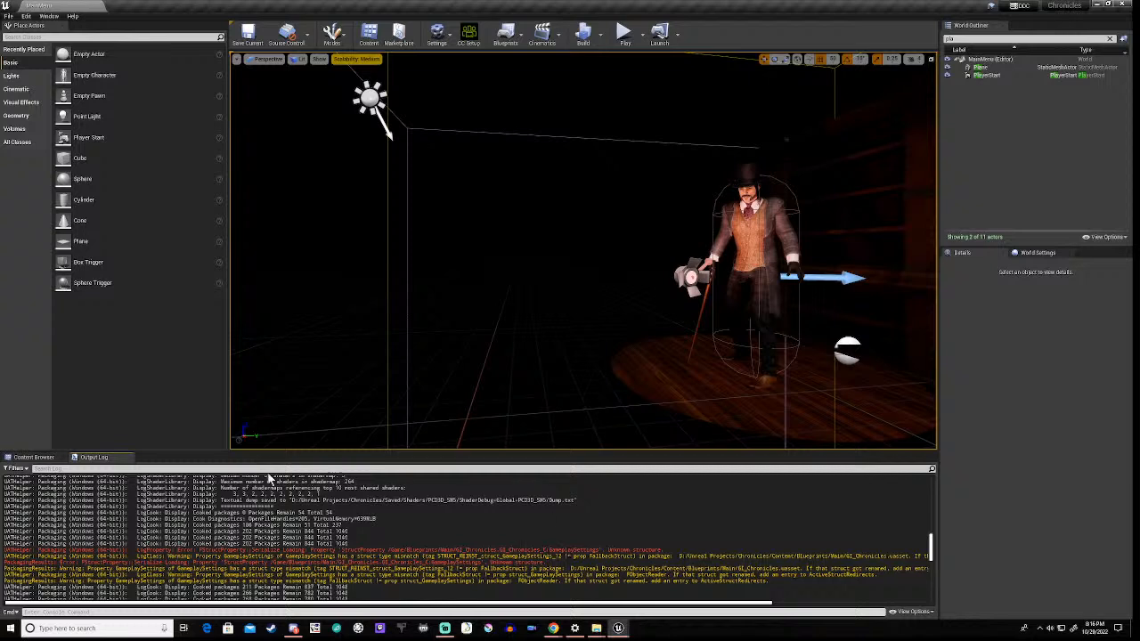
Step: Open the GI_Chronicles blueprint from the Blueprints/Main content folder
left_click(46, 458)
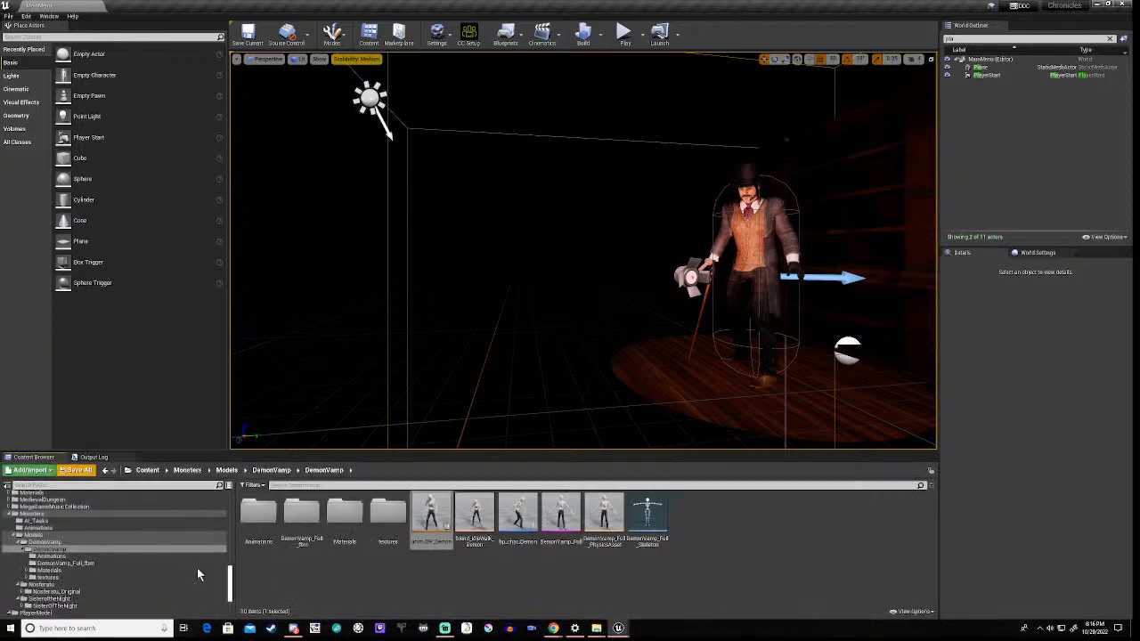
scroll(59, 522, "up", 5)
scroll(55, 543, "up", 5)
scroll(53, 564, "up", 3)
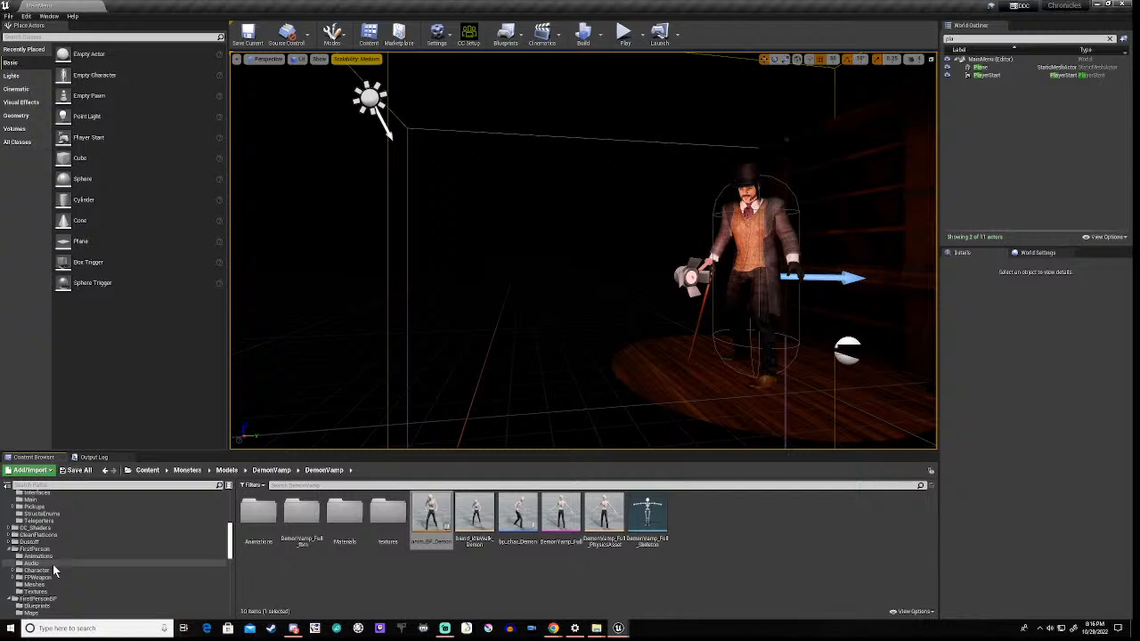
scroll(53, 564, "up", 2)
scroll(54, 569, "up", 1)
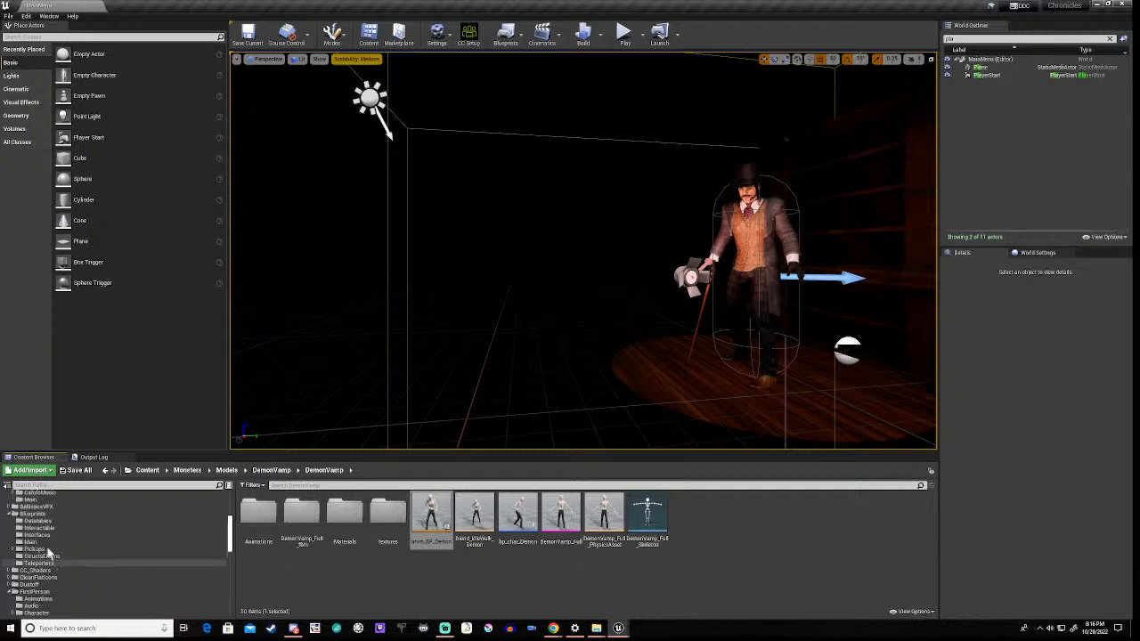
left_click(34, 542)
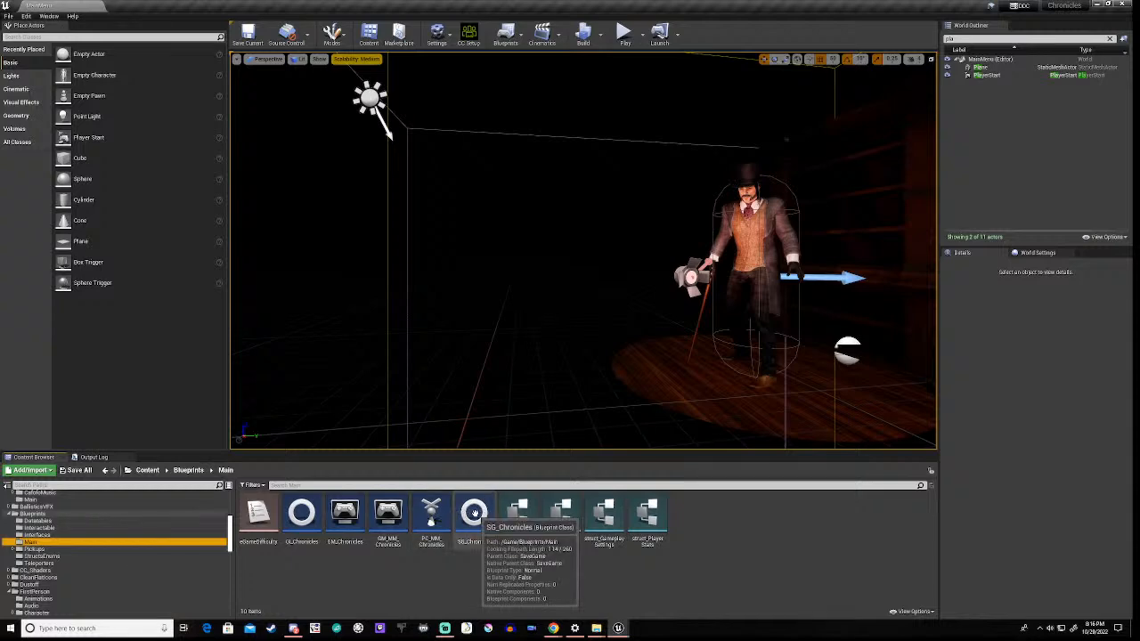
double_click(301, 523)
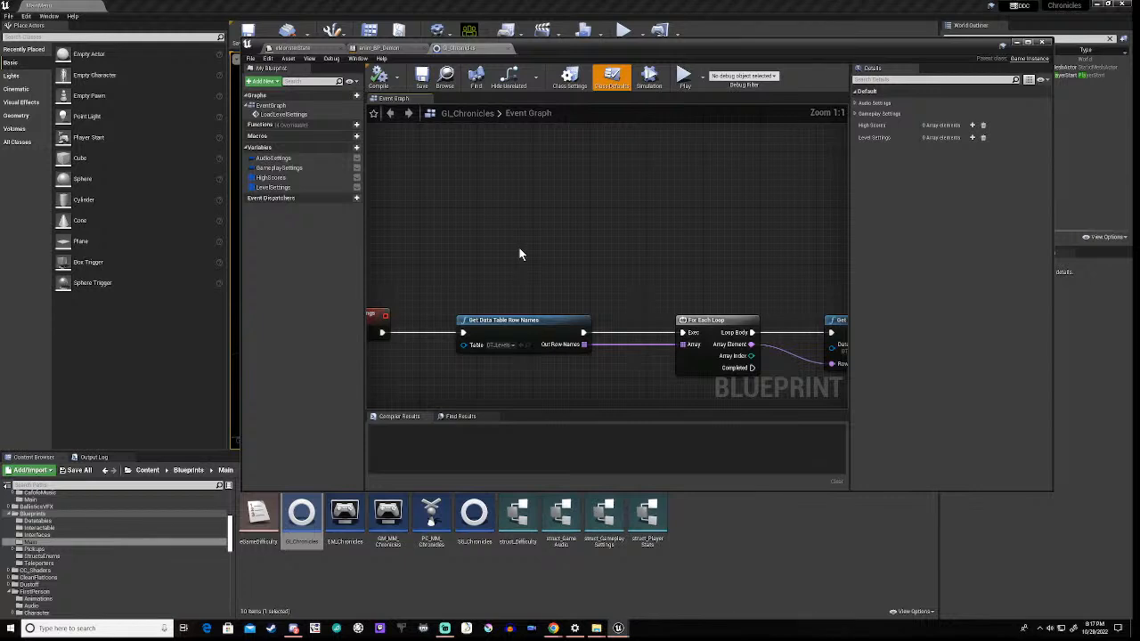
Step: Recompile the GI_Chronicles blueprint and save all modified assets
scroll(519, 248, "down", 4)
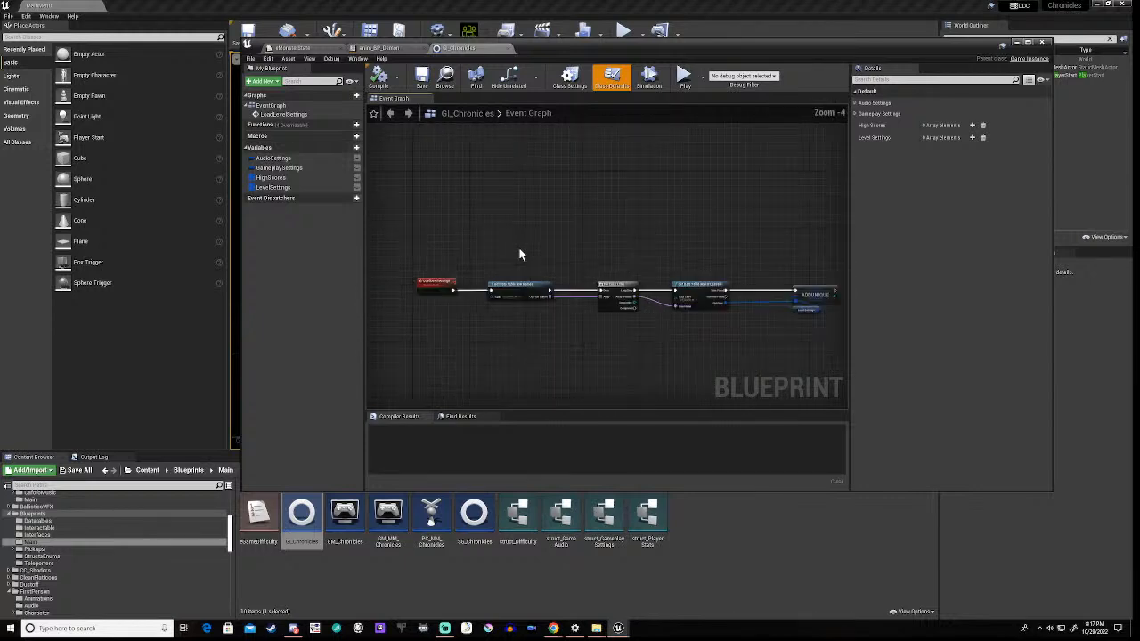
right_click(467, 248)
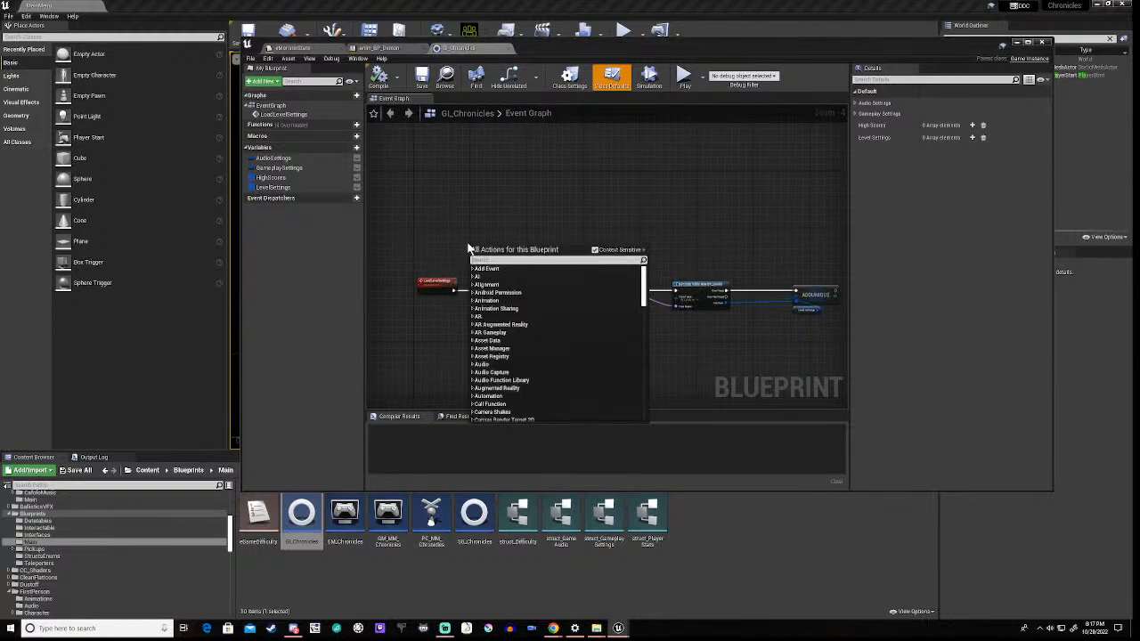
left_click(251, 59)
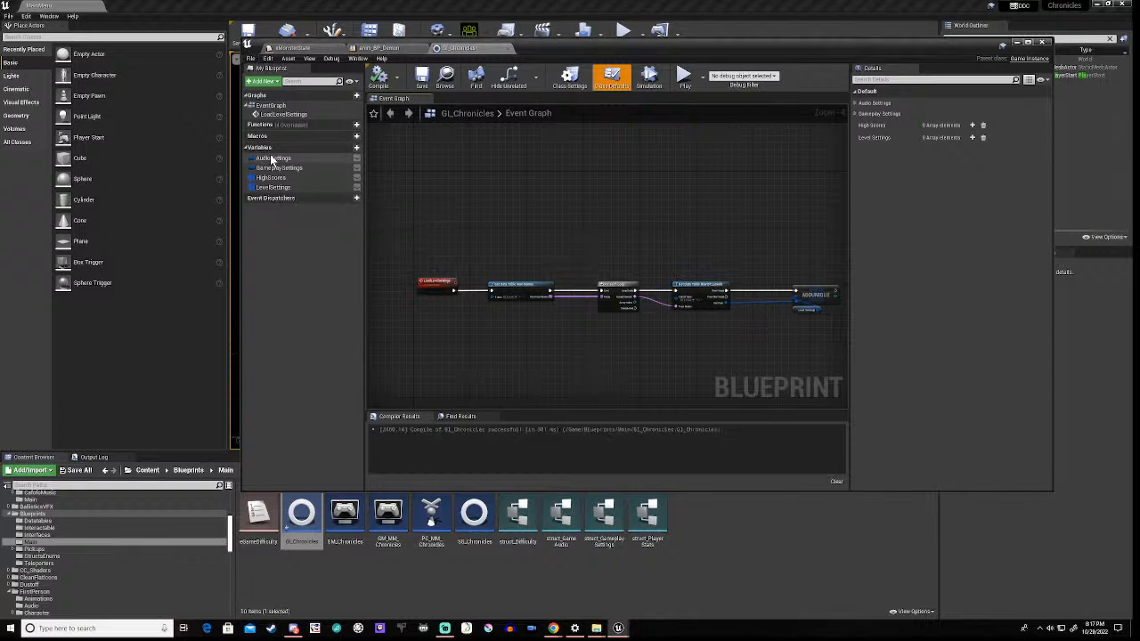
left_click(251, 60)
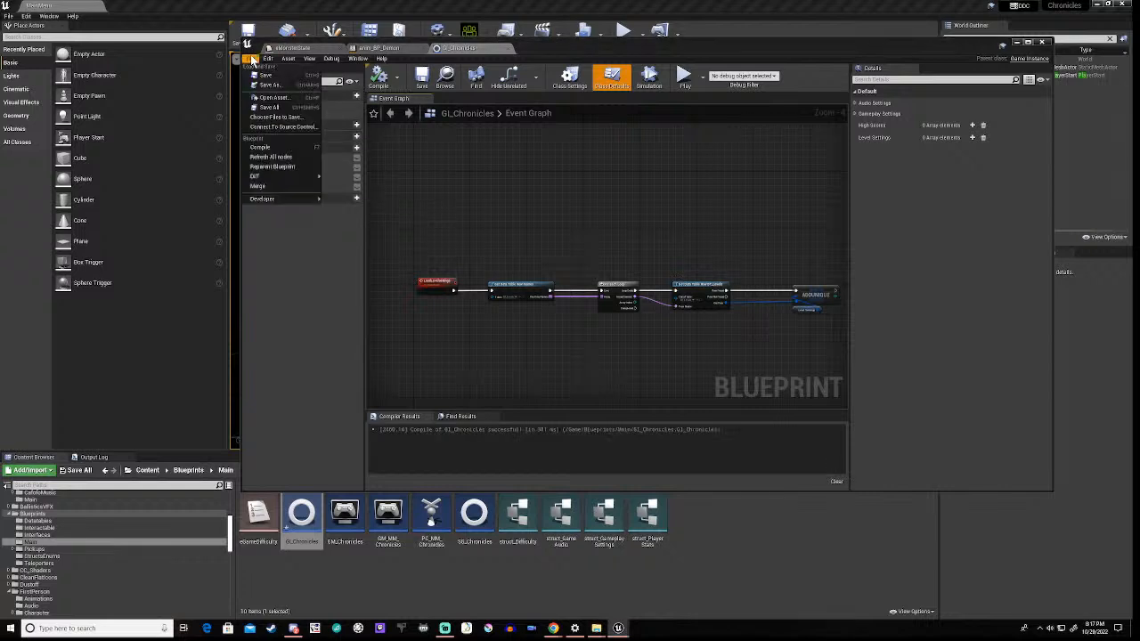
left_click(264, 148)
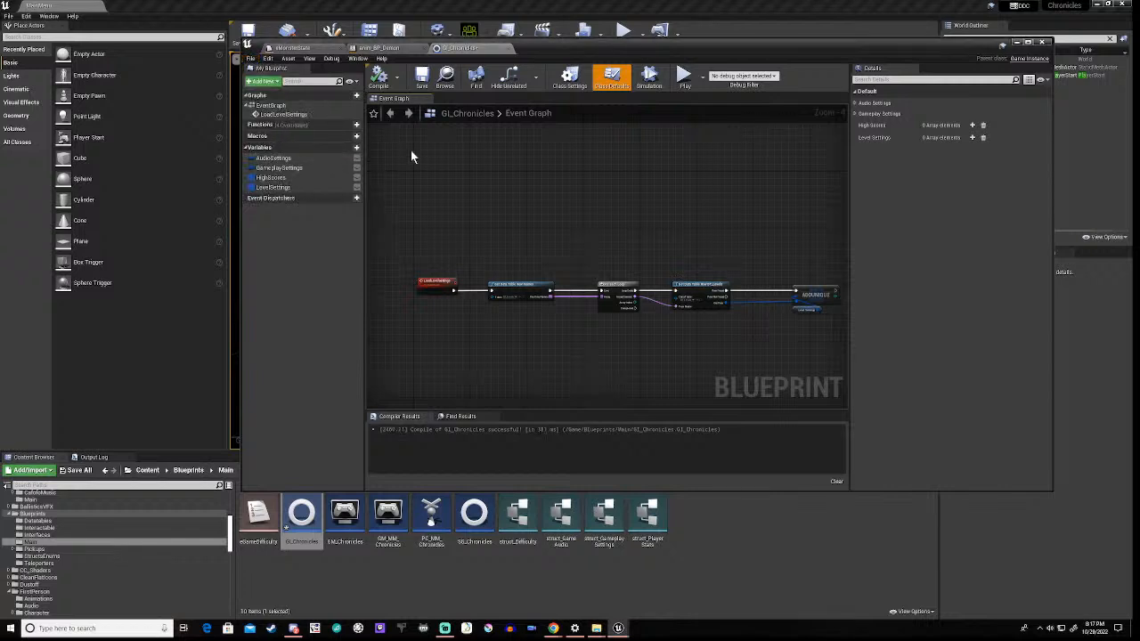
left_click(422, 80)
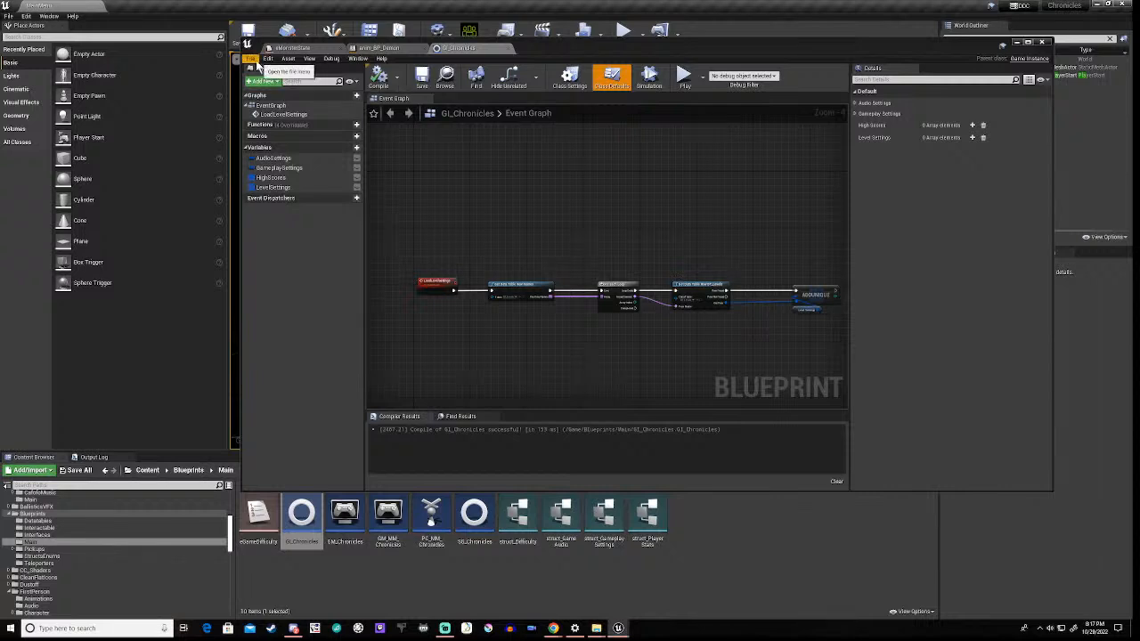
left_click(251, 59)
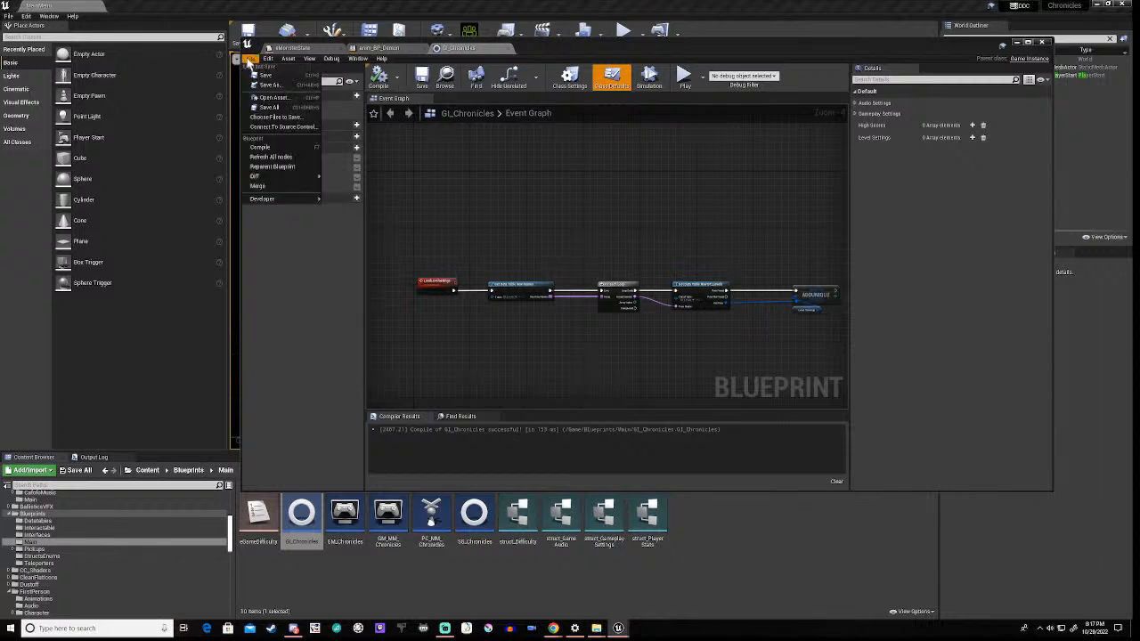
left_click(281, 108)
Step: Examine the GameplaySettings struct errors in the output log alongside the LoadLevelSettings node chain in GI_Chronicles
right_click_drag(650, 347, 628, 280)
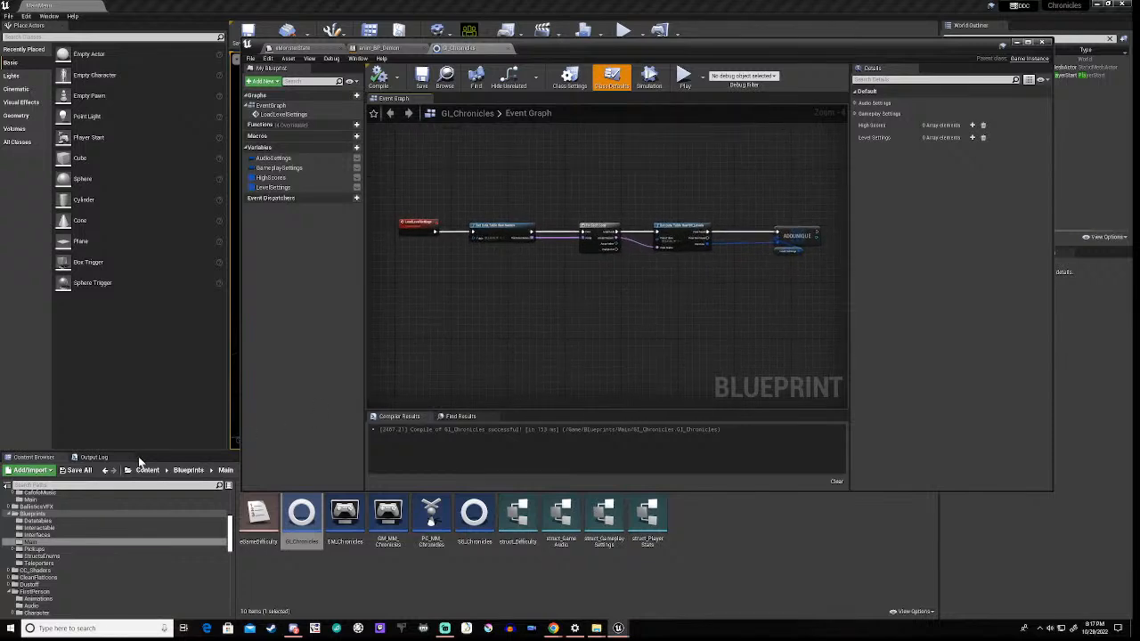
left_click(93, 457)
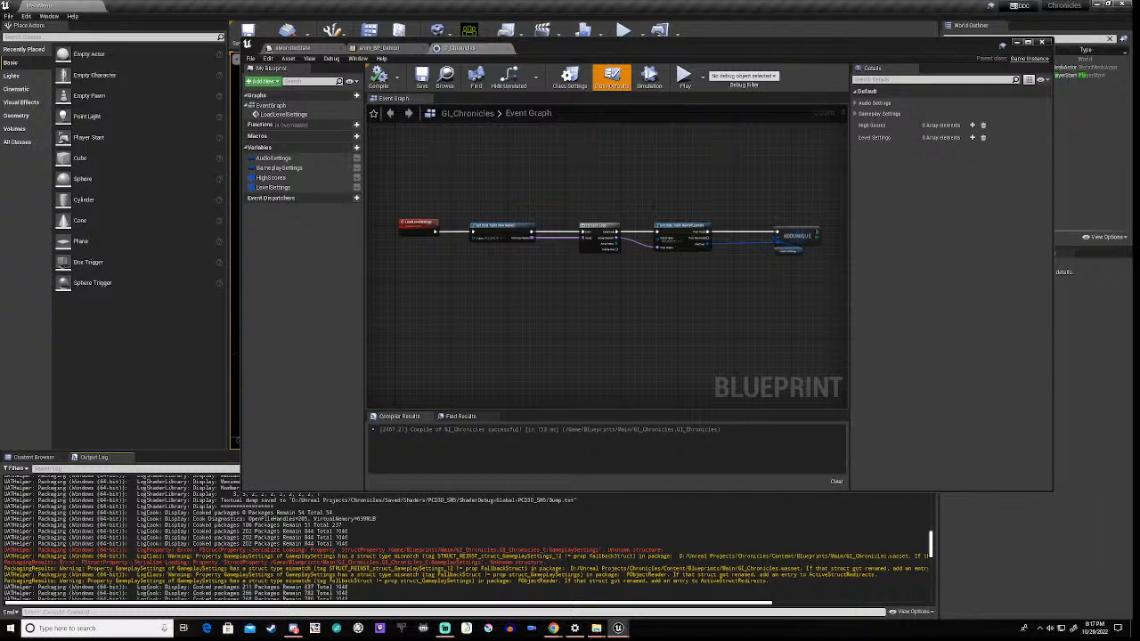
scroll(695, 318, "up", 5)
right_click_drag(751, 284, 792, 308)
right_click_drag(524, 313, 275, 326)
right_click_drag(696, 325, 626, 247)
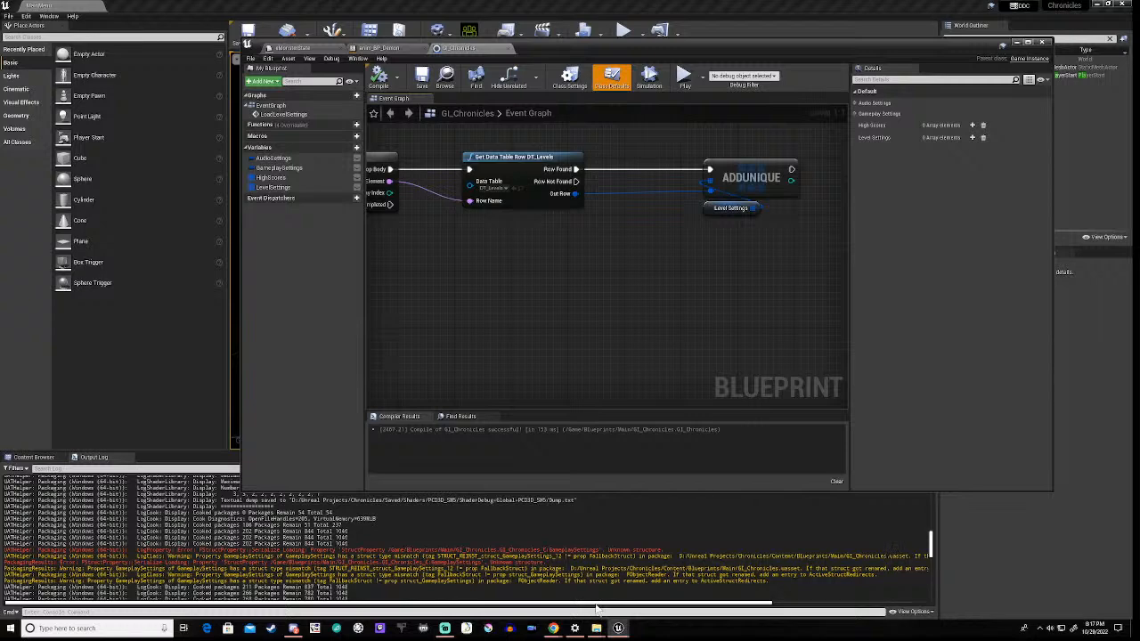
left_click_drag(598, 603, 757, 606)
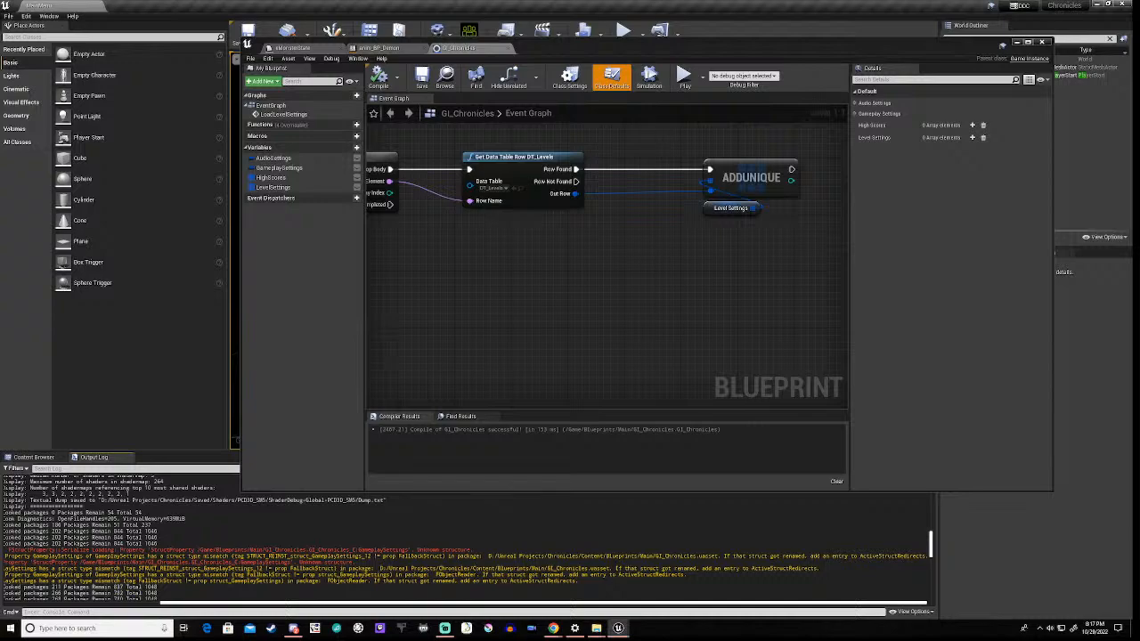
left_click_drag(411, 609, 239, 613)
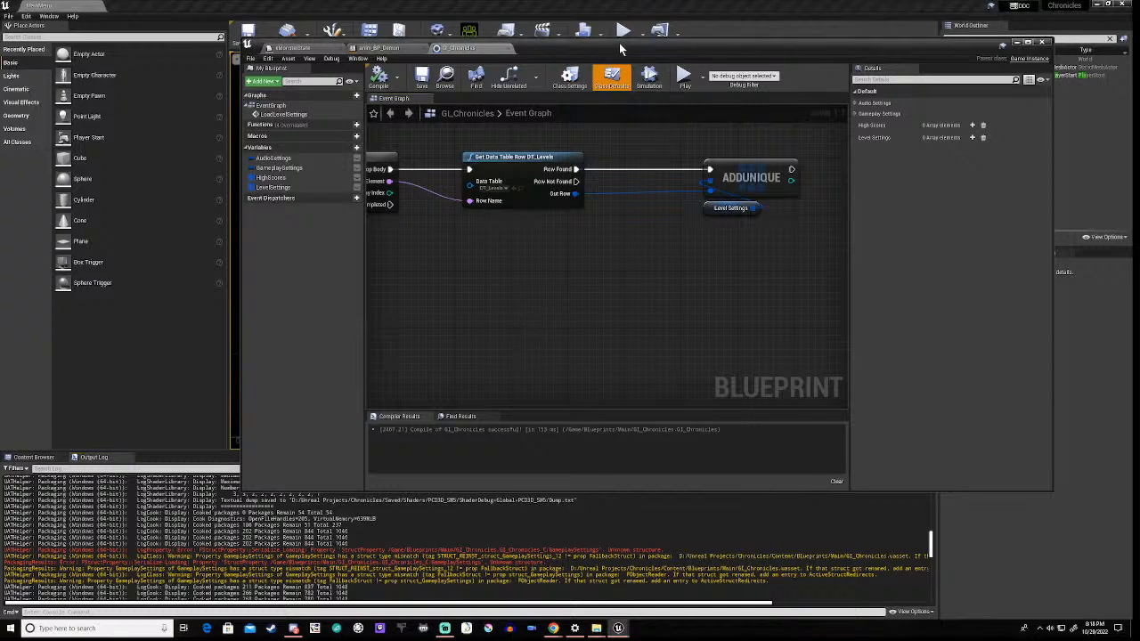
left_click_drag(619, 43, 613, 165)
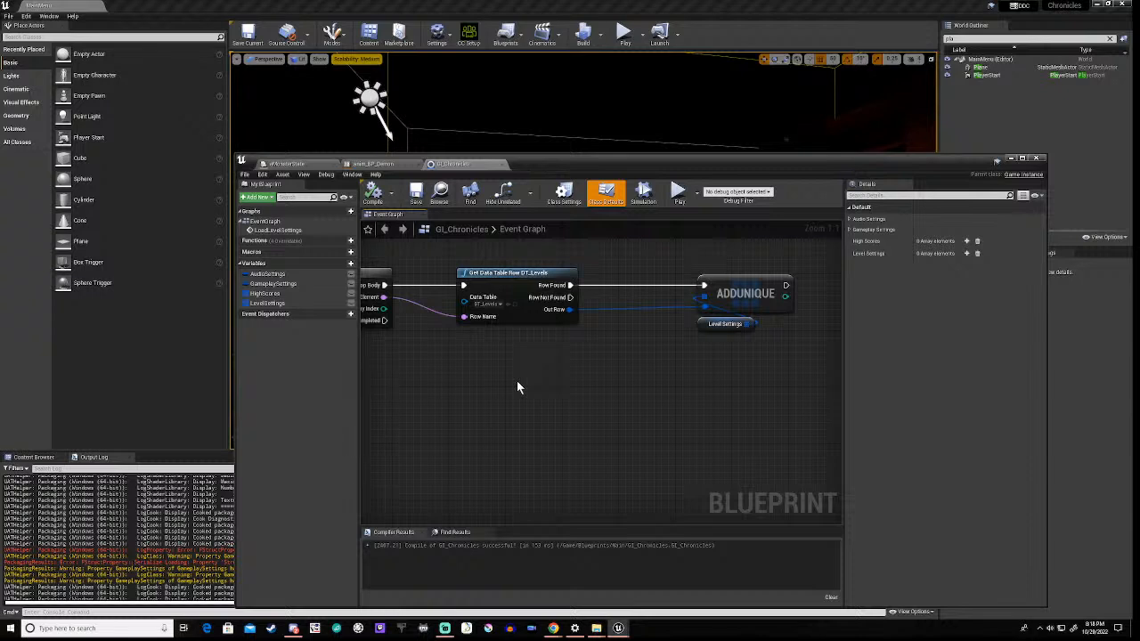
right_click_drag(482, 381, 692, 405)
scroll(511, 387, "down", 2)
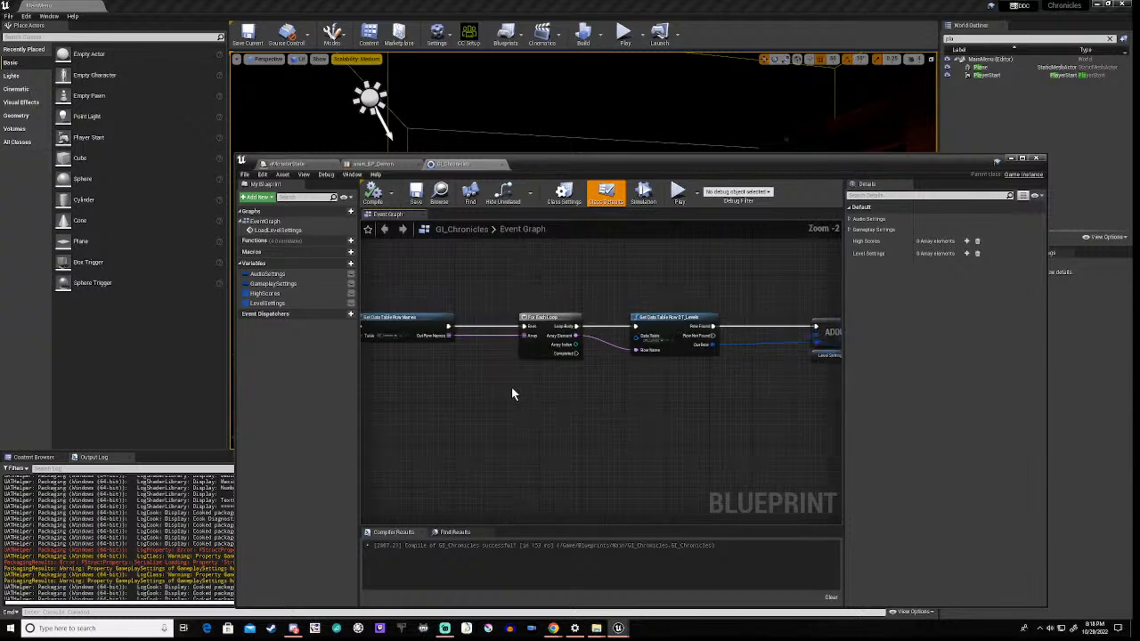
right_click_drag(454, 391, 617, 395)
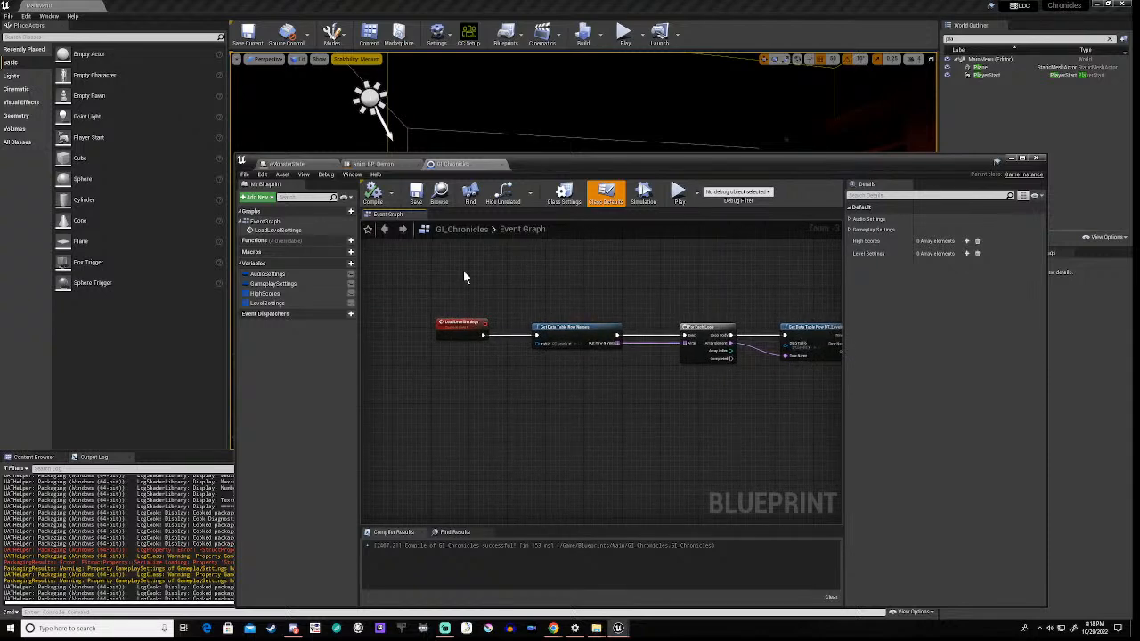
Step: Clear the output log, with the GI_Chronicles blueprint window moved off it
left_click_drag(576, 162, 648, 35)
right_click(431, 518)
left_click(463, 552)
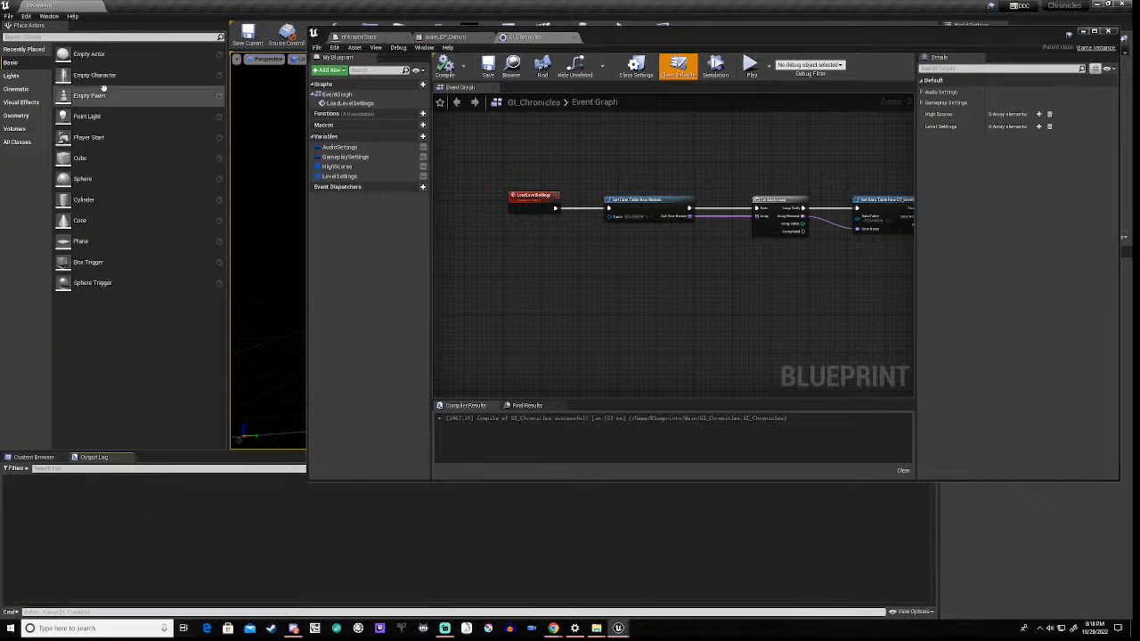
Step: Package the project again for Windows (64-bit) into the Backups\Chronicles folder
left_click(8, 16)
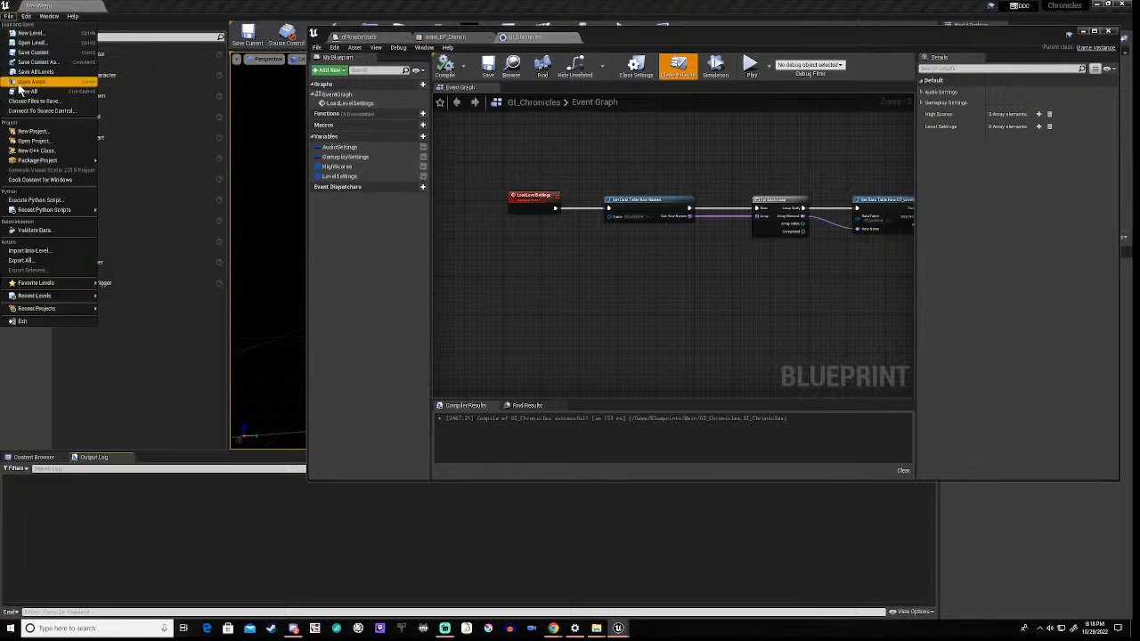
mouse_move(41, 160)
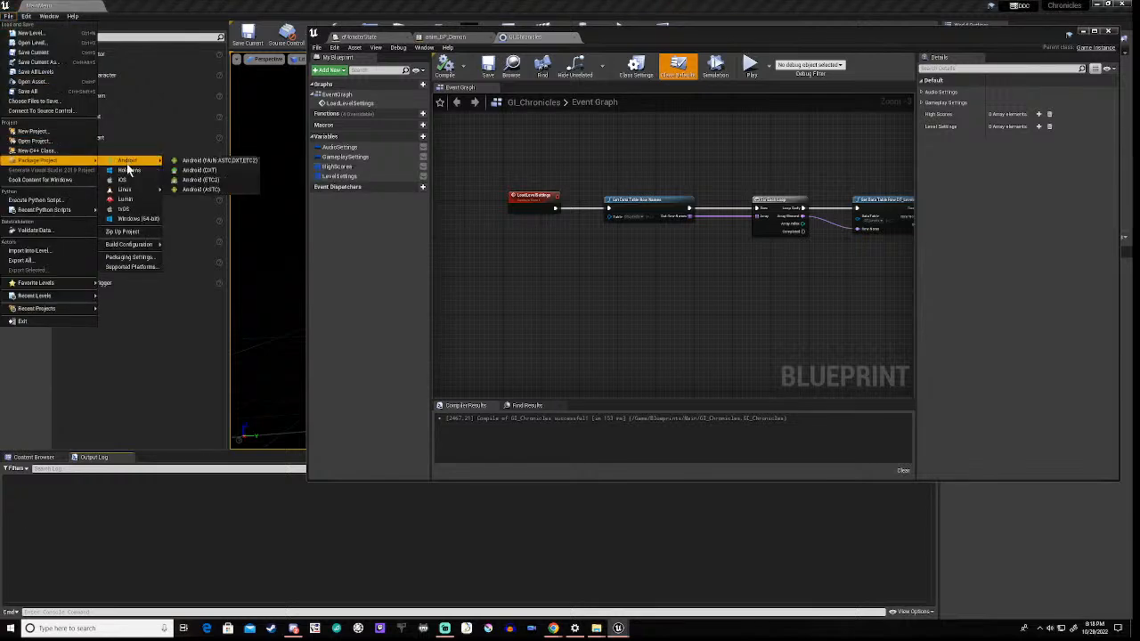
left_click(138, 224)
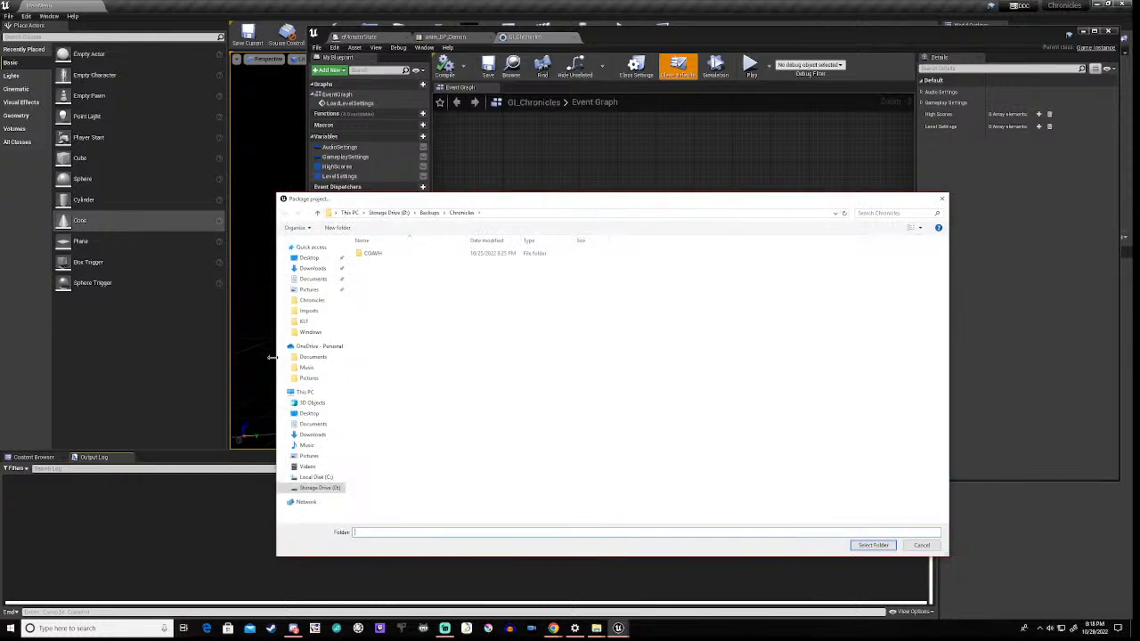
left_click(873, 547)
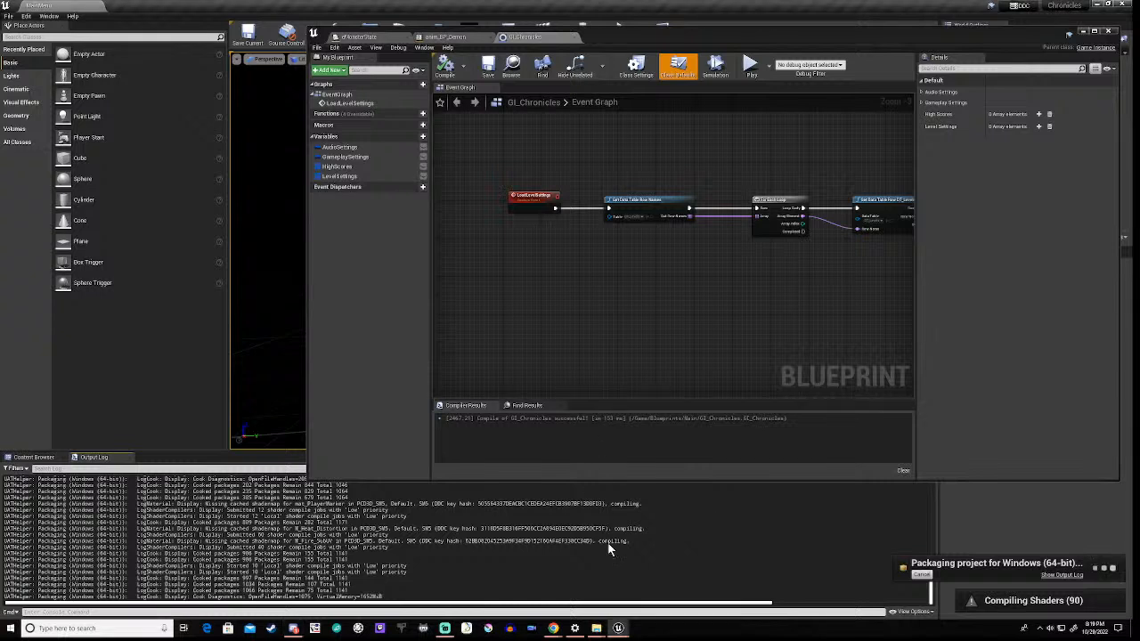
Step: Switch to the Epic Games Launcher and show the Unreal Engine library with its engine versions and projects
left_click(1040, 627)
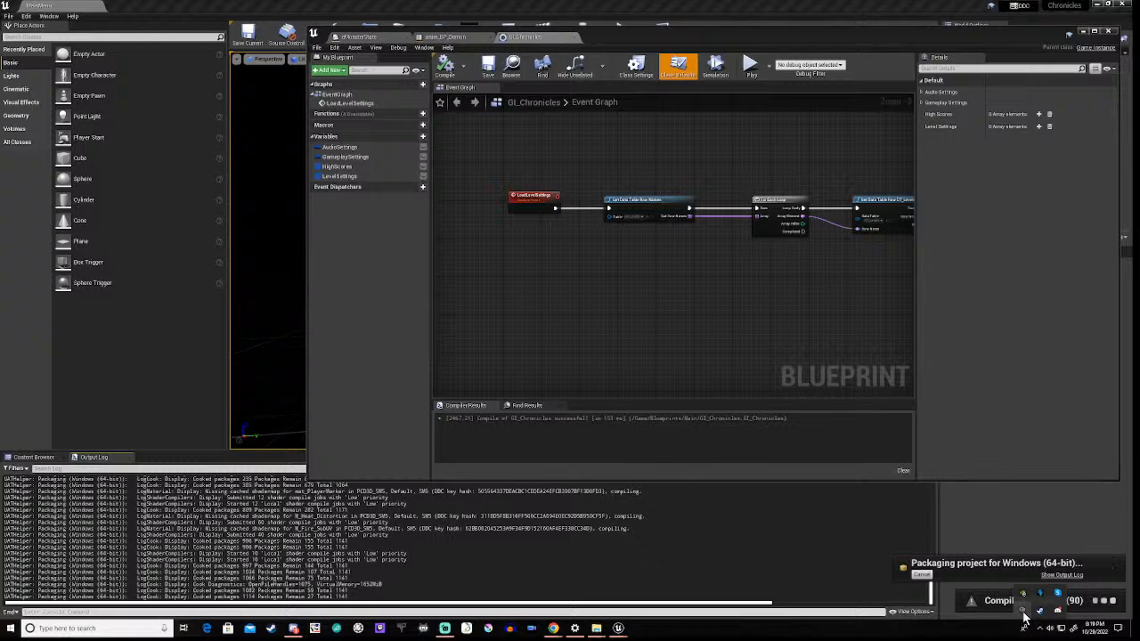
double_click(1023, 612)
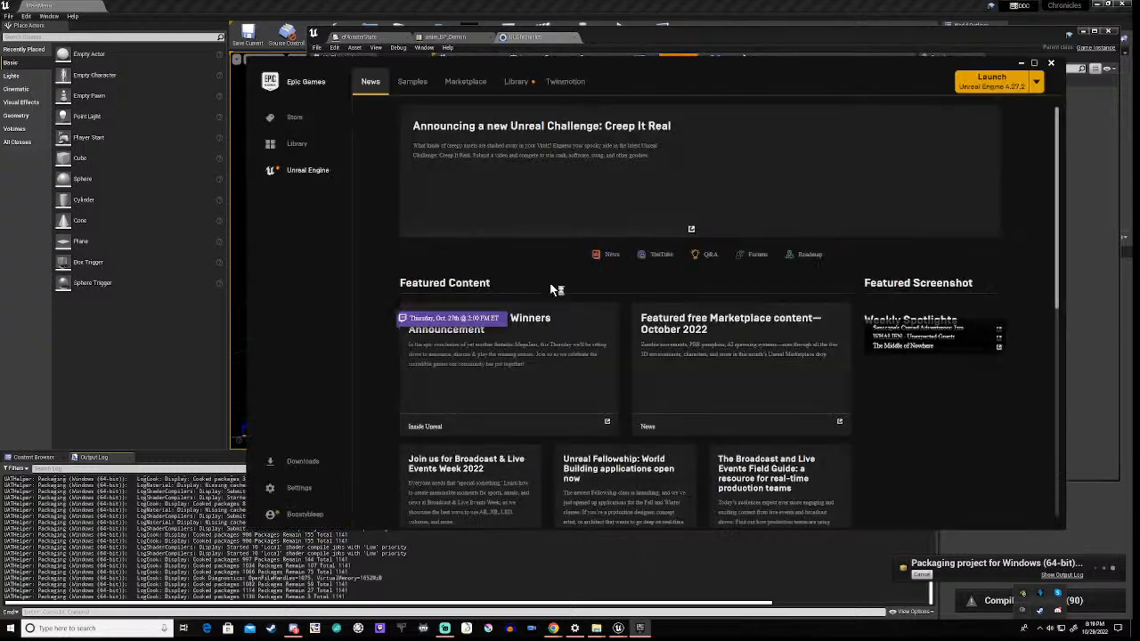
left_click(515, 82)
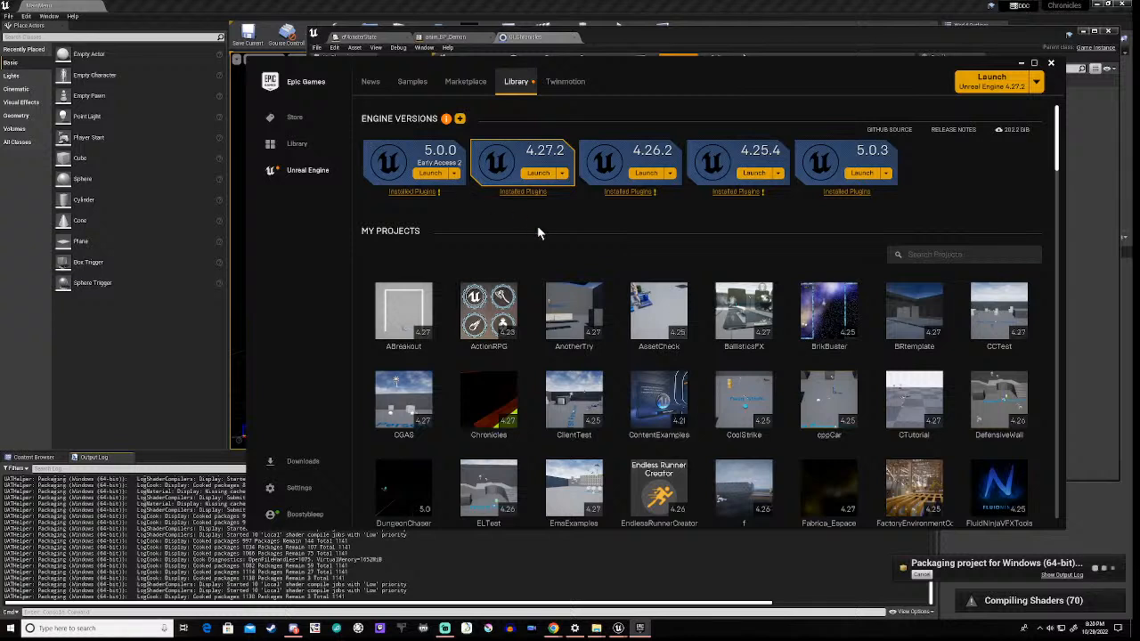
Step: Check the management options and installed plugins of the Unreal Engine 5.0.0 Early Access 2 version
left_click(454, 173)
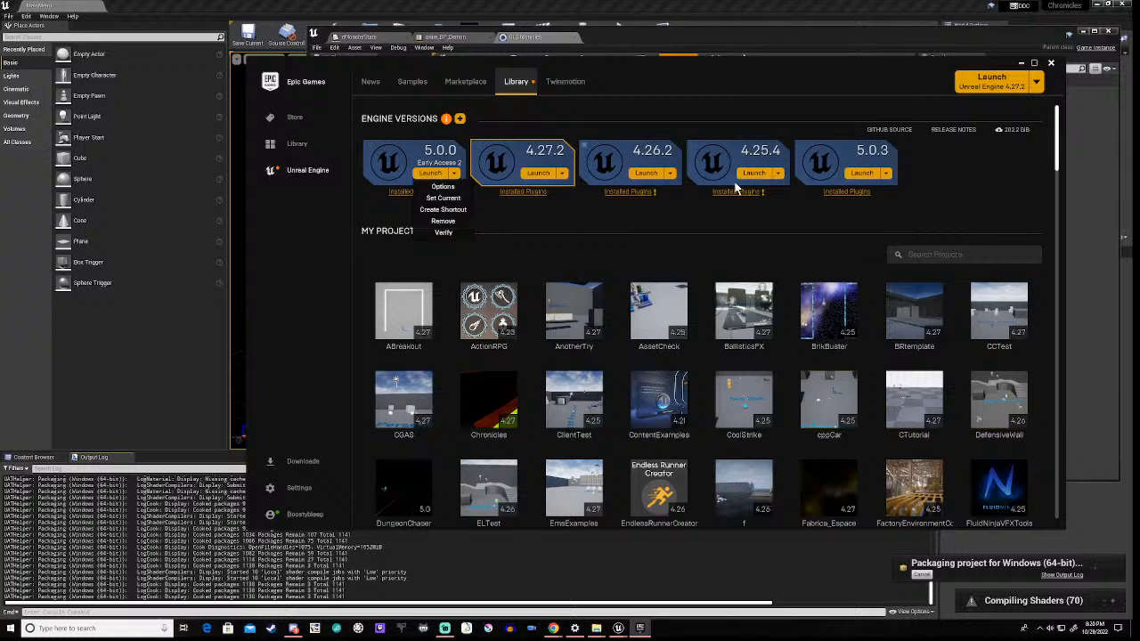
left_click(351, 201)
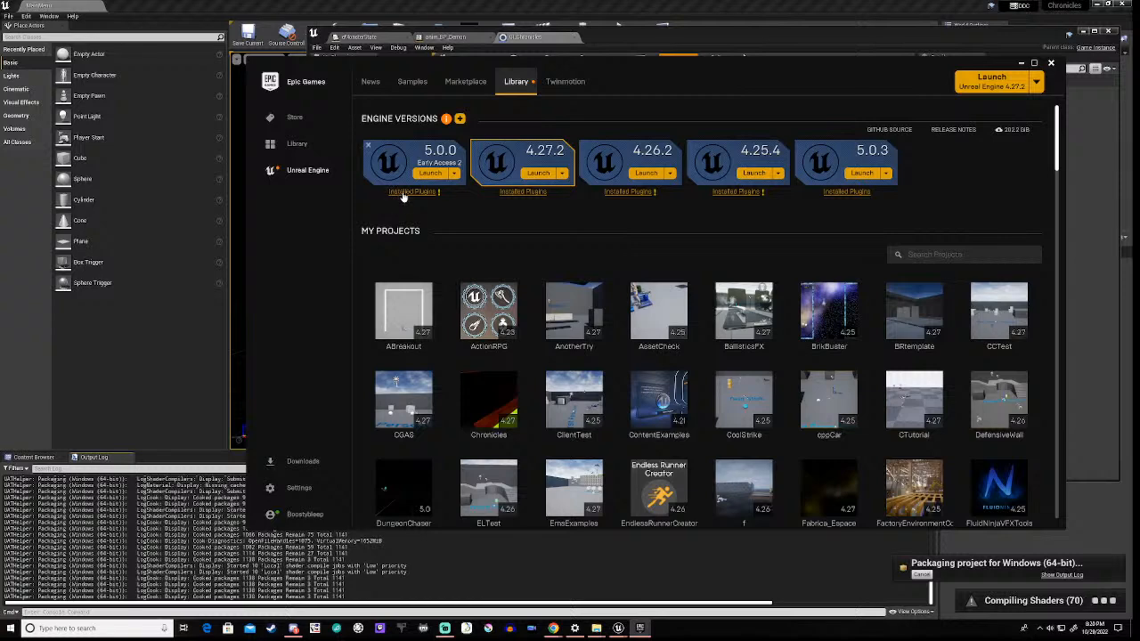
left_click(411, 192)
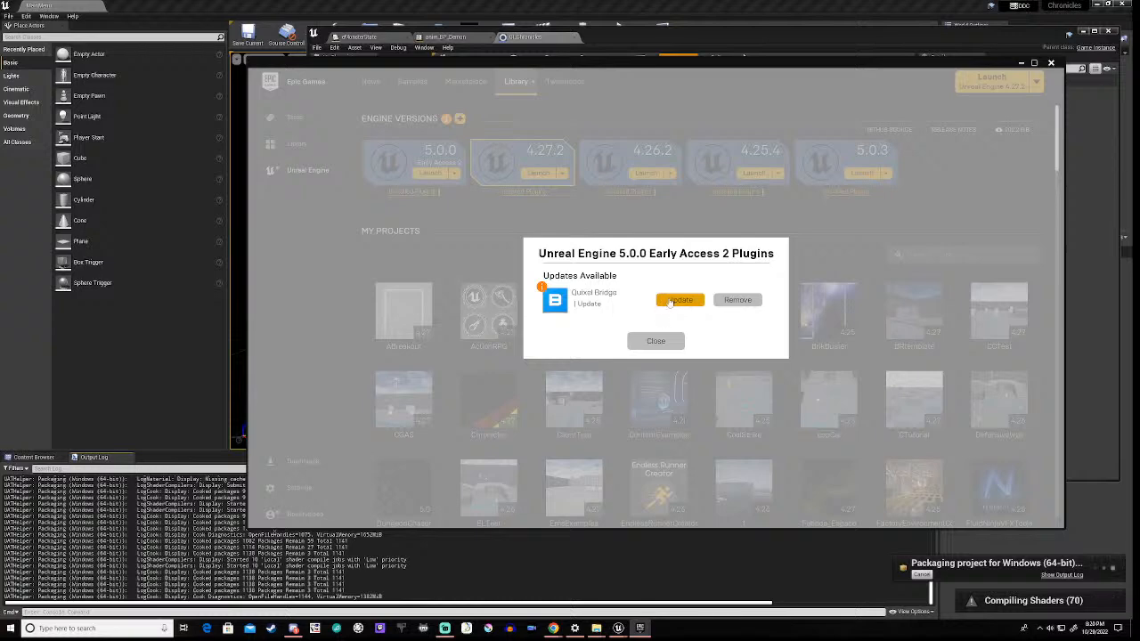
left_click(655, 341)
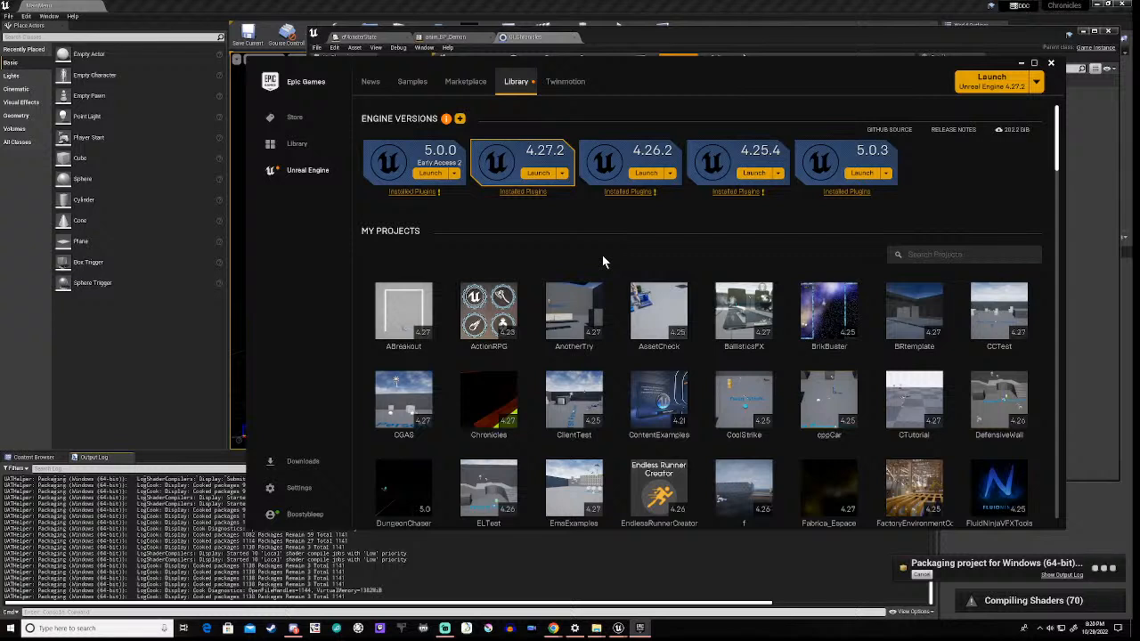
Step: Review which Unreal Engine versions can be launched and minimise the Epic Games Launcher
left_click(1037, 82)
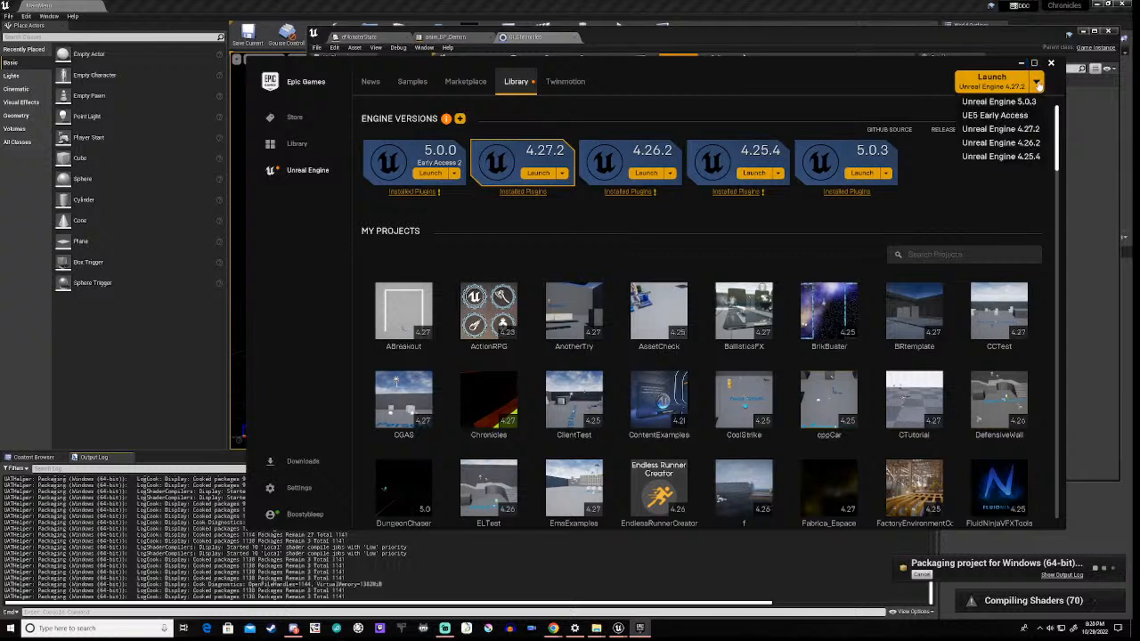
left_click(854, 70)
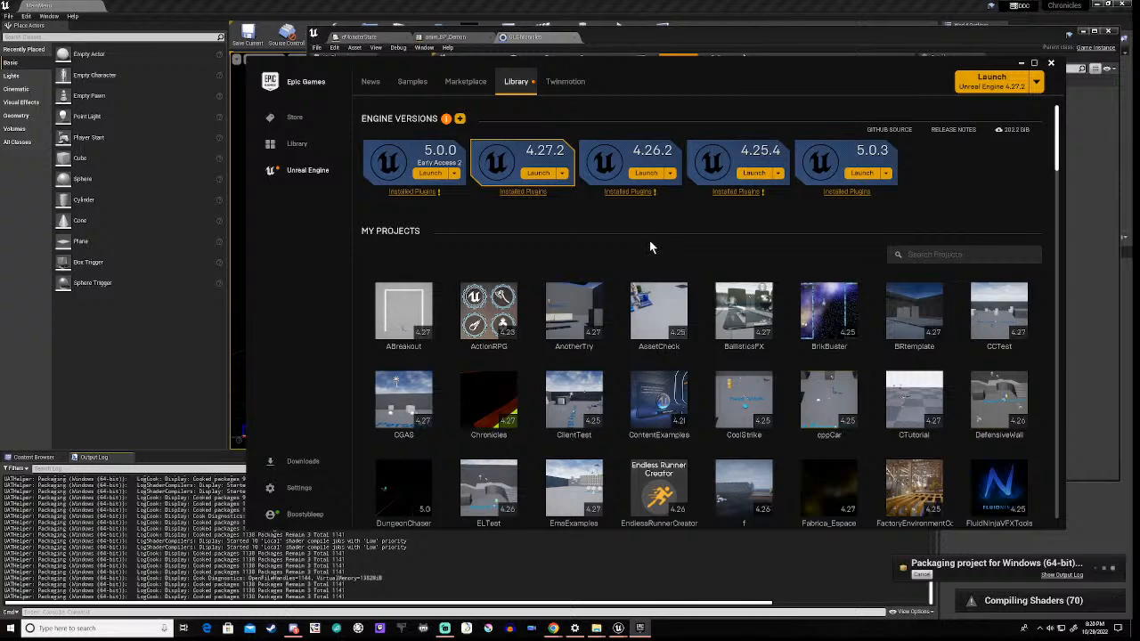
left_click(1020, 64)
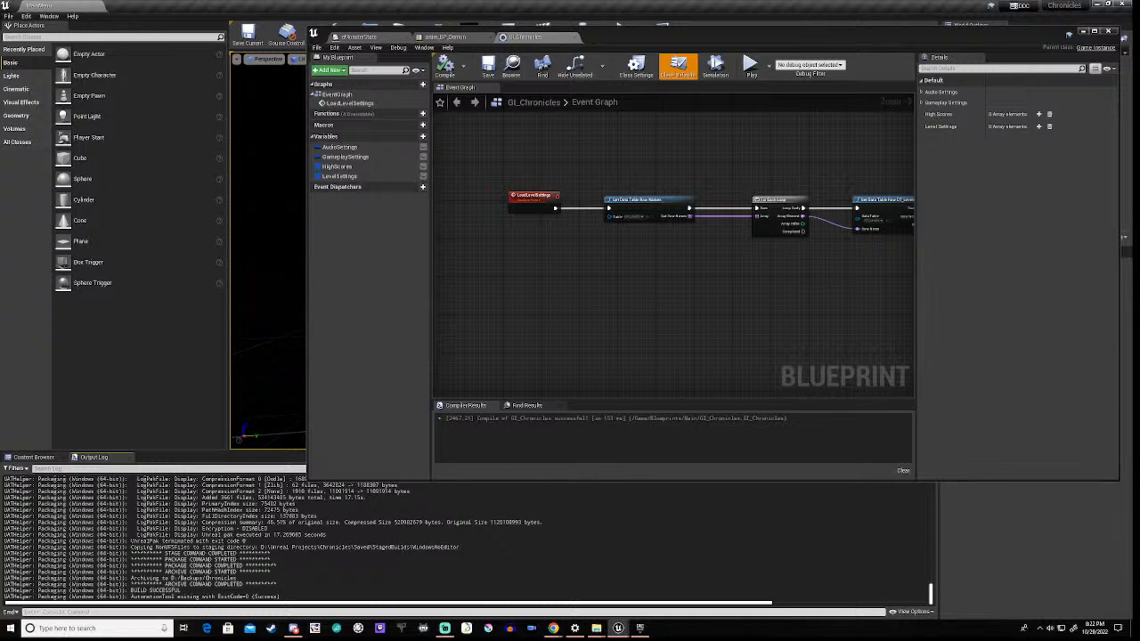
Step: Return to the Content Browser and bring up the anim_BP_Demon animation blueprint in the asset editor window
left_click(50, 458)
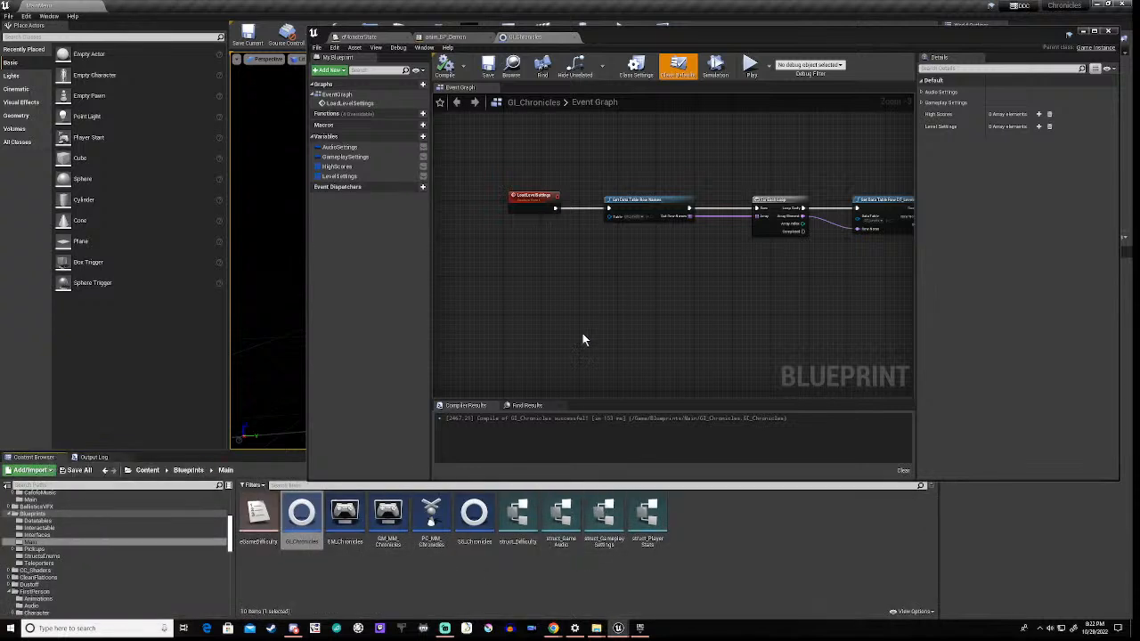
left_click(1082, 33)
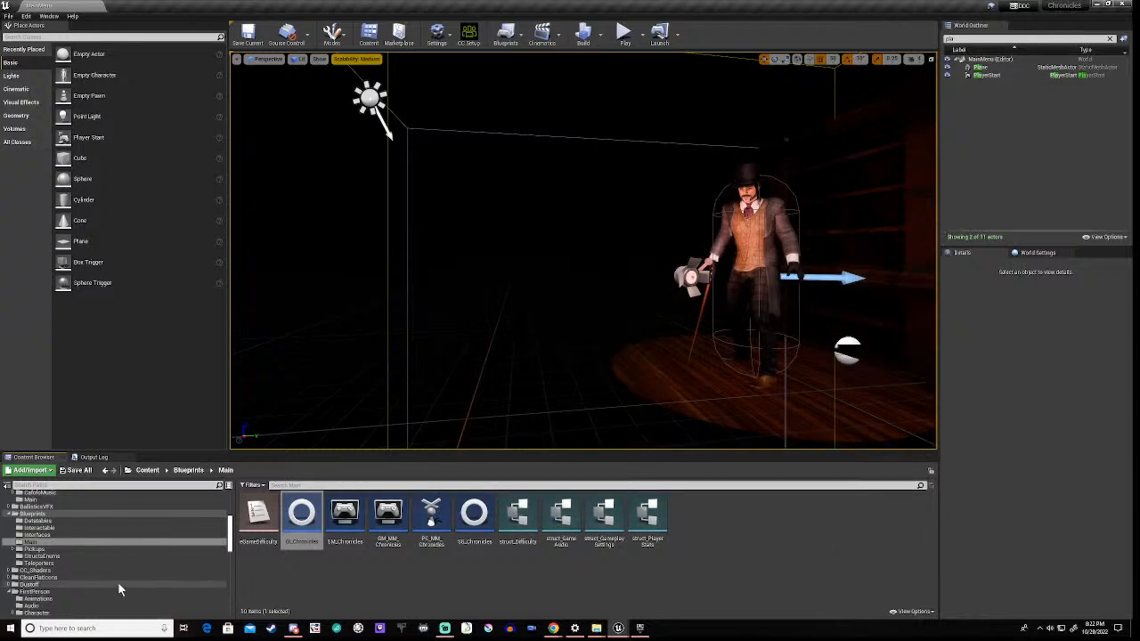
mouse_move(618, 630)
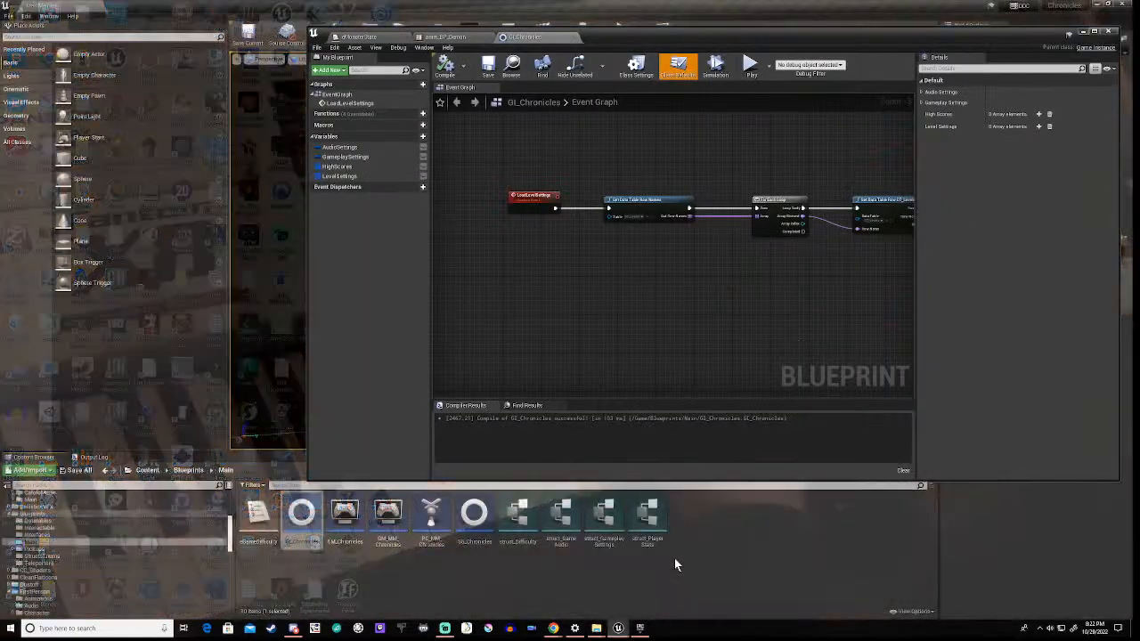
left_click(674, 570)
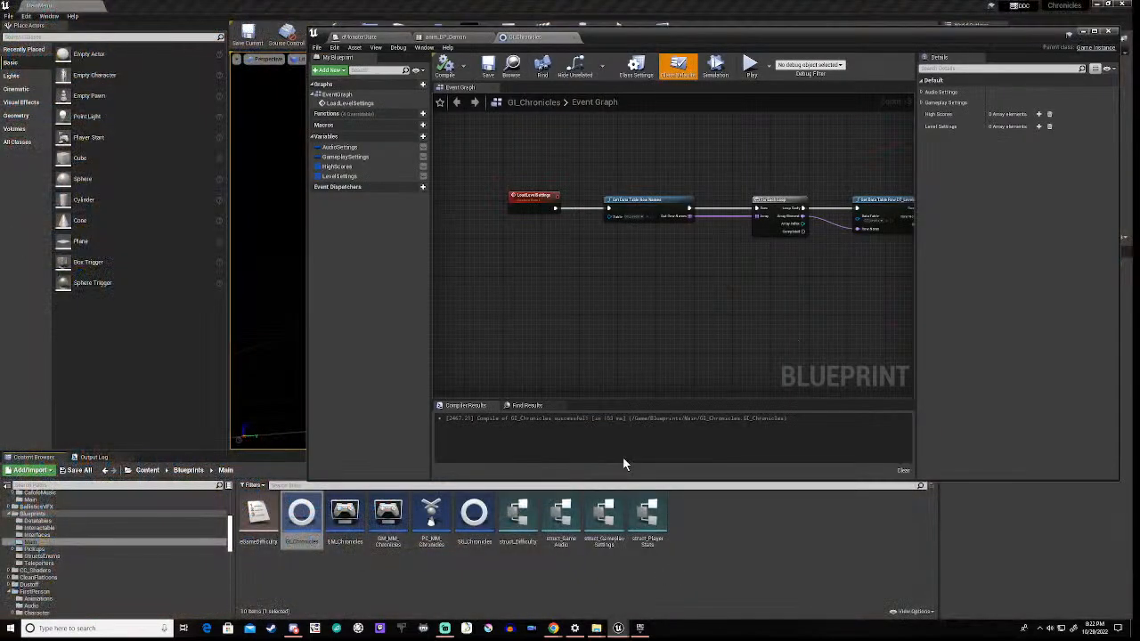
left_click(450, 40)
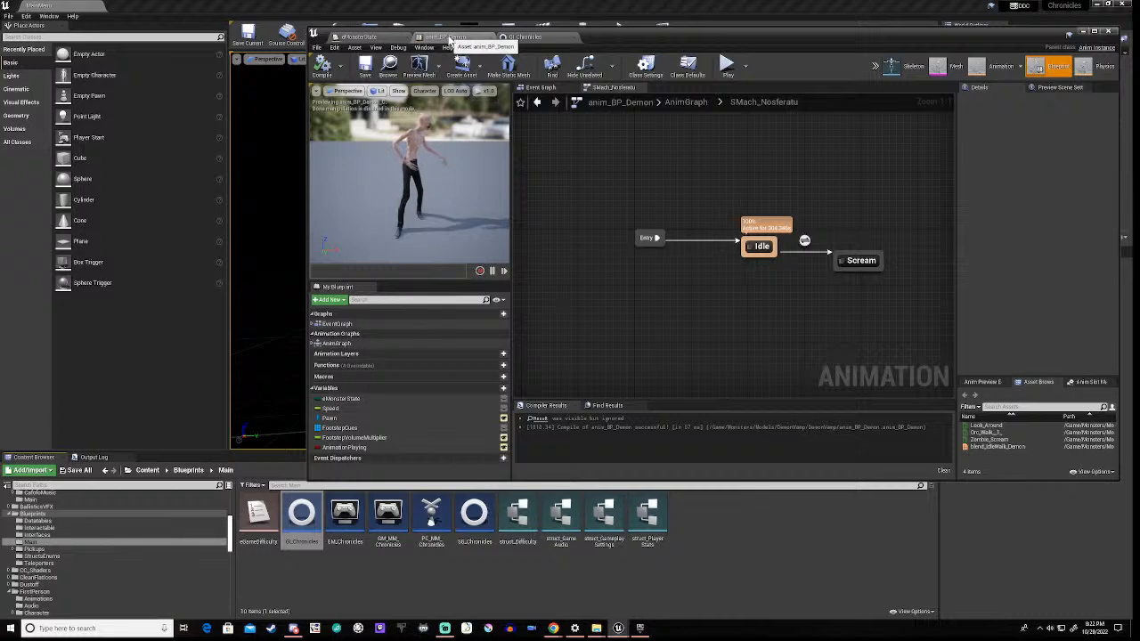
Step: Open the Idle state of the SMach_Nosferatu state machine and inspect its blend_IdleWalk_Demon node and Speed input
right_click_drag(806, 305, 656, 300)
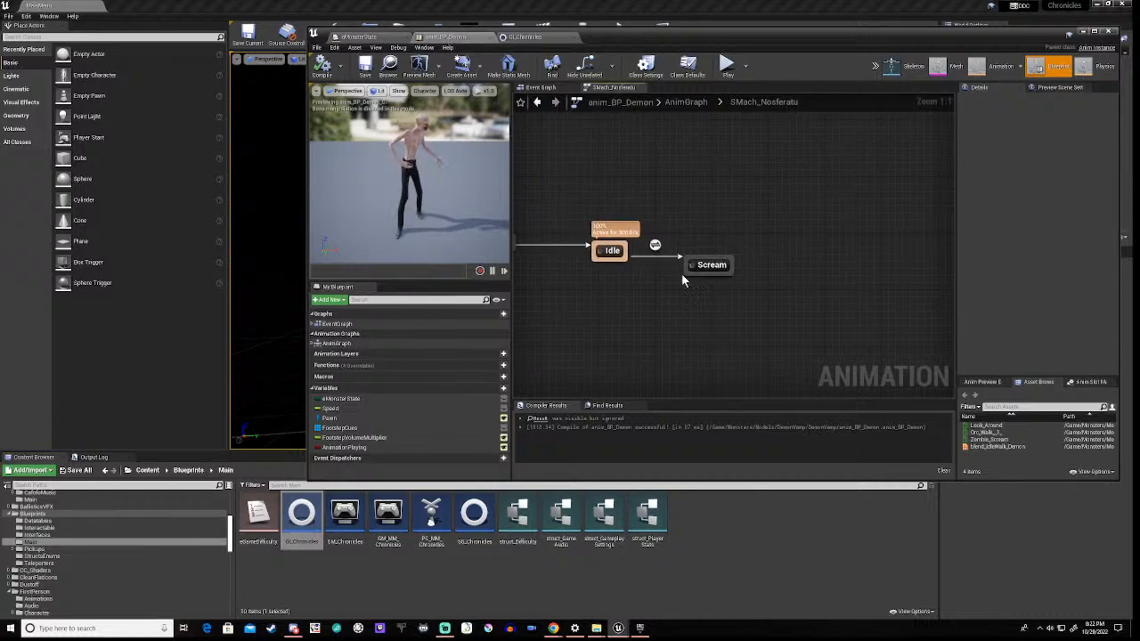
left_click_drag(694, 279, 654, 305)
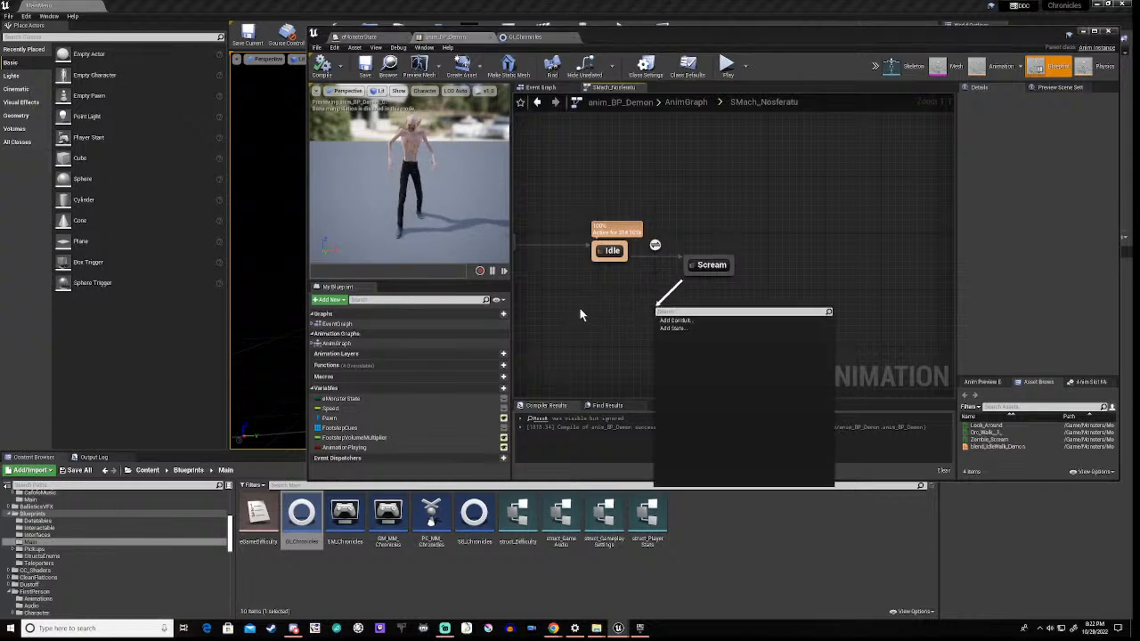
left_click(580, 308)
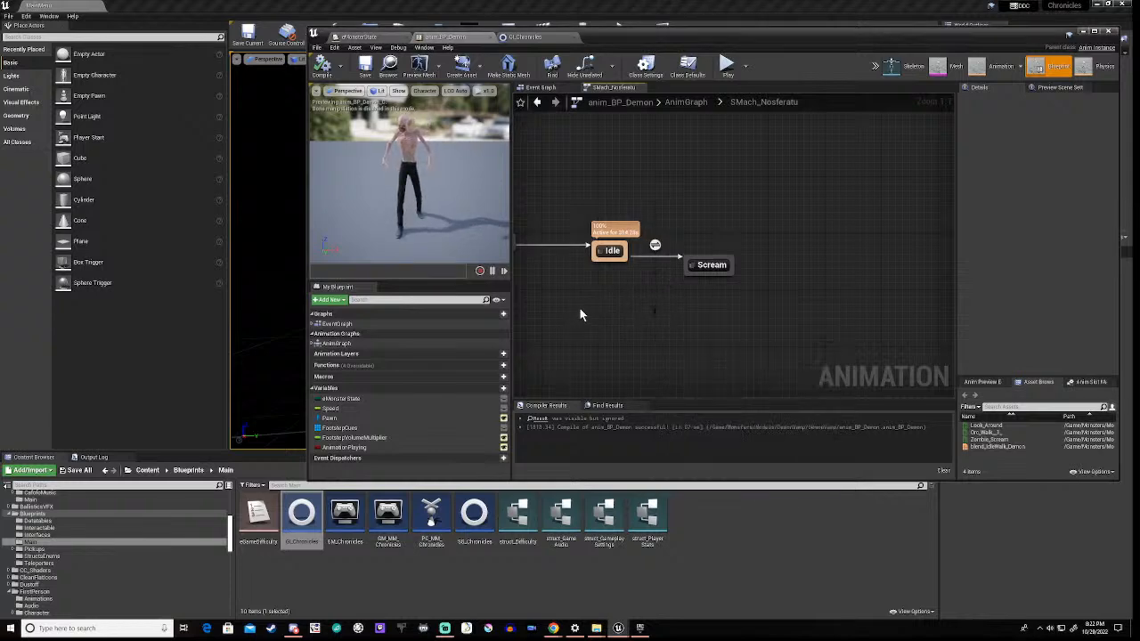
double_click(609, 261)
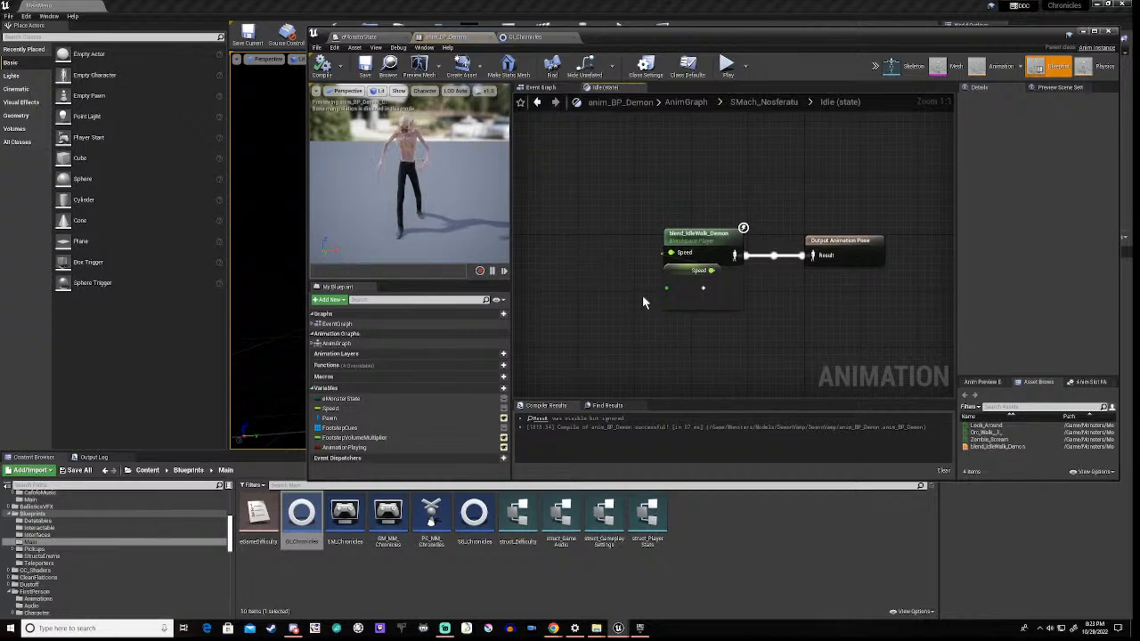
right_click_drag(623, 286, 606, 256)
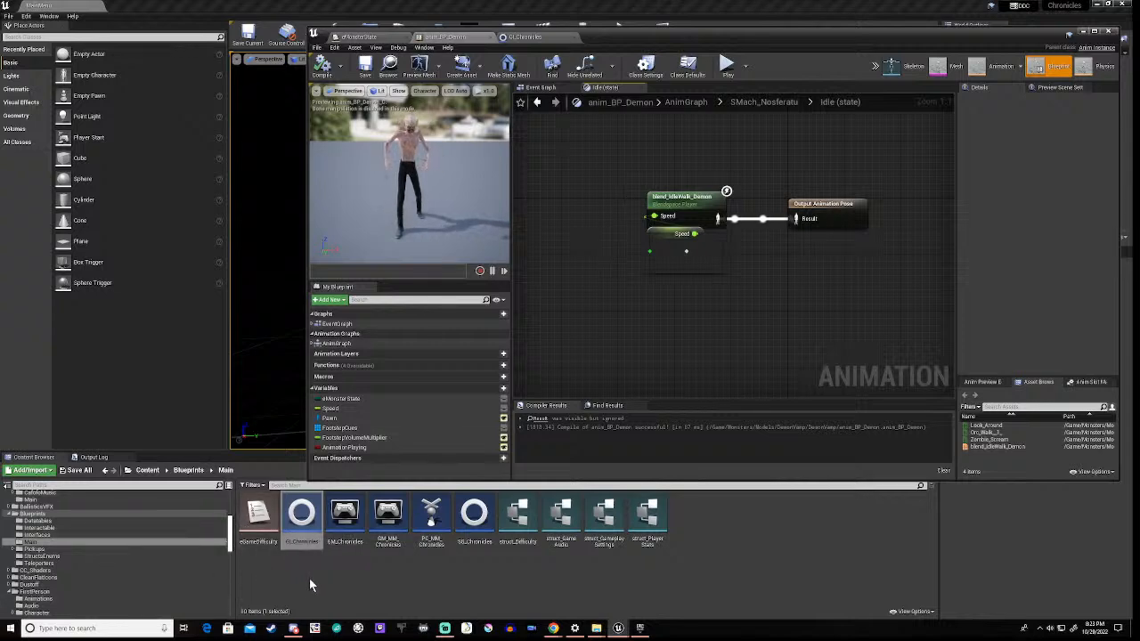
Step: Find the Monsters folder in the Content Browser and open the BT_Monster behavior tree
left_click(43, 543)
left_click_drag(231, 532, 233, 614)
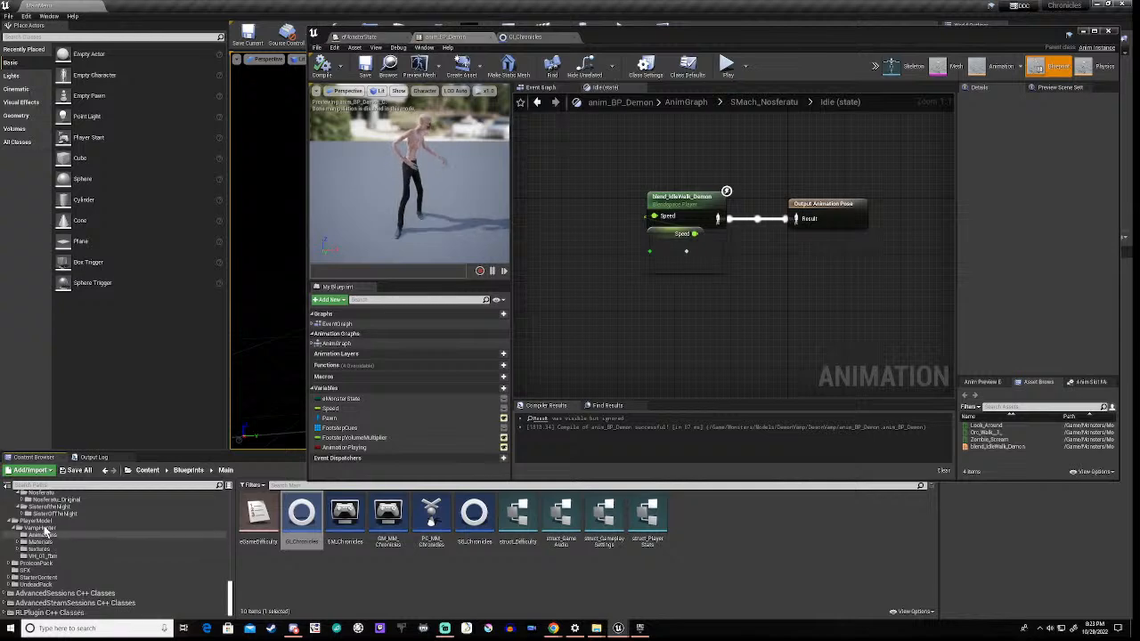
scroll(27, 563, "up", 3)
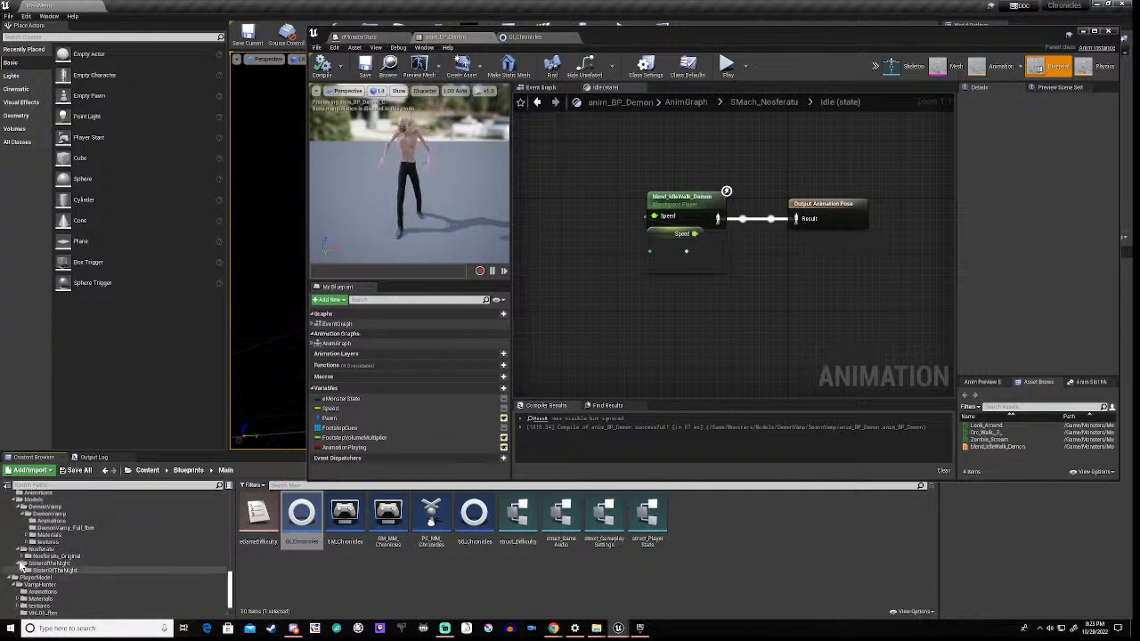
scroll(25, 548, "up", 2)
left_click(32, 521)
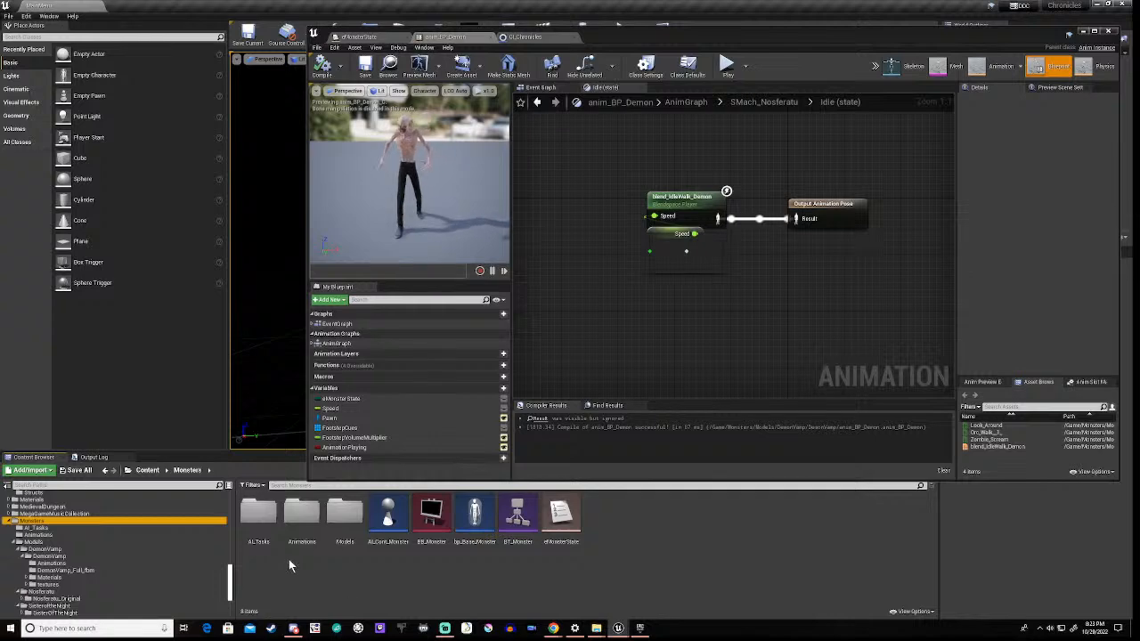
double_click(517, 516)
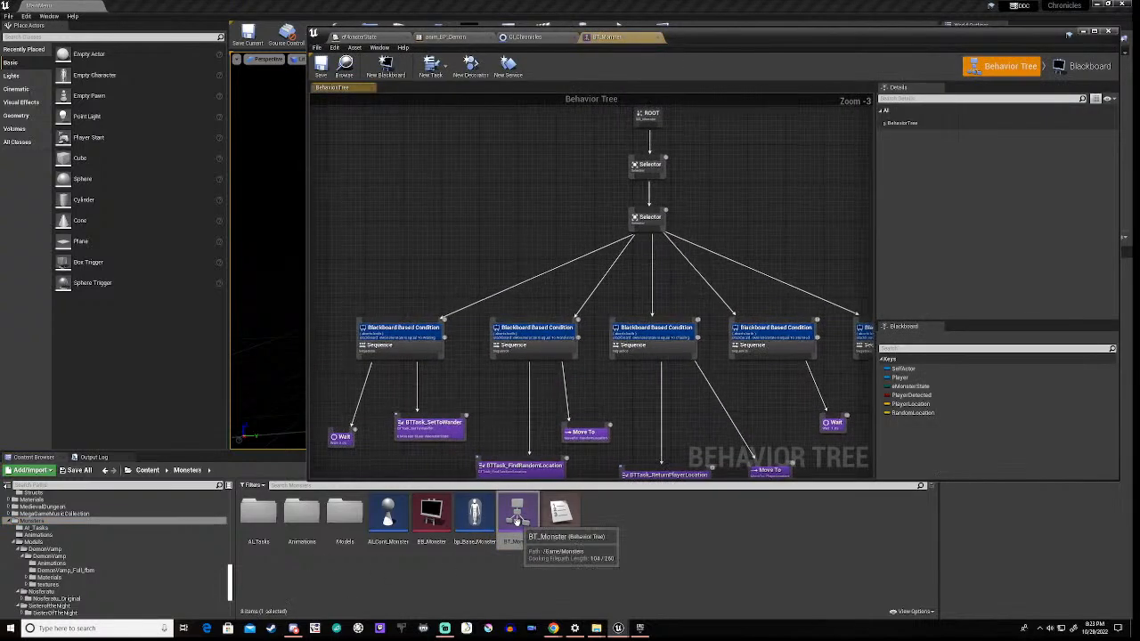
Step: Examine the Wandering, Chasing, Stunned and Screaming branches of the behavior tree and the tasks attached to them
scroll(744, 411, "up", 3)
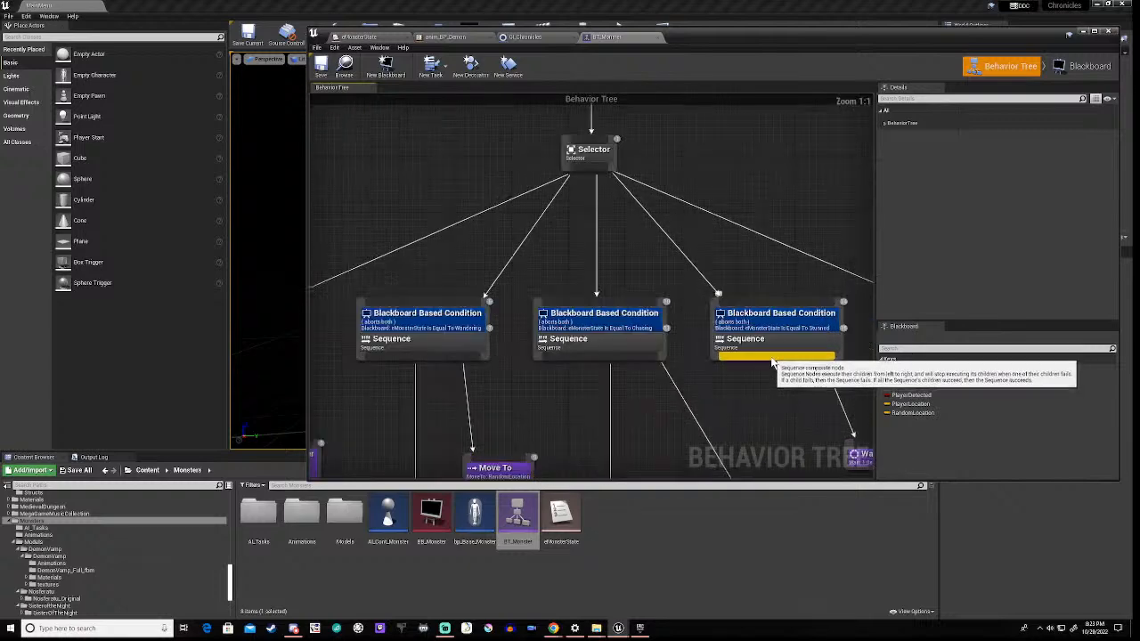
right_click_drag(780, 410, 700, 280)
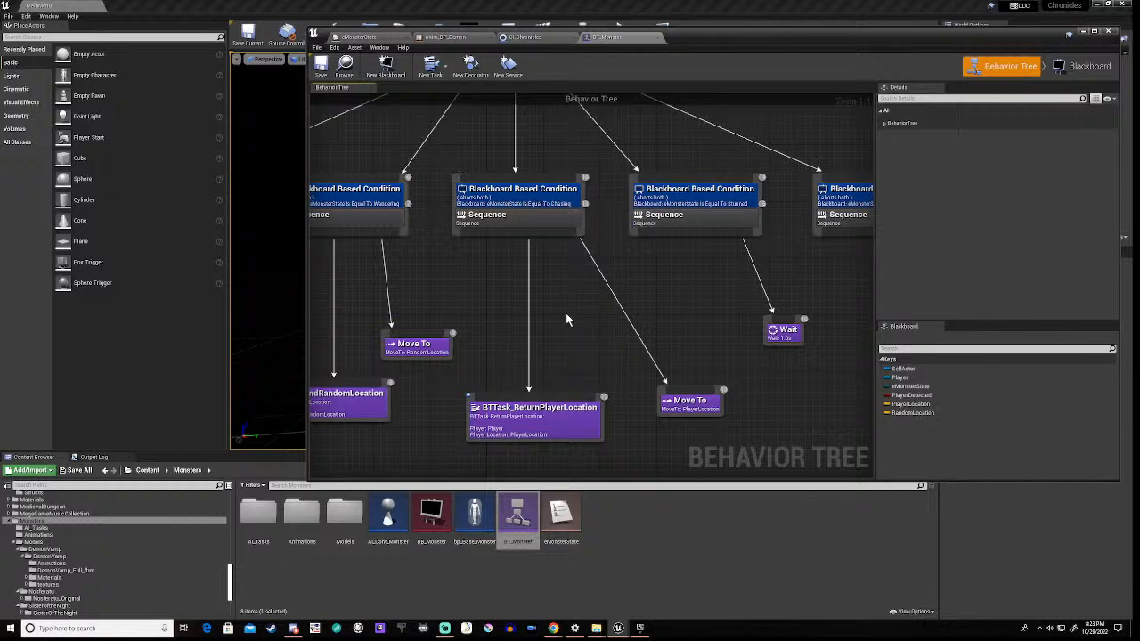
right_click_drag(621, 377, 516, 365)
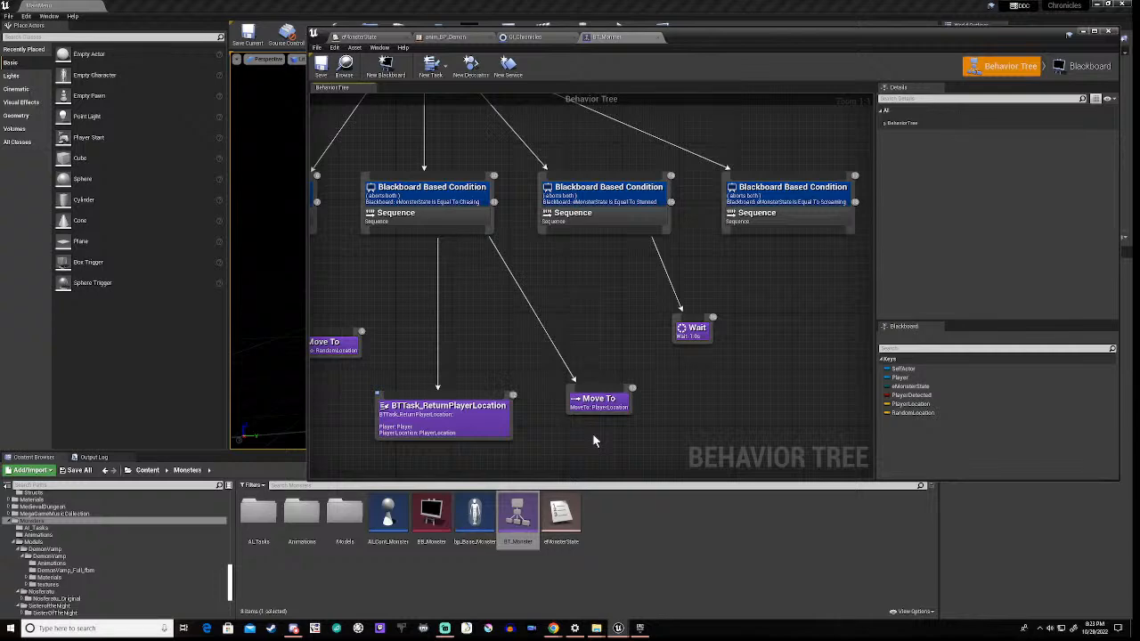
mouse_move(422, 322)
right_mouse_down()
mouse_move(444, 316)
mouse_move(426, 327)
right_mouse_up()
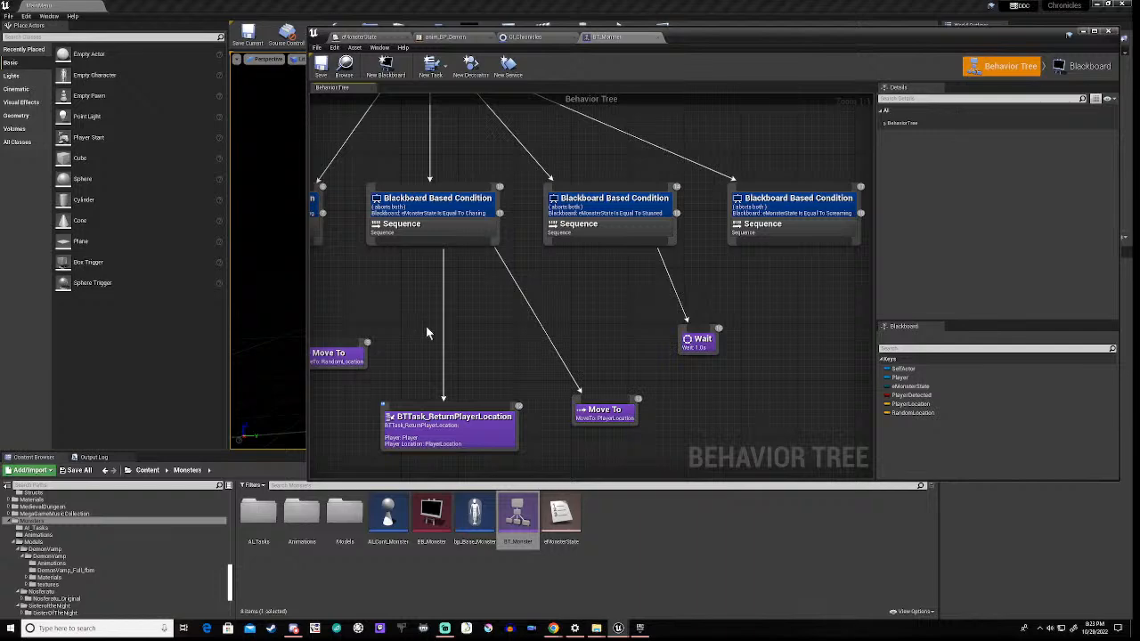
scroll(426, 326, "down", 1)
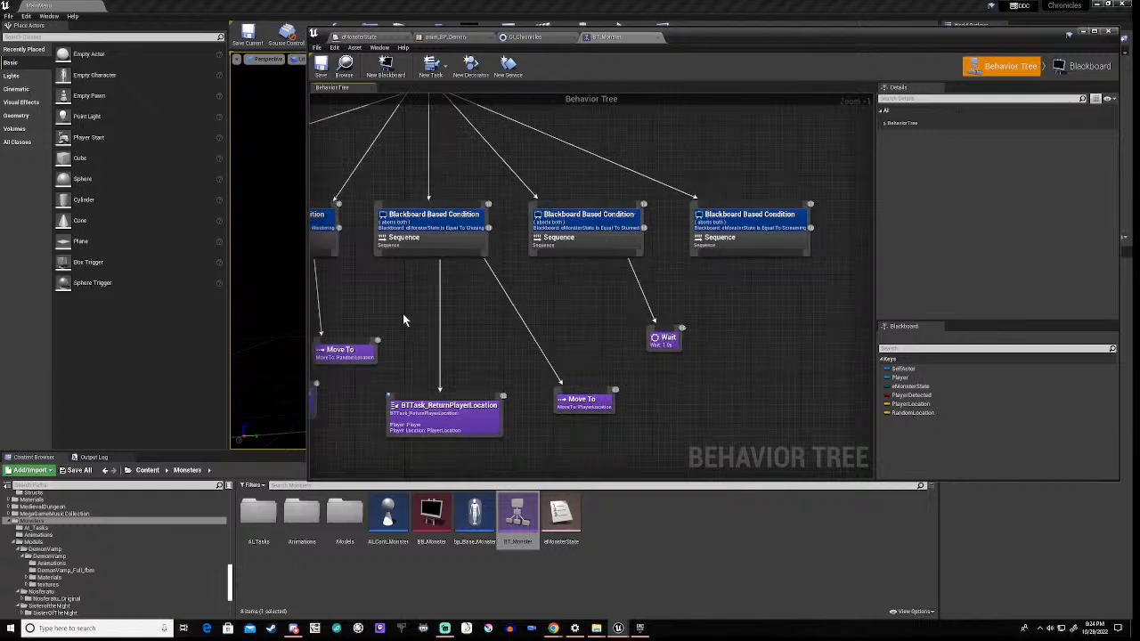
right_click_drag(402, 313, 470, 288)
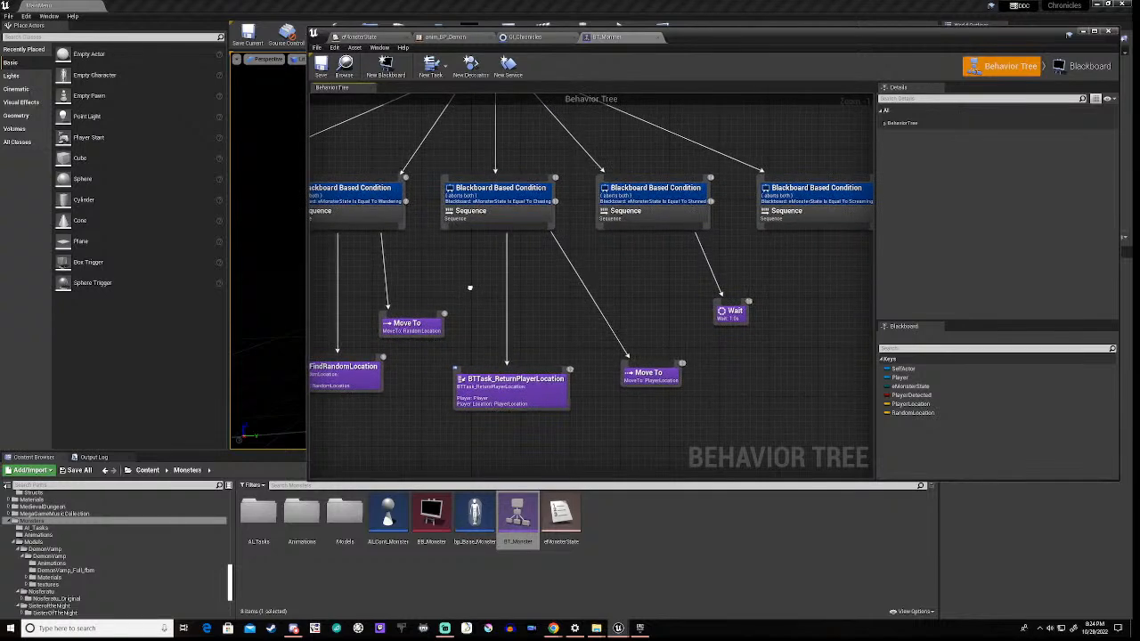
scroll(469, 287, "down", 2)
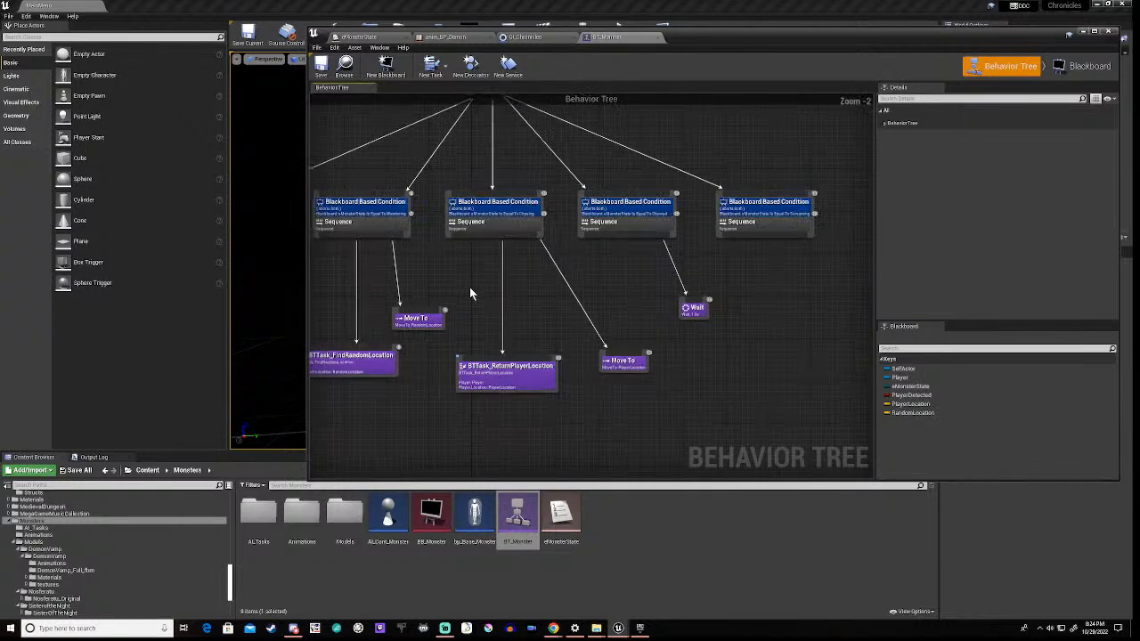
Step: Move the Chasing sequence with its BTTask_ReturnPlayerLocation and Move To tasks to the far side of the Screaming sequence
left_click_drag(474, 184, 550, 412)
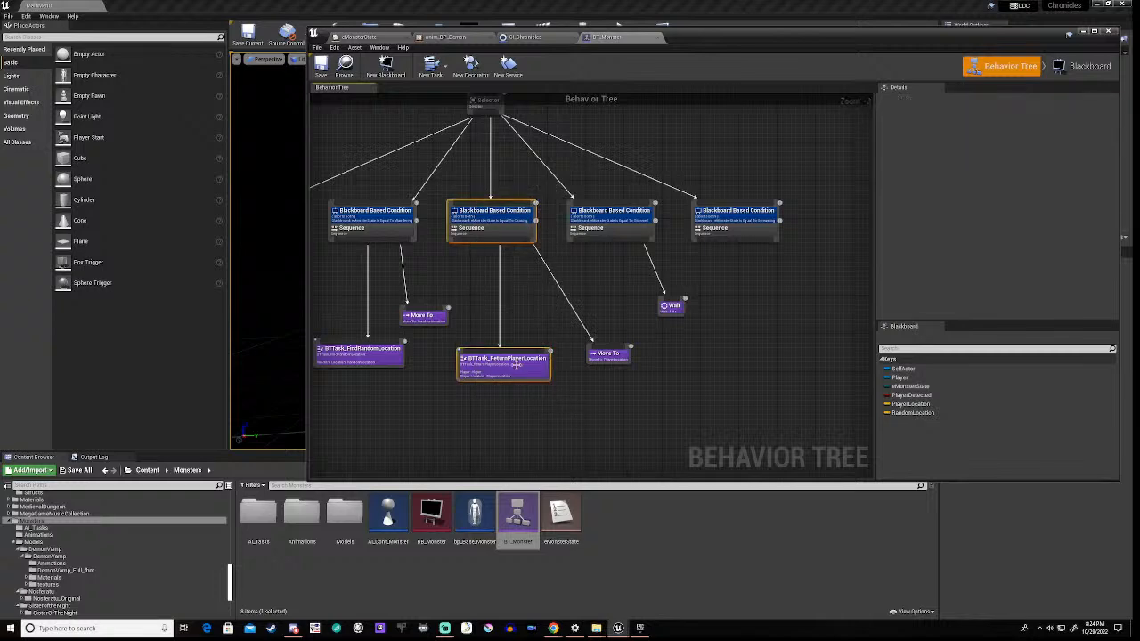
left_click_drag(539, 365, 613, 362)
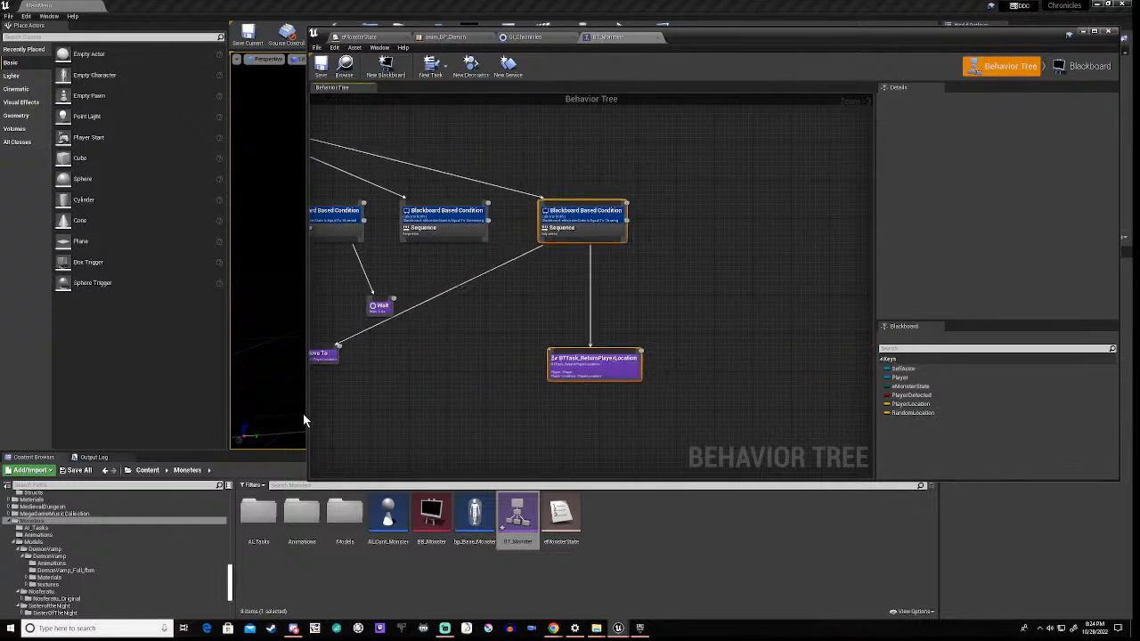
left_click(335, 357)
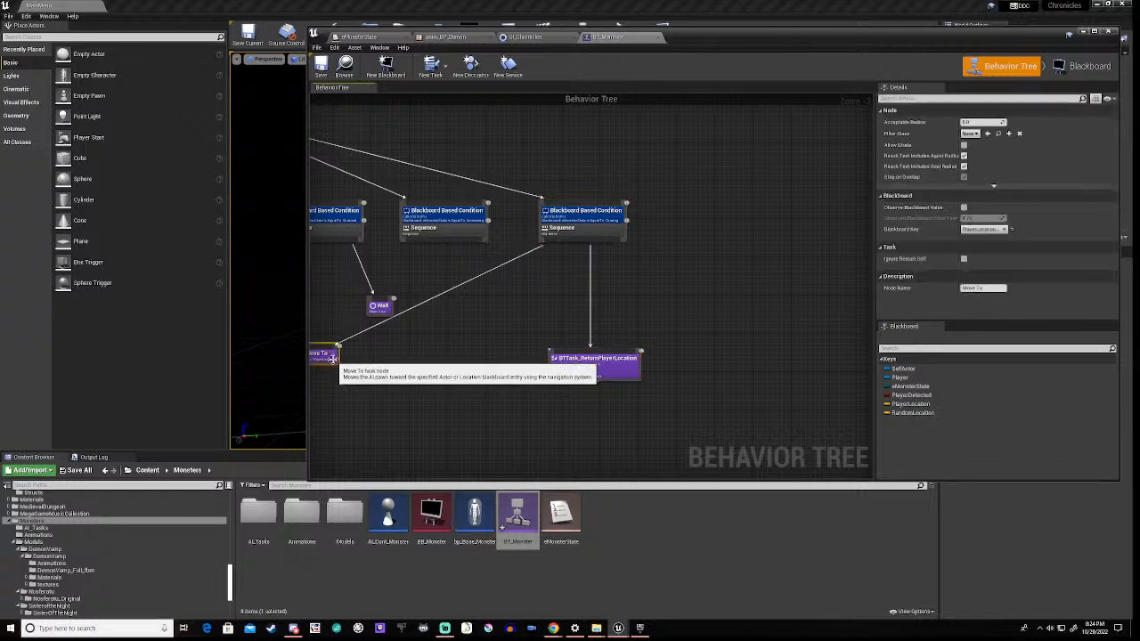
left_click_drag(336, 357, 735, 352)
Step: Shift the Stunned sequence with its Wait task towards the Wandering branch and move the Screaming sequence closer to it
right_click_drag(472, 360, 710, 445)
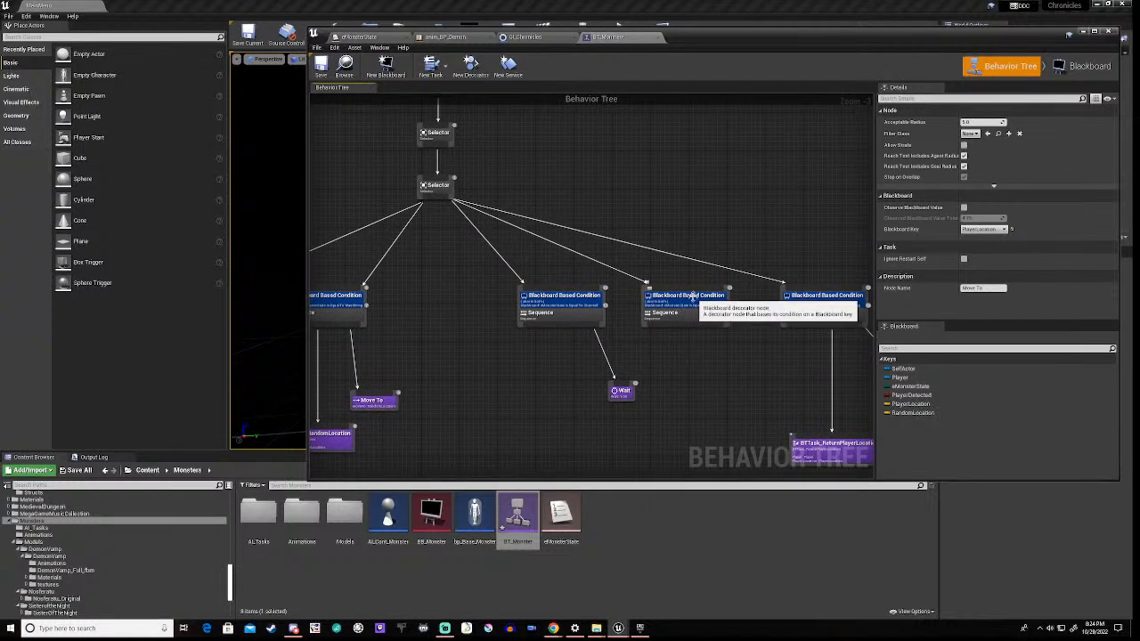
left_click_drag(480, 280, 503, 399)
scroll(628, 323, "up", 1)
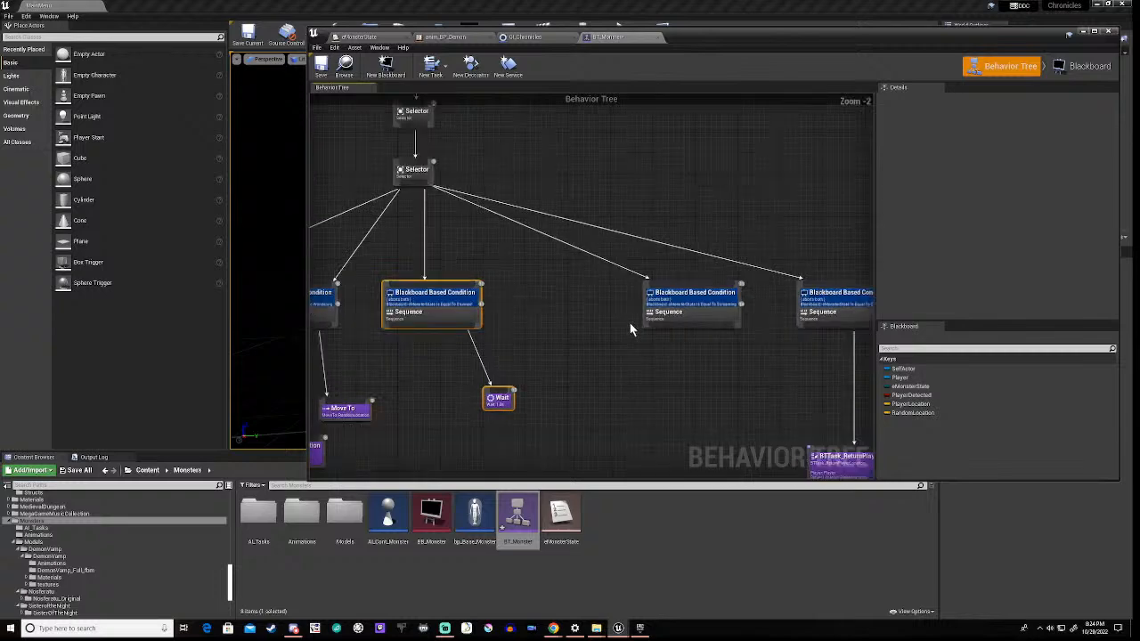
scroll(743, 322, "up", 1)
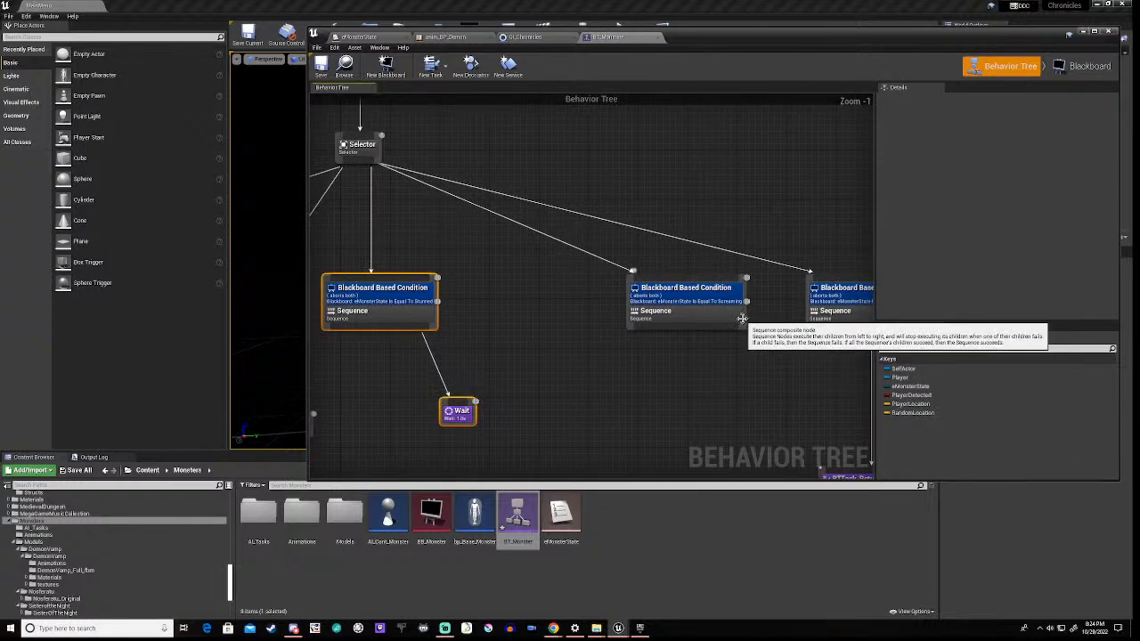
left_click(726, 325)
left_click_drag(728, 326, 673, 320)
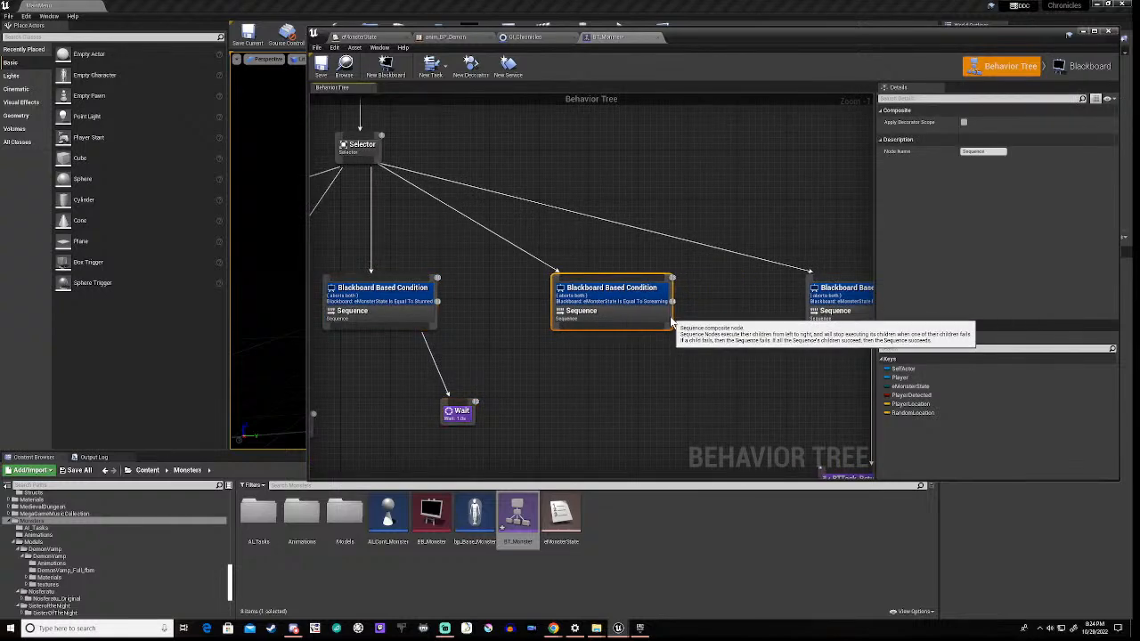
Step: Add a Wait task below the Screaming sequence, connected as its child
scroll(548, 337, "up", 1)
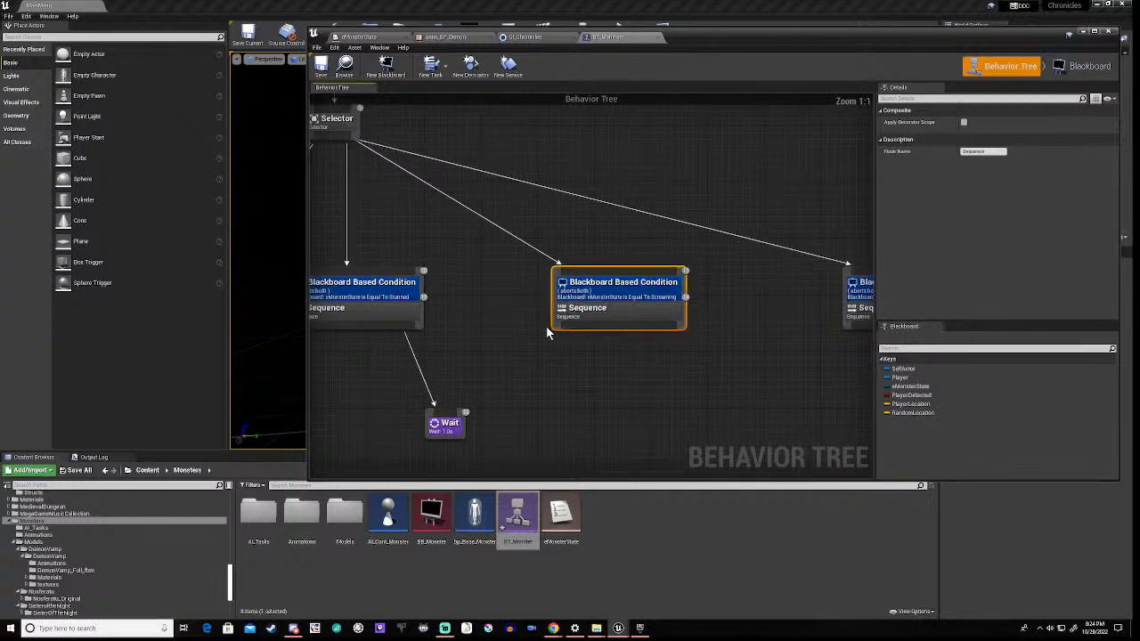
scroll(620, 356, "down", 3)
right_click_drag(704, 382, 629, 350)
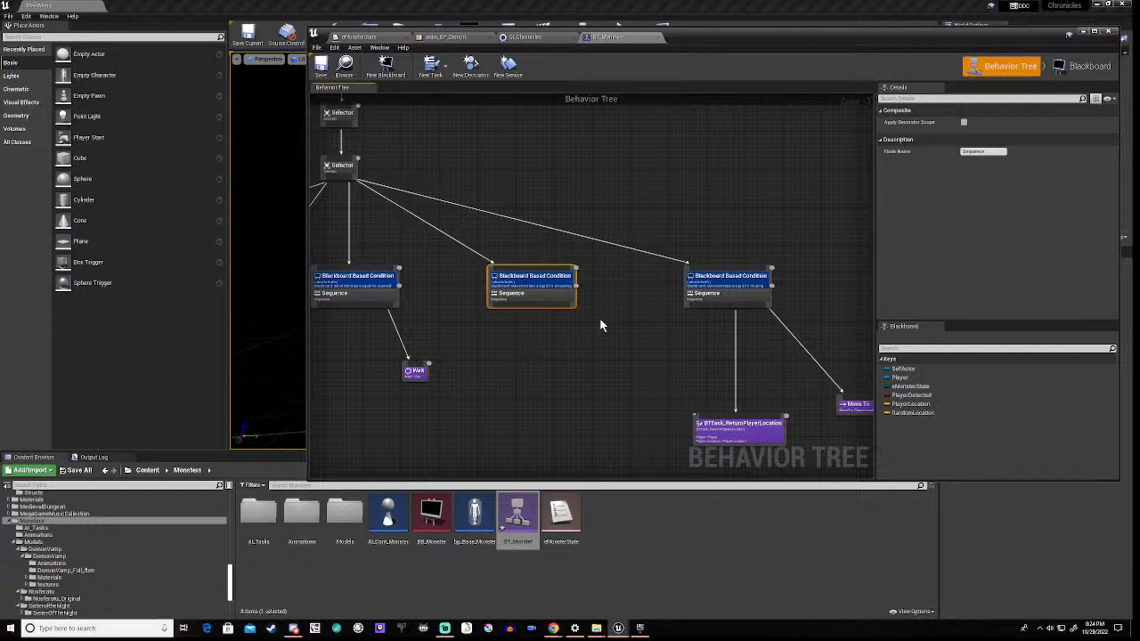
scroll(481, 300, "up", 2)
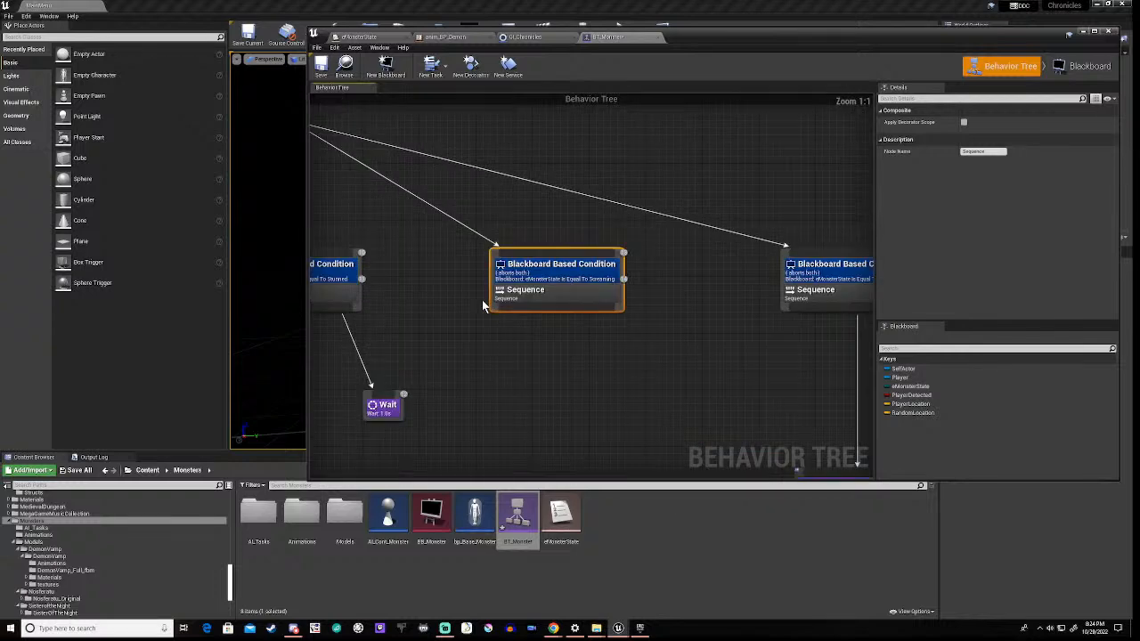
right_click_drag(441, 309, 490, 290)
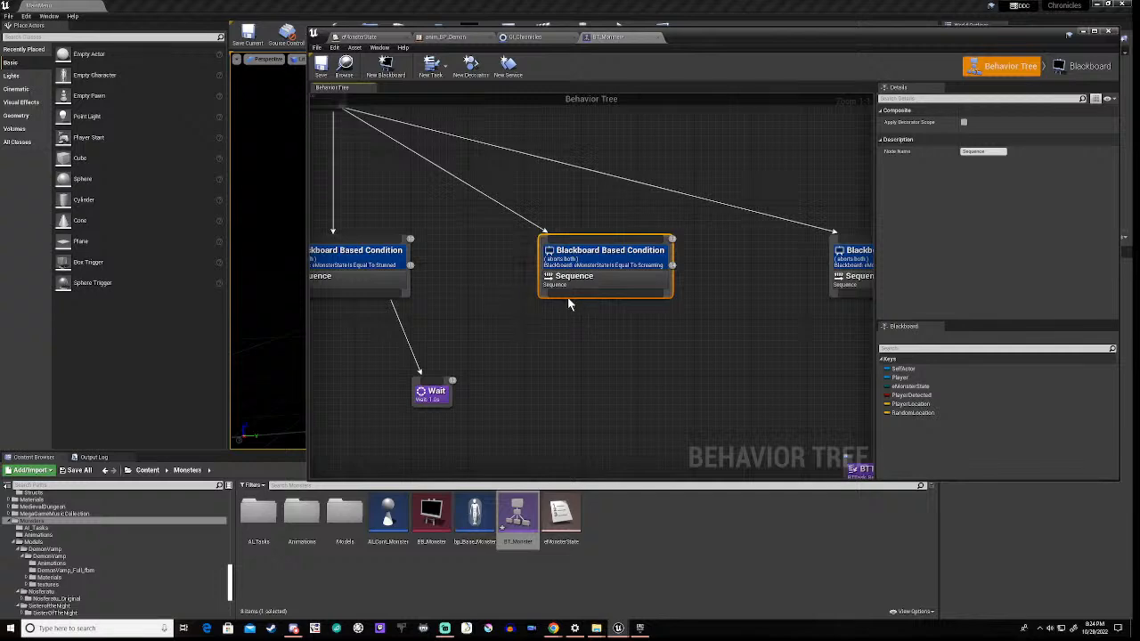
left_click_drag(570, 297, 576, 424)
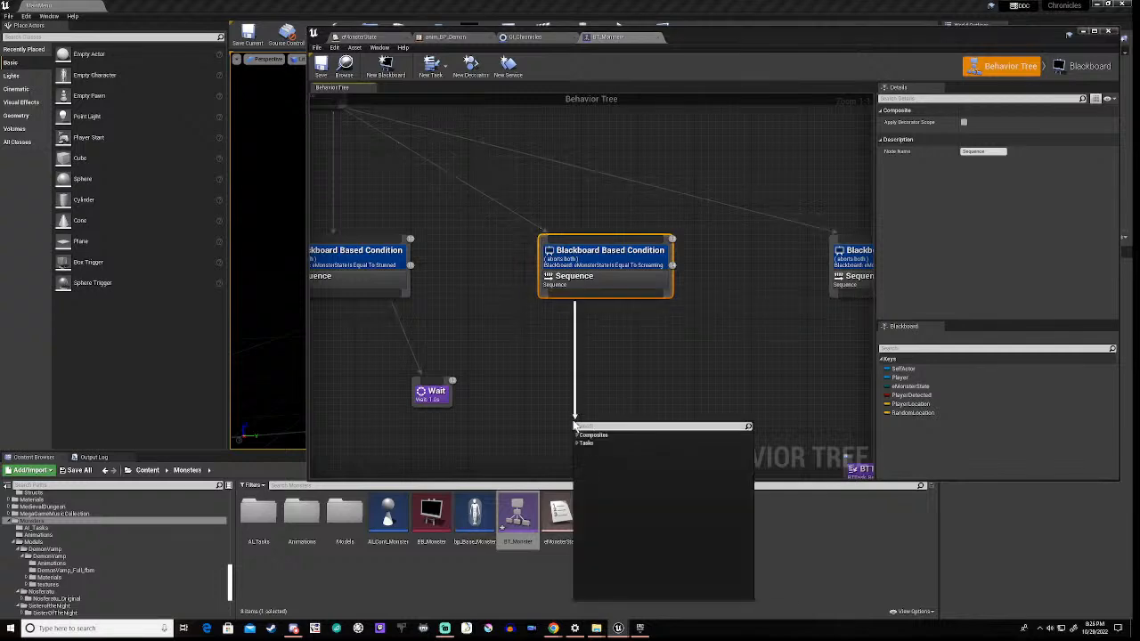
type("wait")
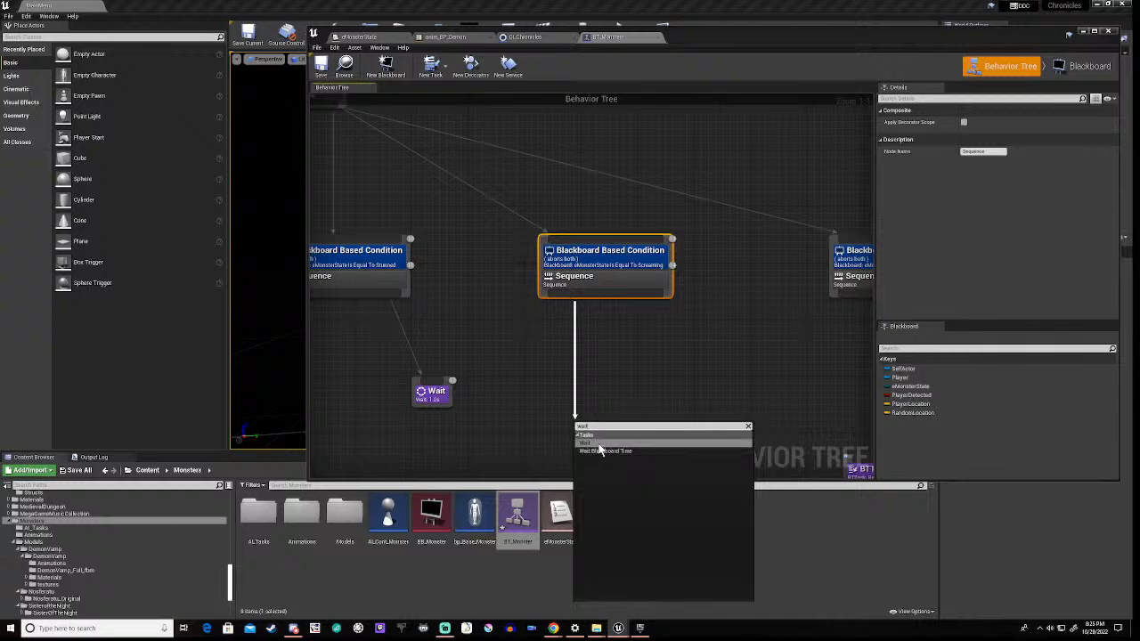
left_click(595, 443)
Step: Check the tree's other state branches and open AI_Cont_Monster at the blackboard Set Value nodes in its event graph
right_click_drag(527, 419, 377, 336)
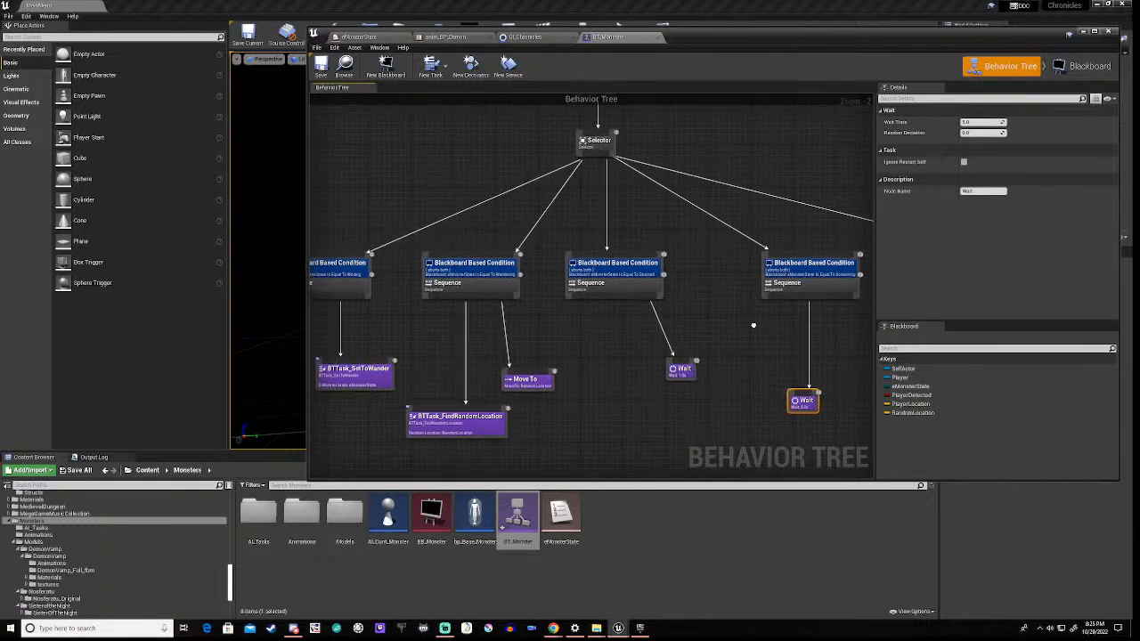
right_click_drag(393, 457, 495, 454)
scroll(582, 309, "up", 2)
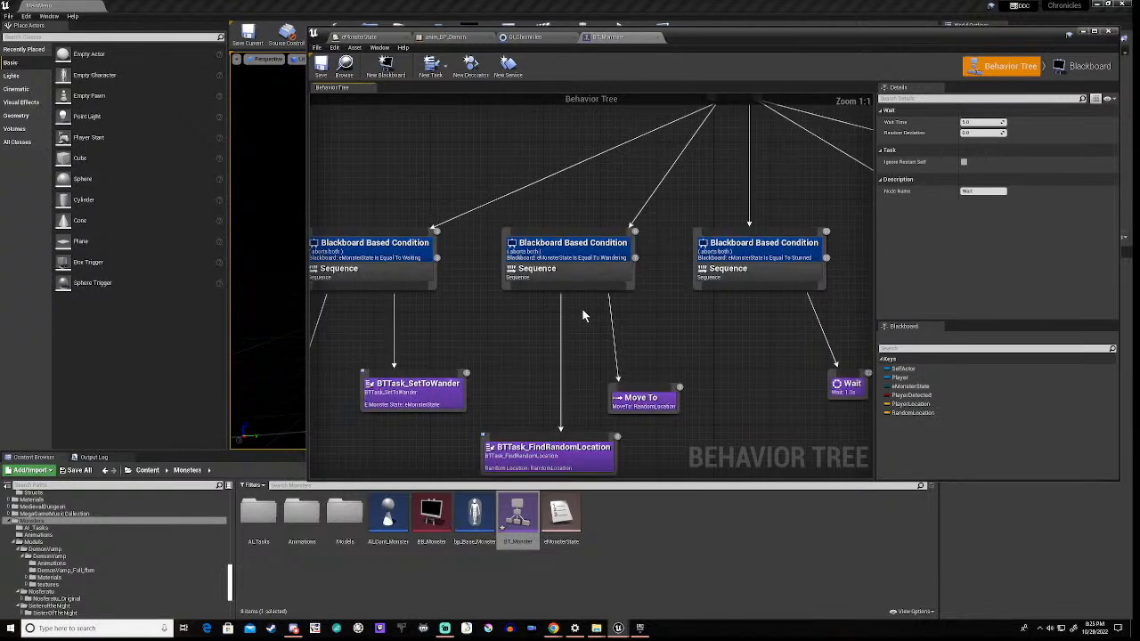
right_click_drag(753, 350, 636, 318)
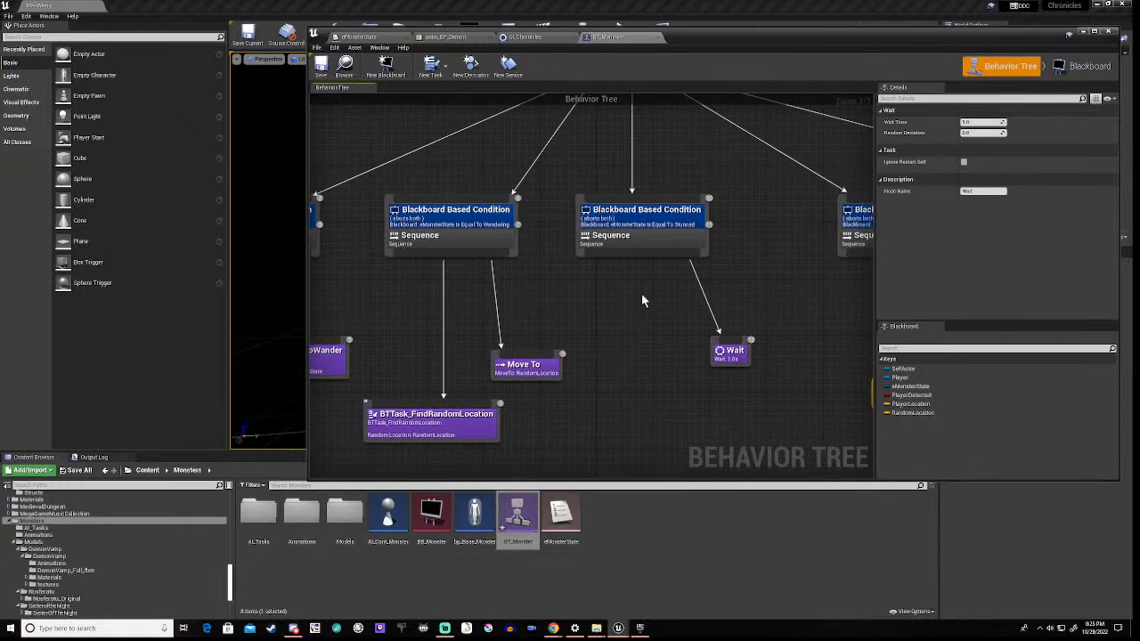
scroll(641, 292, "down", 5)
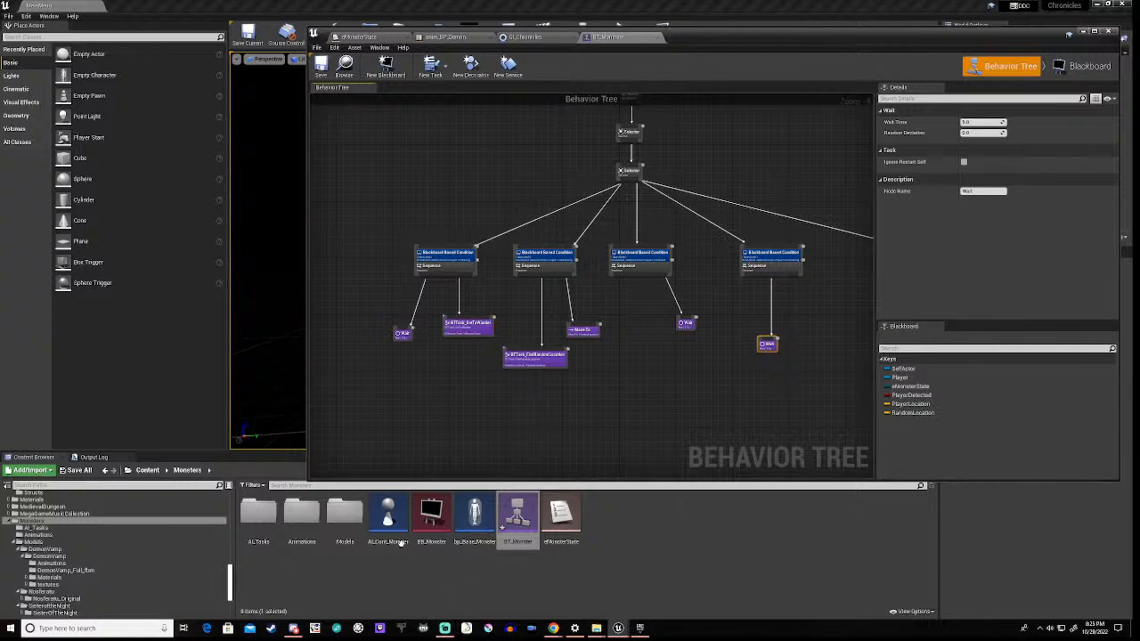
double_click(391, 521)
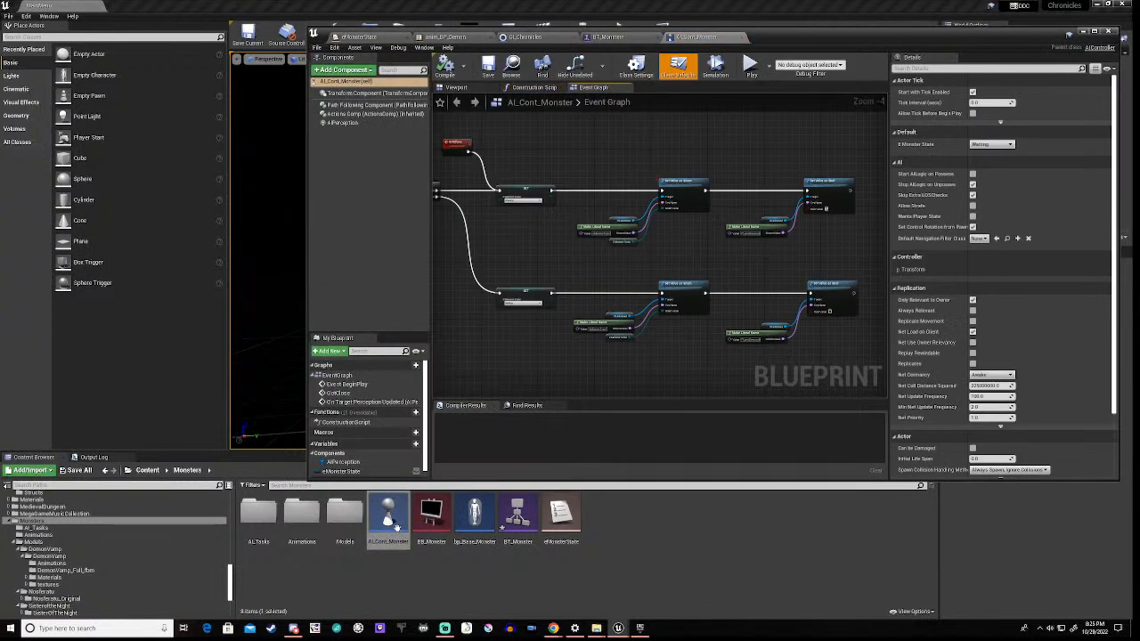
scroll(832, 221, "up", 4)
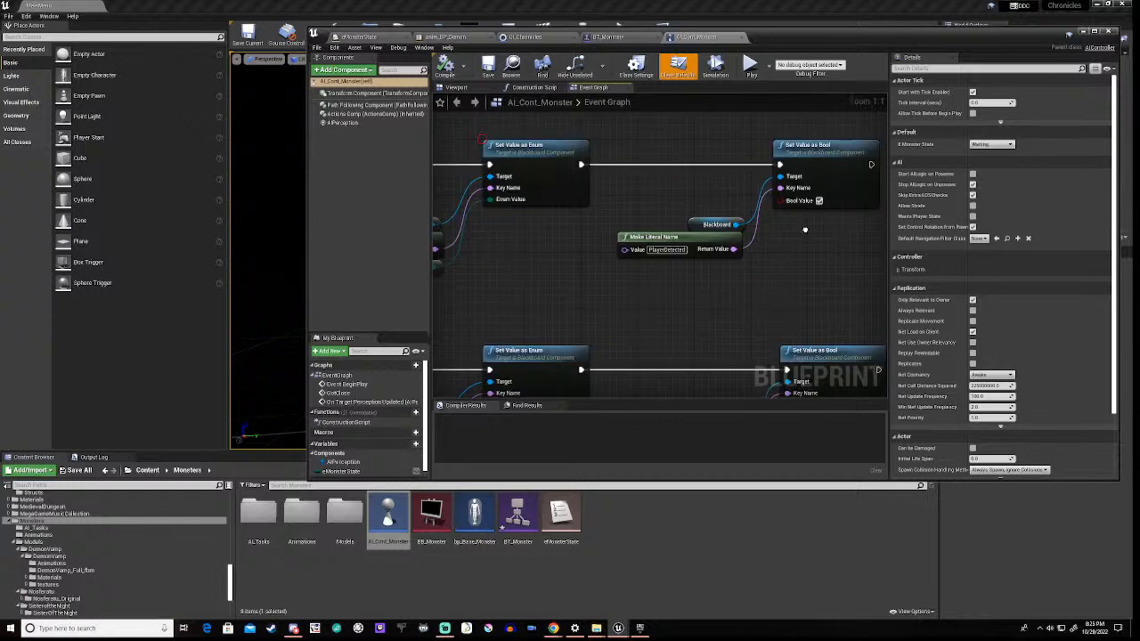
Step: Change the E Monster State SET node fed by GetClose and the Branch's True output to Screaming
right_click_drag(802, 225, 805, 259)
right_click_drag(508, 300, 887, 346)
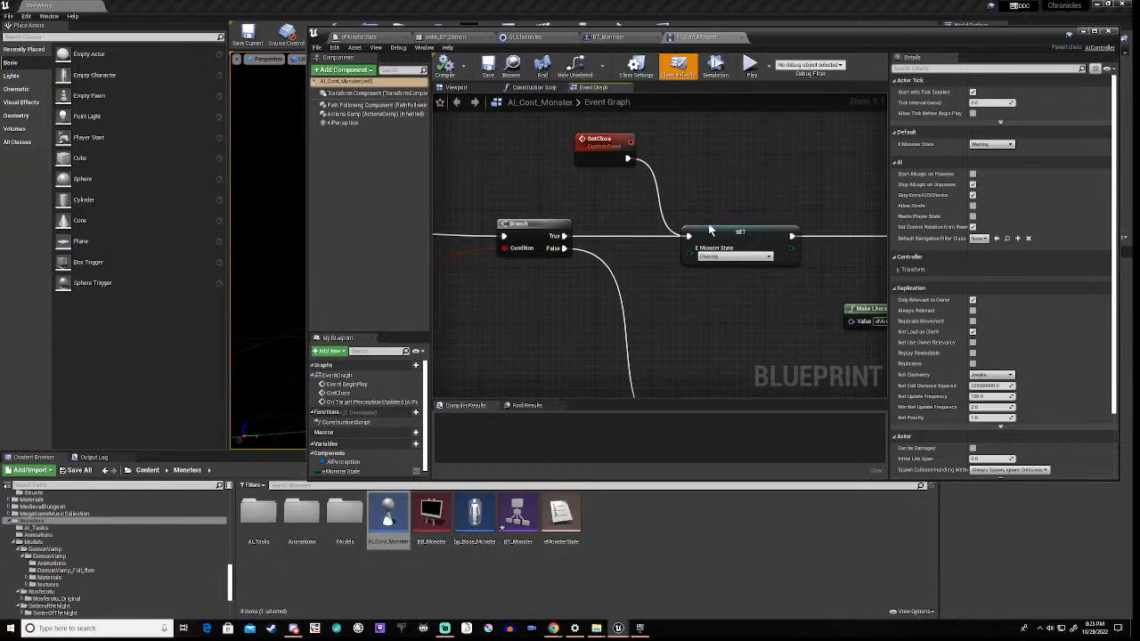
left_click(727, 259)
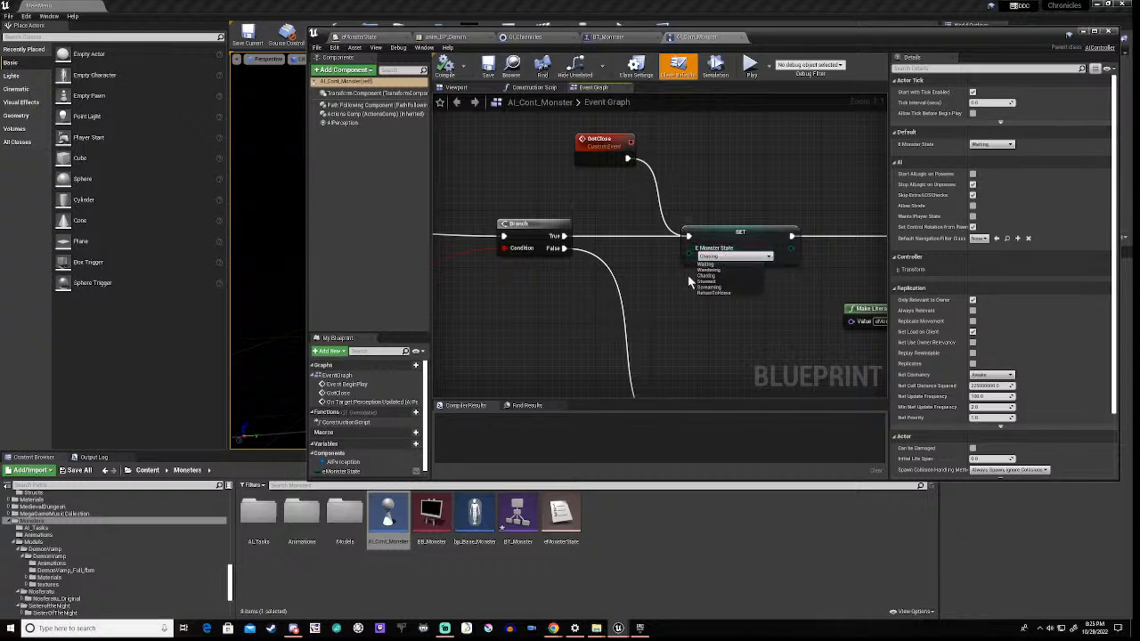
left_click(709, 288)
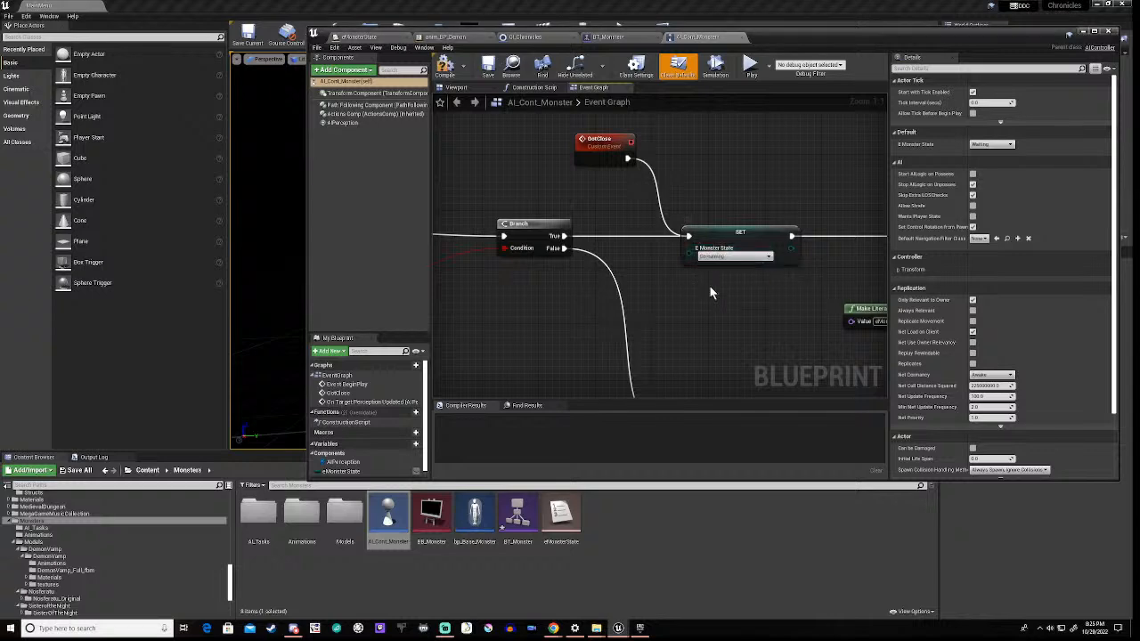
Step: Review the blackboard Set Value nodes and both Branch paths that follow the monster state SET nodes
right_click_drag(714, 363, 461, 346)
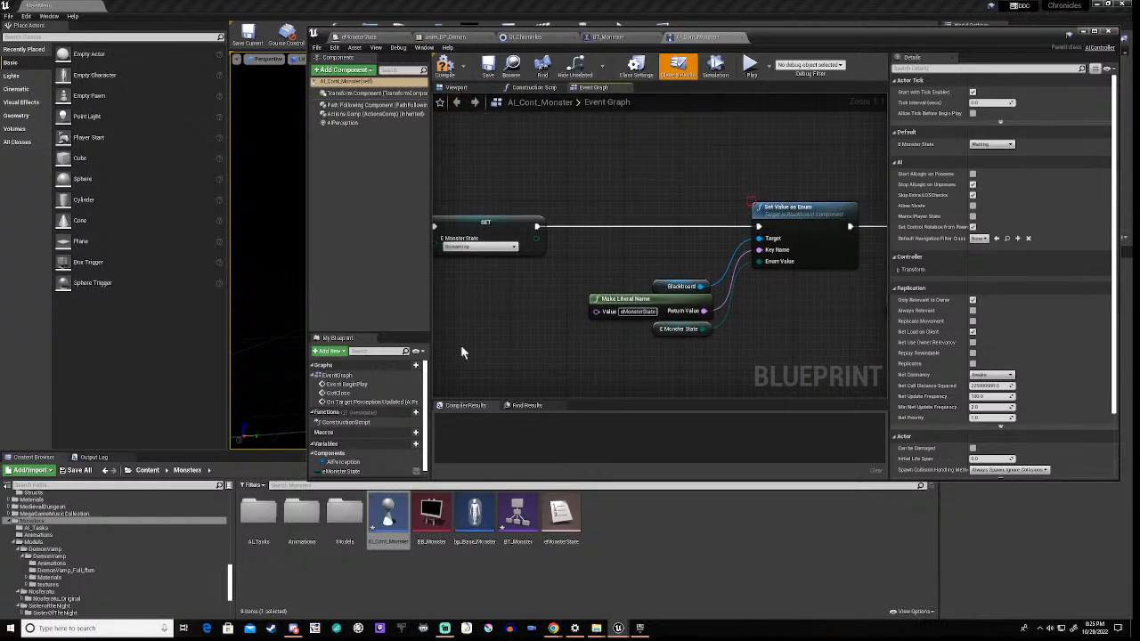
right_click_drag(810, 351, 489, 345)
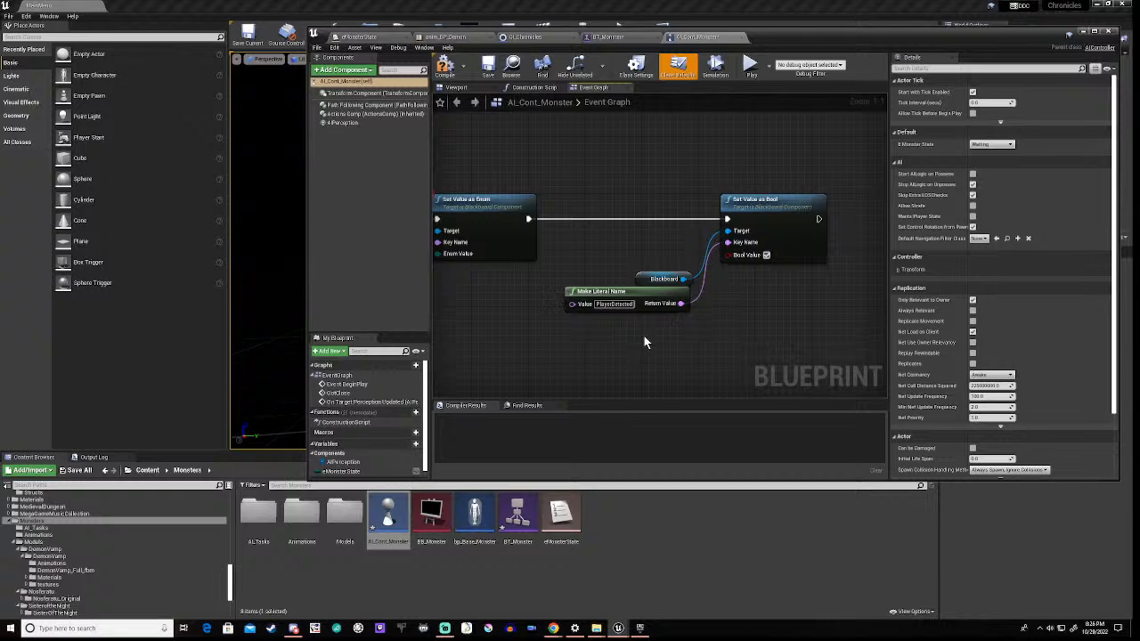
scroll(644, 336, "down", 4)
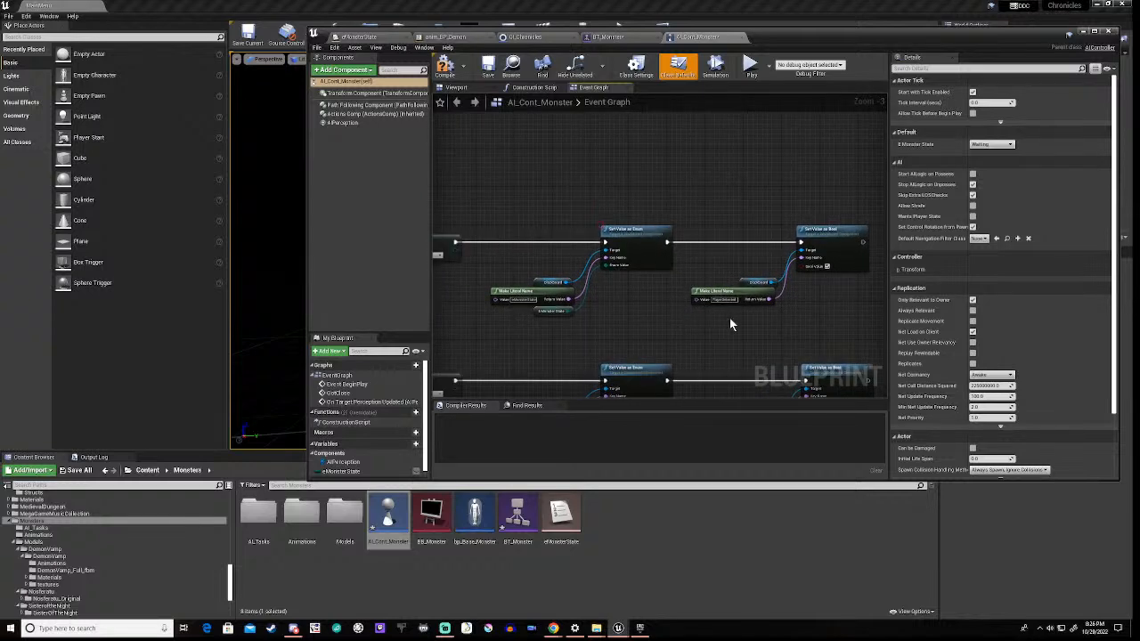
right_click_drag(747, 322, 706, 286)
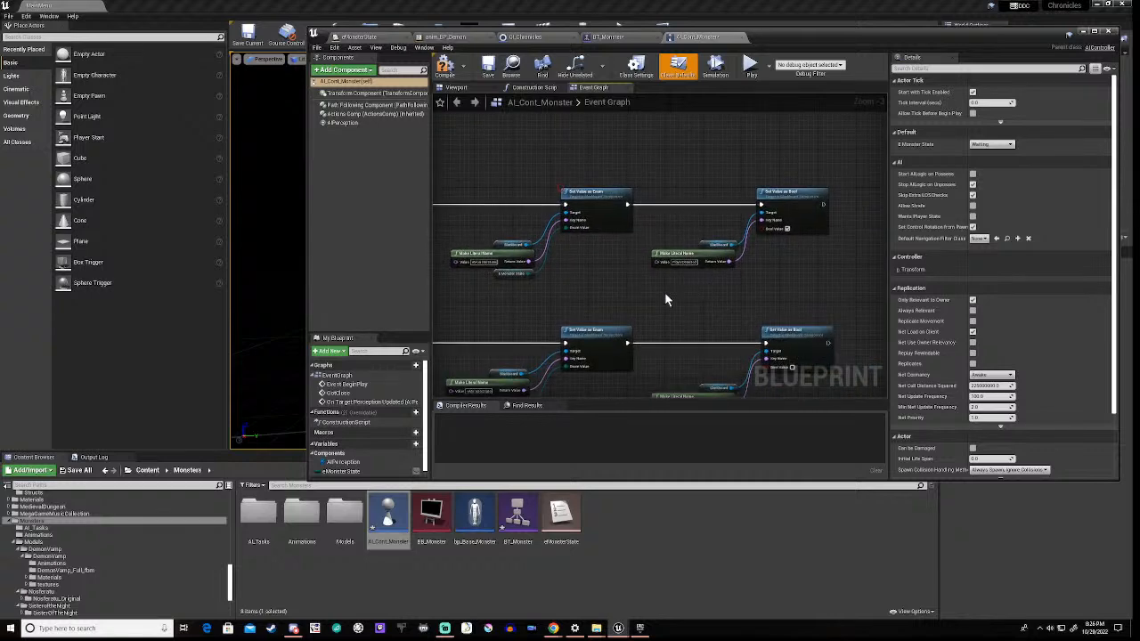
scroll(664, 300, "down", 3)
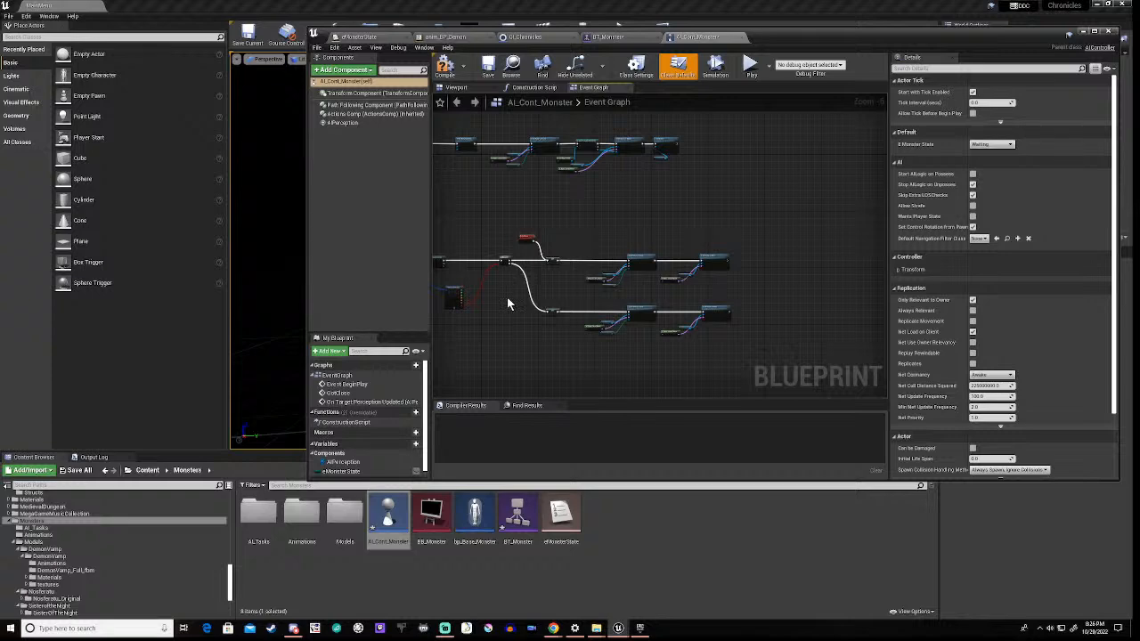
right_click_drag(507, 303, 445, 280)
scroll(549, 276, "up", 7)
scroll(549, 279, "down", 2)
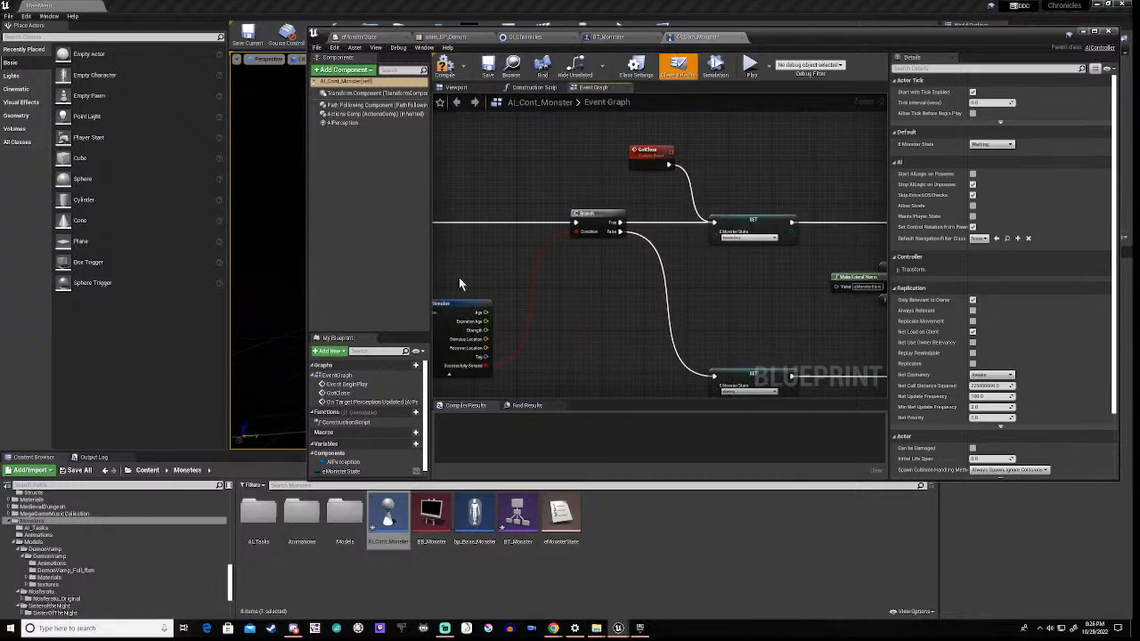
right_click_drag(749, 309, 560, 282)
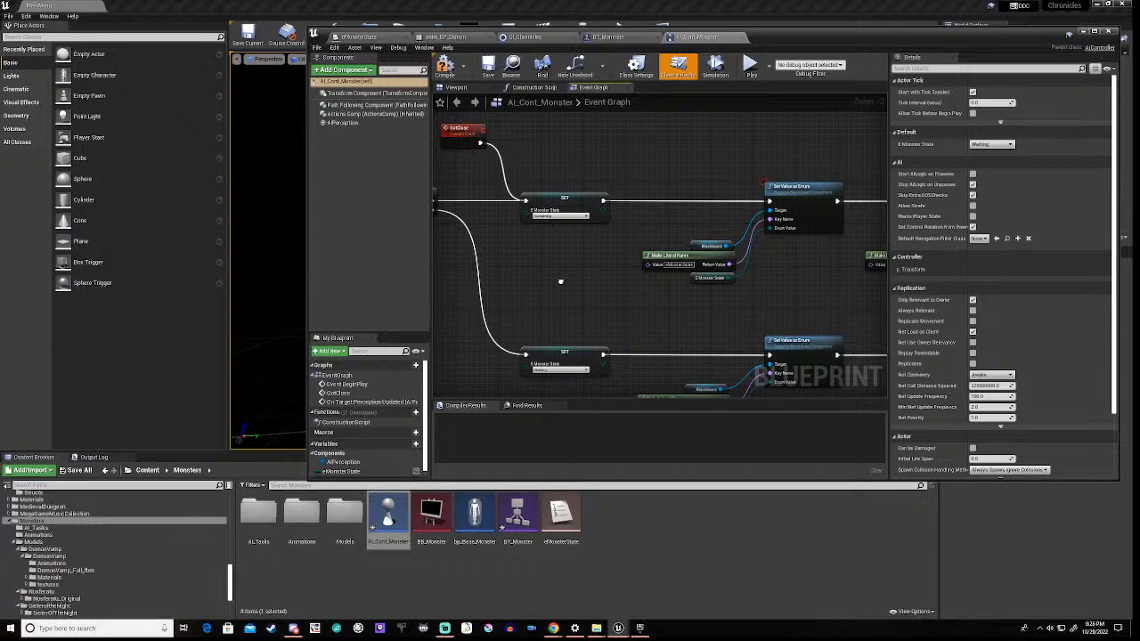
scroll(525, 265, "down", 1)
Step: Compile AI_Cont_Monster and minimize the blueprint editor window to reveal the level editor
left_click(445, 67)
scroll(613, 293, "down", 5)
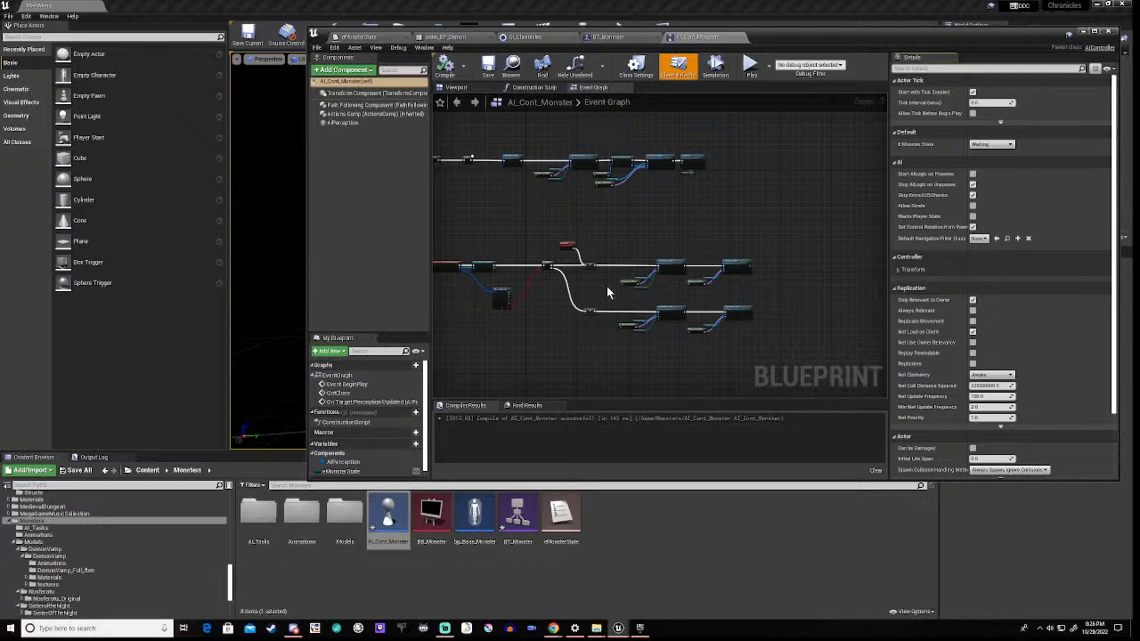
scroll(606, 286, "up", 6)
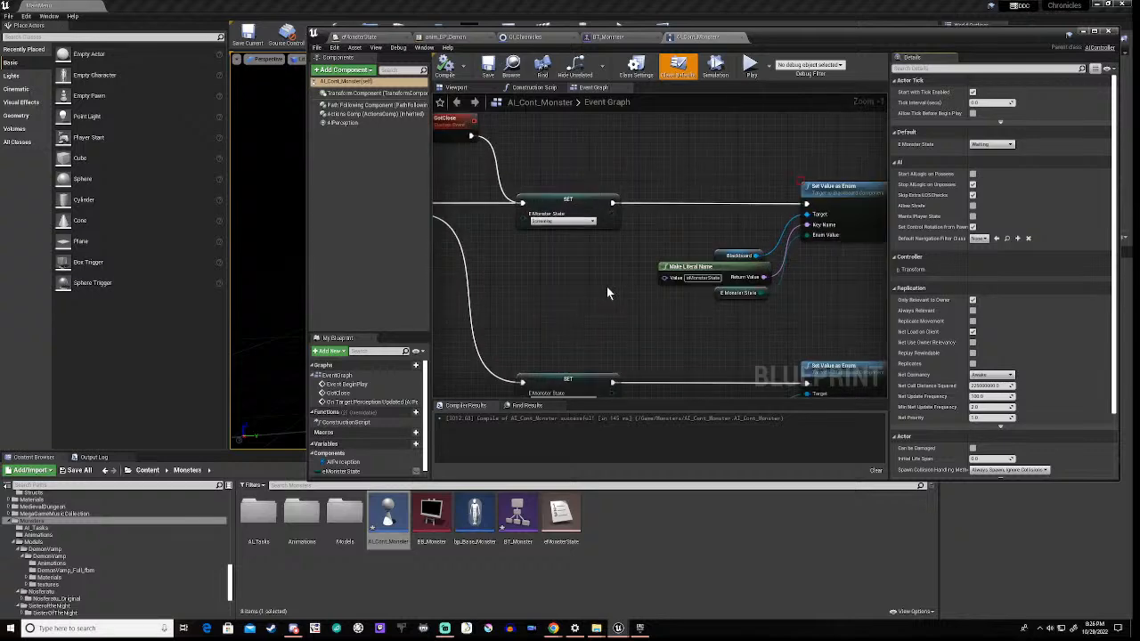
scroll(606, 287, "down", 5)
left_click(631, 560)
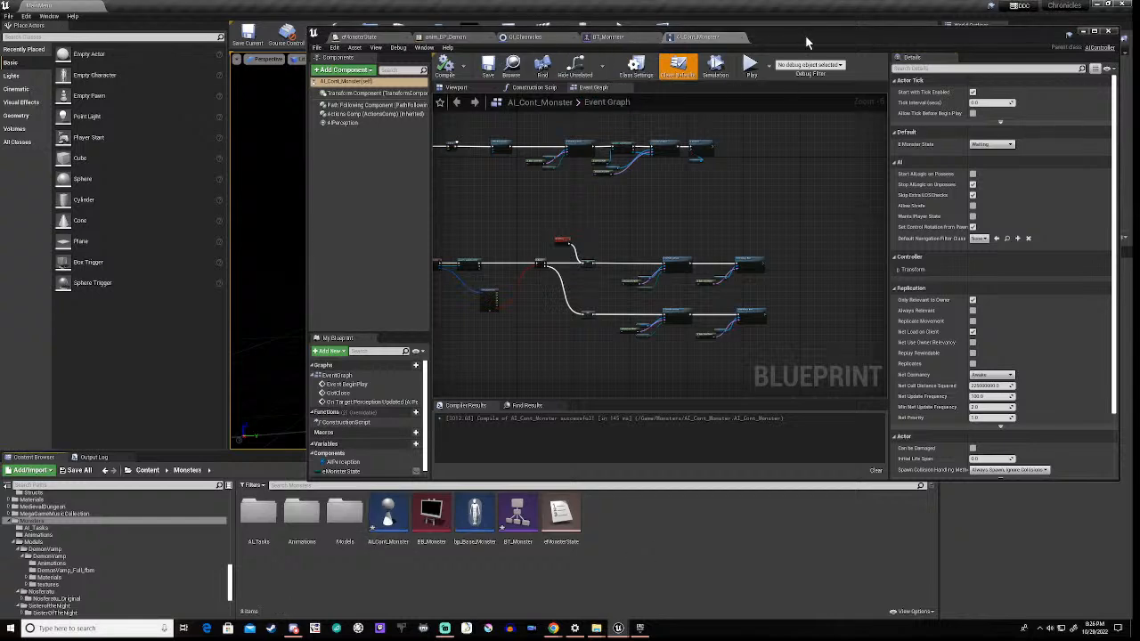
left_click_drag(808, 35, 809, 149)
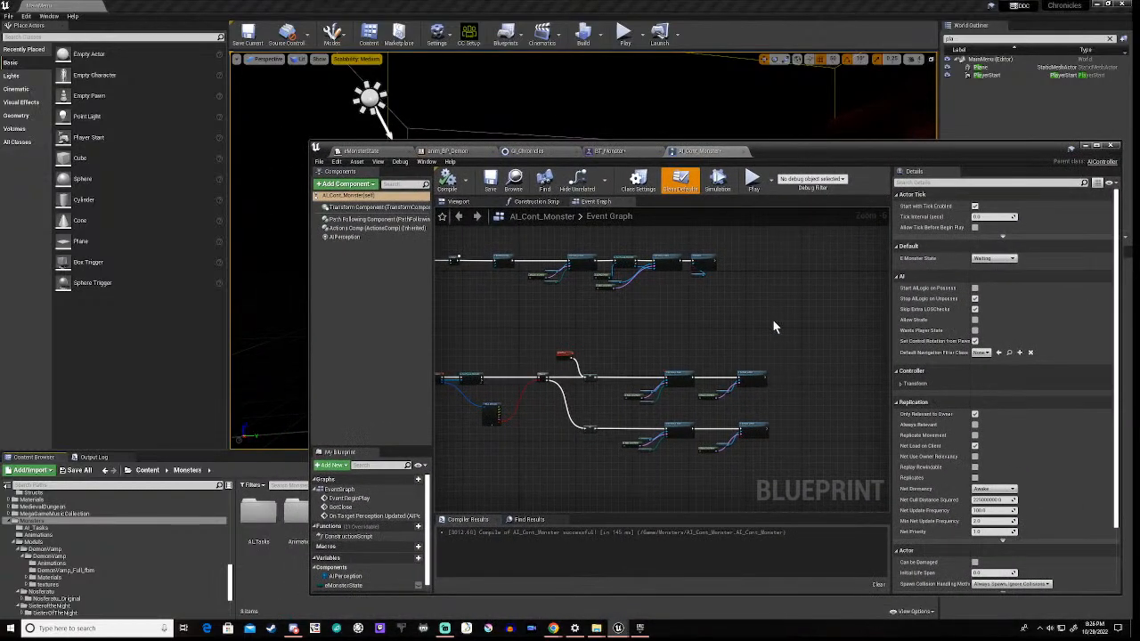
scroll(771, 318, "down", 2)
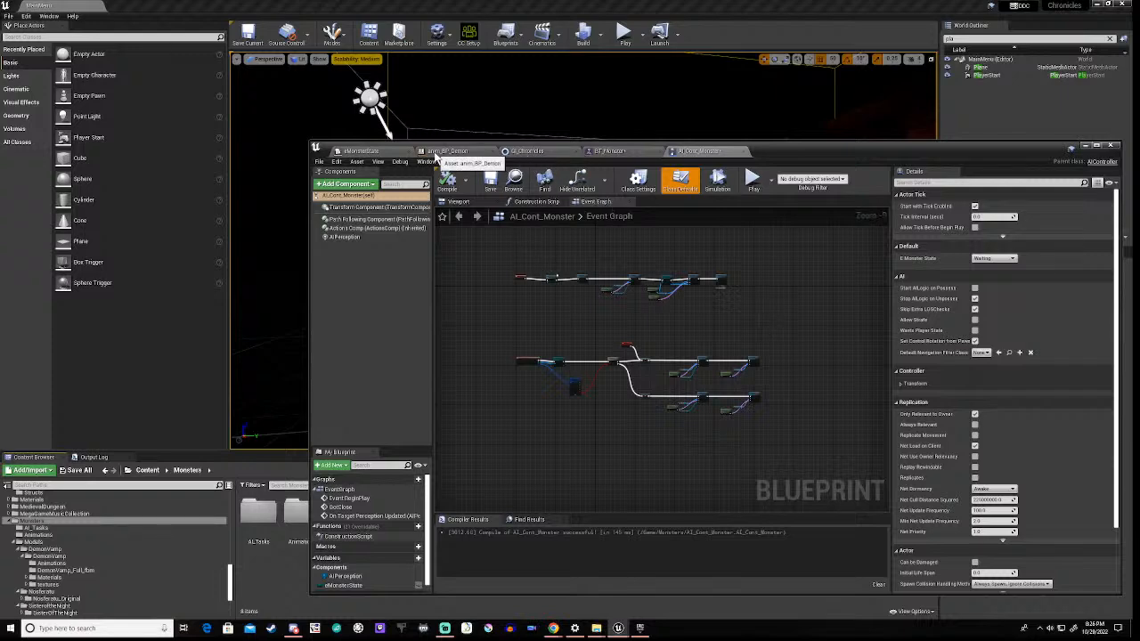
left_click_drag(878, 154, 890, 155)
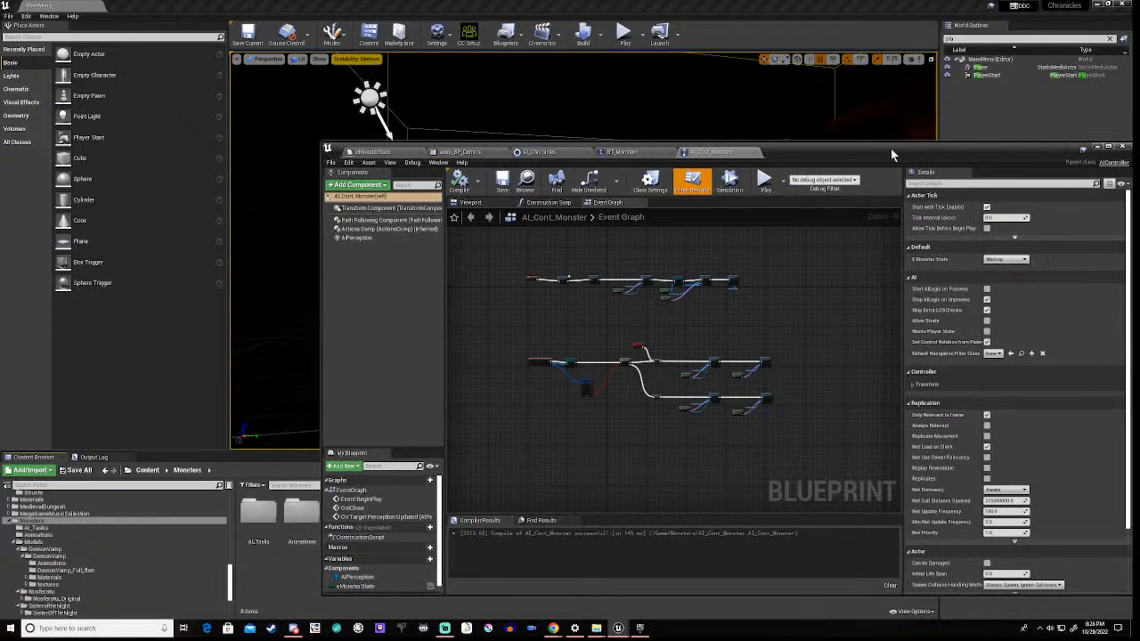
left_click(1095, 148)
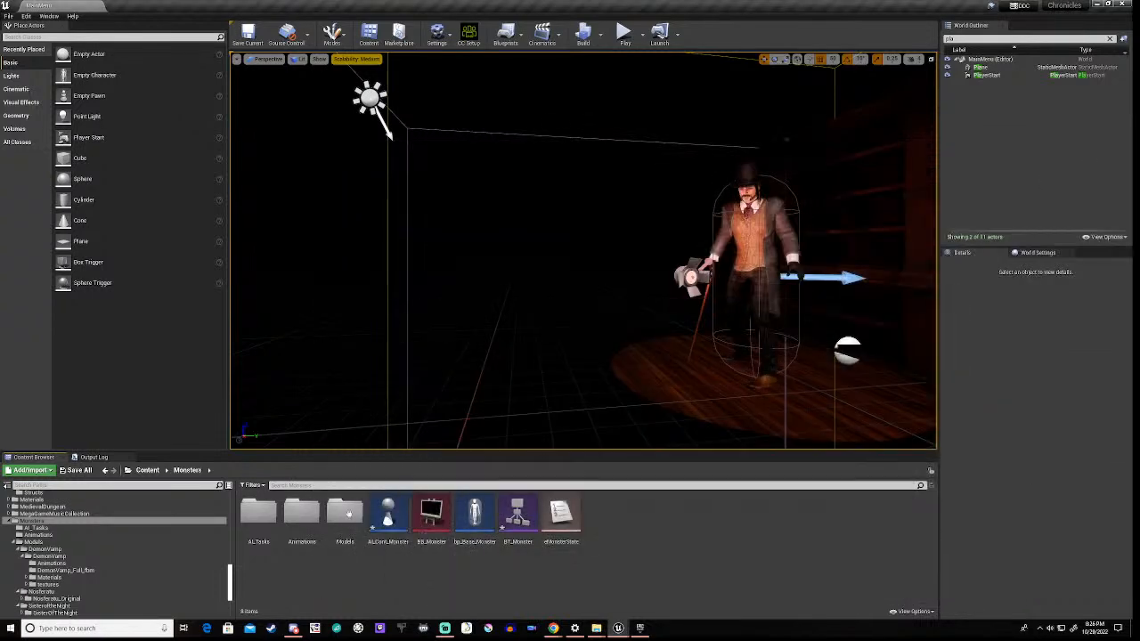
Step: Open level 1 from the Maps folder, saving AI_Cont_Monster and BT_Monster
scroll(39, 534, "up", 2)
left_click(36, 508)
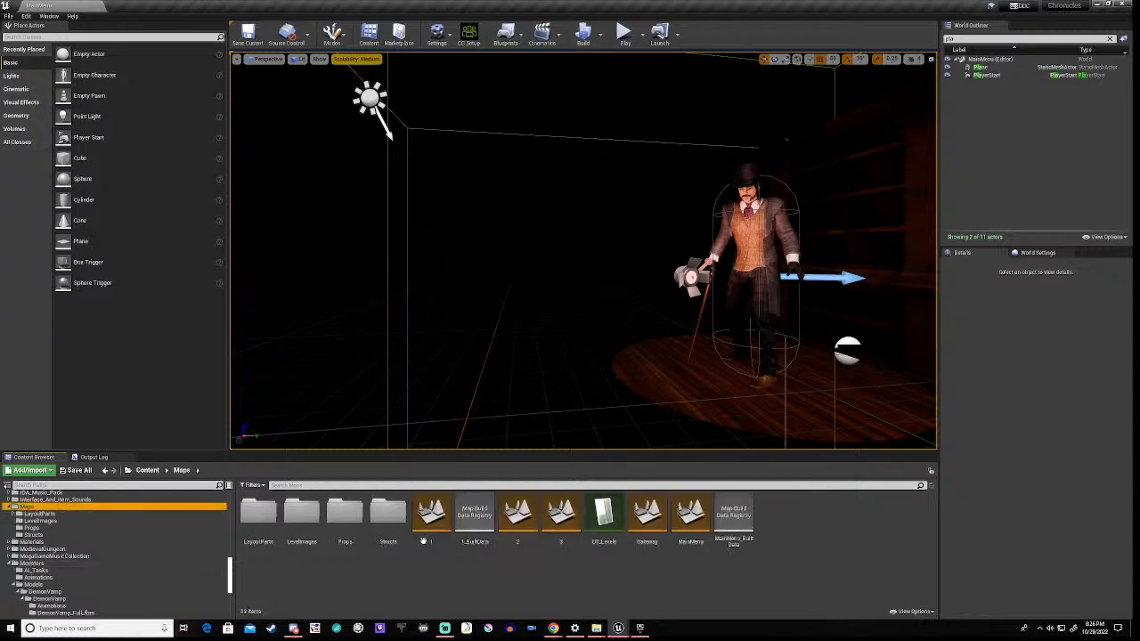
double_click(431, 521)
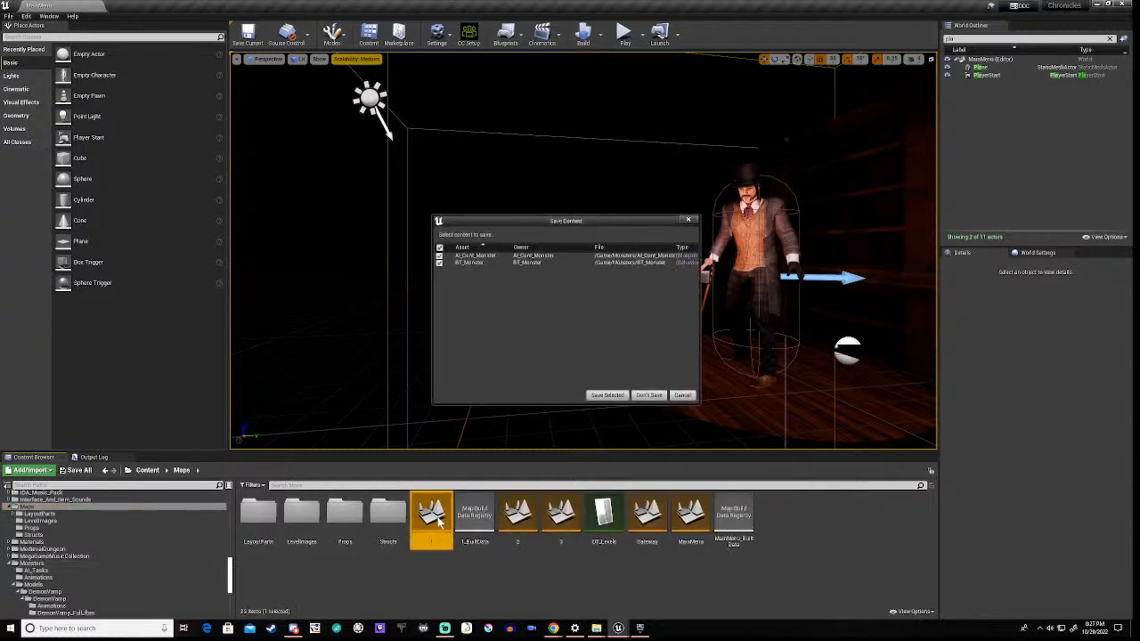
left_click(616, 396)
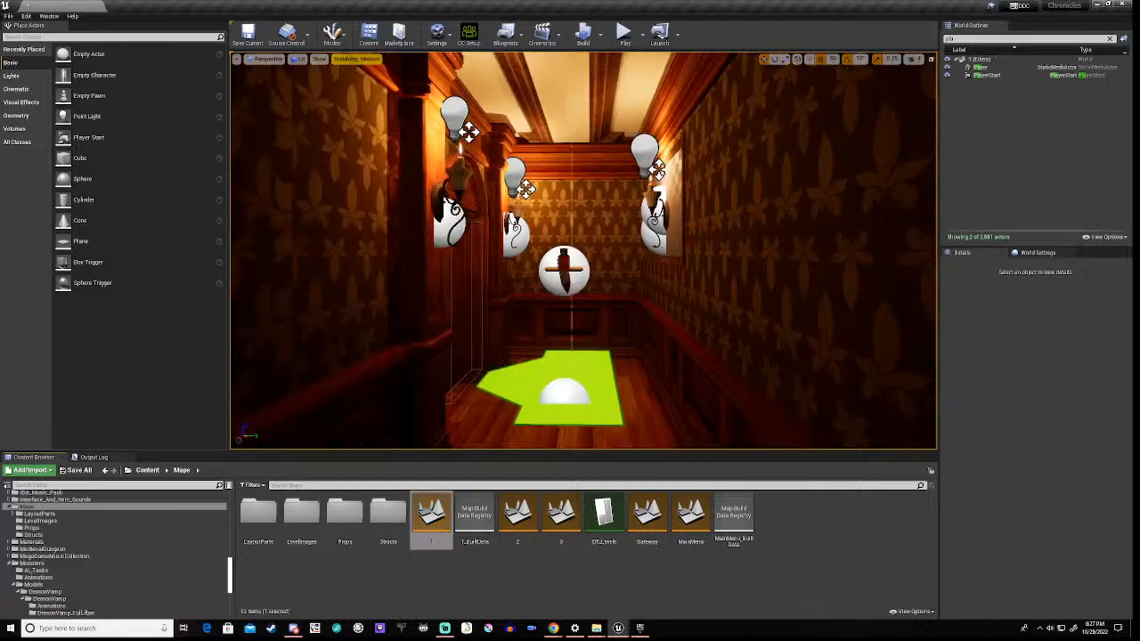
Step: Select PlayerStart and move it across the maze to the far side near the red spherical light bounds
right_click_drag(583, 250, 855, 250)
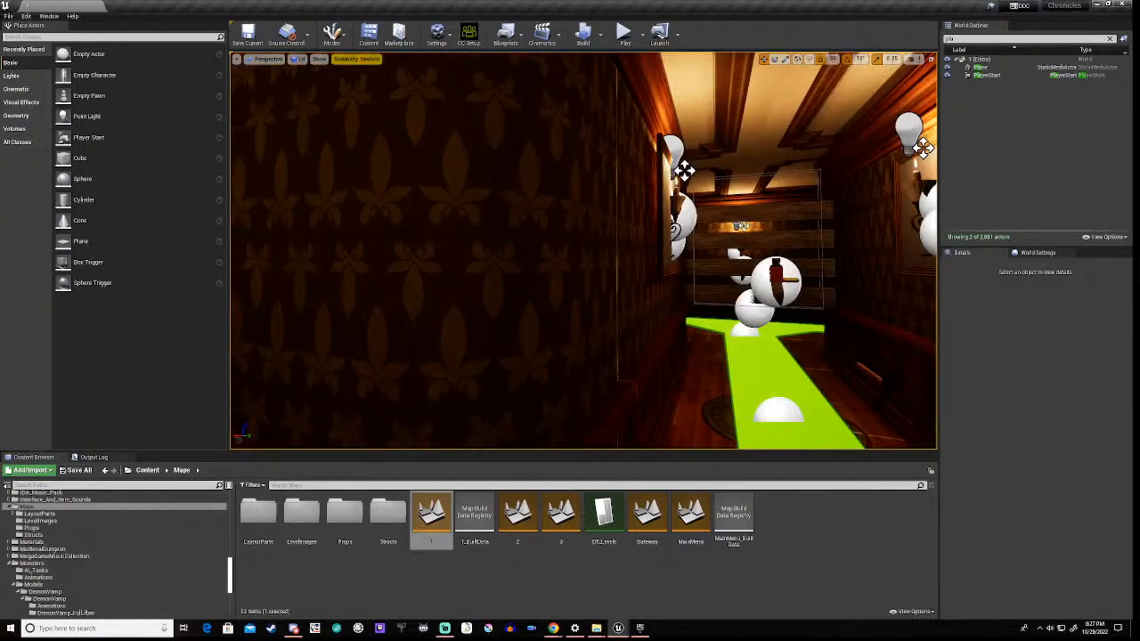
right_click_drag(583, 250, 556, 250)
key("s")
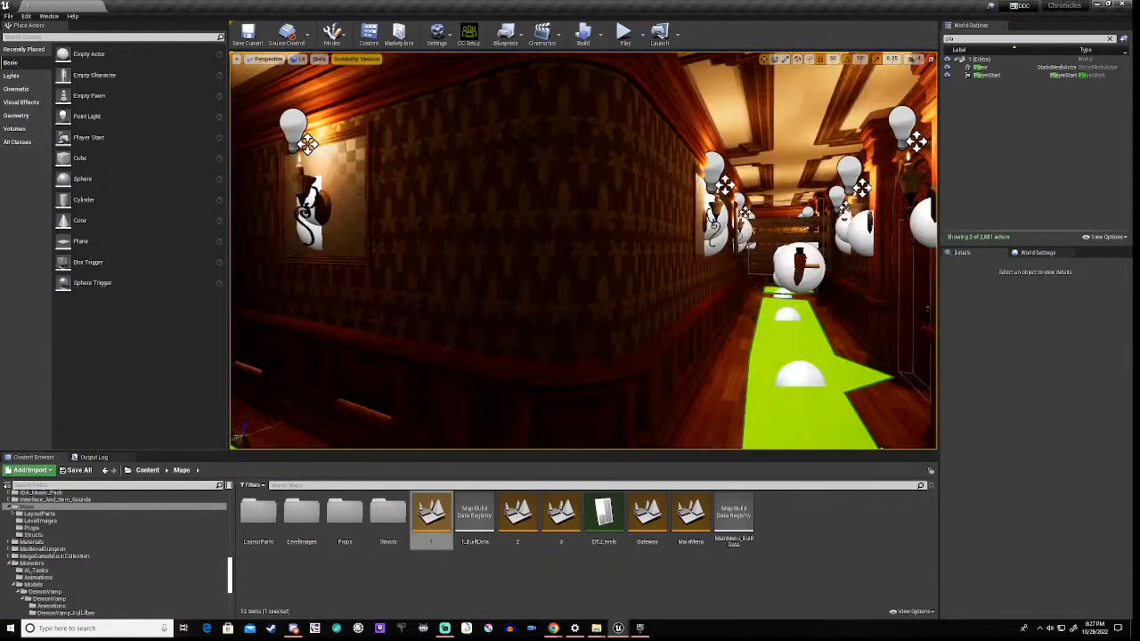
right_click_drag(583, 250, 672, 356)
key("s")
key("s")
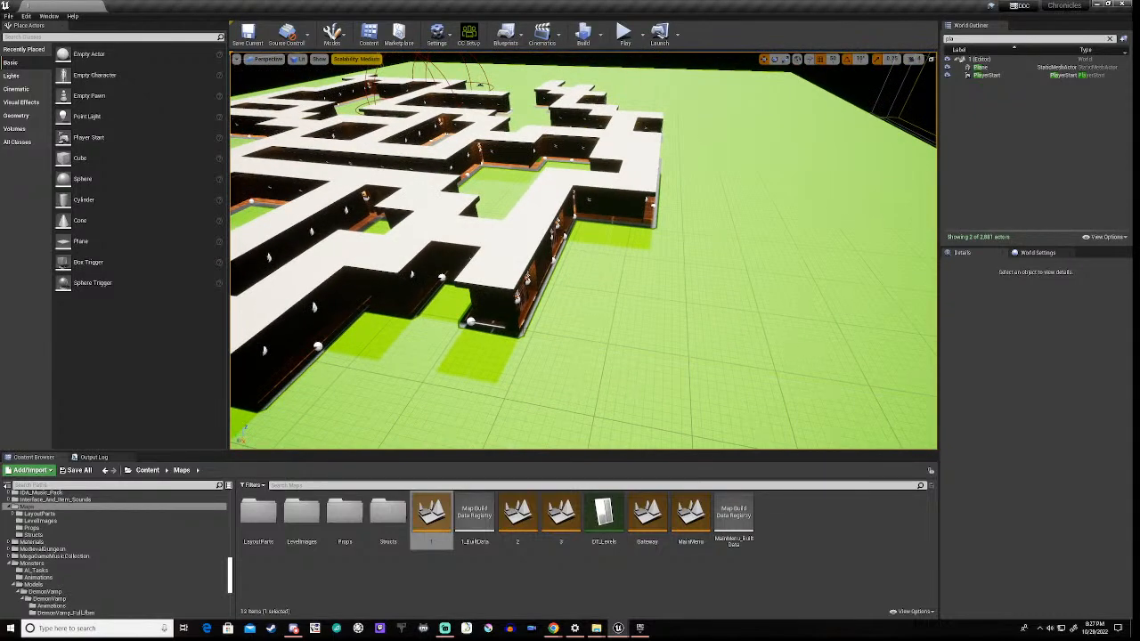
right_click_drag(672, 356, 607, 260)
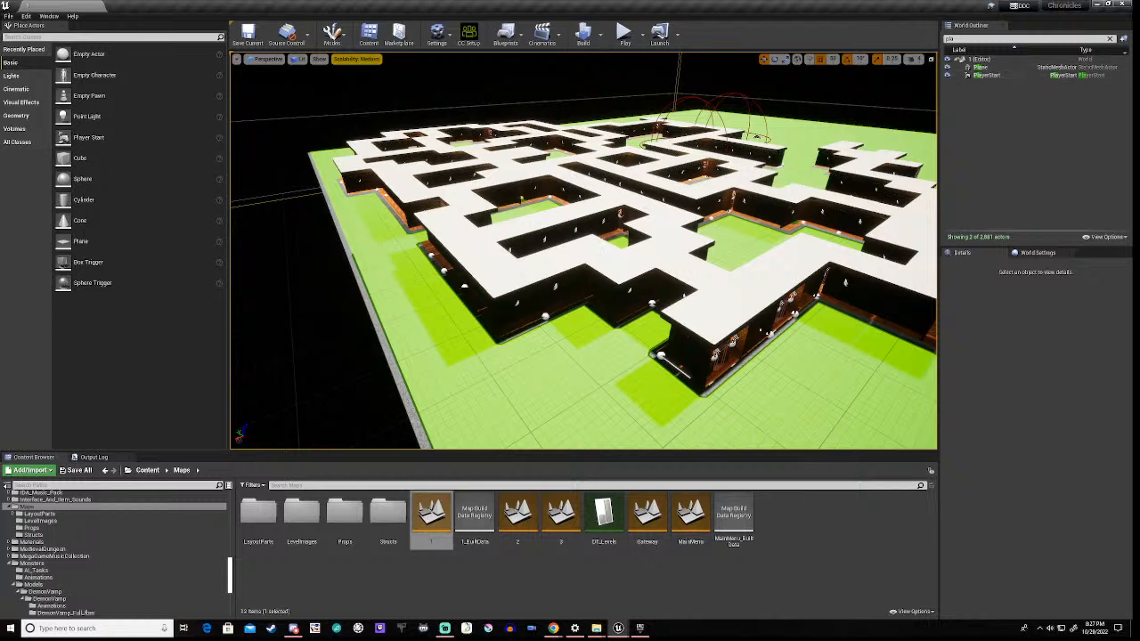
left_click(990, 74)
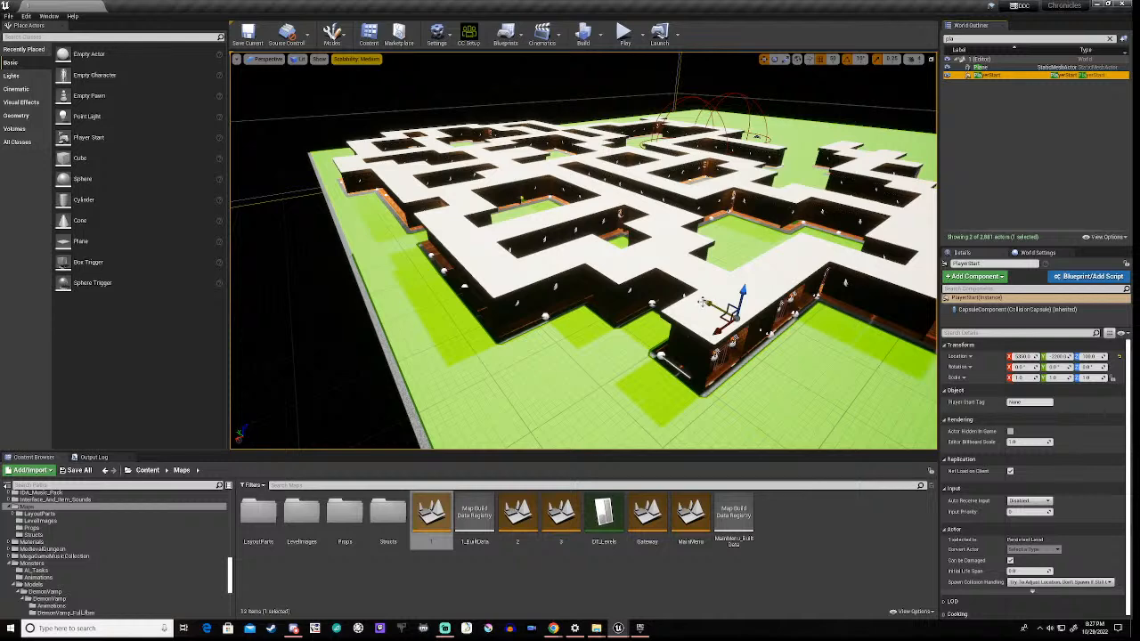
left_click_drag(706, 301, 513, 195)
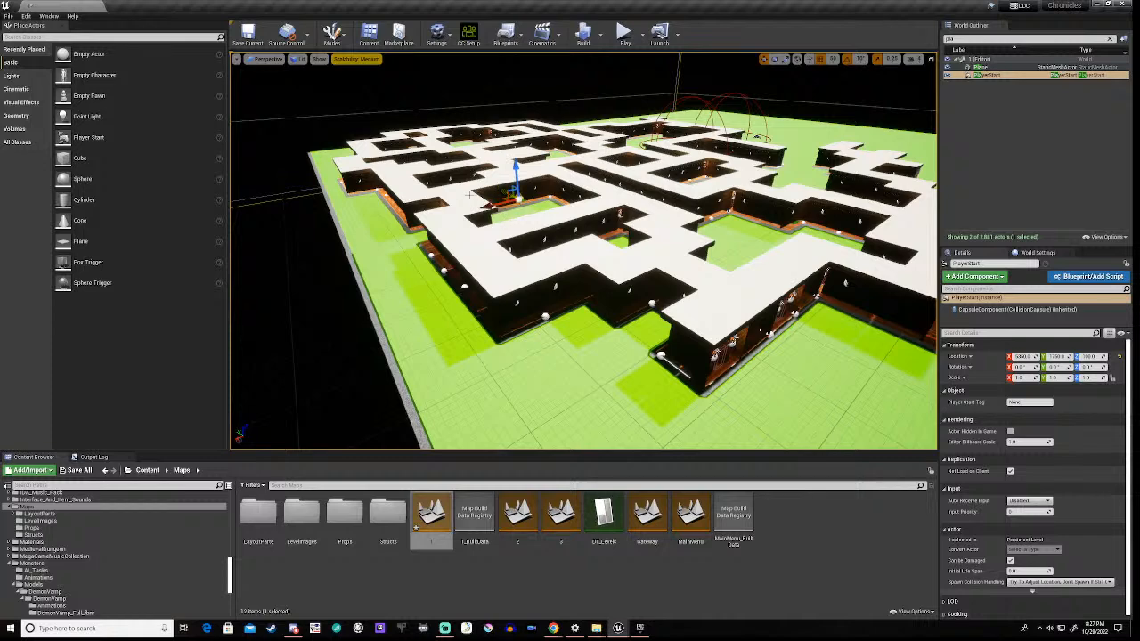
left_click_drag(512, 196, 756, 139)
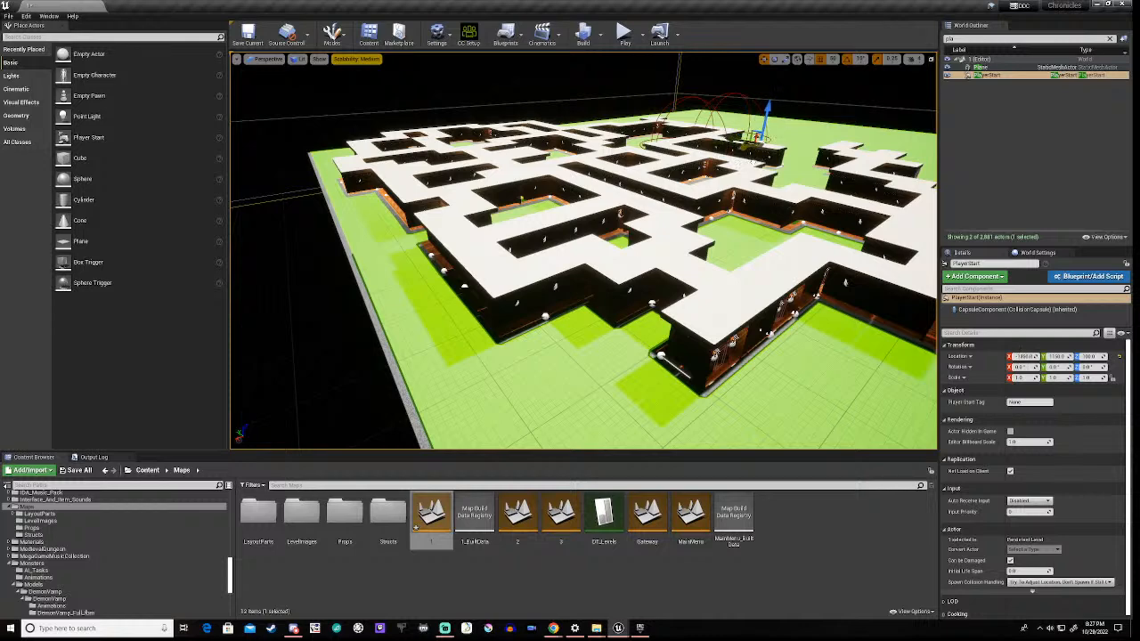
Step: Move PlayerStart into the near end of the straight corridor beside the red spherical light bounds
right_click_drag(734, 236, 684, 221)
key("w")
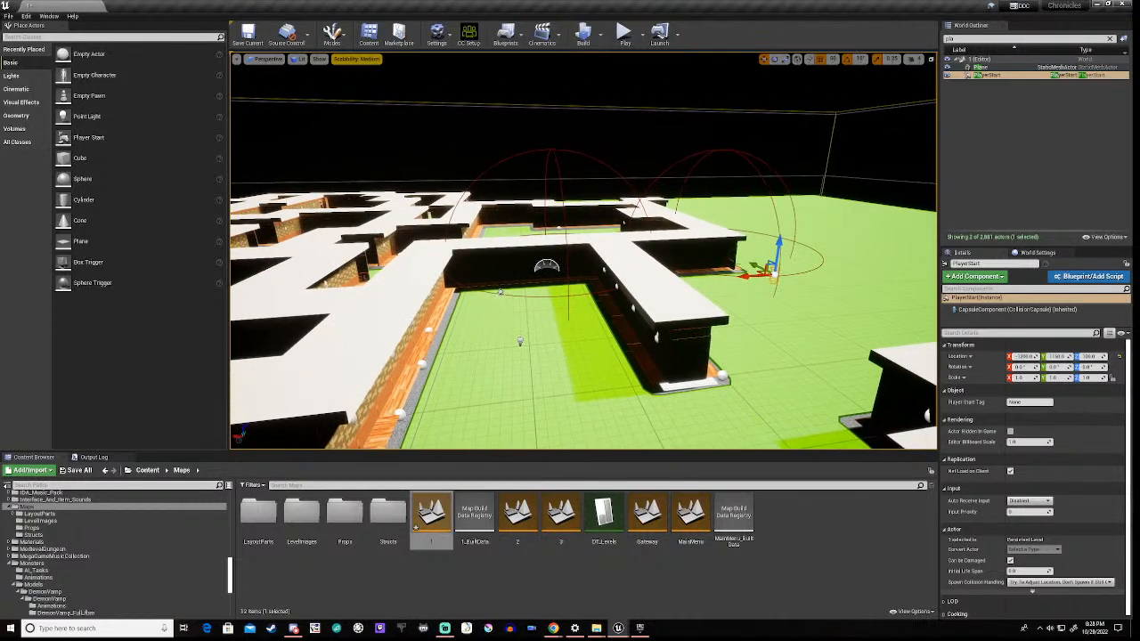
left_click_drag(771, 269, 657, 274)
left_click_drag(652, 279, 664, 372)
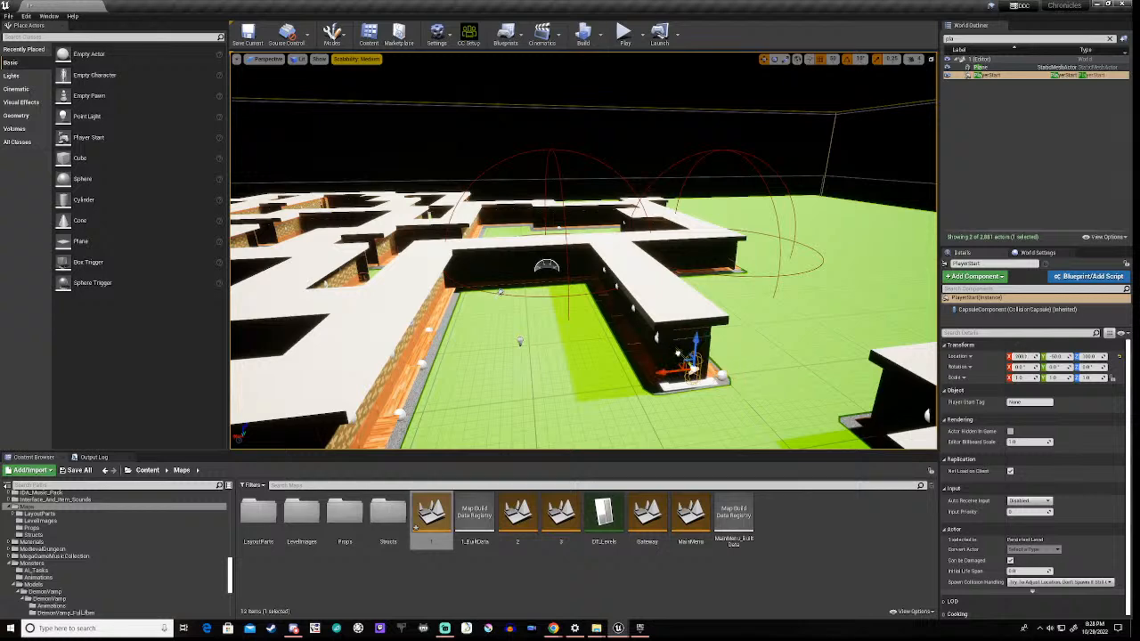
left_click_drag(679, 354, 660, 337)
Step: Place bp_char_Demon from the DemonVamp folder on the corridor floor and play the level in the viewport
key("w")
right_click_drag(660, 337, 611, 297)
key("s")
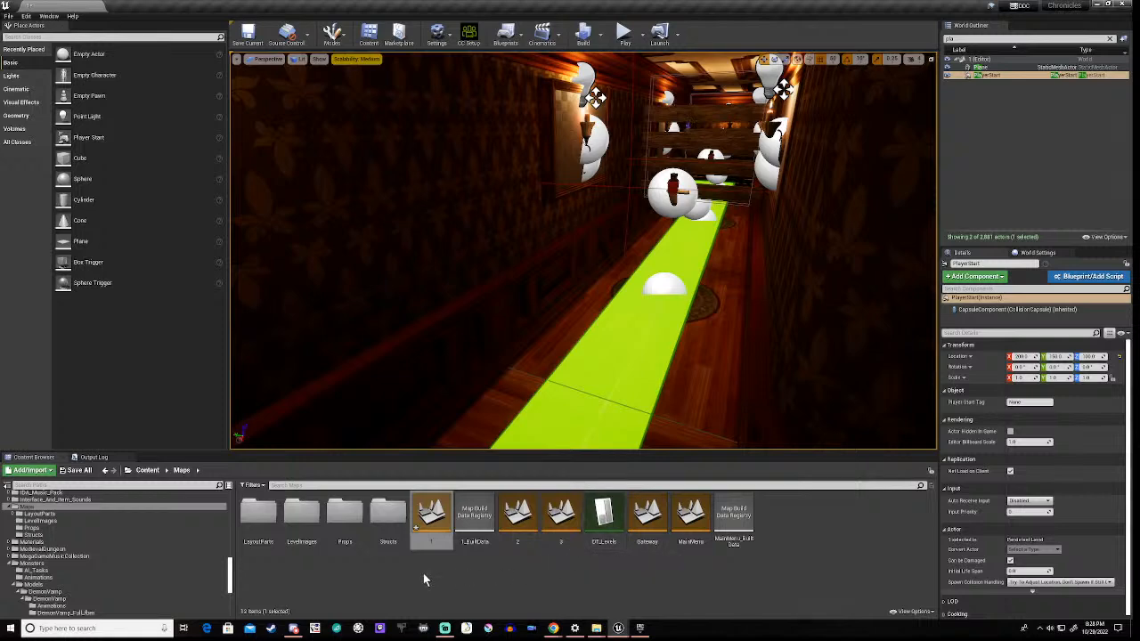
scroll(79, 557, "down", 5)
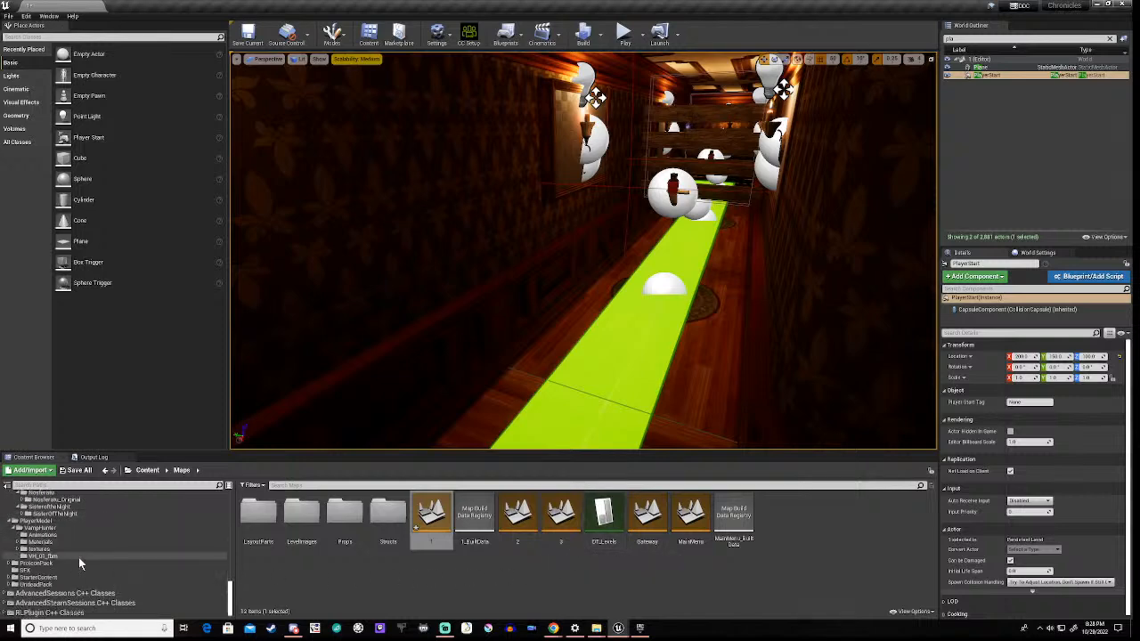
scroll(85, 554, "up", 4)
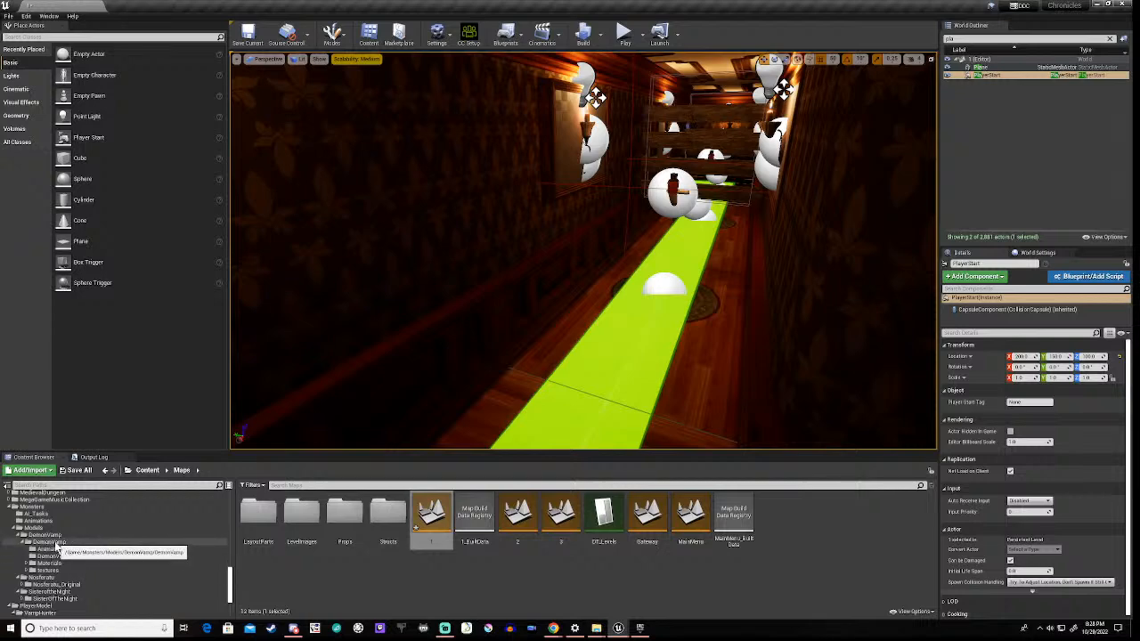
left_click(50, 542)
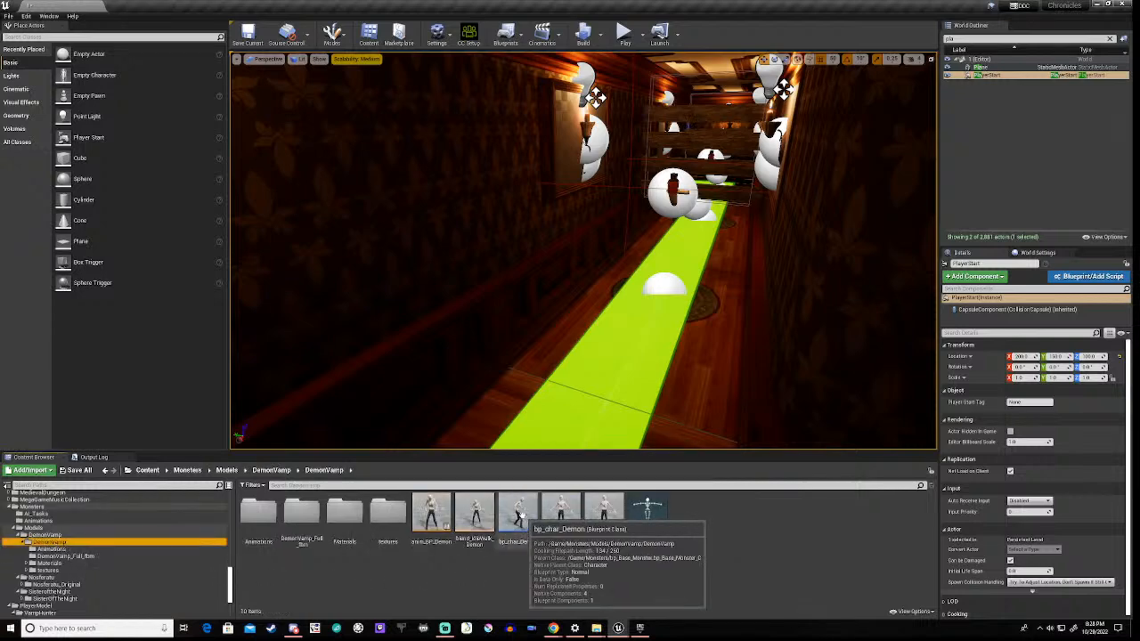
left_click_drag(516, 527, 614, 383)
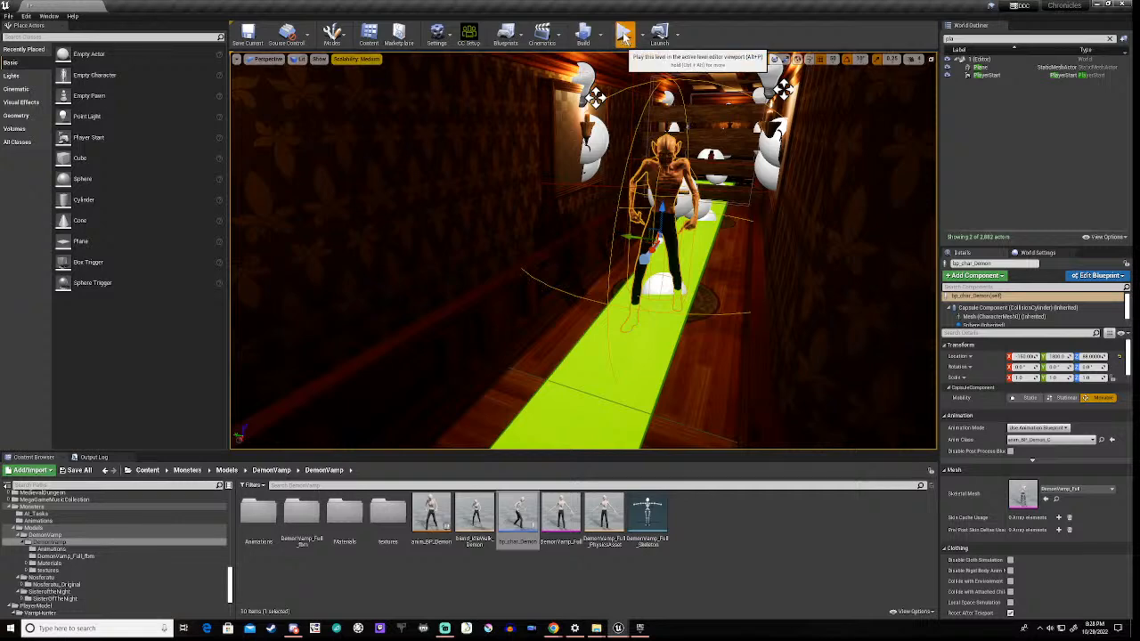
left_click(623, 34)
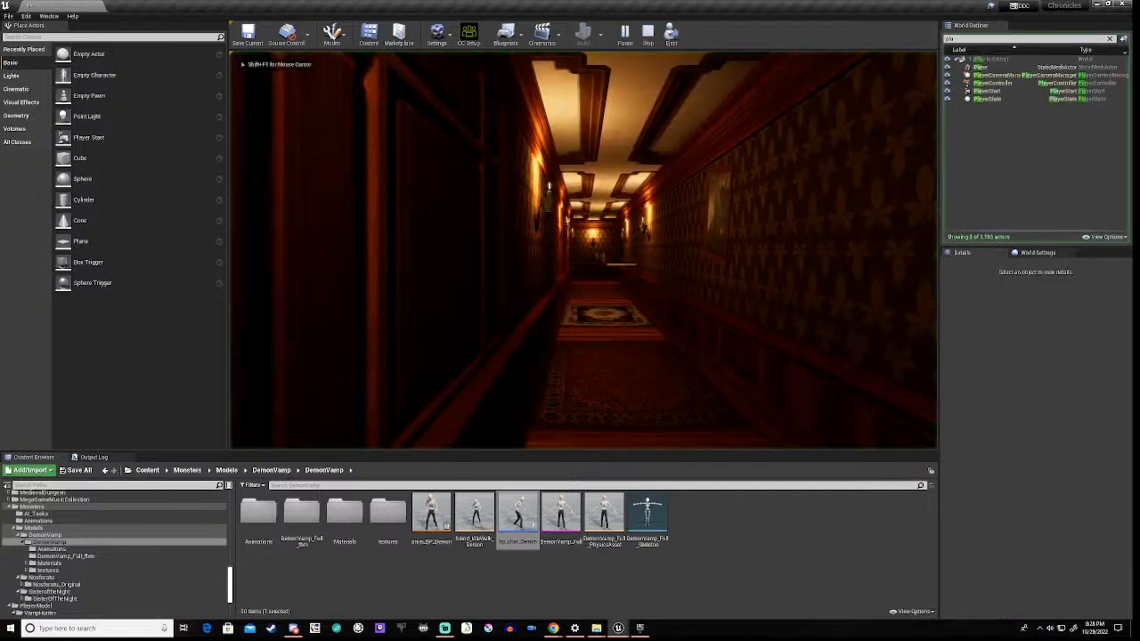
Step: Walk the player through the corridor up to the demon to test its reaction, and end the play session
key("w")
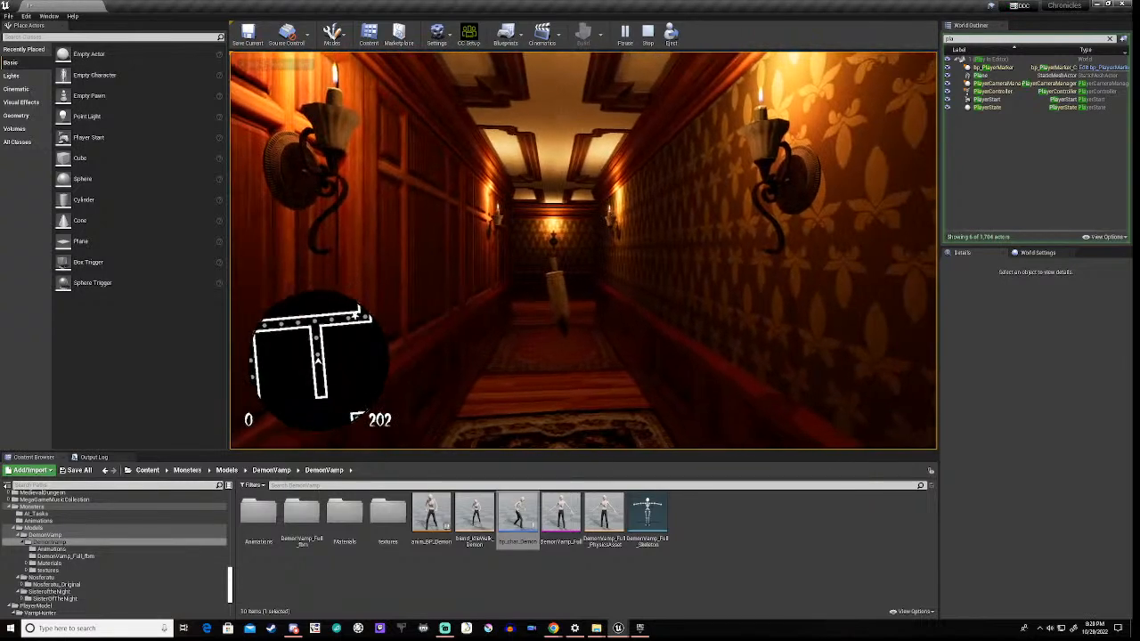
key("w")
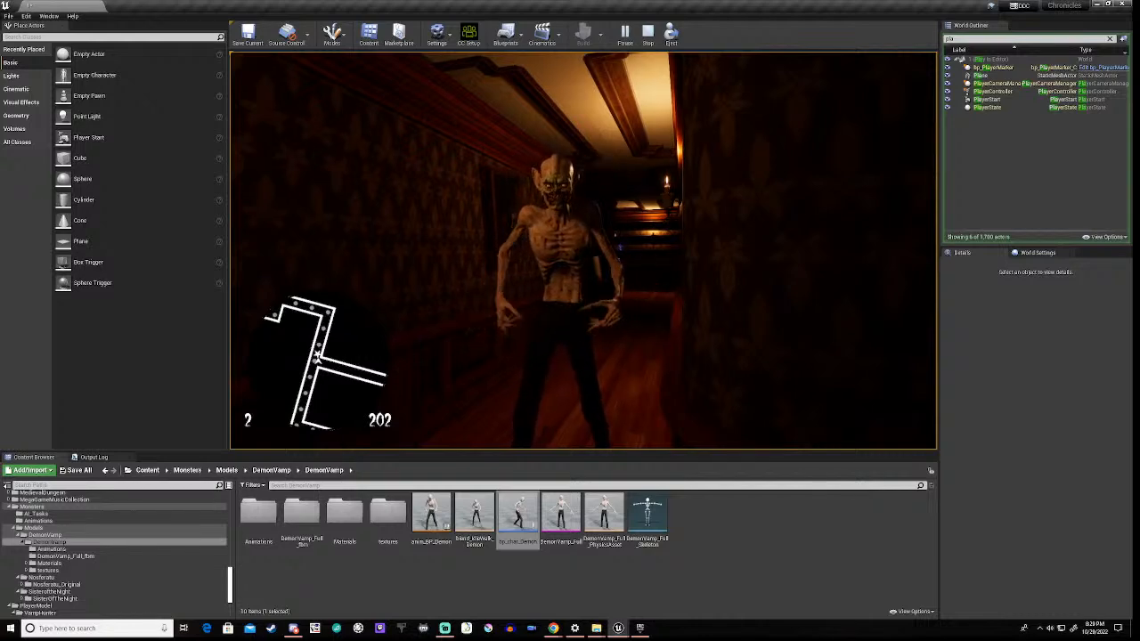
key("Escape")
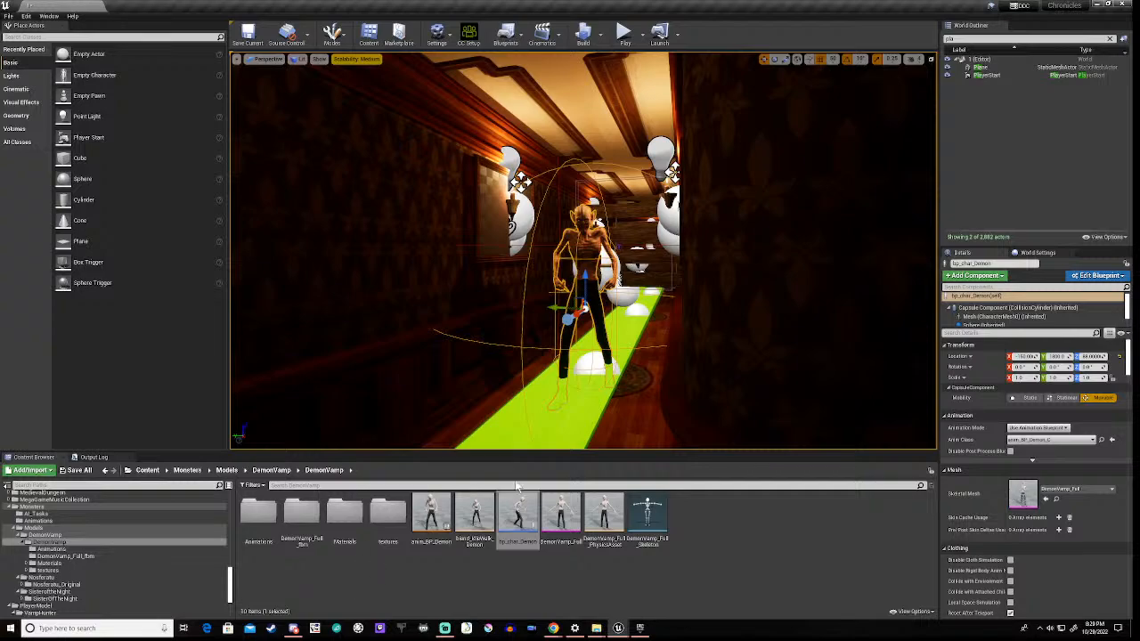
Step: Add a breakpoint to the Branch node fed by On Target Perception Updated in the AI_Cont_Monster event graph
right_click_drag(583, 249, 590, 292)
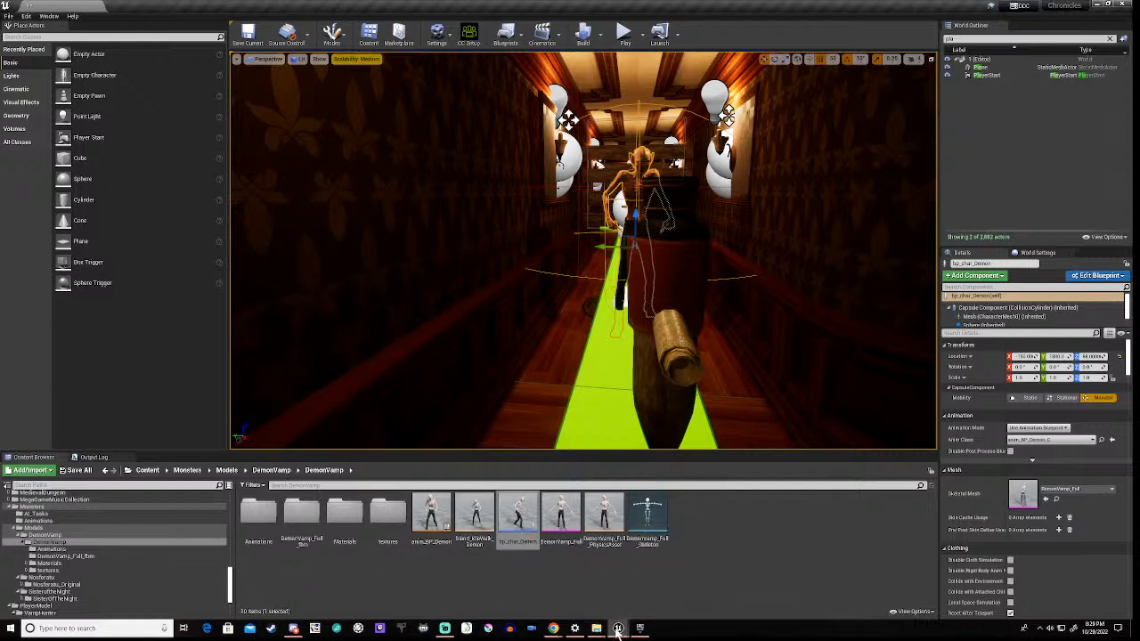
mouse_move(618, 627)
left_click(670, 565)
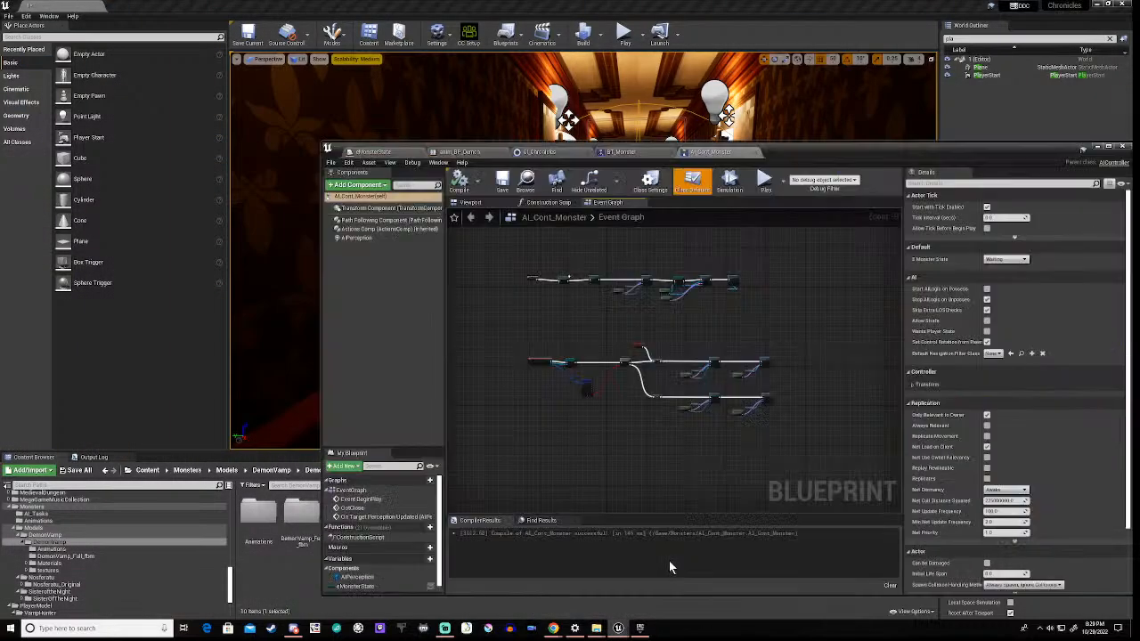
scroll(584, 331, "up", 3)
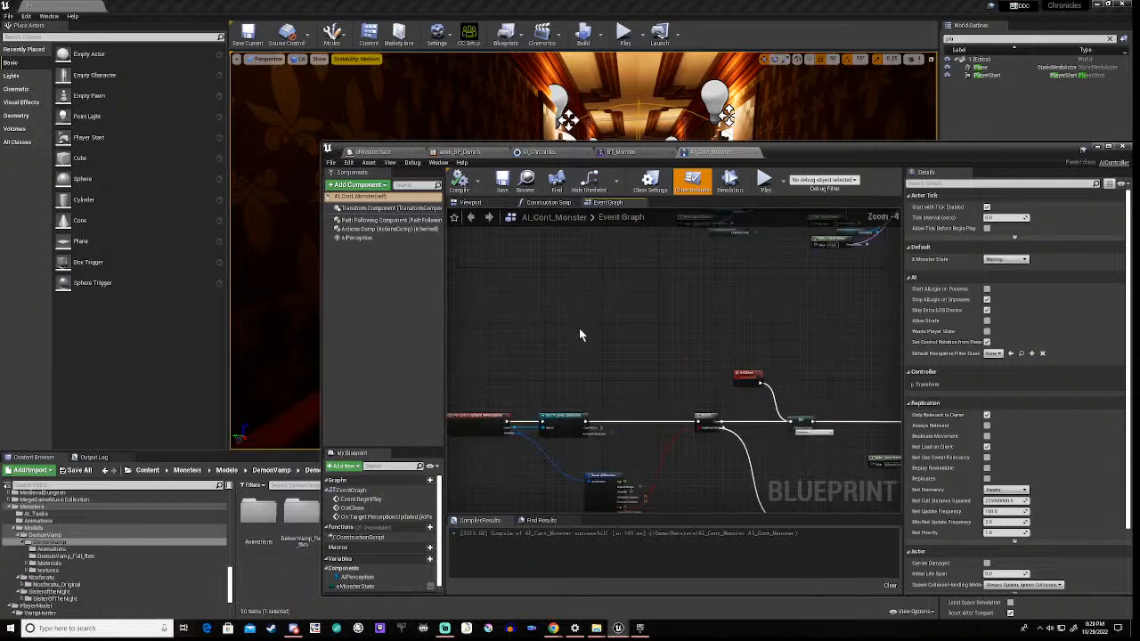
right_click_drag(580, 329, 719, 353)
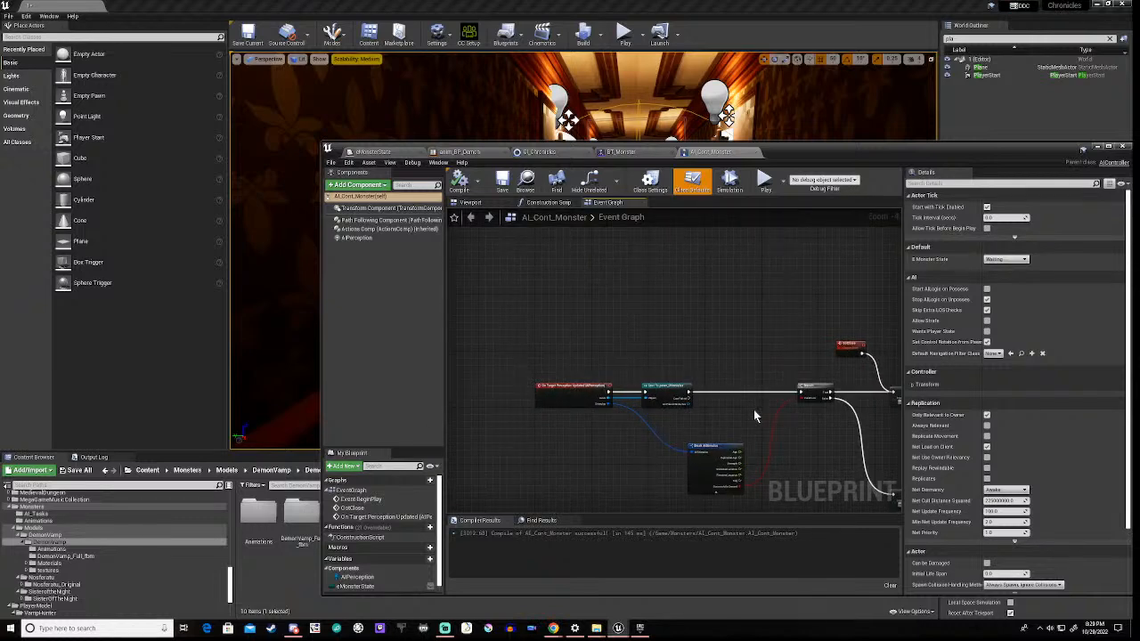
scroll(753, 411, "up", 4)
right_click_drag(866, 432, 517, 436)
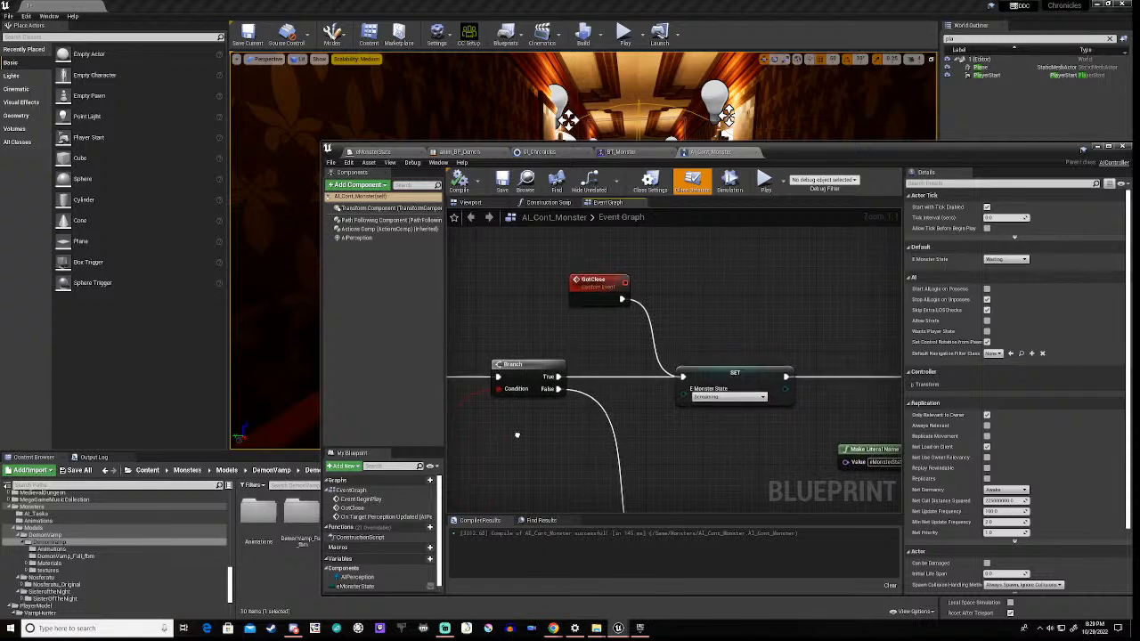
right_click_drag(517, 435, 597, 415)
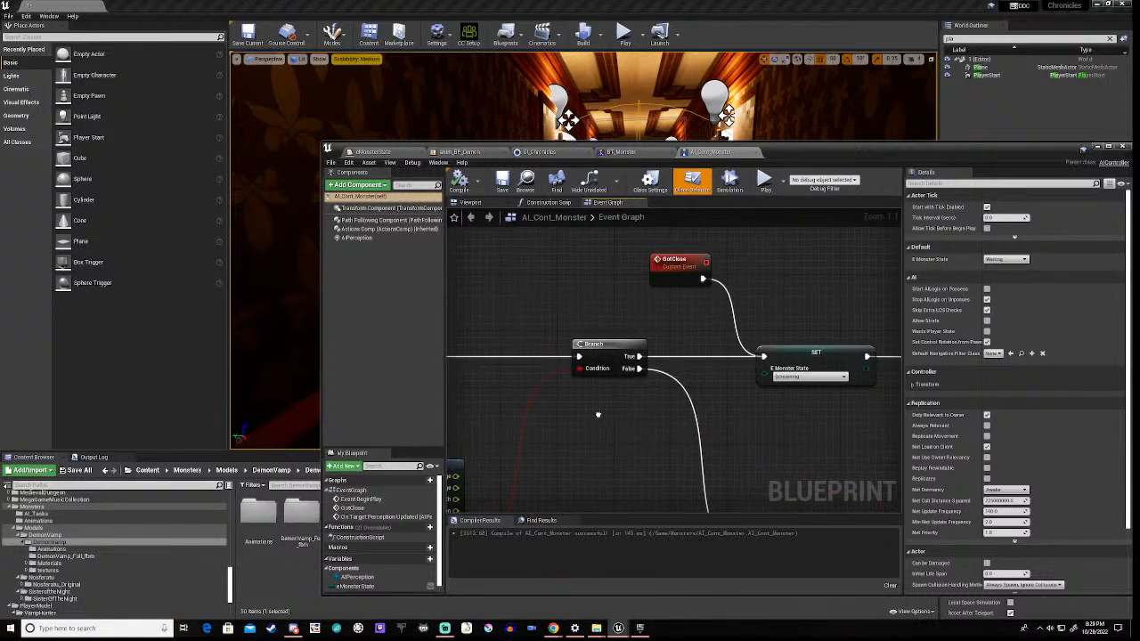
left_click(625, 344)
right_click(625, 343)
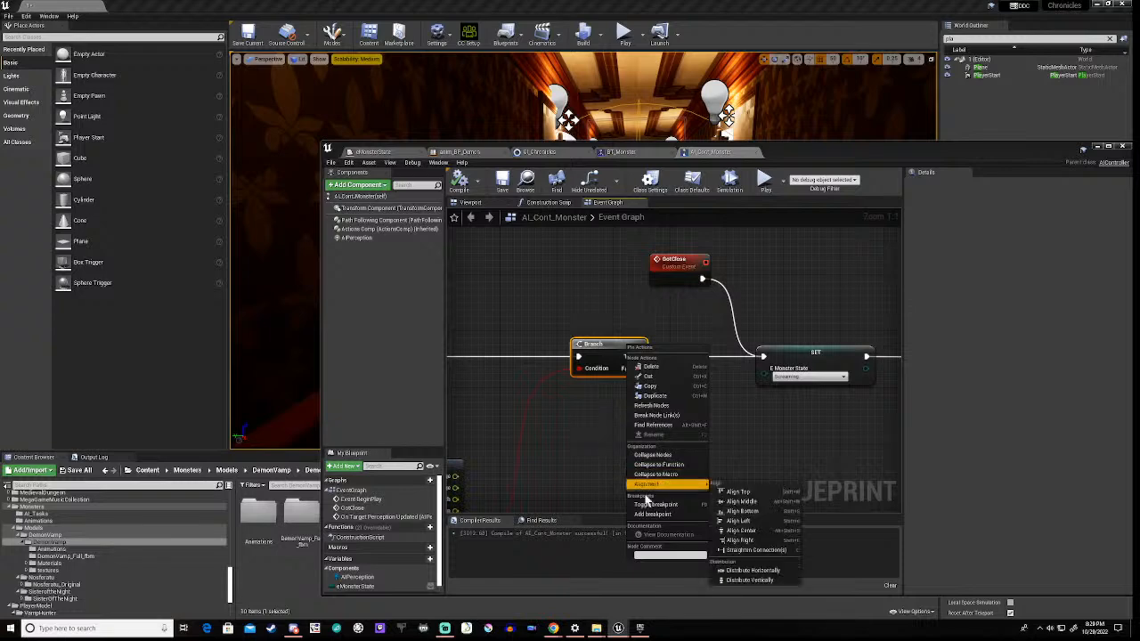
left_click(652, 514)
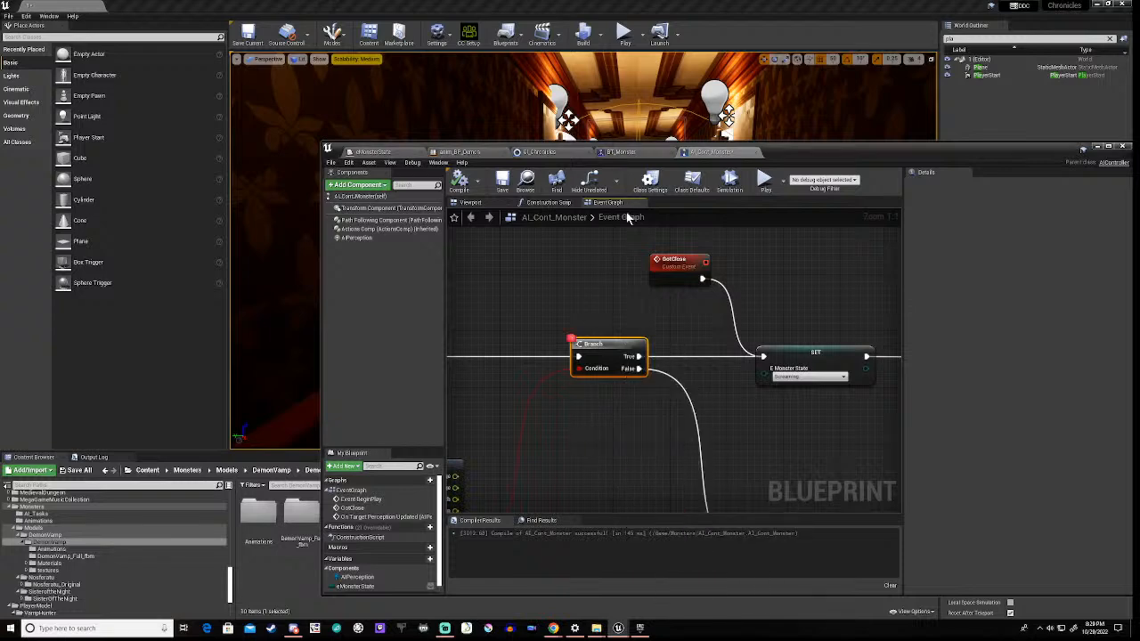
Step: Bring up the Stunned and Screaming sequences in BT_Monster and place its window so the level viewport stays visible above it
left_click(628, 152)
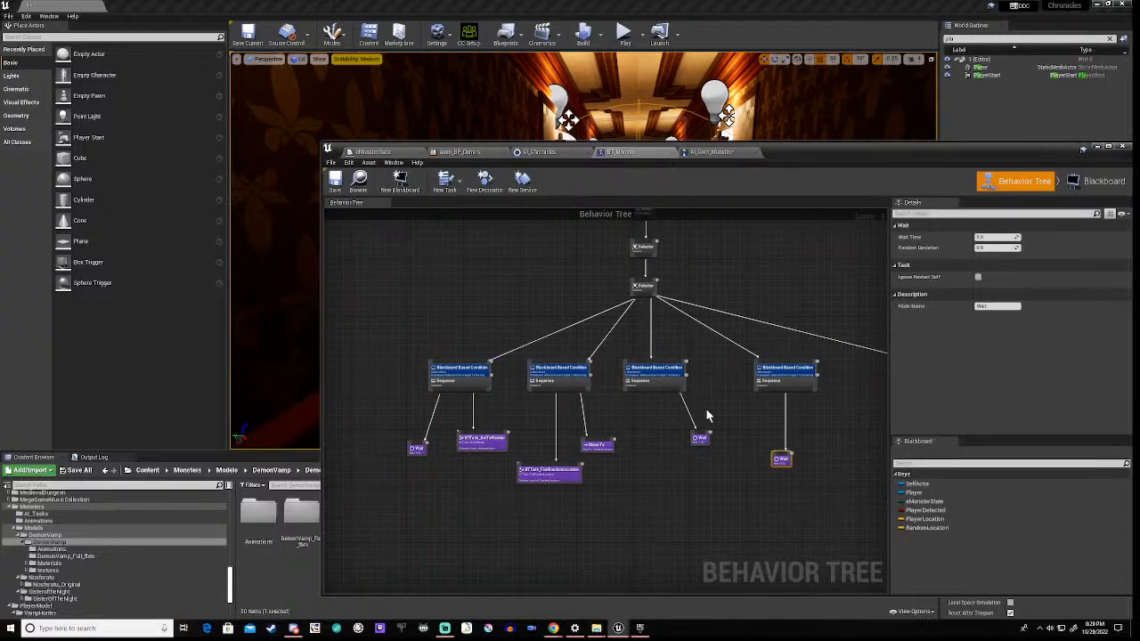
right_click_drag(706, 416, 503, 425)
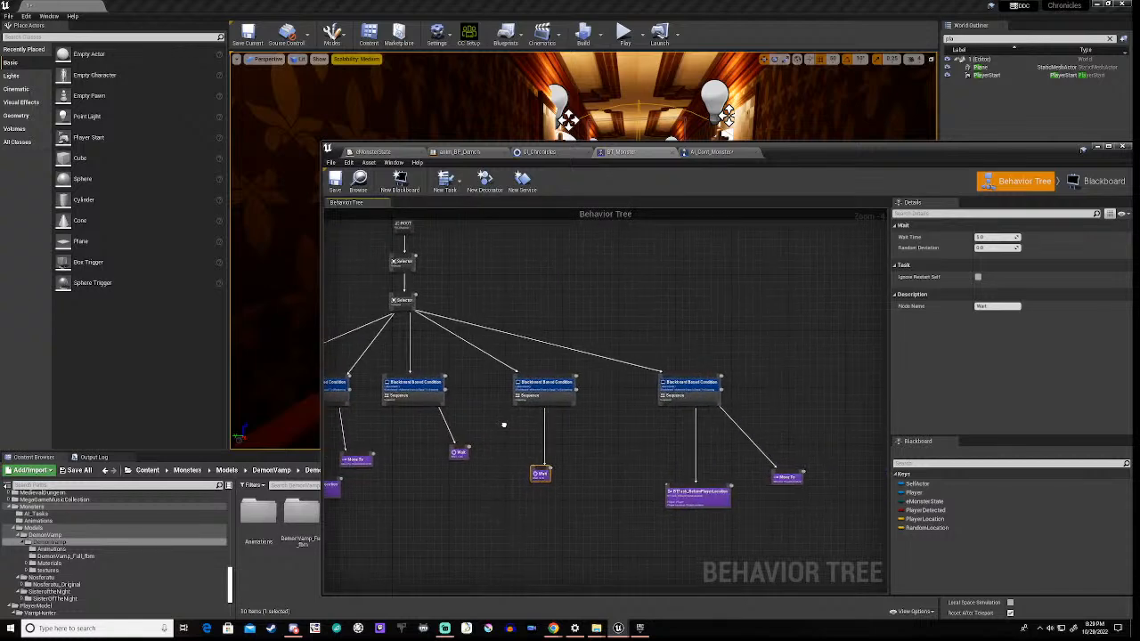
scroll(546, 412, "up", 4)
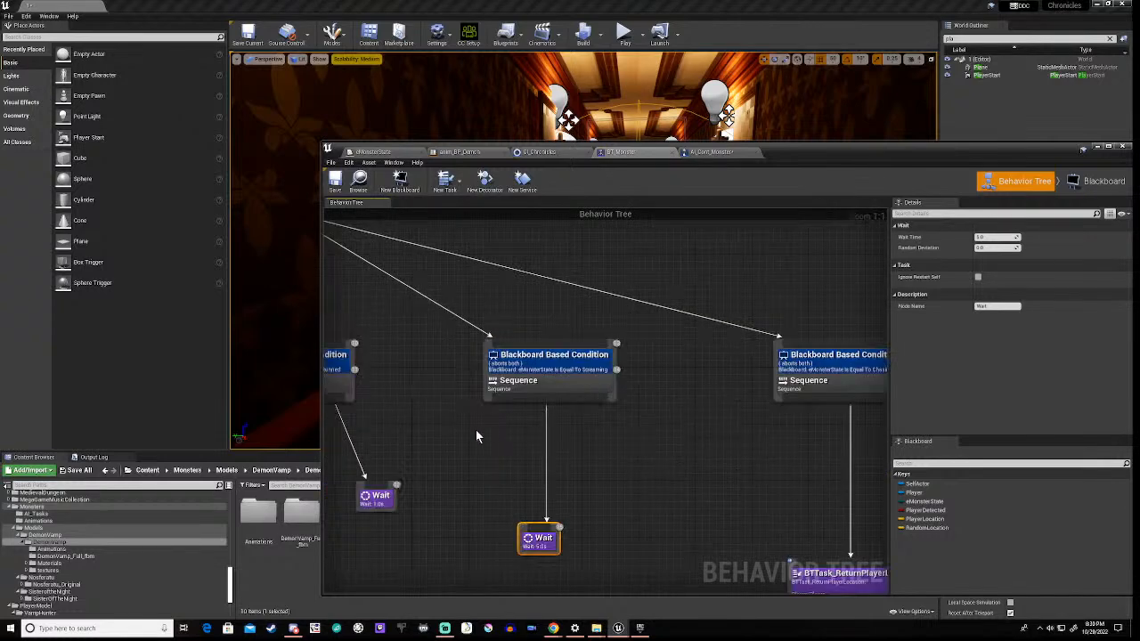
right_click_drag(475, 447, 611, 452)
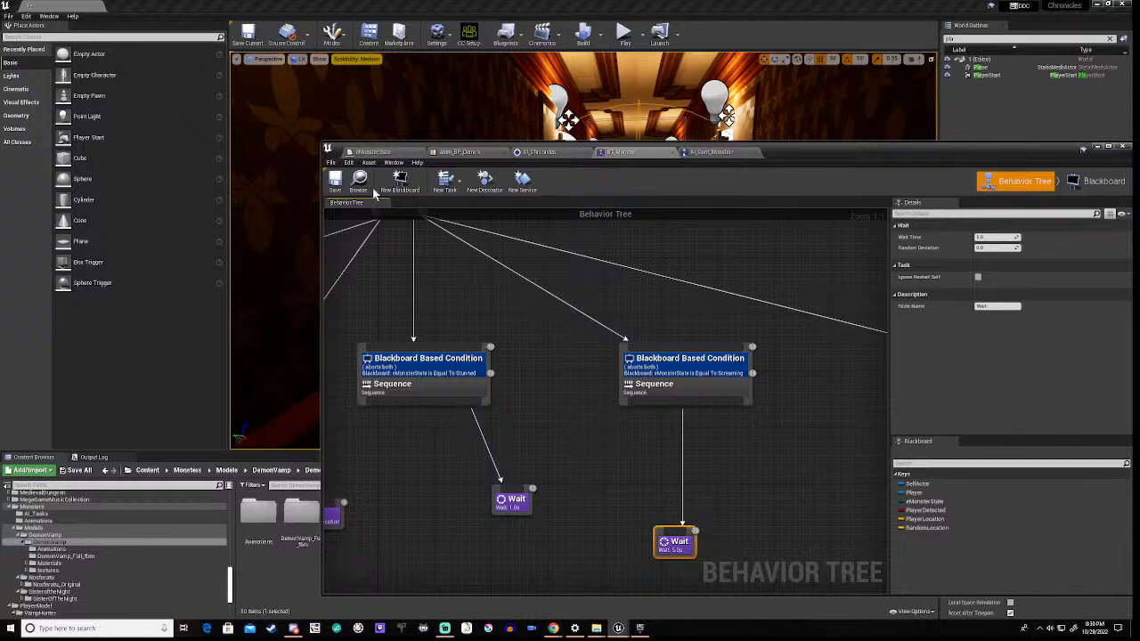
left_click_drag(787, 156, 671, 373)
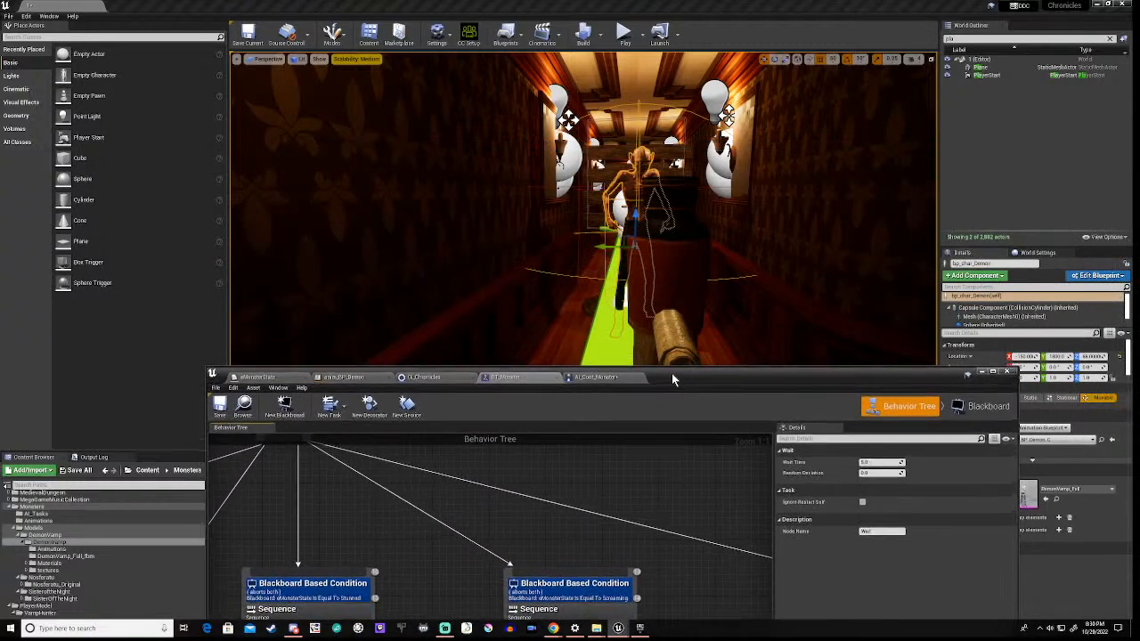
right_click_drag(556, 549, 558, 464)
right_click_drag(558, 398, 571, 523)
Step: Play the level and walk up to the demon while watching the Screaming branch in the behavior tree, and end the play session
left_click(624, 35)
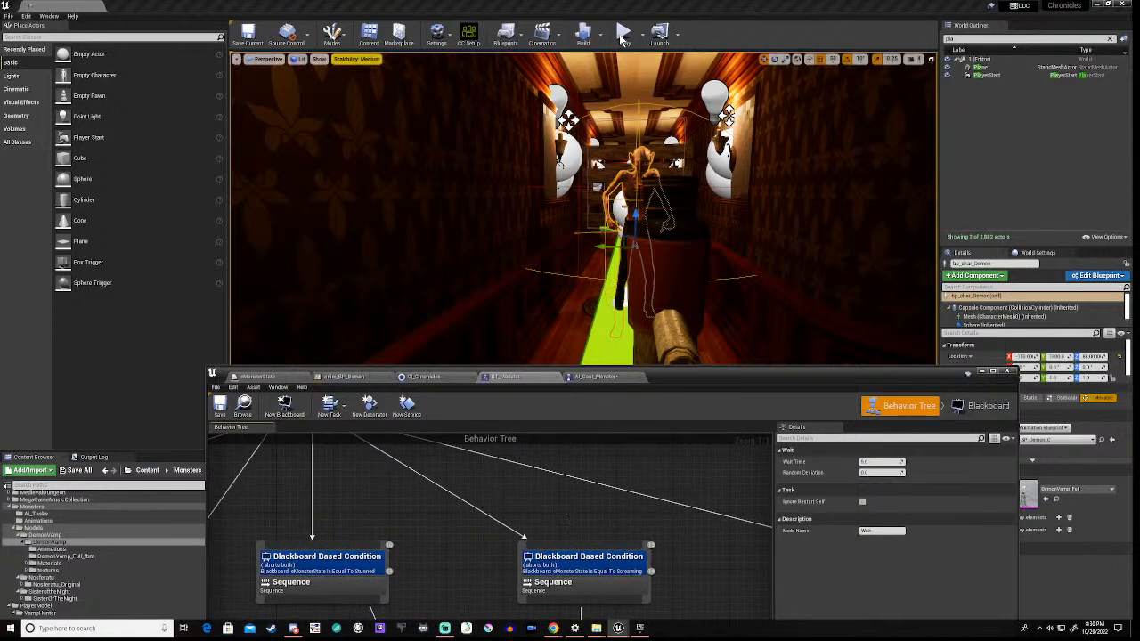
left_click(624, 34)
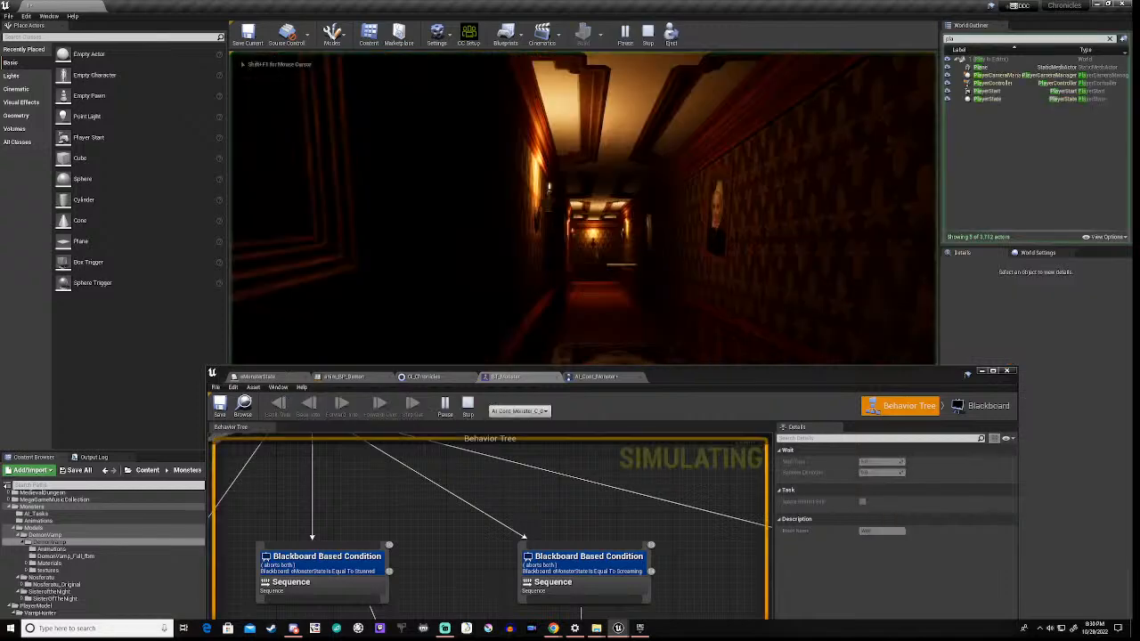
key("w")
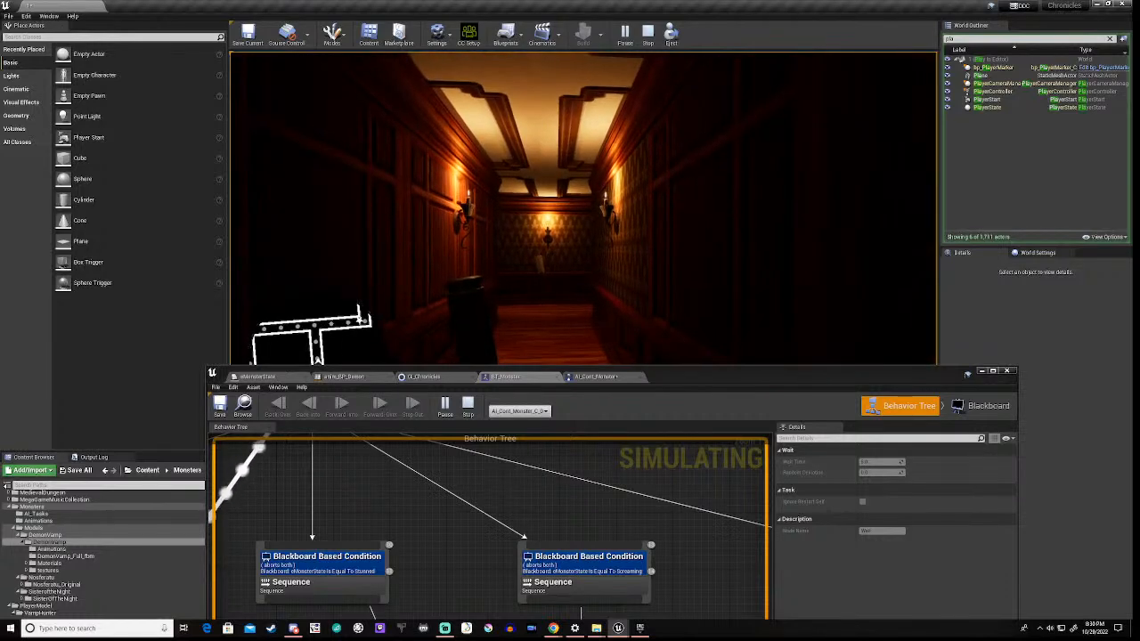
key("w")
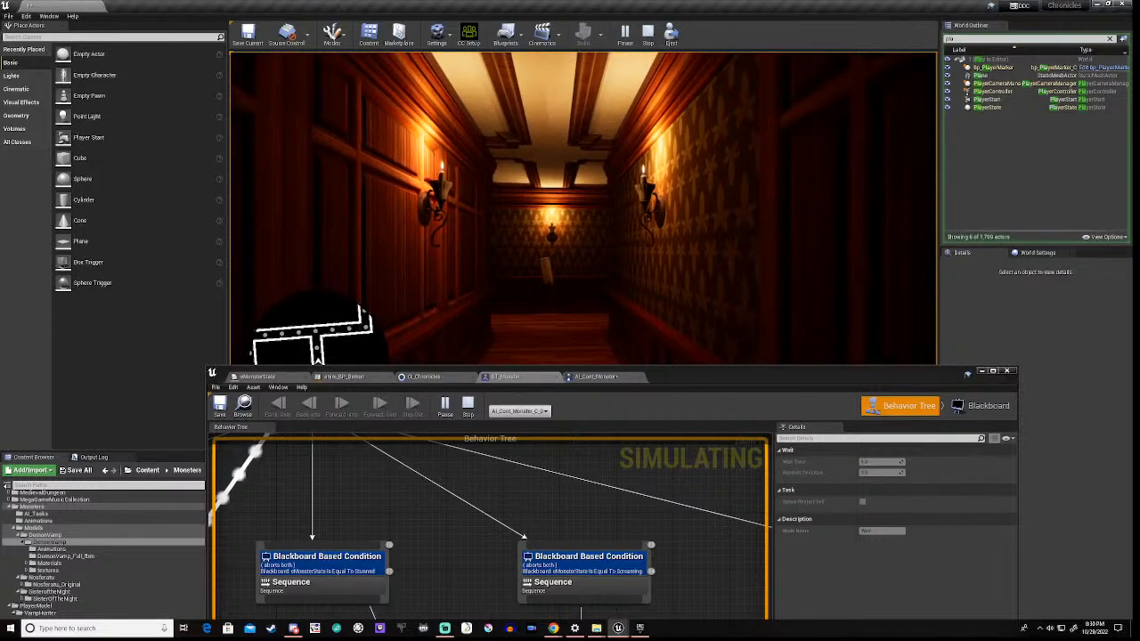
key("w")
key("w")
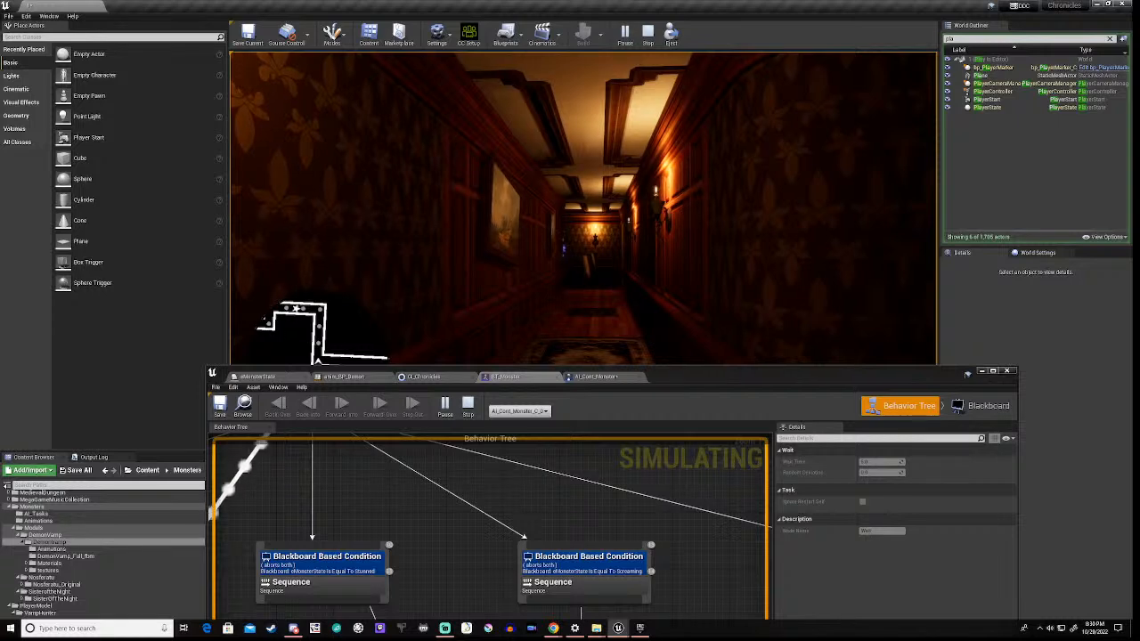
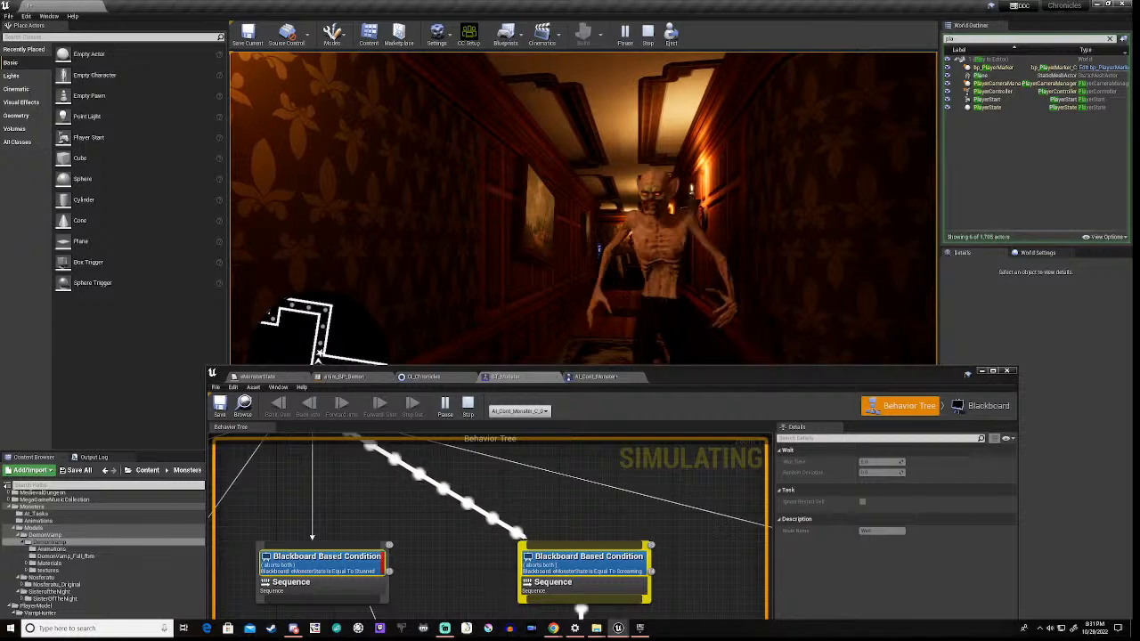
key("Escape")
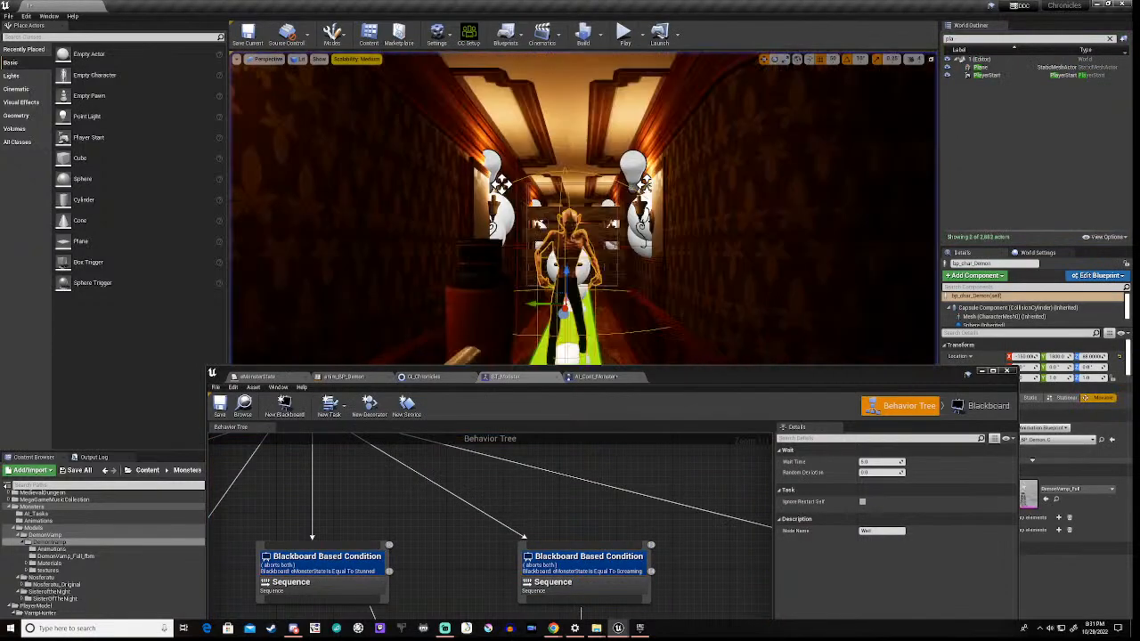
Step: Enlarge the view of BT_Monster's tree and examine its Waiting, Wandering, Stunned and Screaming branches
left_click_drag(691, 374, 680, 131)
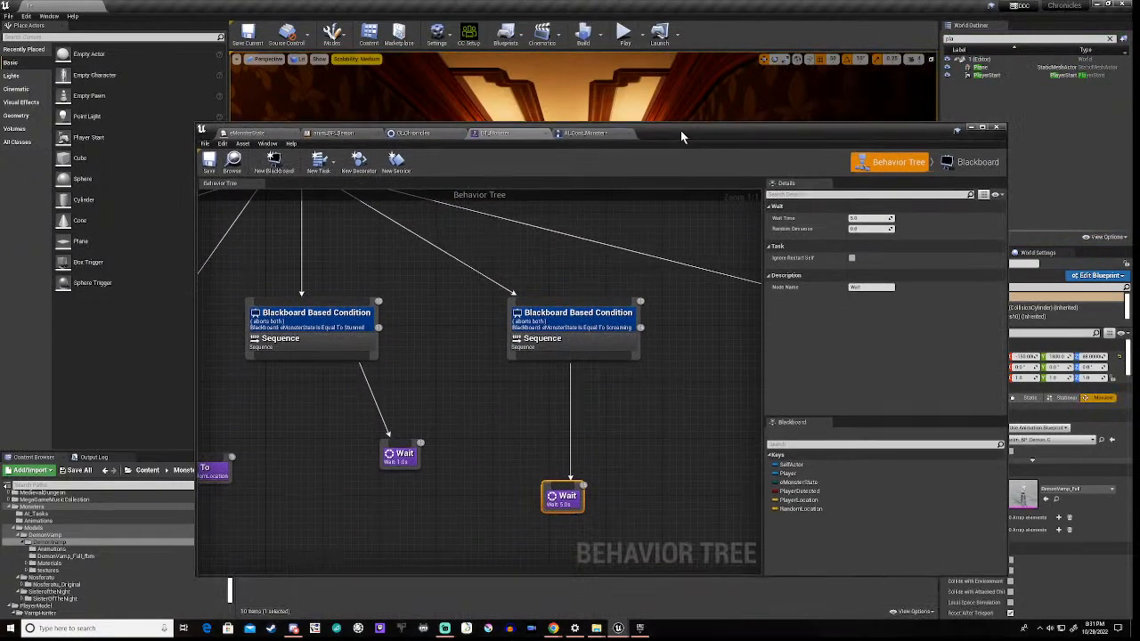
scroll(441, 309, "down", 5)
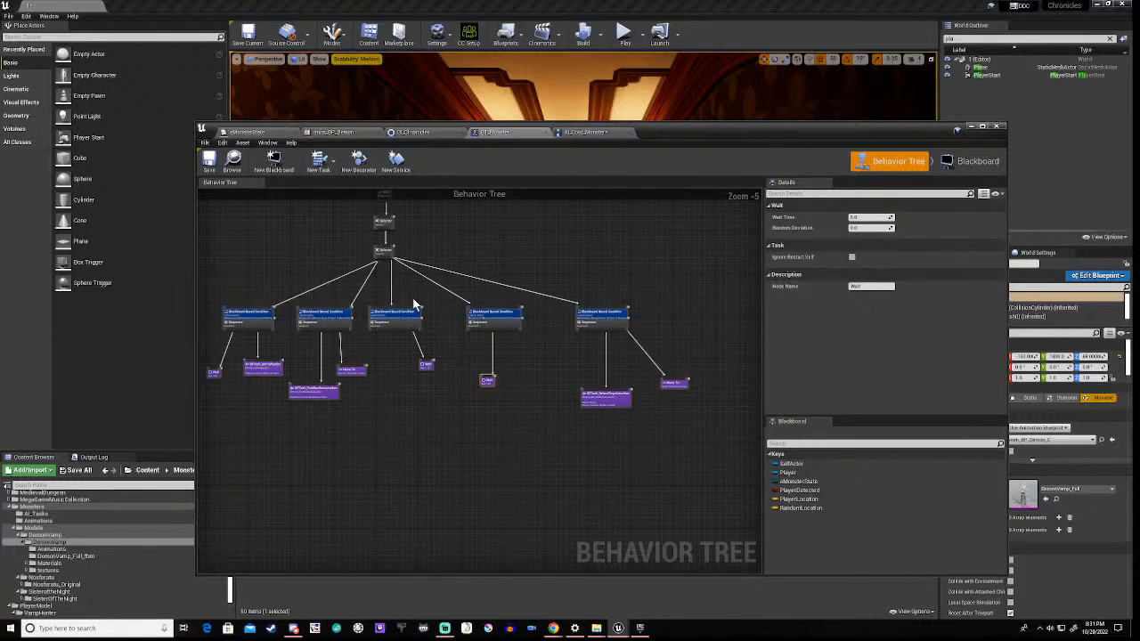
right_click_drag(412, 303, 464, 376)
scroll(343, 423, "up", 5)
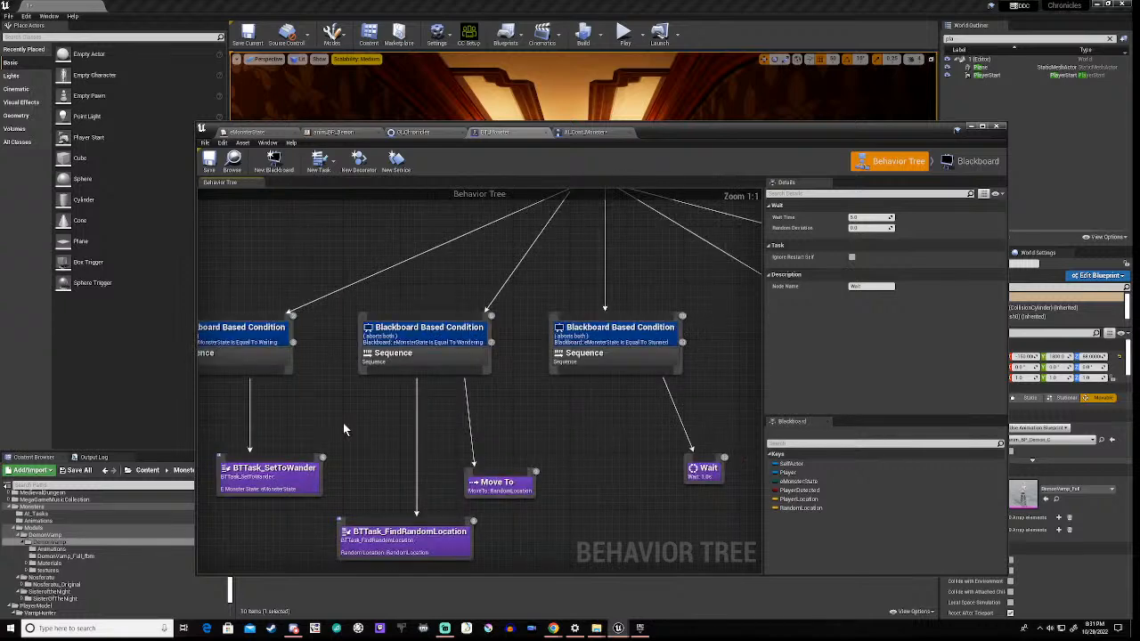
scroll(358, 413, "down", 2)
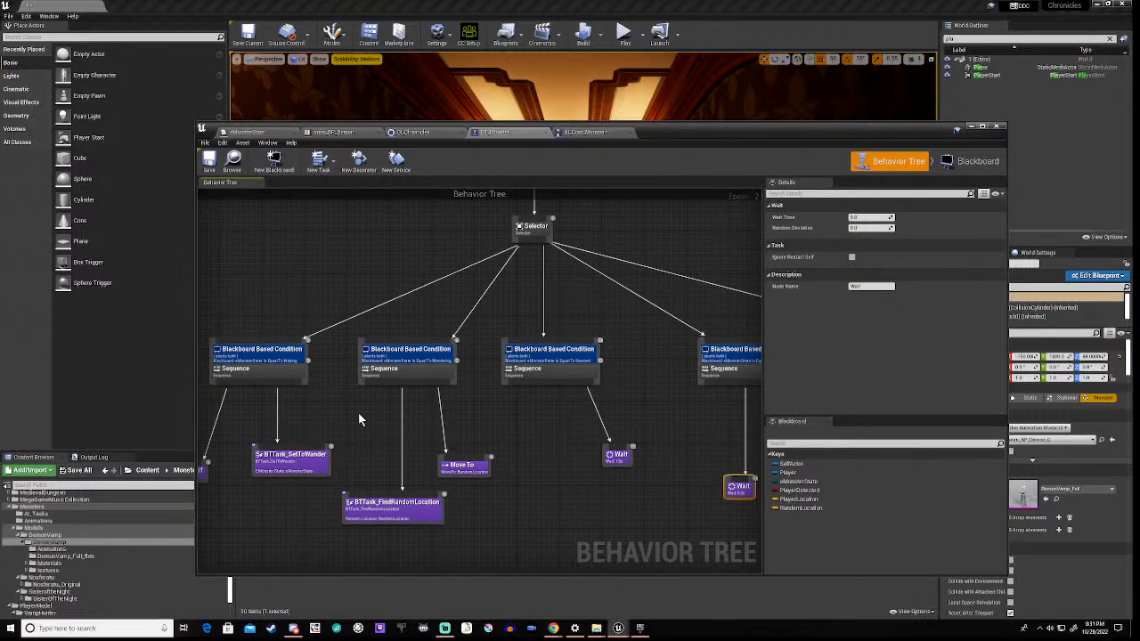
right_click_drag(660, 425, 458, 388)
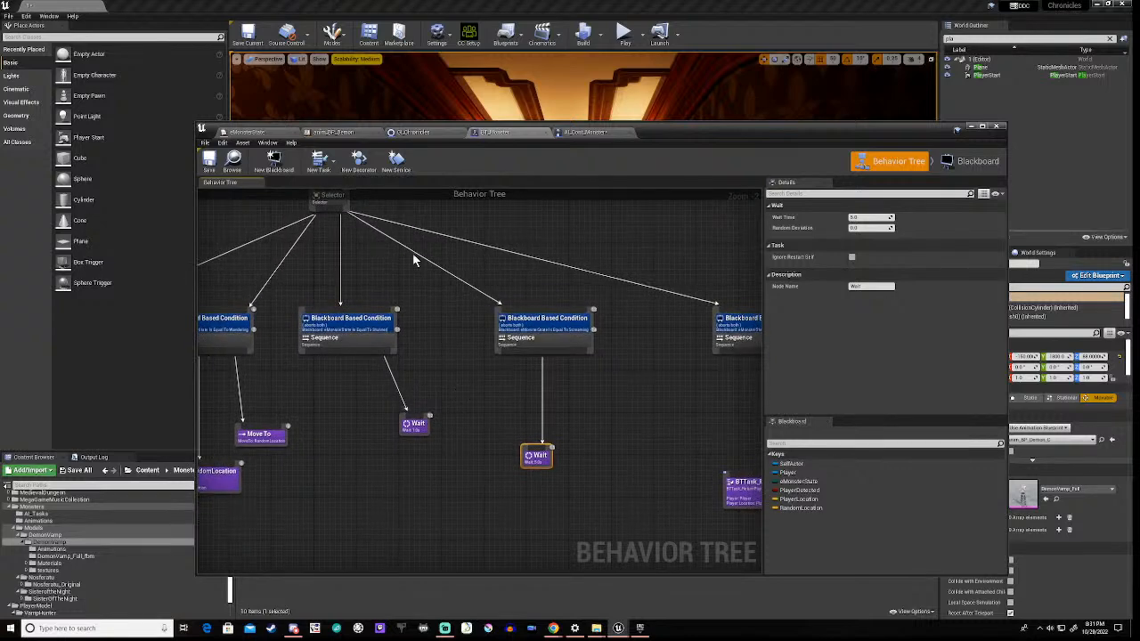
Step: In the Scream state of anim_BP_Demon's SMach_Nosferatu, connect the Zombie_Scream animation to the Output Animation Pose and compile
left_click(327, 133)
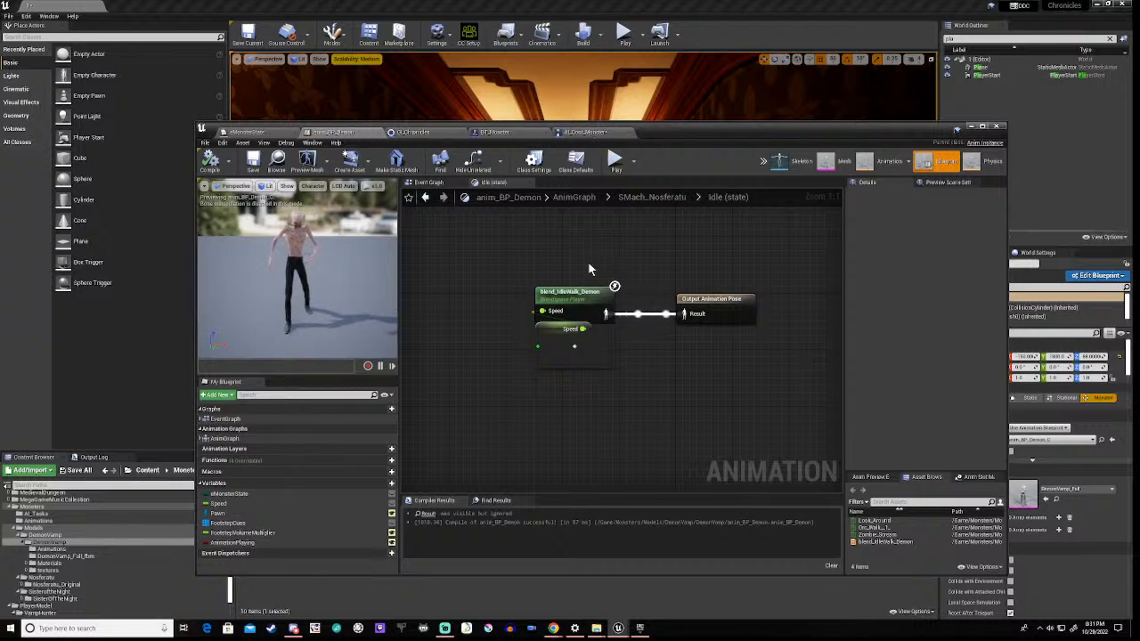
left_click(652, 197)
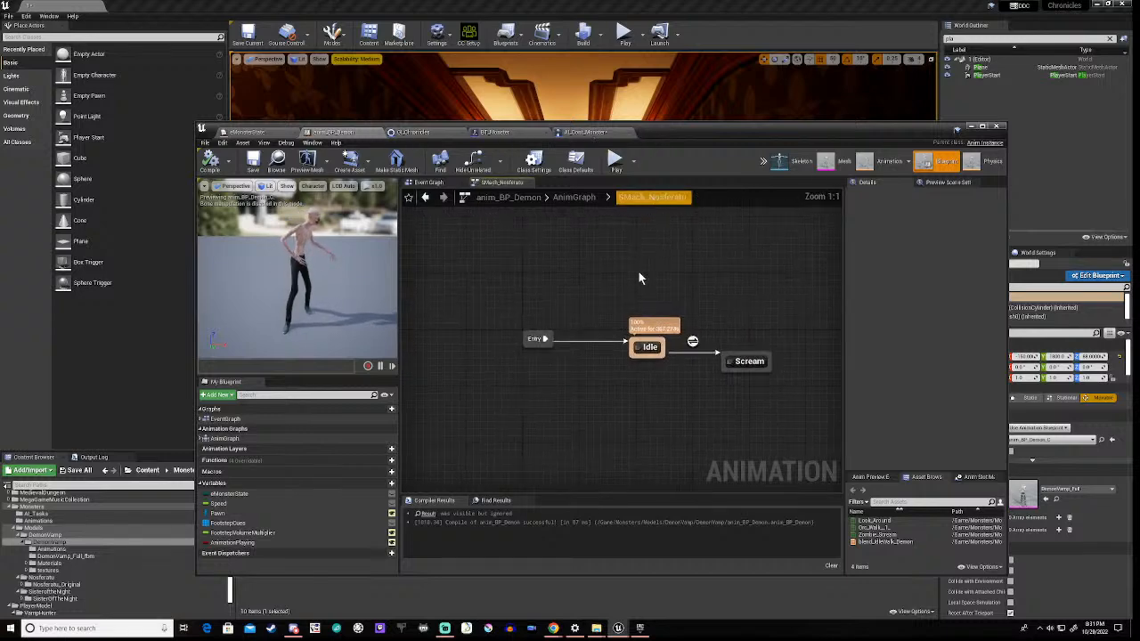
right_click_drag(705, 427, 599, 361)
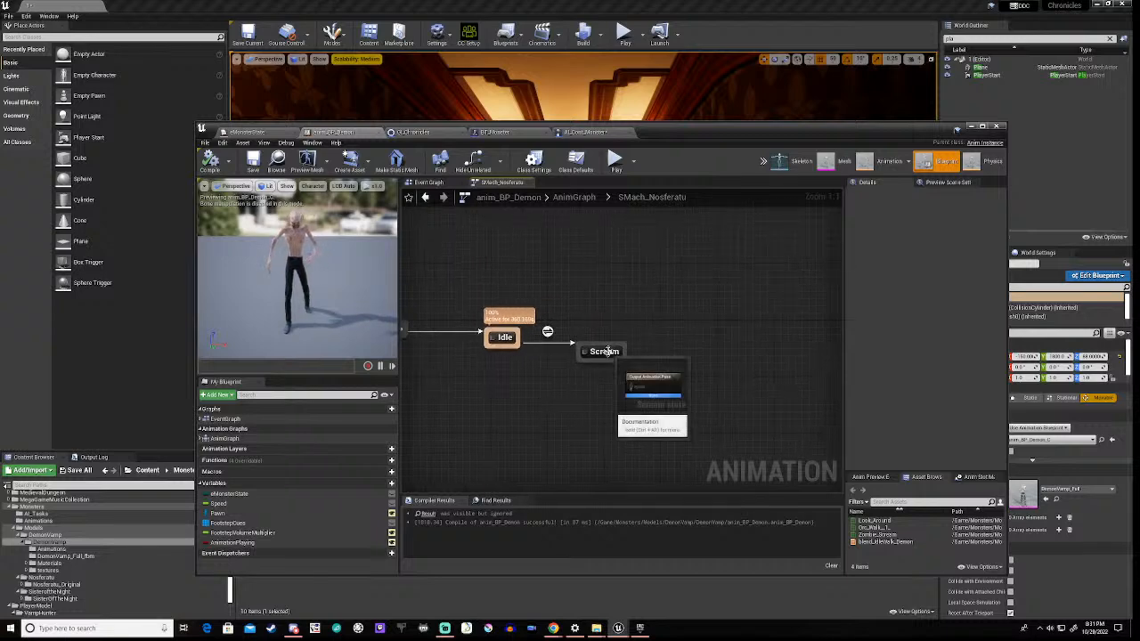
double_click(606, 351)
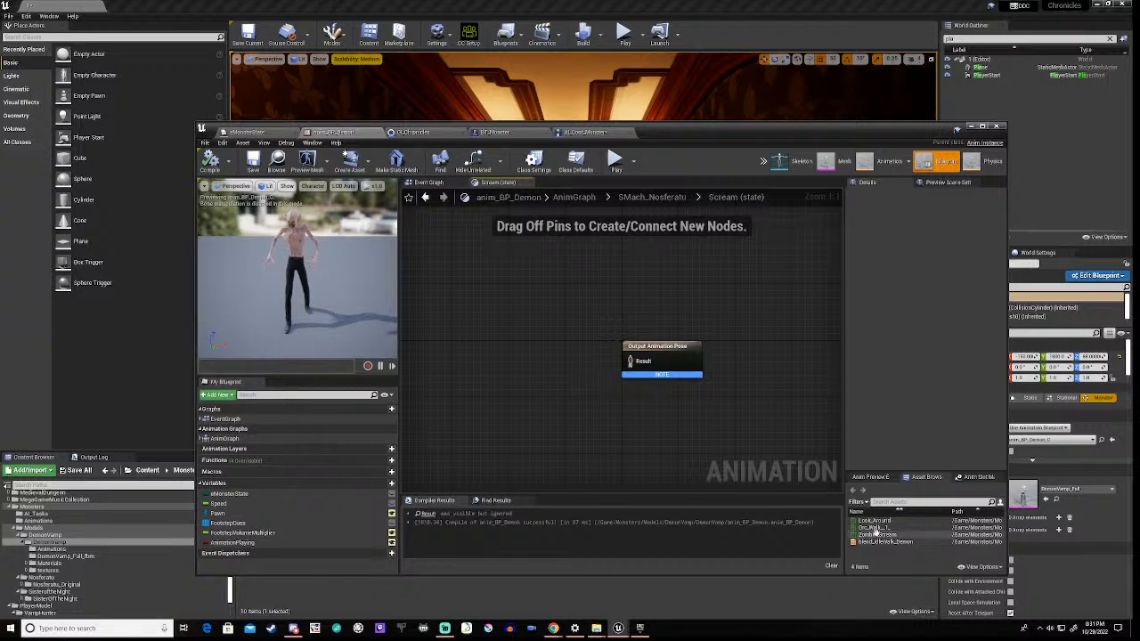
left_click_drag(885, 537, 468, 344)
left_click_drag(531, 361, 632, 363)
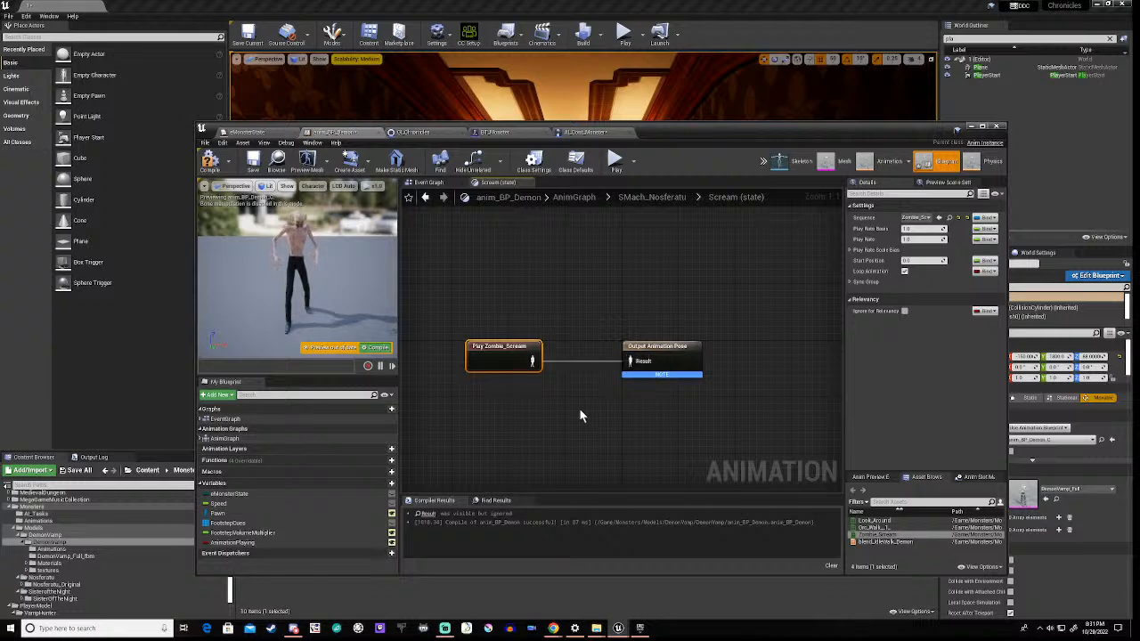
left_click(525, 410)
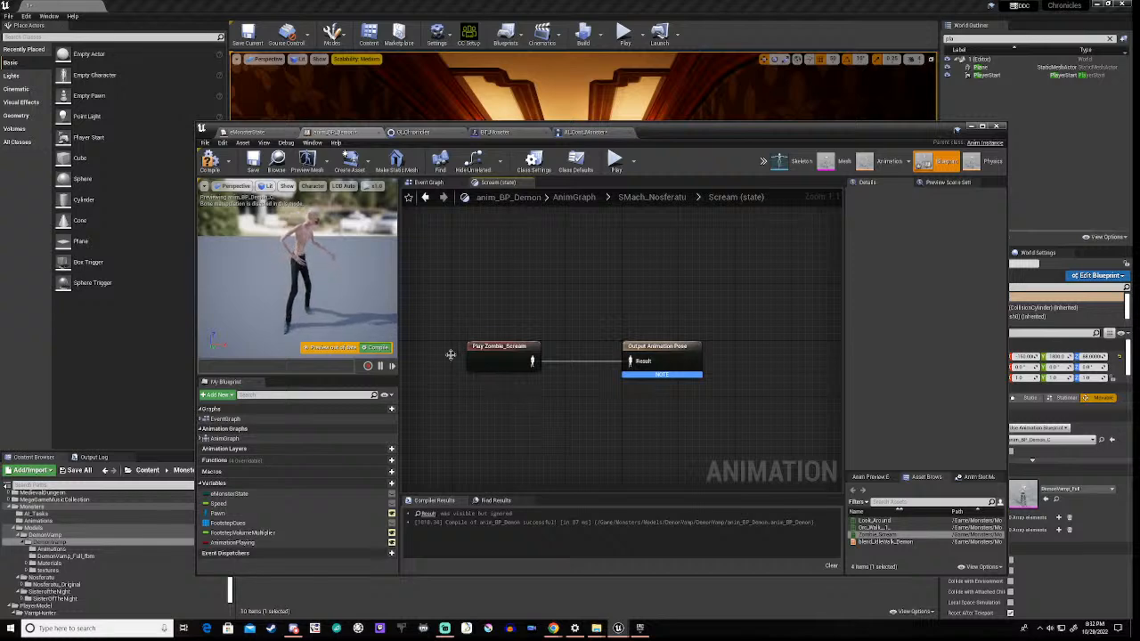
left_click(207, 163)
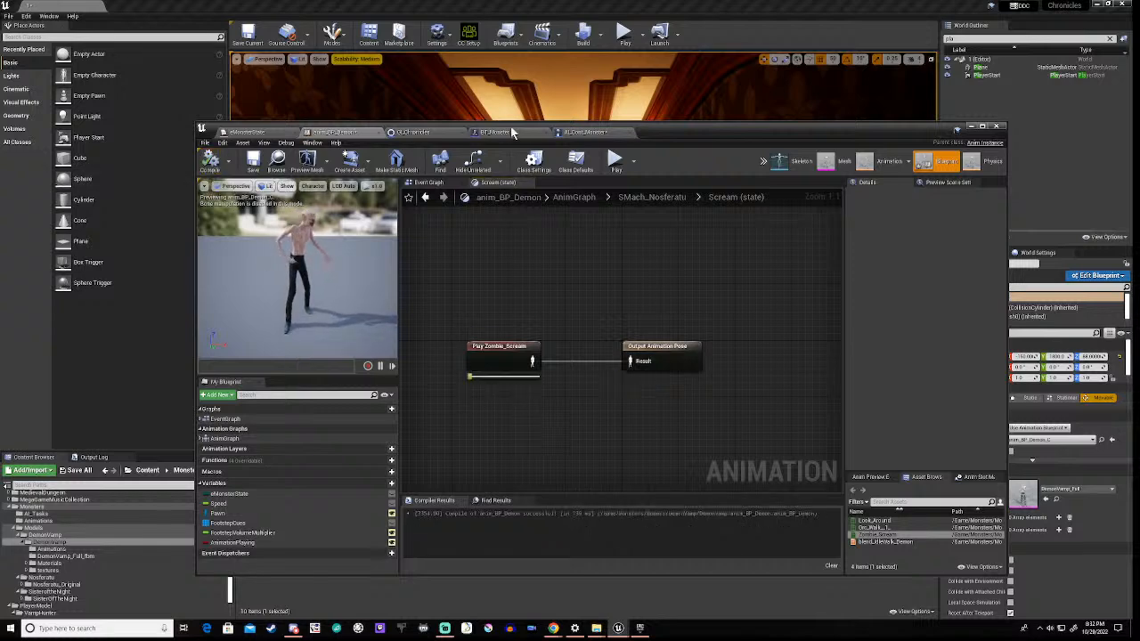
Step: Play the level with the anim_BP_Demon window below the viewport, walk the corridors toward the demon to test its scream, and end the session
left_click_drag(670, 129, 695, 420)
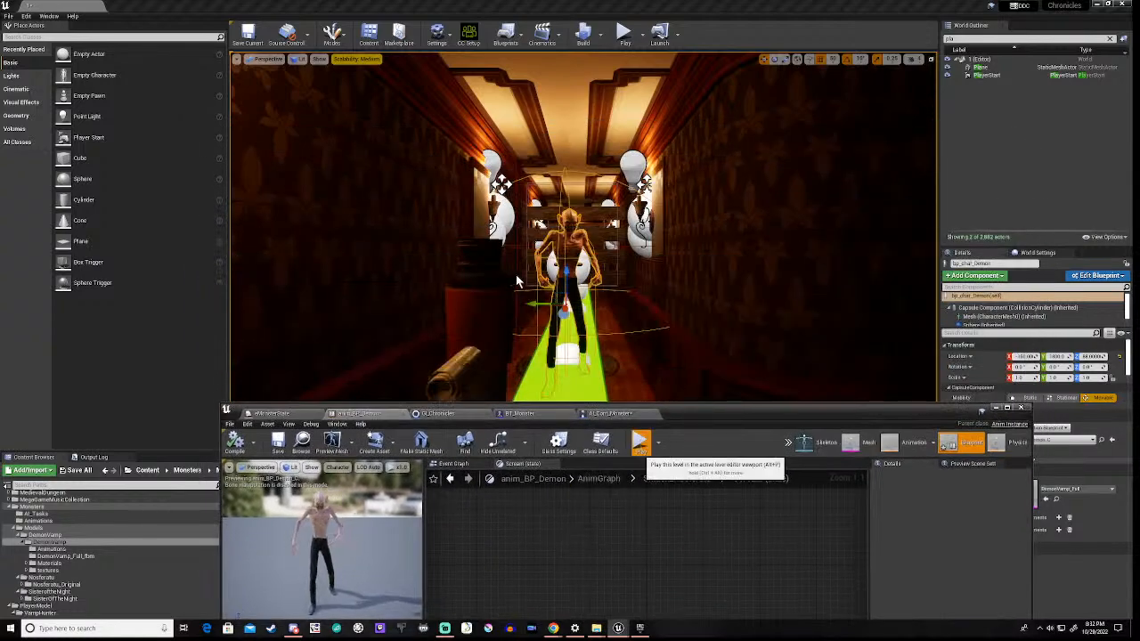
left_click(640, 443)
key("w")
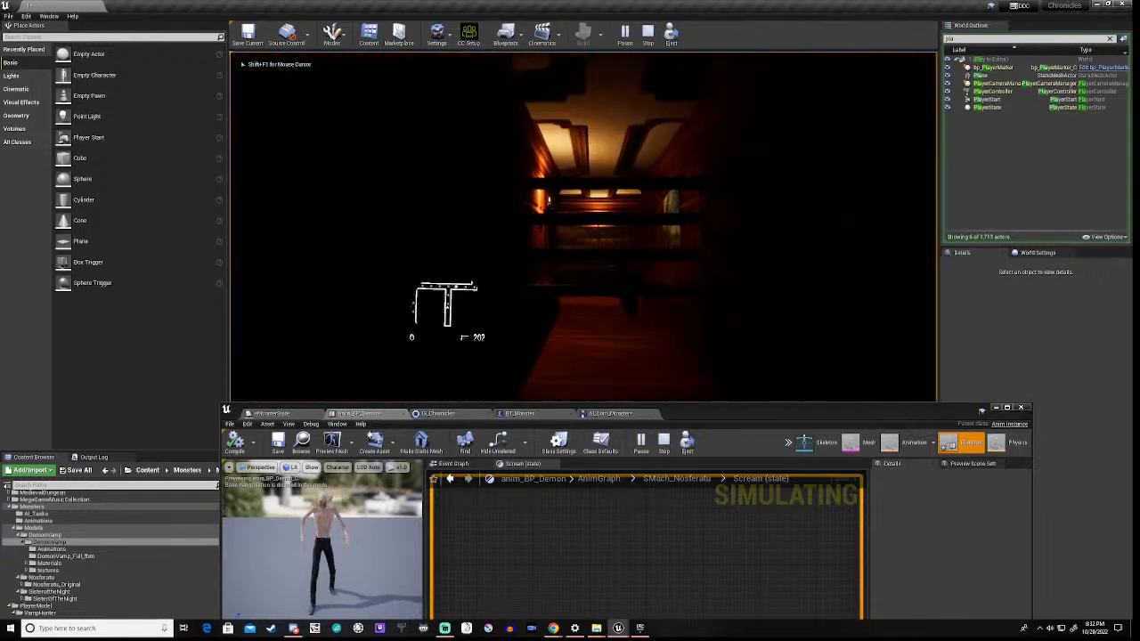
key("w")
key("e")
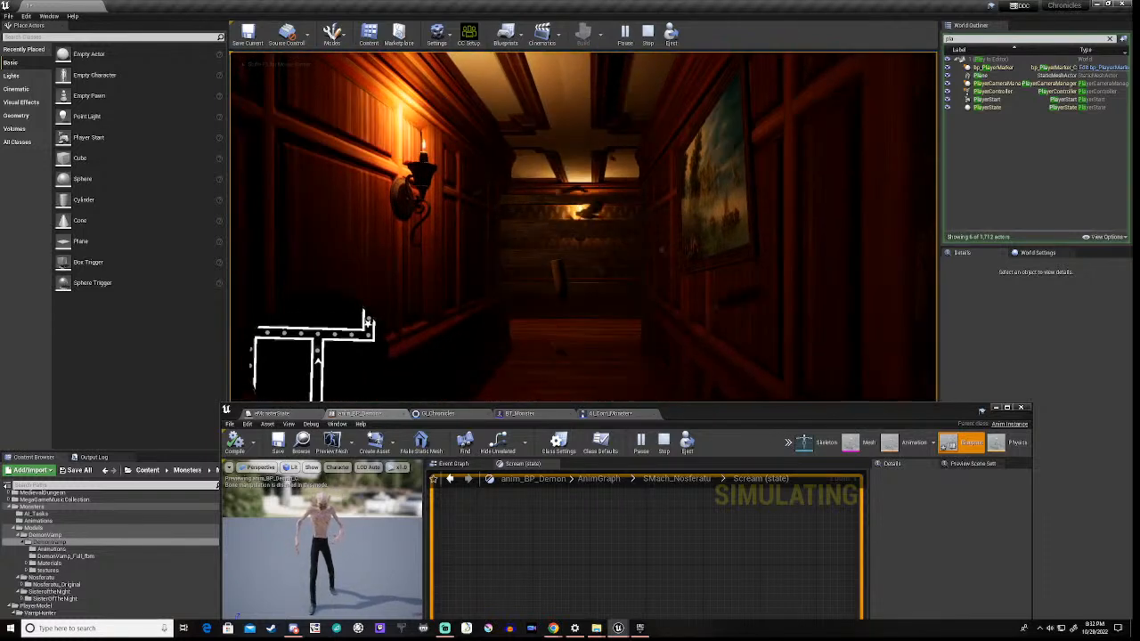
key("w")
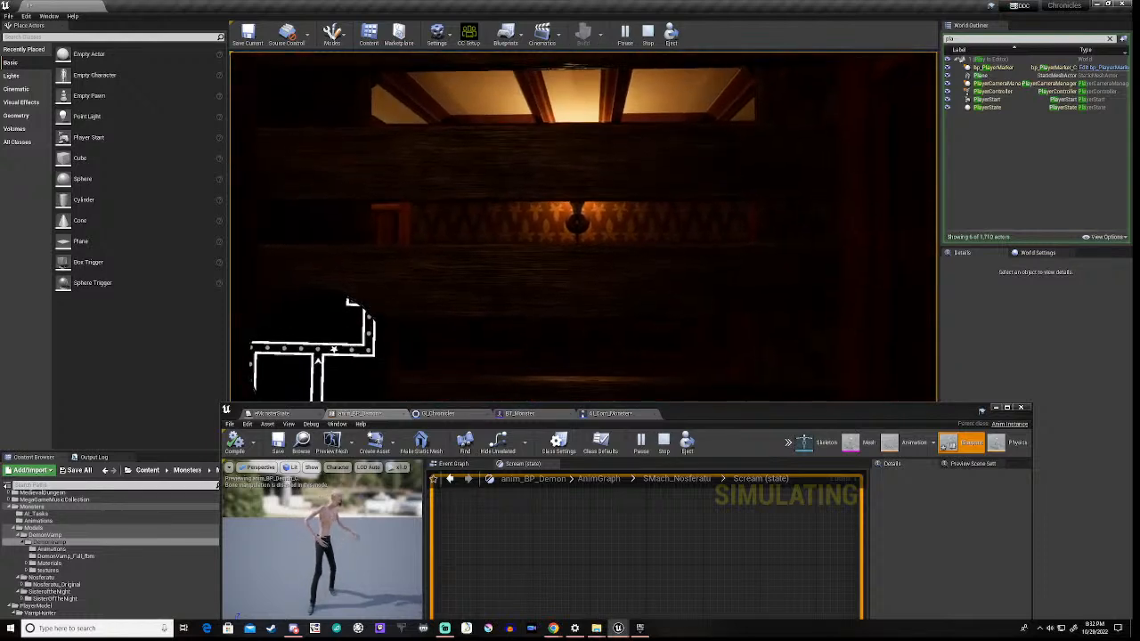
key("e")
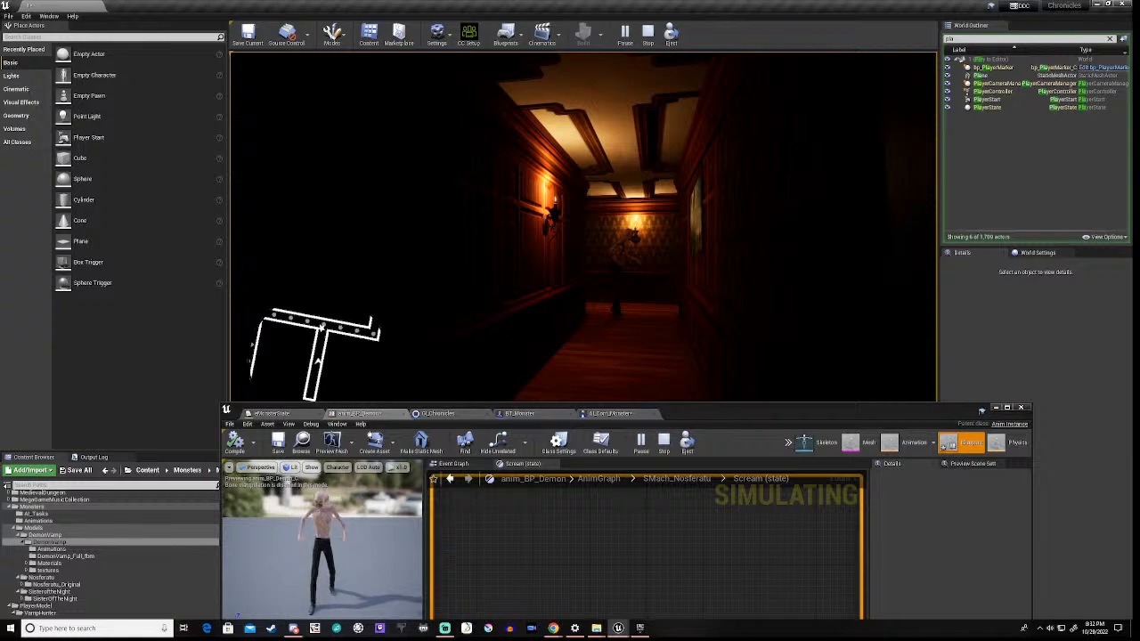
key("Escape")
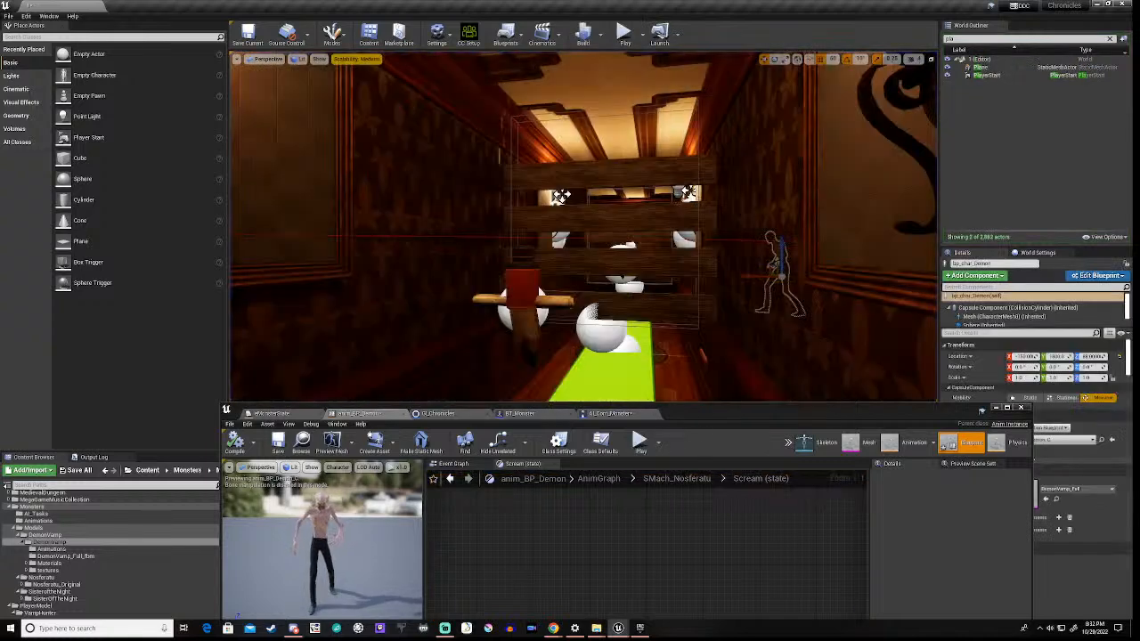
Step: Add a breakpoint to the On Target Perception Updated event in AI_Cont_Monster's Event Graph
left_click_drag(692, 414, 680, 279)
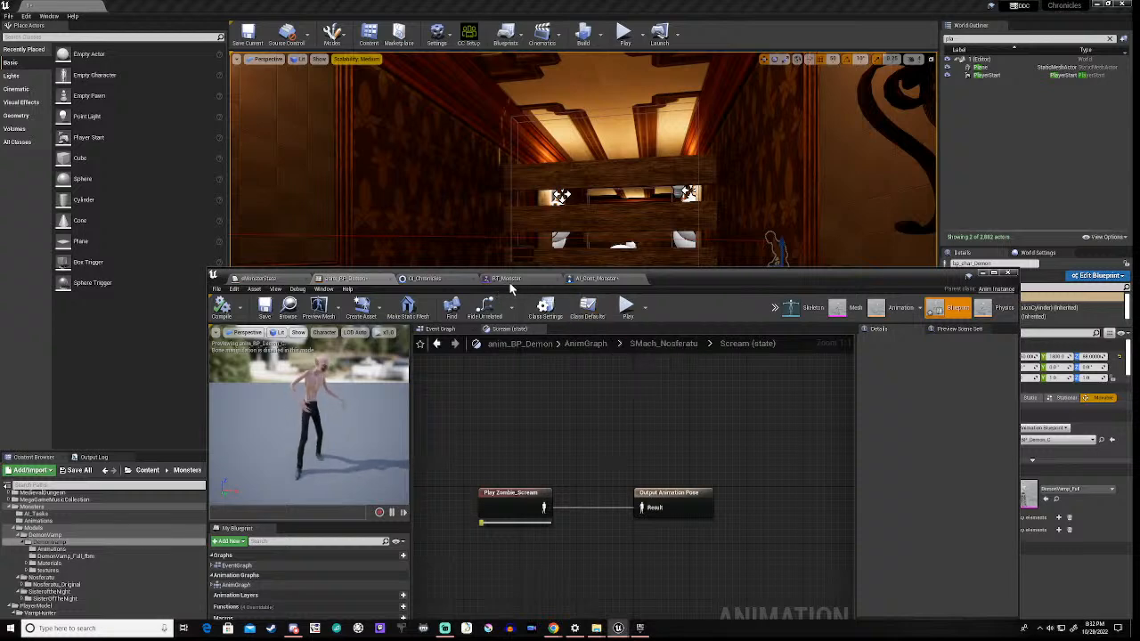
left_click(515, 281)
right_click_drag(458, 439, 487, 393)
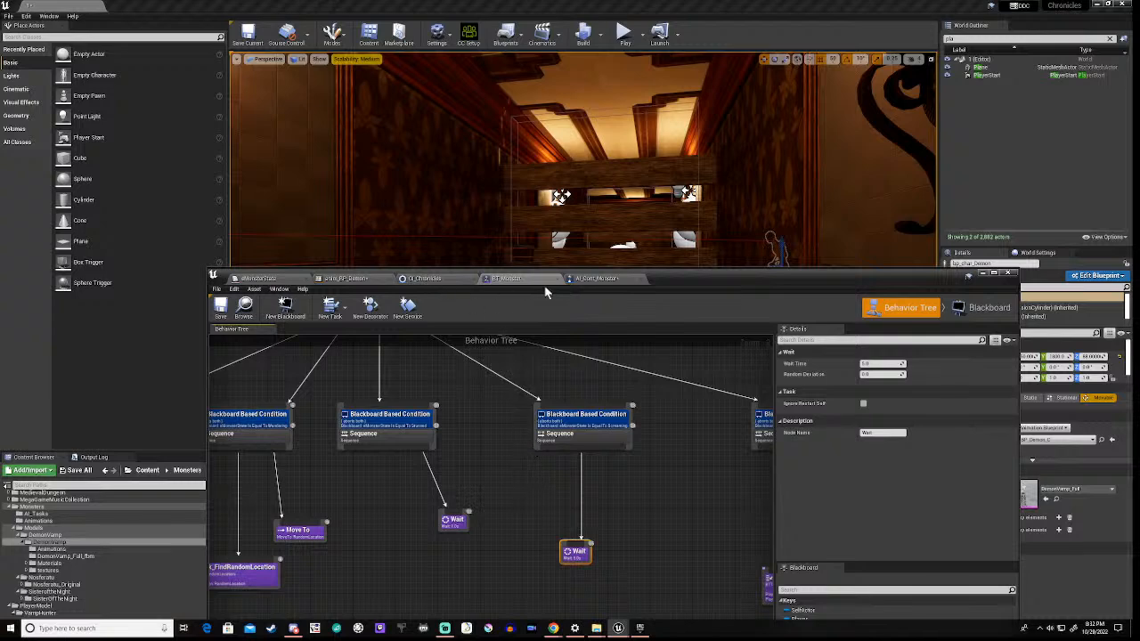
left_click(597, 279)
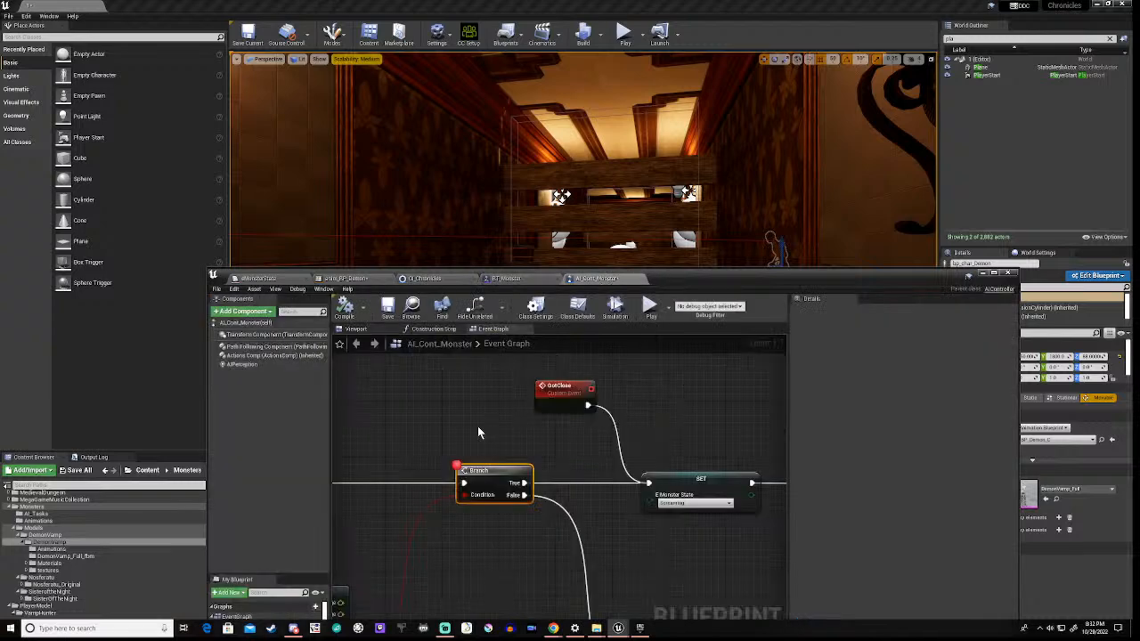
right_click_drag(480, 425, 917, 406)
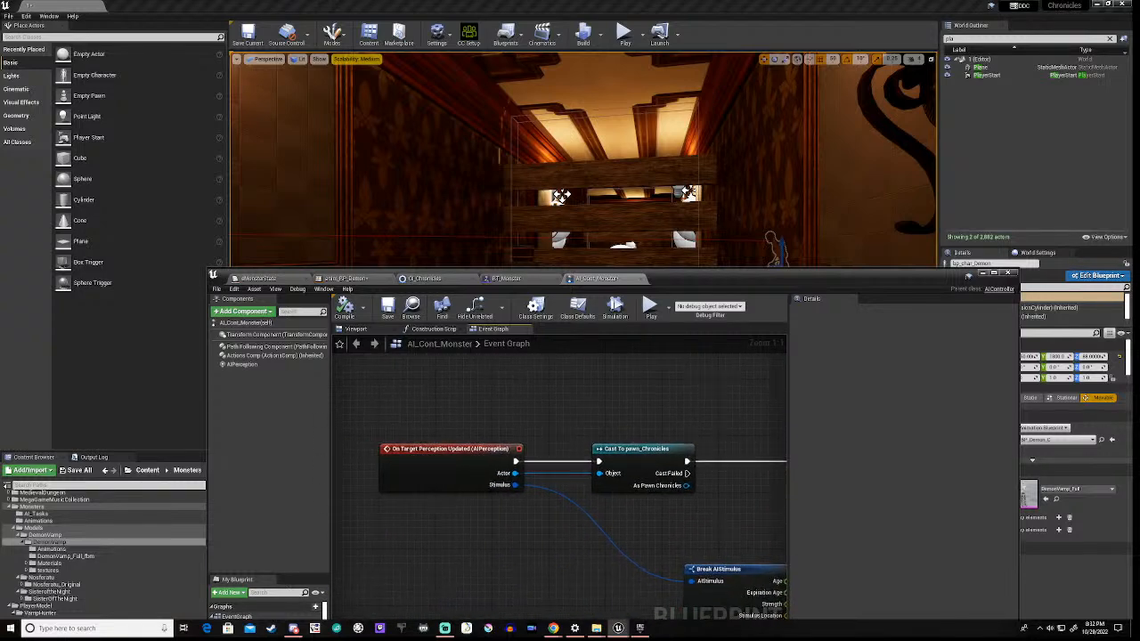
scroll(716, 486, "down", 5)
right_click_drag(744, 501, 521, 422)
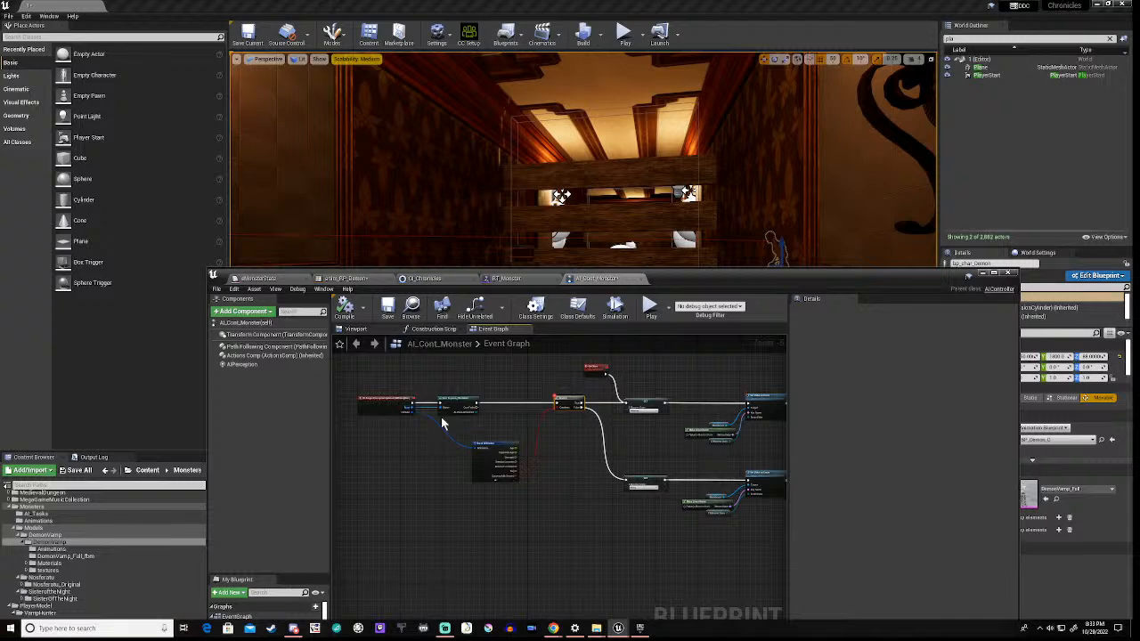
right_click(398, 406)
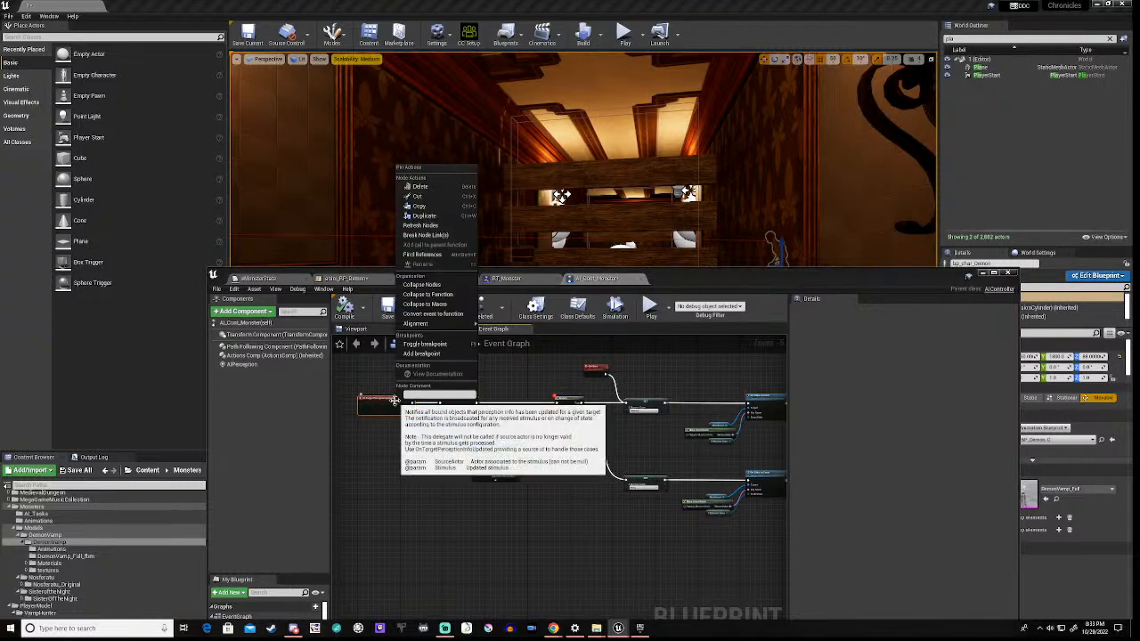
left_click(435, 354)
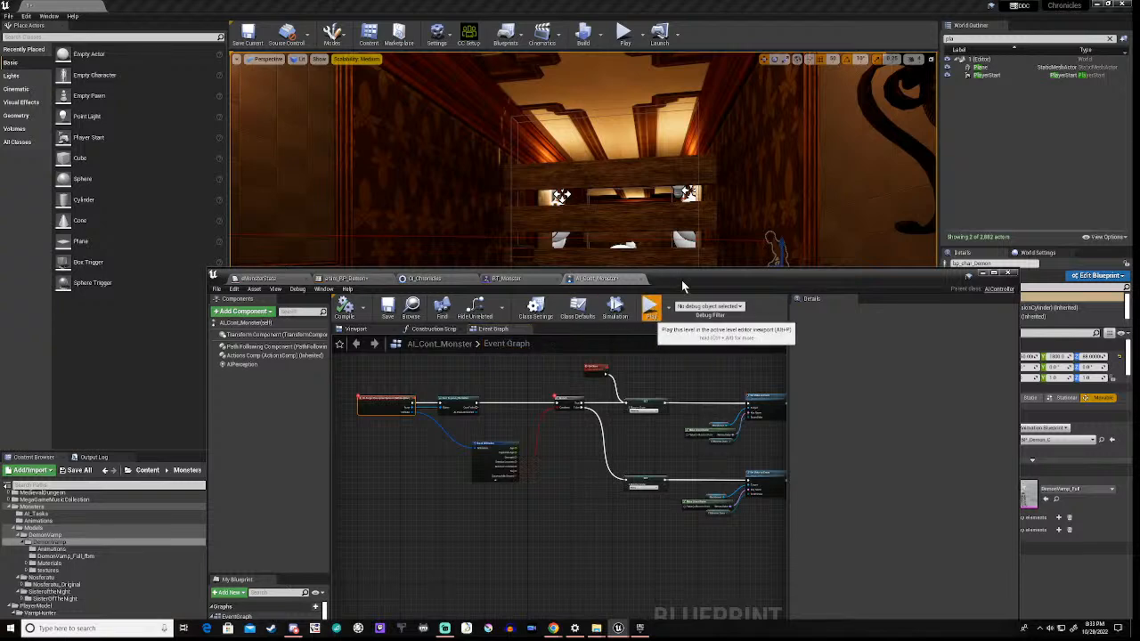
Step: Play the level, approach the demon and back away to test the perception breakpoint, and end the play session
left_click(651, 308)
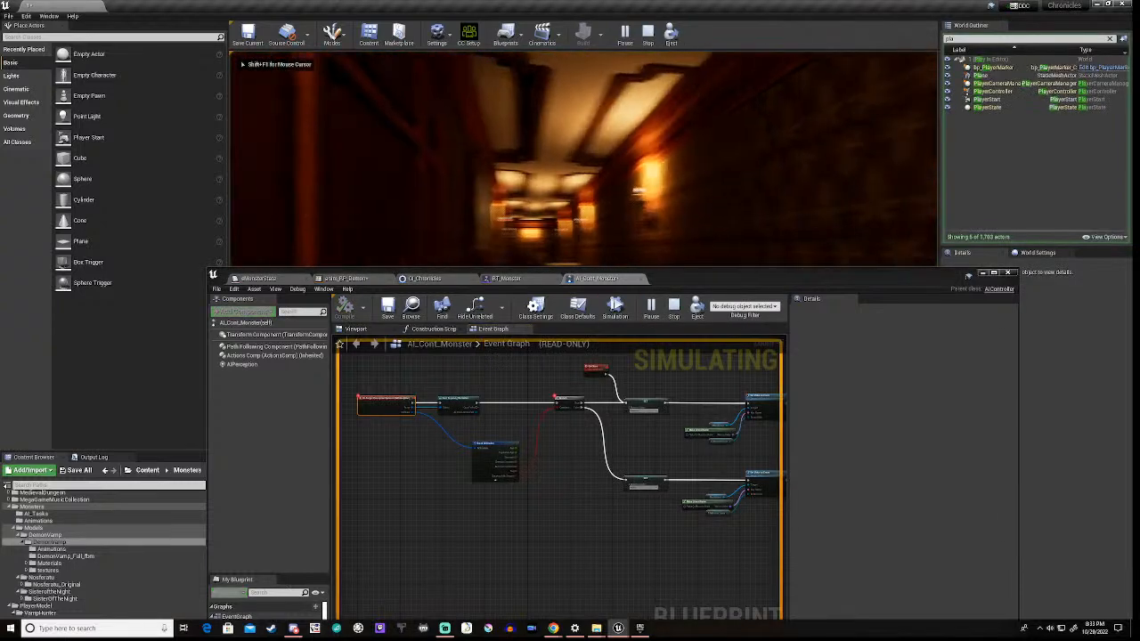
key("w")
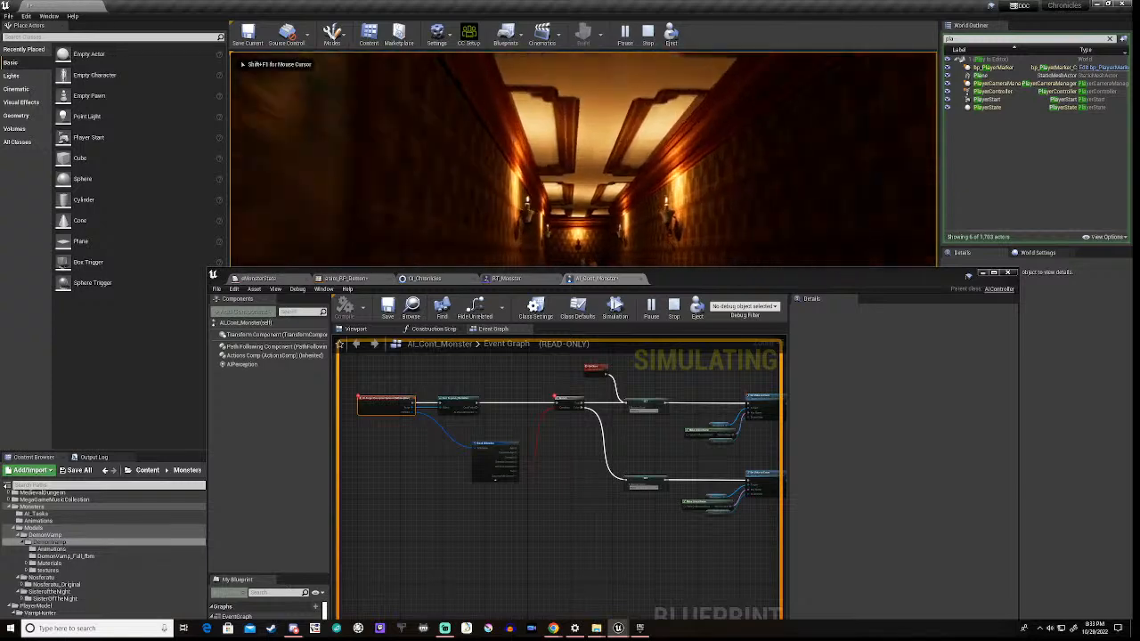
key("w")
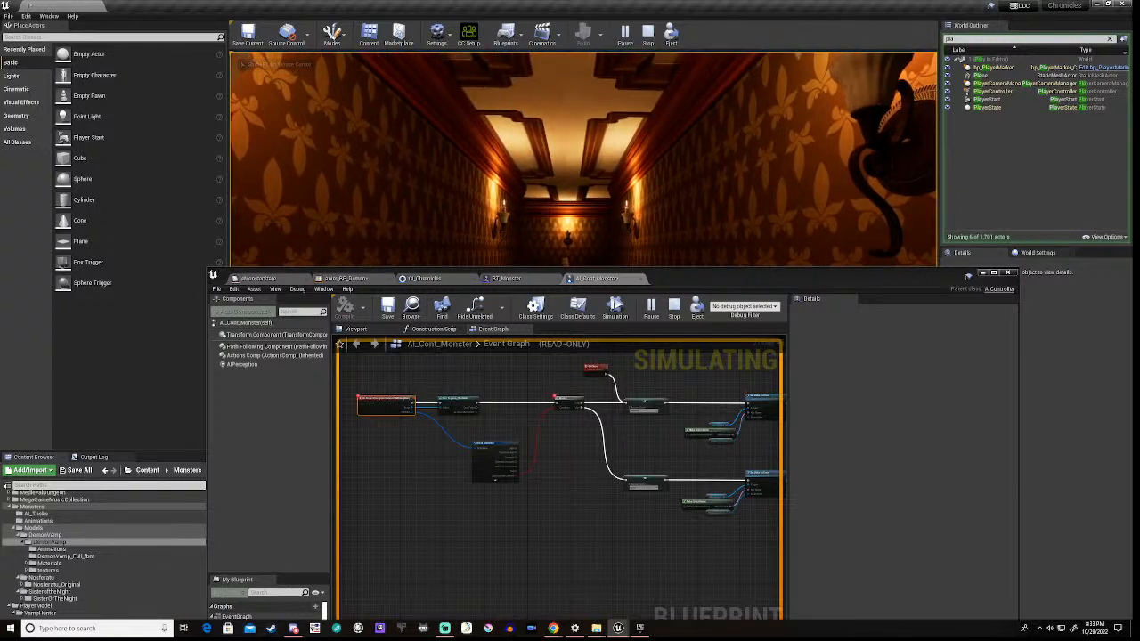
key("w")
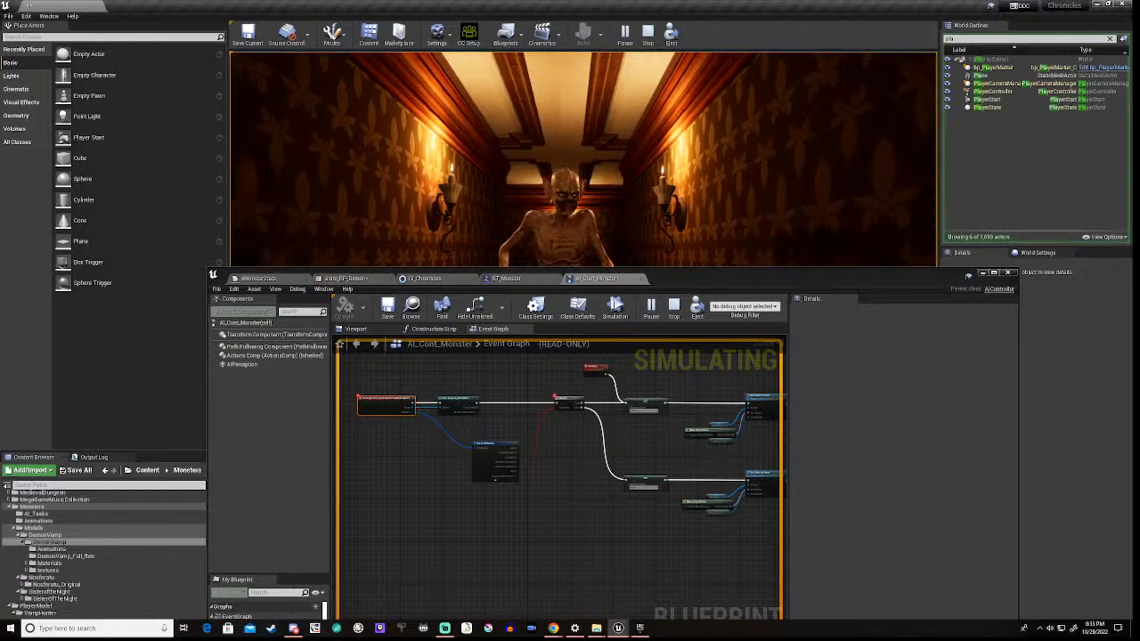
key("s")
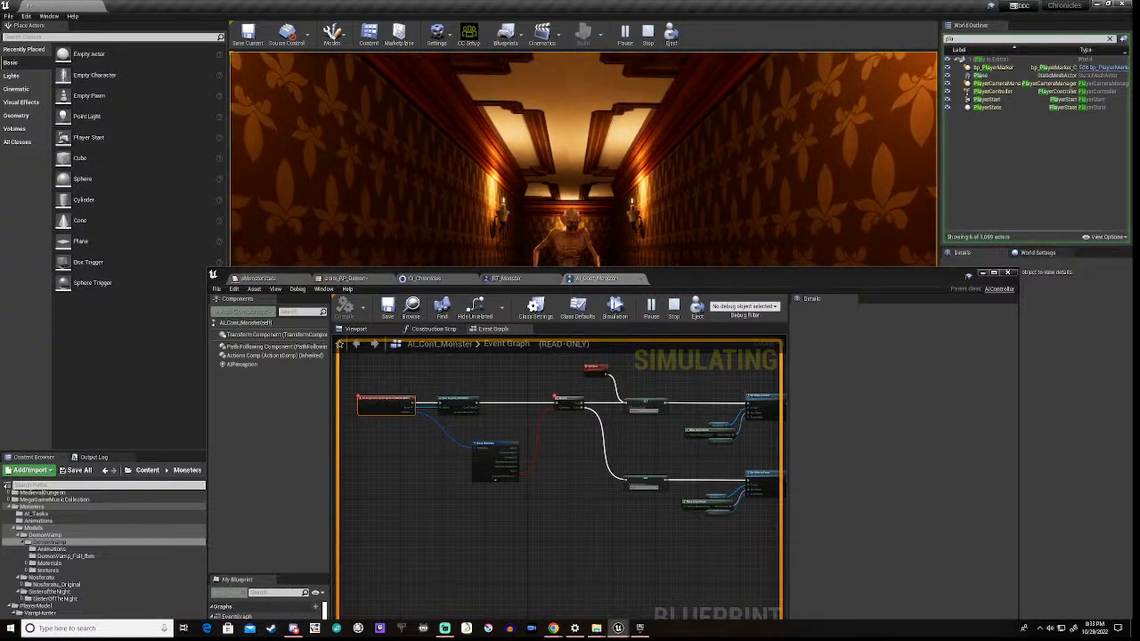
key("Escape")
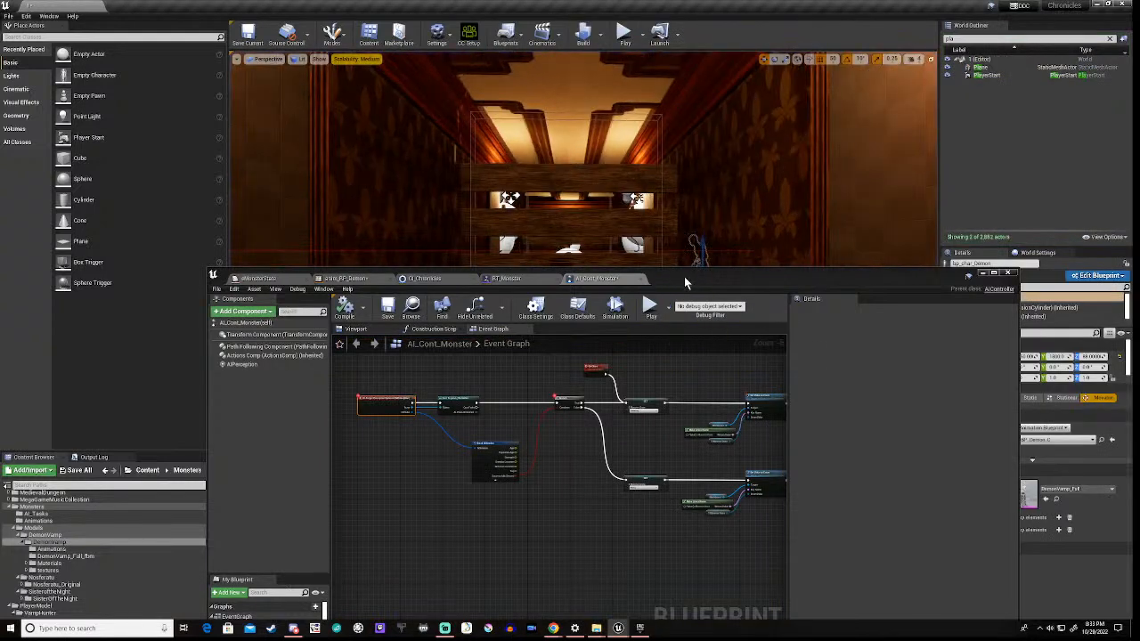
Step: Examine the Set Value as Enum and Set Value as Bool nodes for the PlayerDetected key in AI_Cont_Monster
left_click_drag(683, 281, 655, 446)
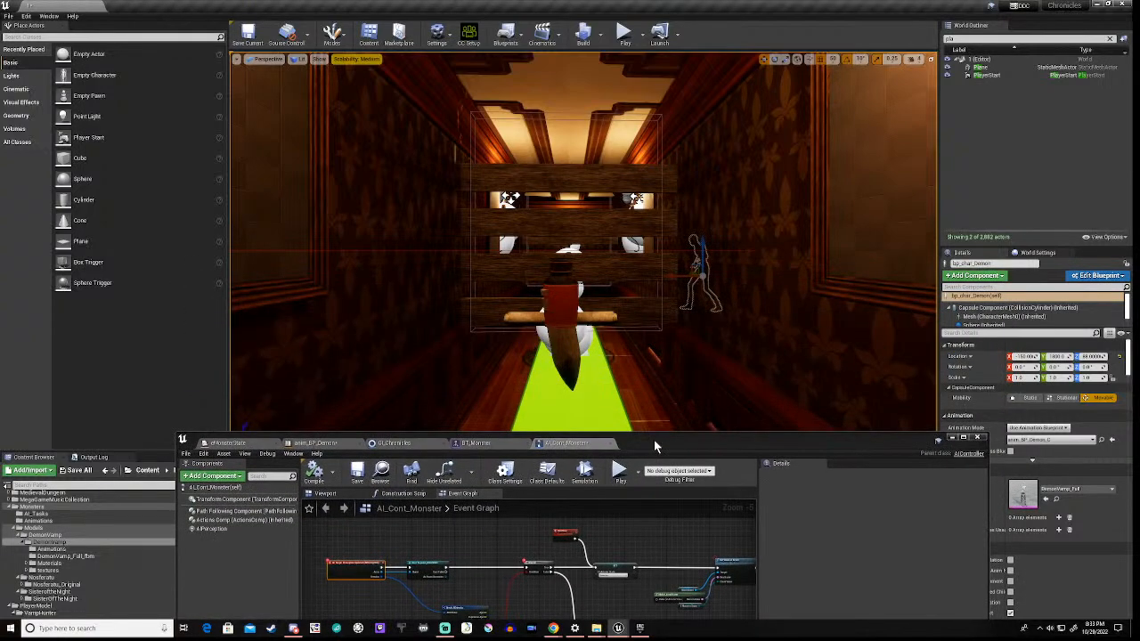
left_click_drag(655, 445, 613, 325)
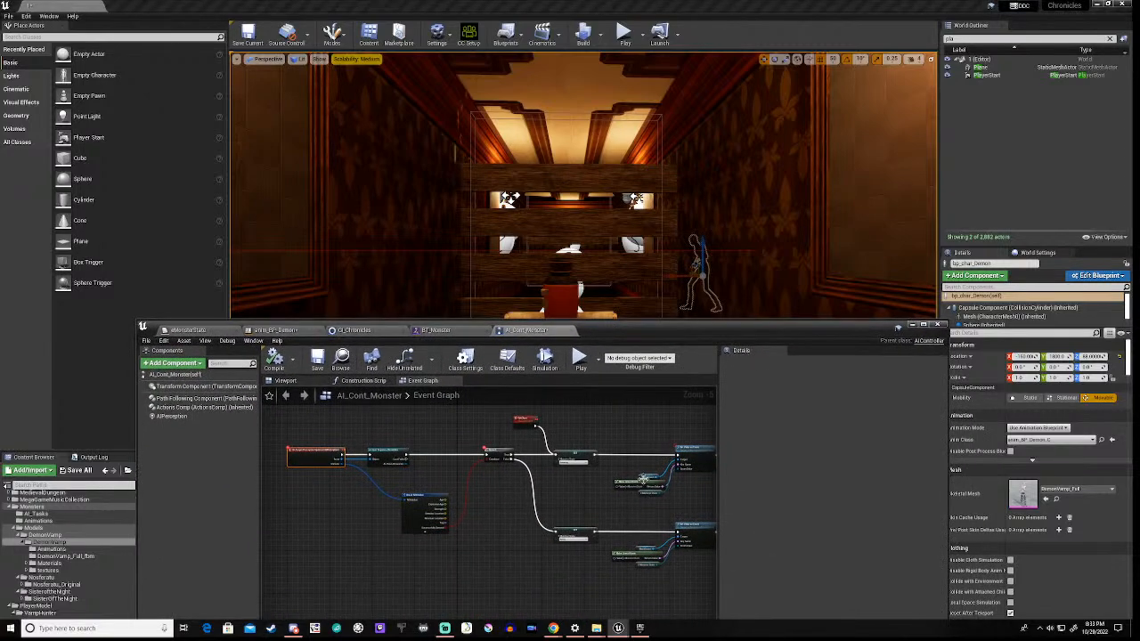
scroll(642, 479, "up", 6)
right_click_drag(597, 459, 258, 474)
right_click_drag(597, 463, 551, 458)
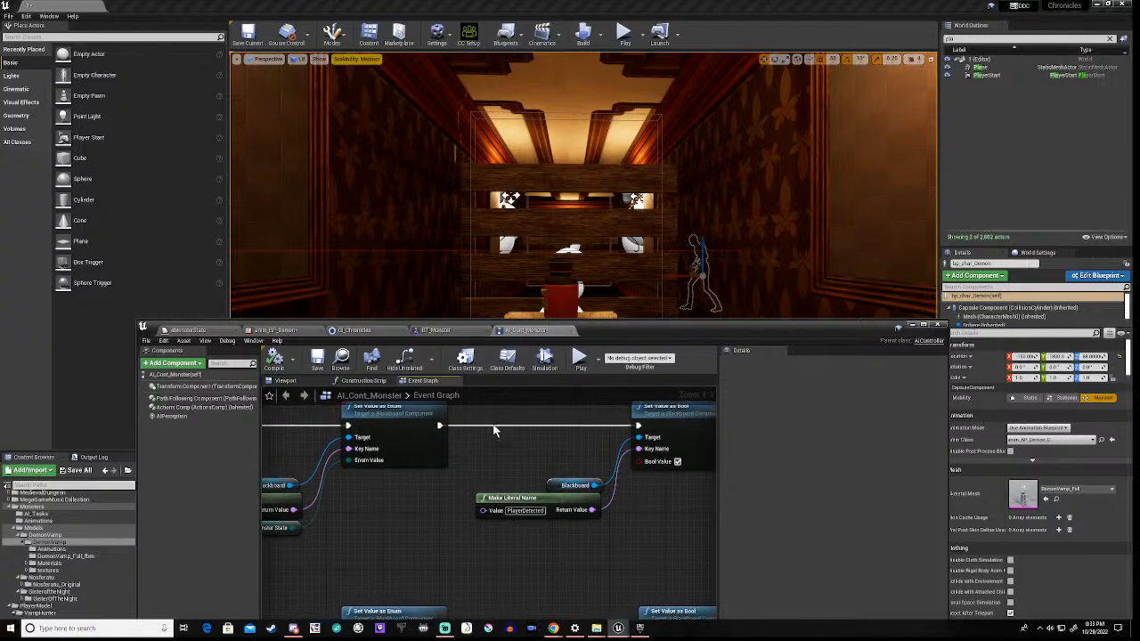
Step: Inspect the Waiting, Wandering, Stunned and Screaming sequences in BT_Monster, following their conditions up to the parent selector
left_click_drag(621, 331, 669, 270)
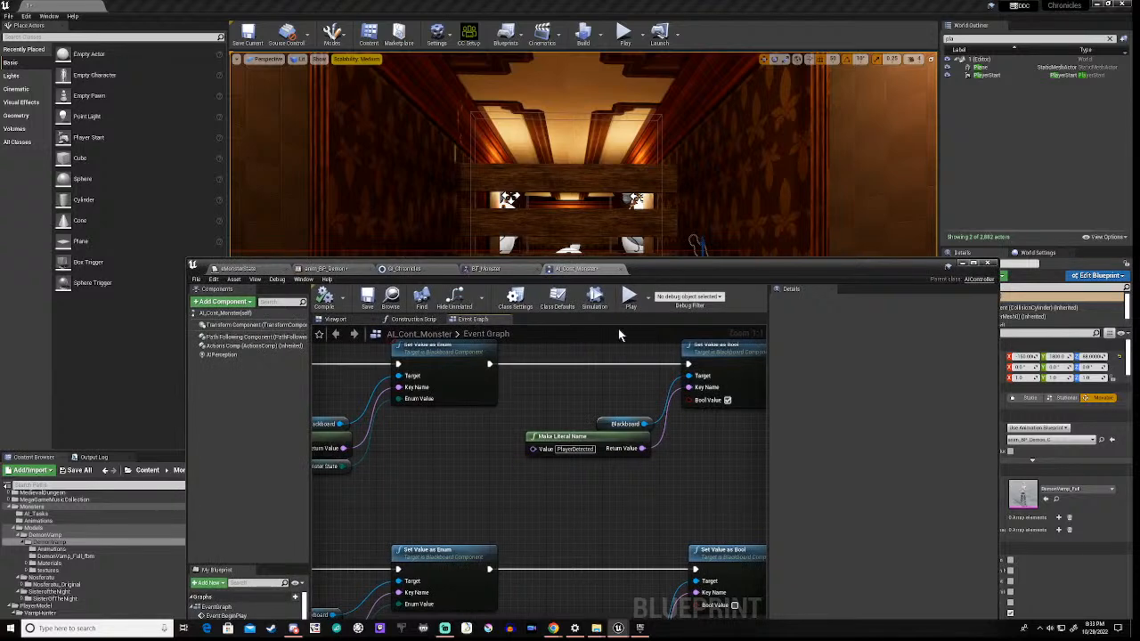
left_click(491, 270)
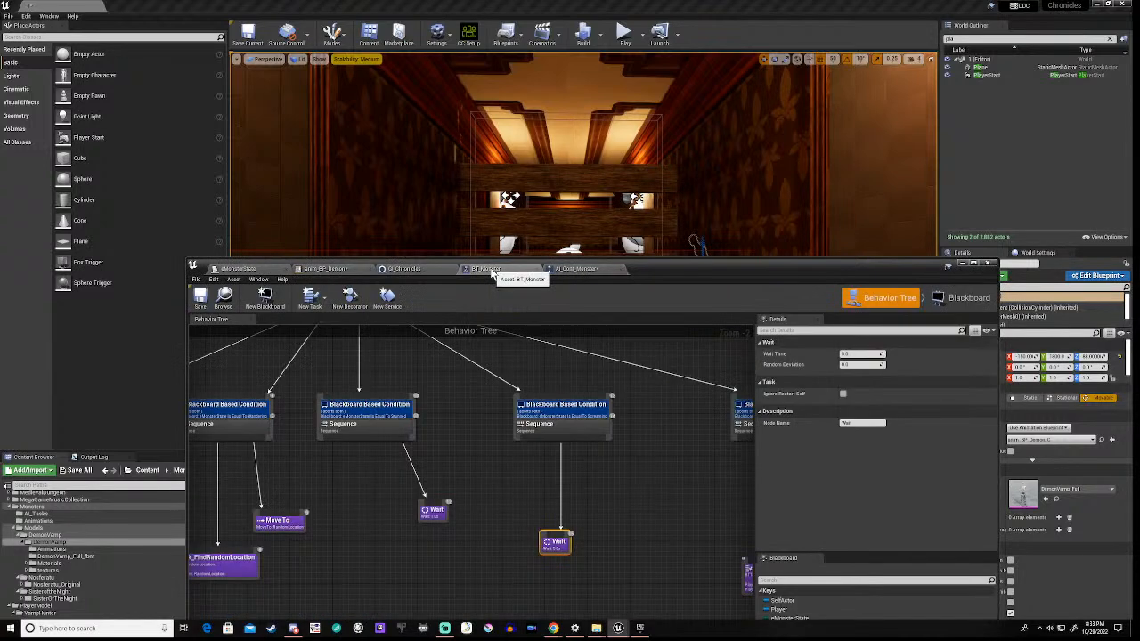
right_click_drag(487, 423, 704, 432)
scroll(530, 458, "up", 2)
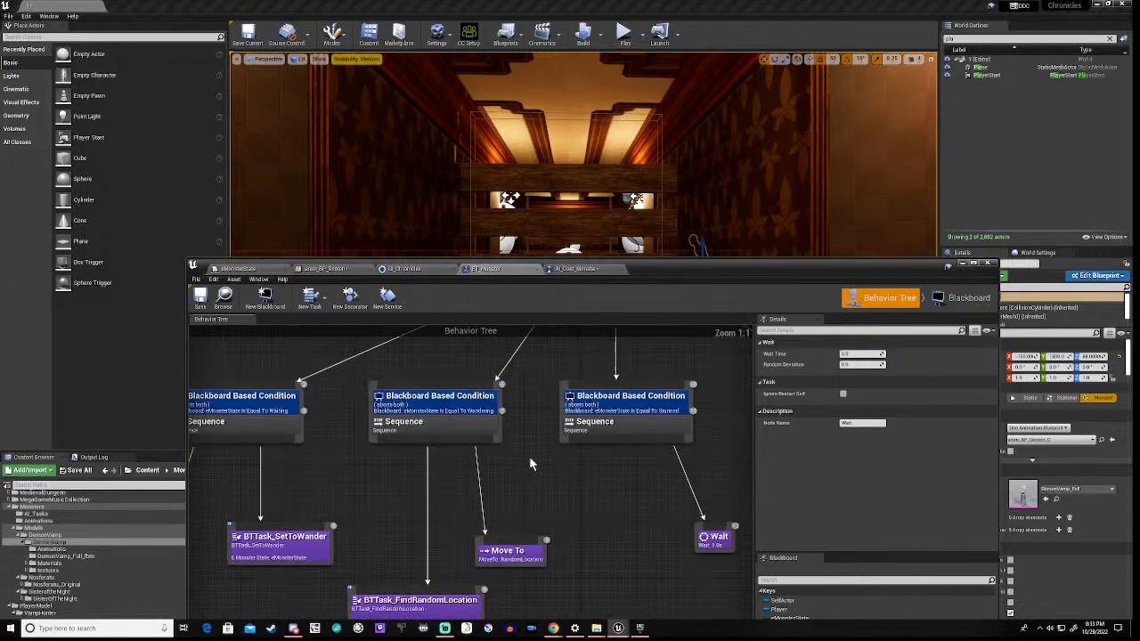
mouse_move(349, 461)
right_mouse_down()
mouse_move(479, 462)
mouse_move(359, 447)
right_mouse_up()
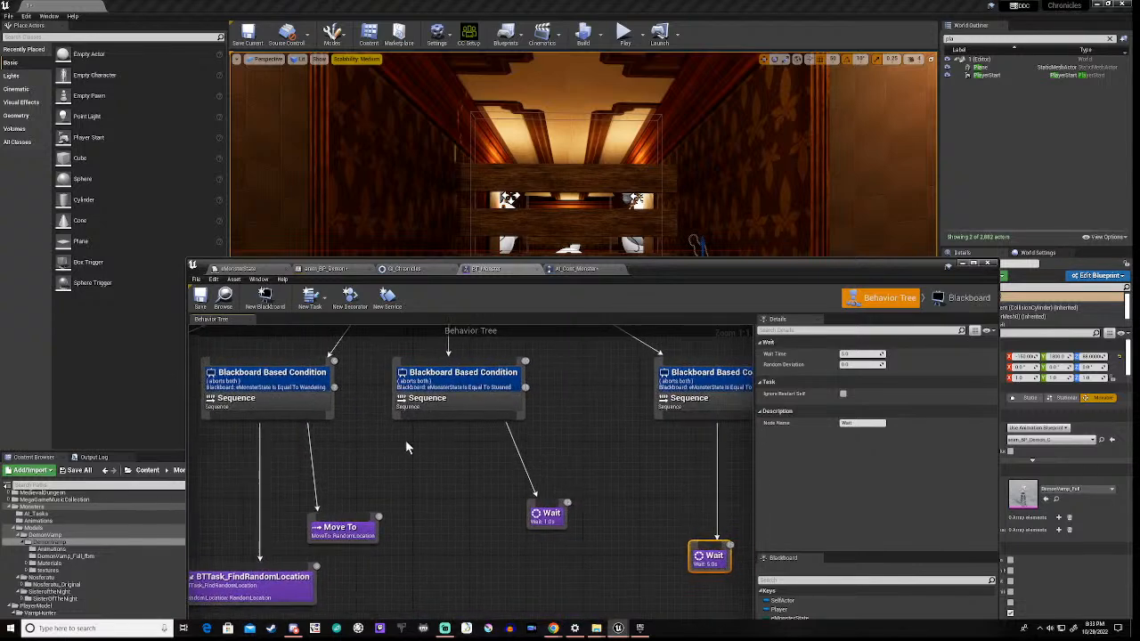
right_click_drag(639, 445, 514, 446)
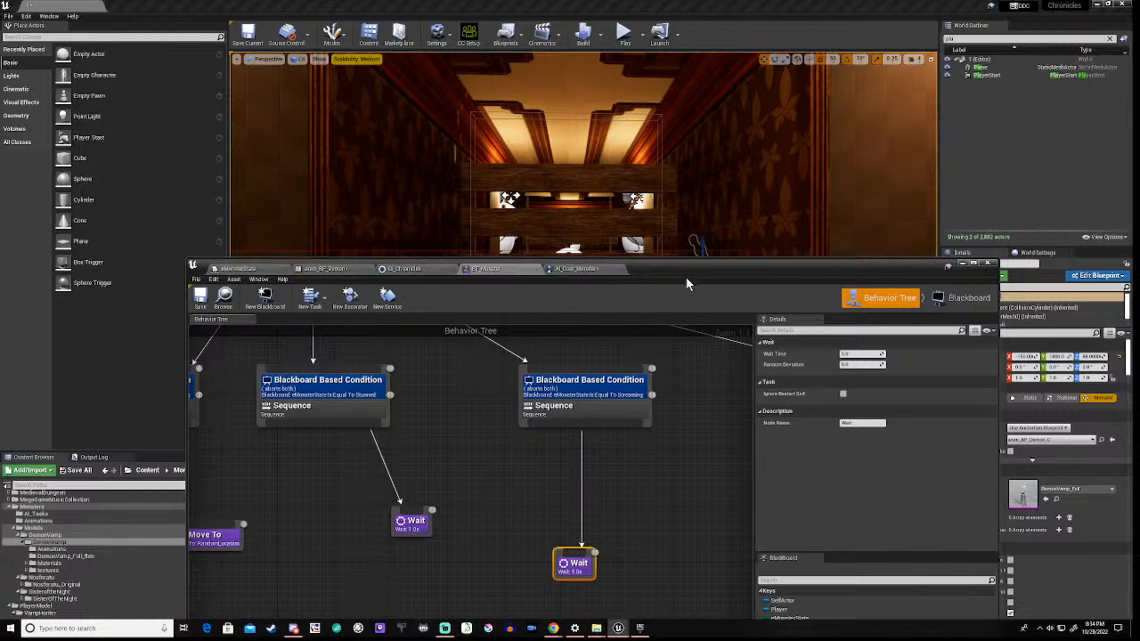
left_click_drag(707, 268, 754, 193)
right_click_drag(360, 400, 389, 493)
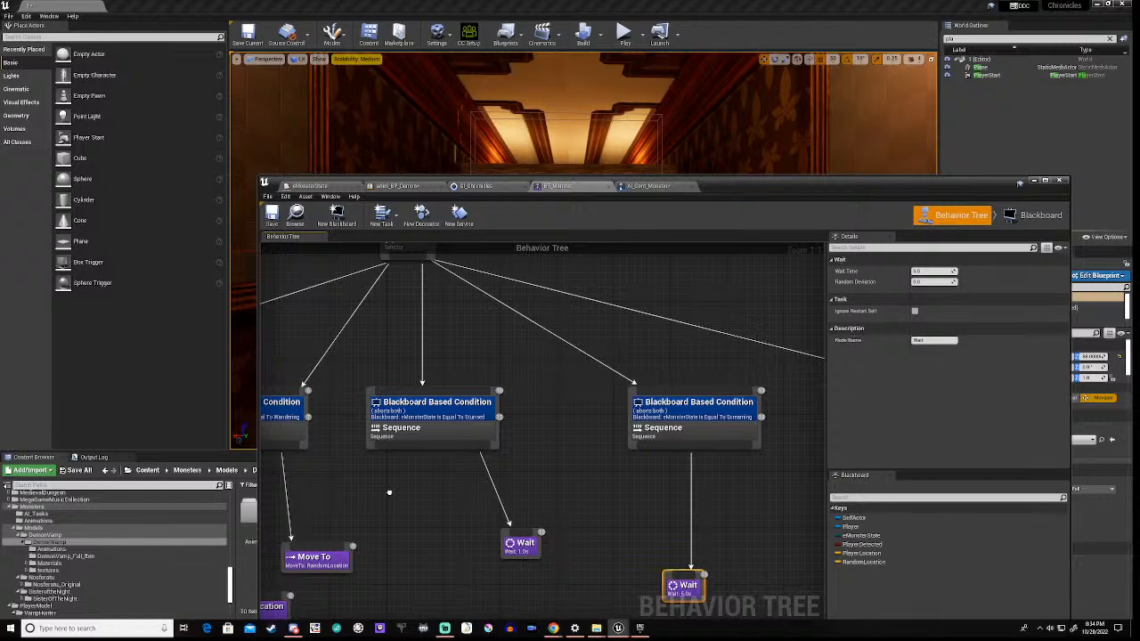
Step: Examine the monster behavior tree's state branches and the Idle to Scream transition rule in anim_BP_Demon
right_click_drag(389, 493, 318, 491)
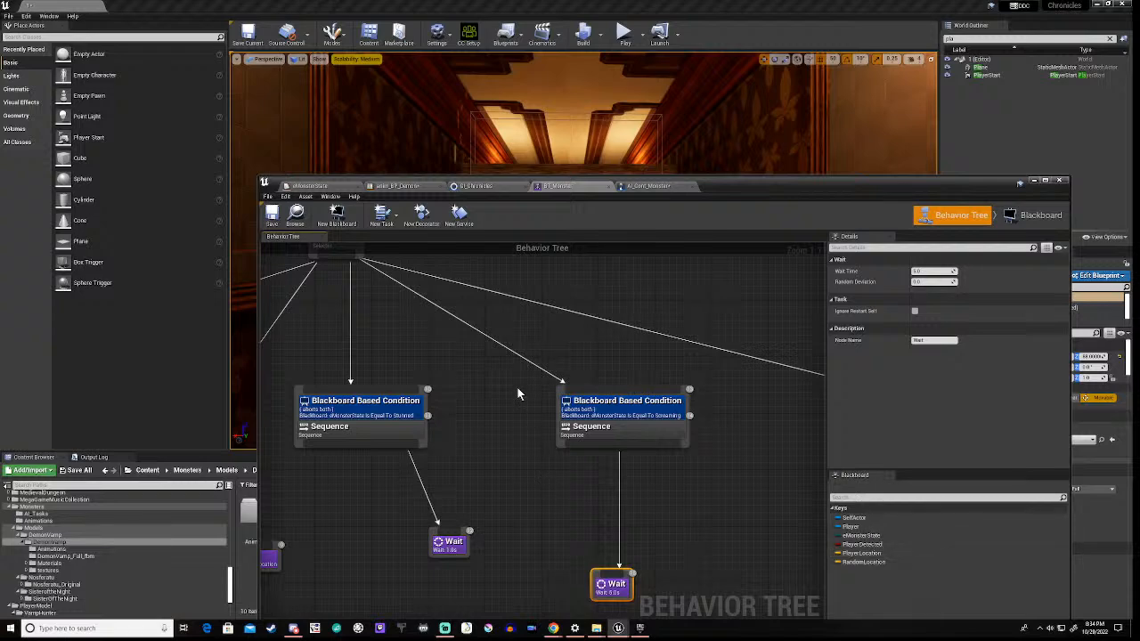
scroll(517, 389, "down", 4)
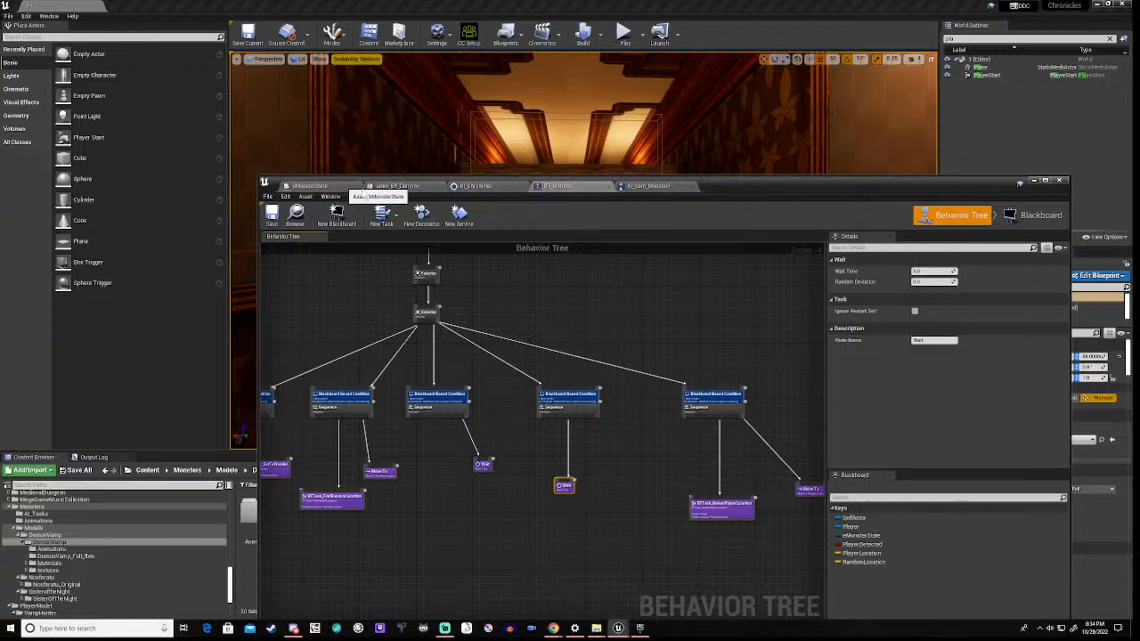
left_click(403, 189)
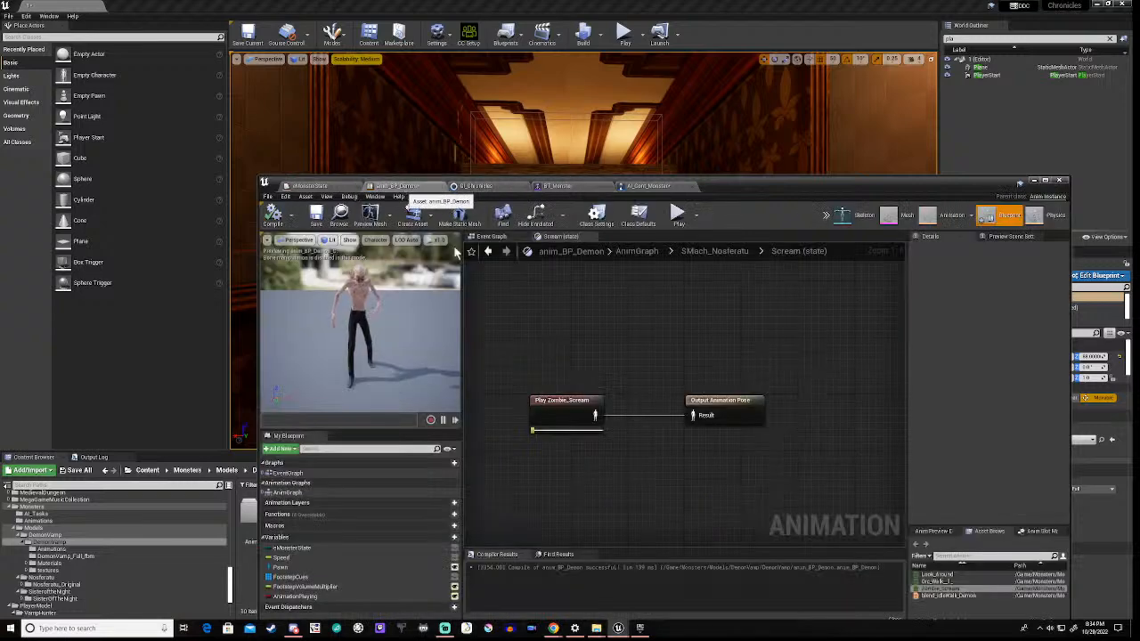
right_click_drag(554, 459, 601, 436)
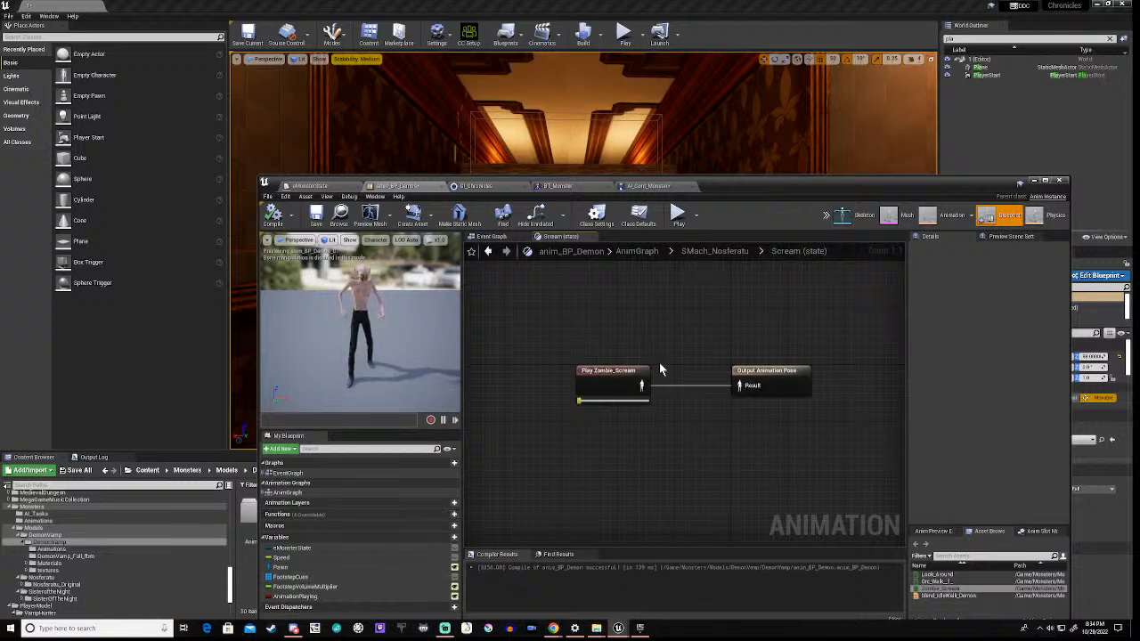
left_click(712, 252)
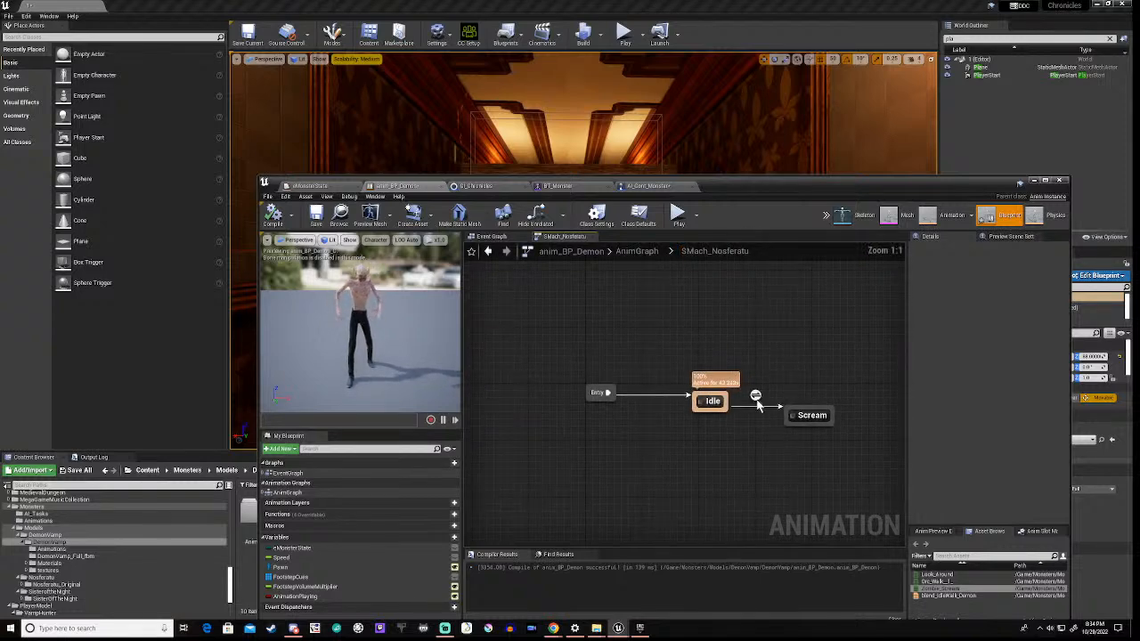
double_click(756, 396)
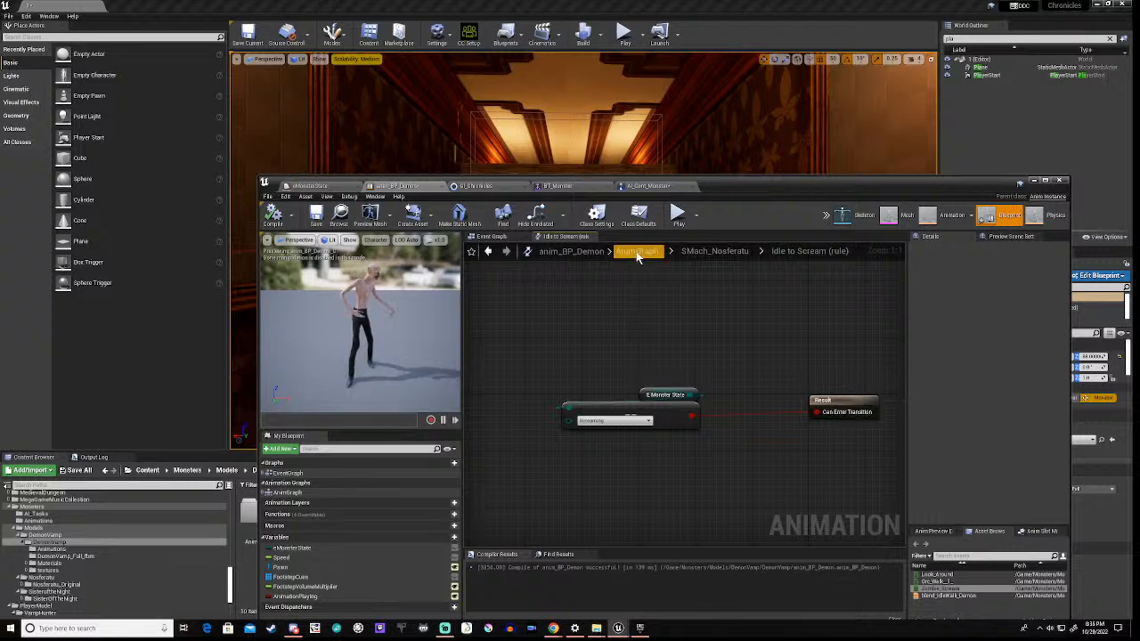
left_click(702, 252)
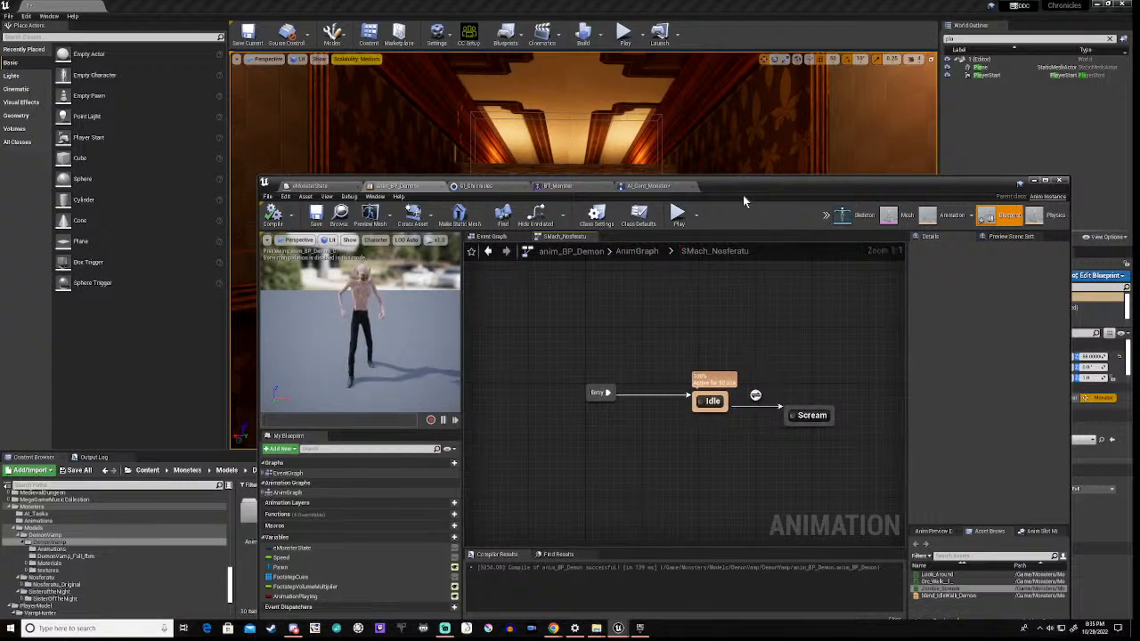
Step: Play-test the level with the SMach_Nosferatu graph in view, walk along the corridor to meet the demon, and end the session
left_click_drag(745, 183, 669, 349)
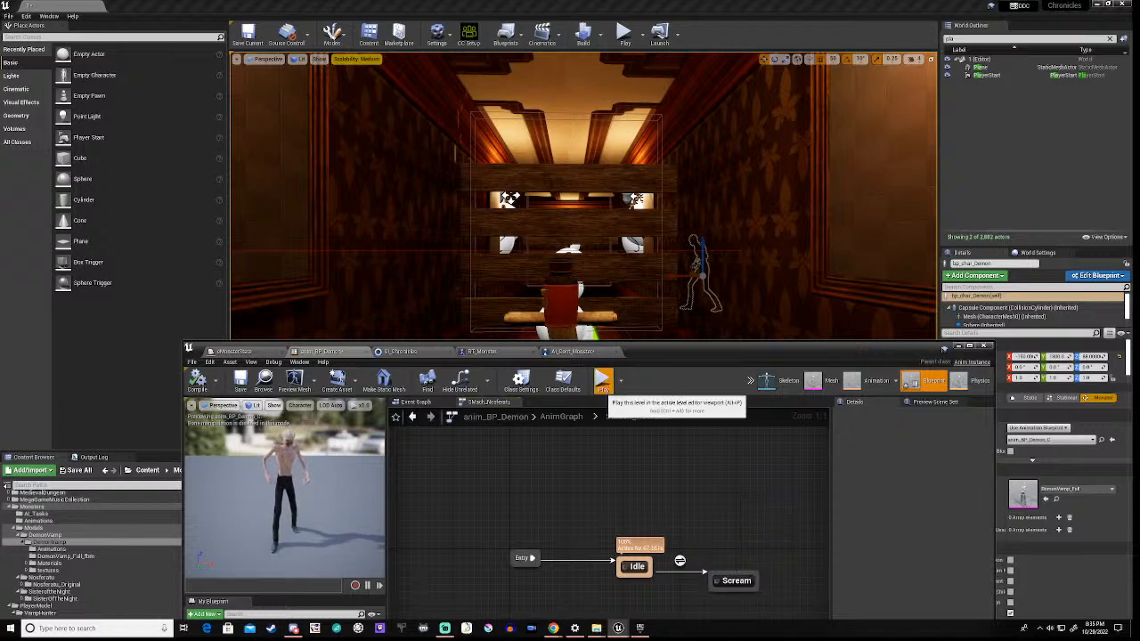
left_click(602, 381)
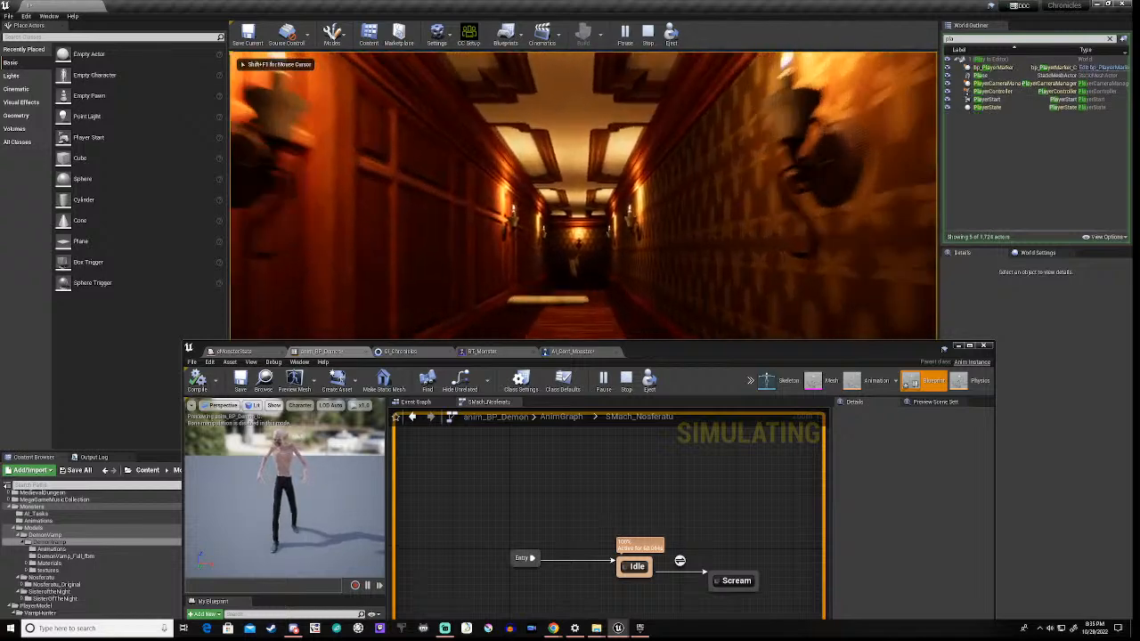
key("w")
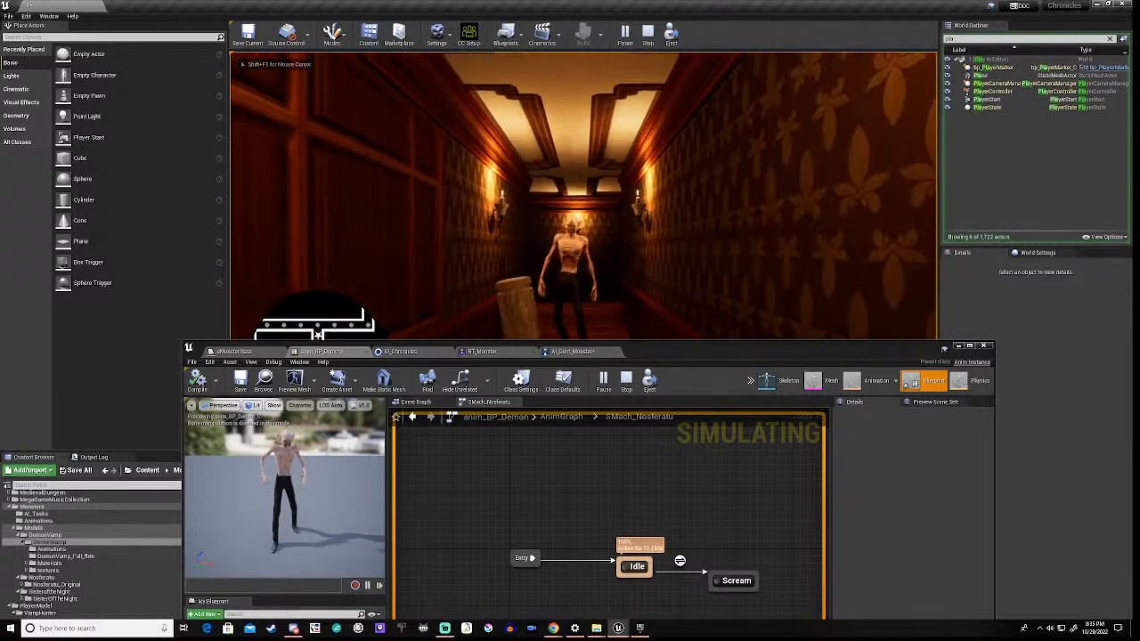
key("w")
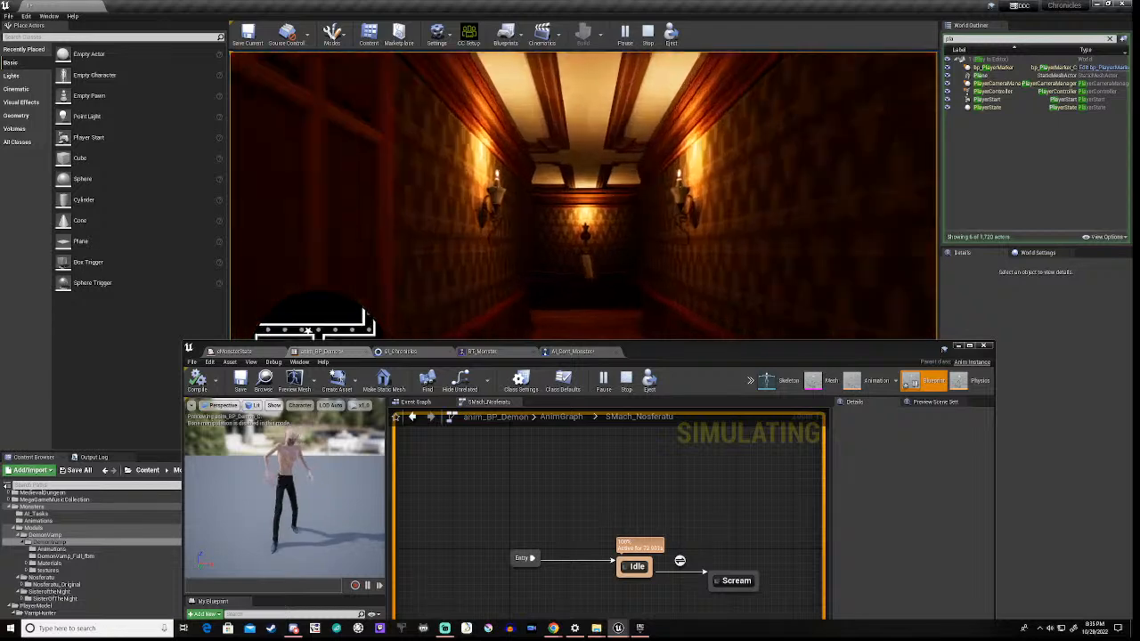
key("w")
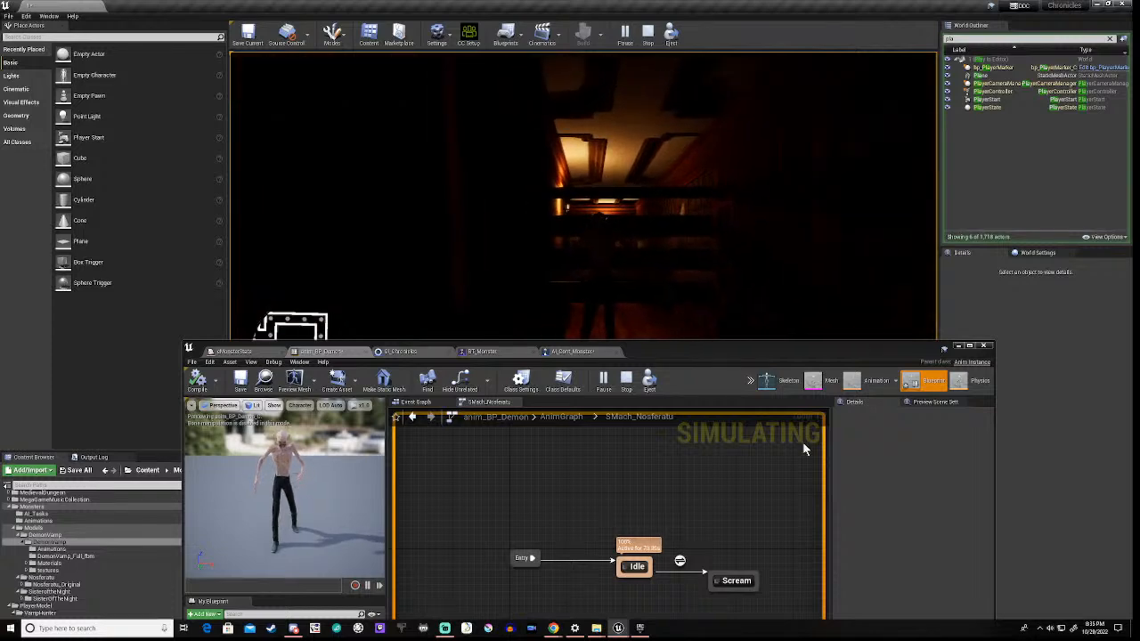
key("Escape")
left_click_drag(691, 350, 683, 259)
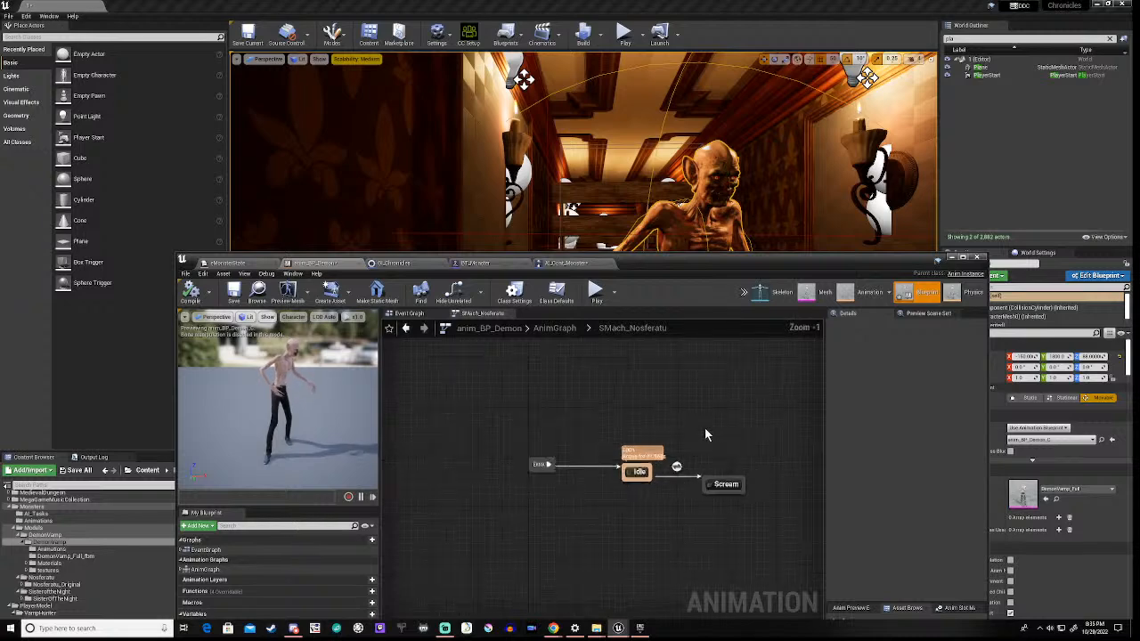
Step: Add a breakpoint to the GotClose custom event in the AI_Cont_Monster event graph
scroll(552, 422, "down", 3)
right_click_drag(553, 423, 540, 422)
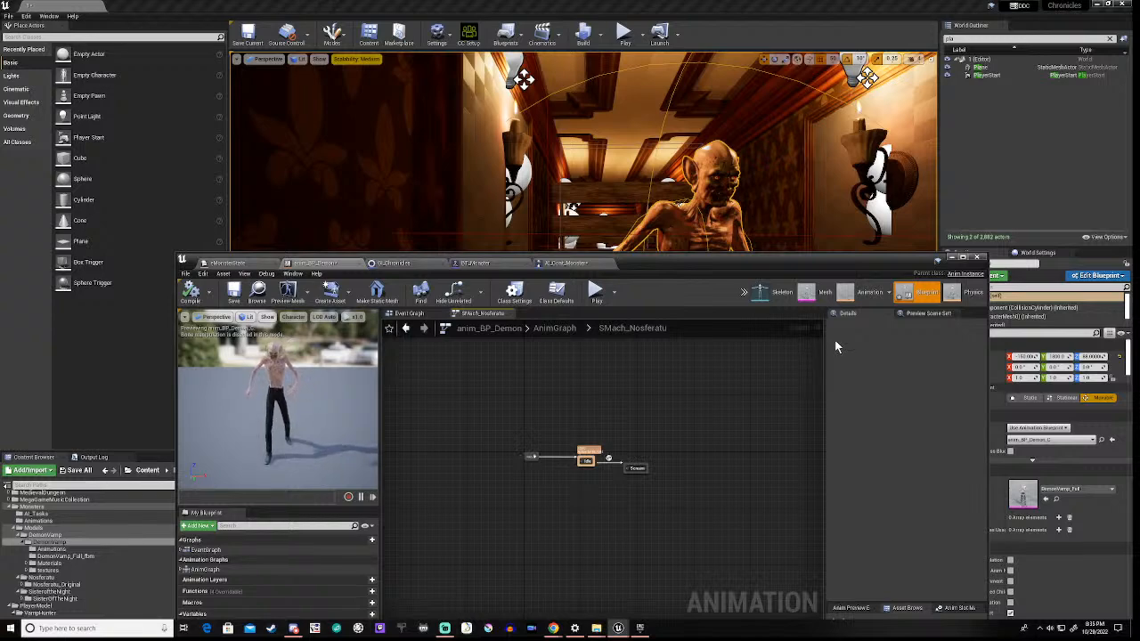
left_click(545, 265)
right_click_drag(338, 459, 524, 450)
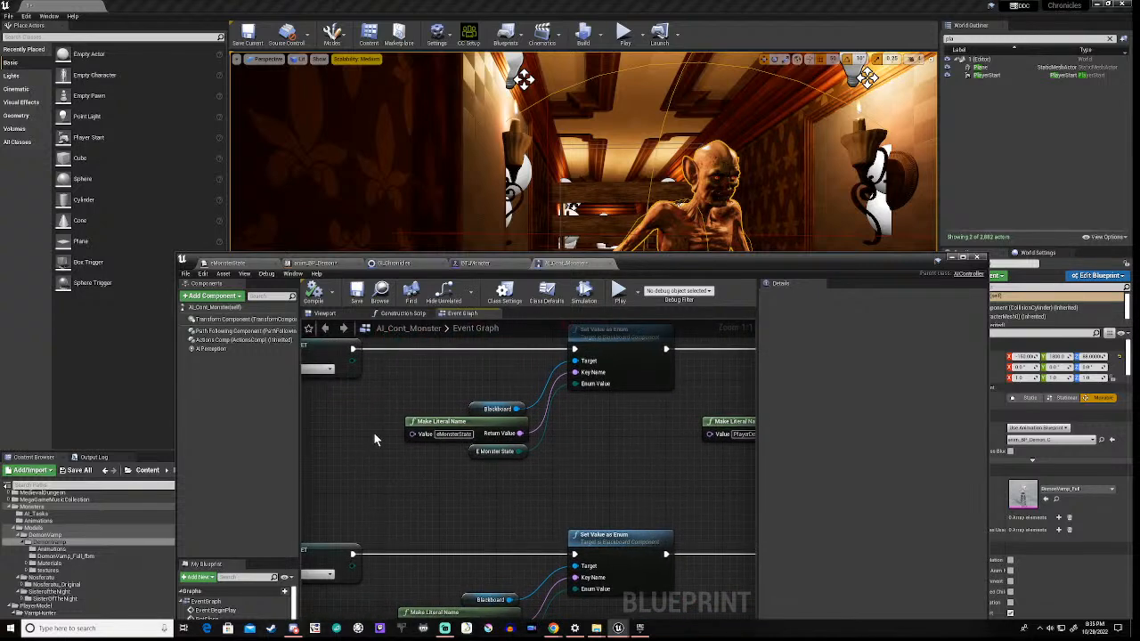
right_click_drag(375, 434, 916, 495)
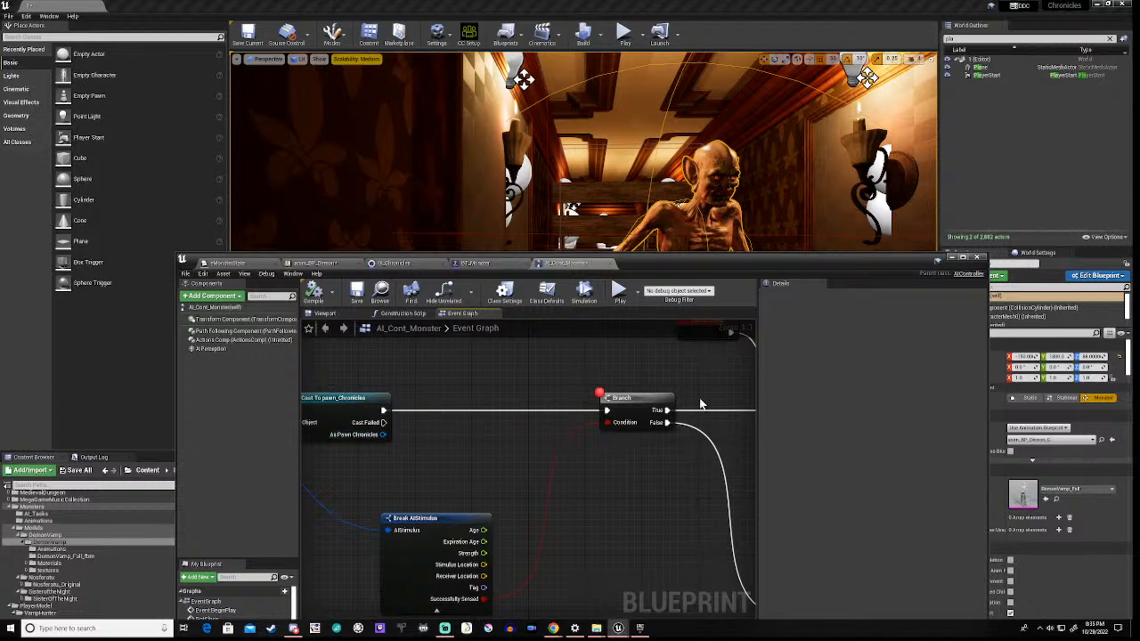
scroll(529, 436, "down", 7)
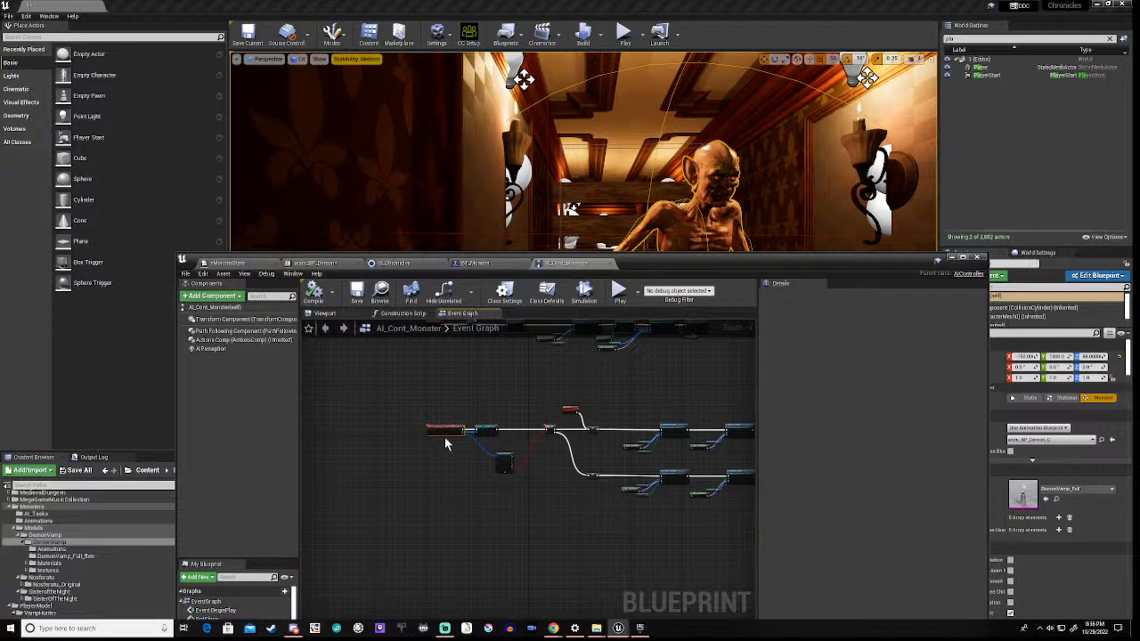
left_click(570, 409)
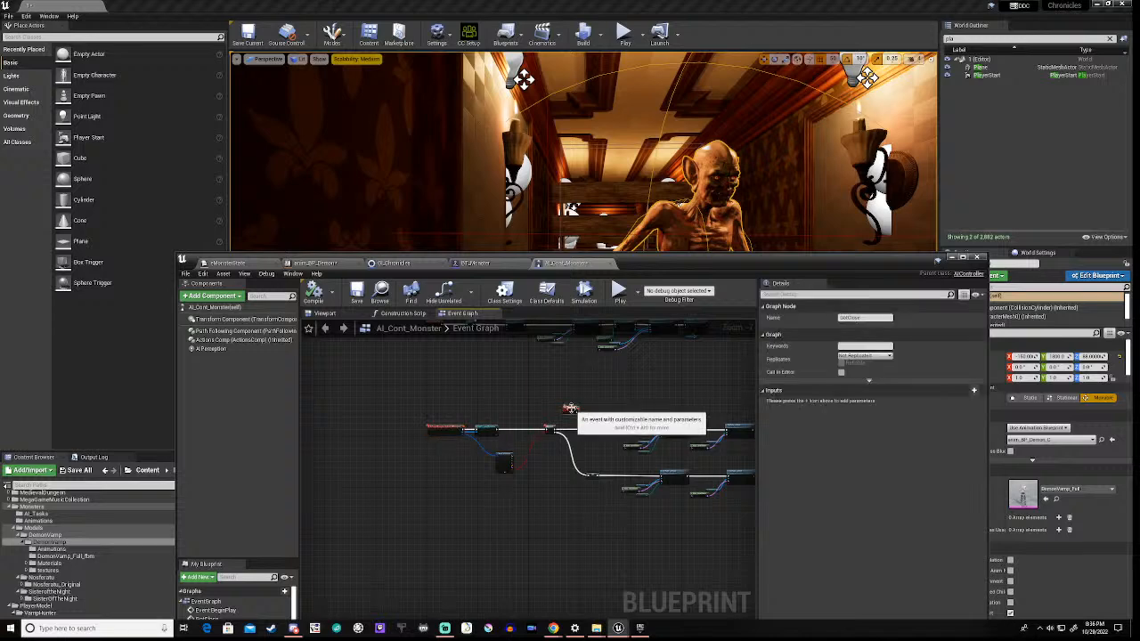
right_click(569, 409)
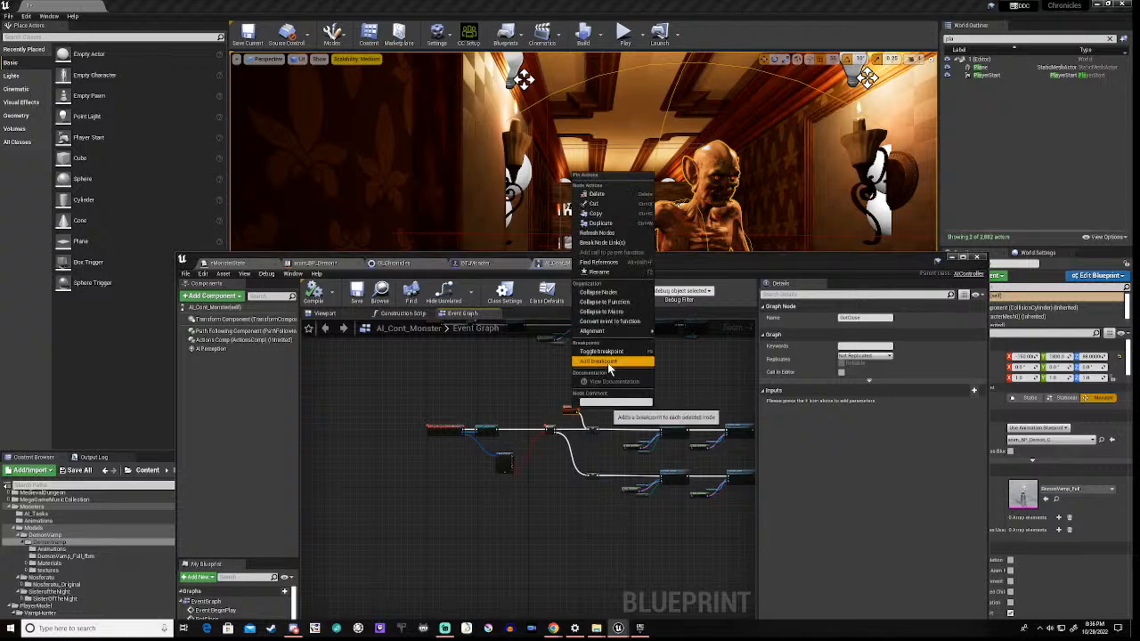
left_click(599, 361)
scroll(573, 442, "up", 7)
right_click_drag(585, 373, 582, 466)
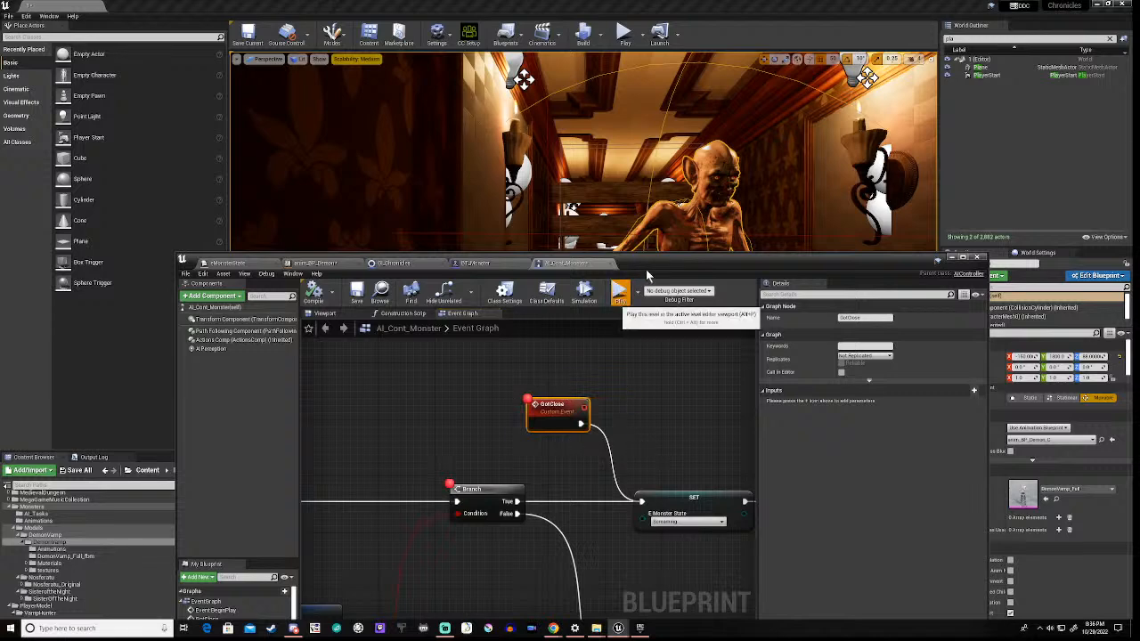
Step: Play the level until the GotClose breakpoint triggers, resume execution to watch the demon, and stop the simulation
left_click(618, 292)
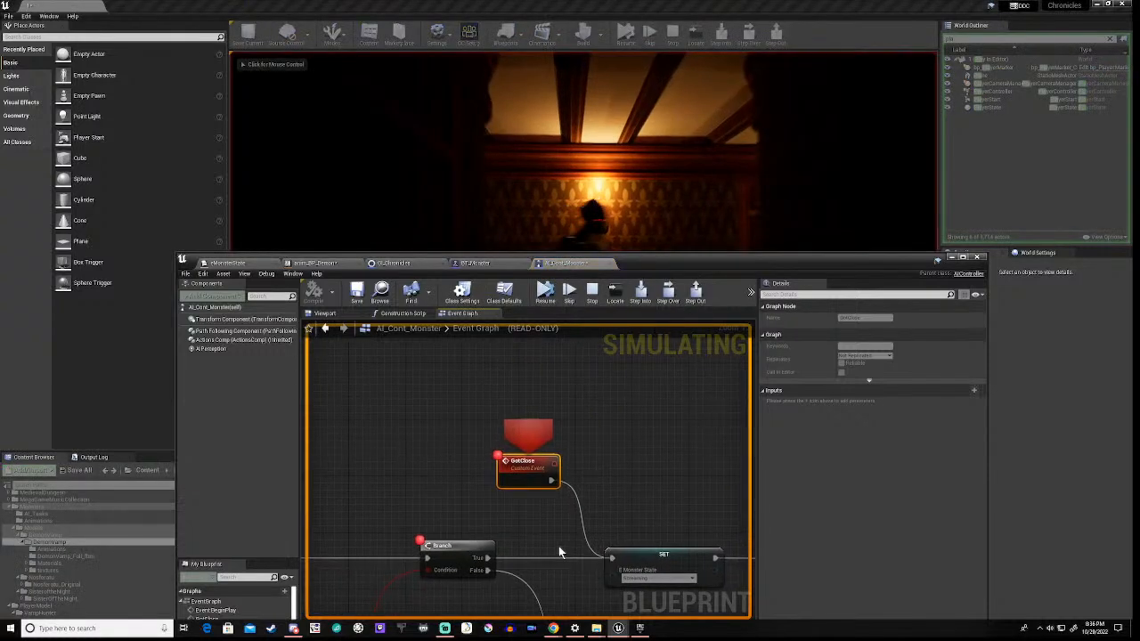
left_click_drag(657, 263, 654, 459)
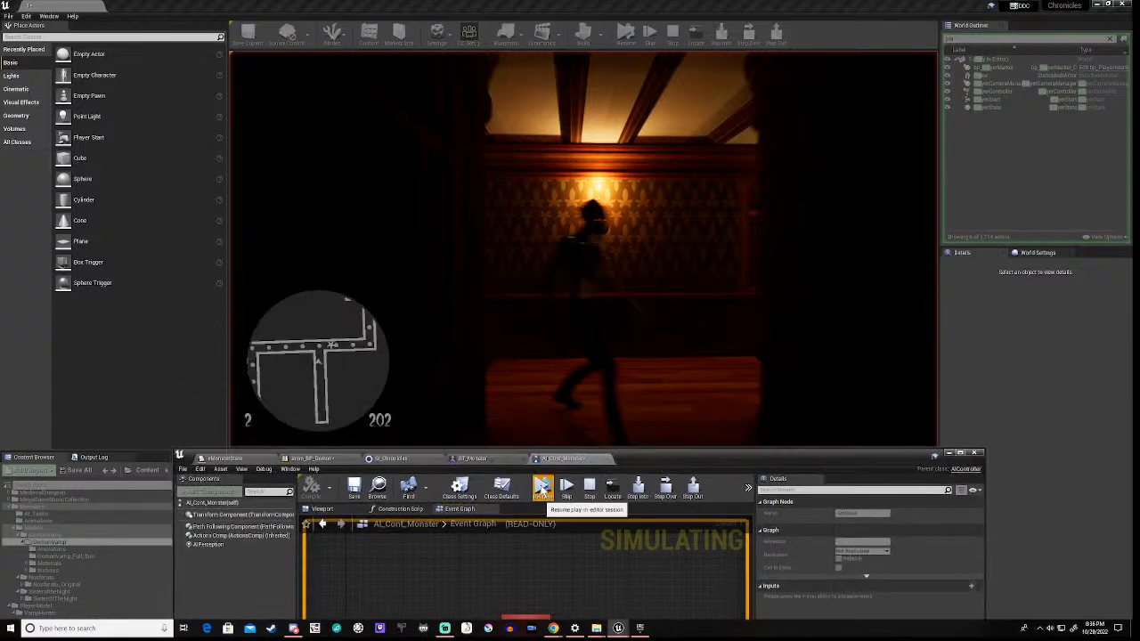
left_click(542, 488)
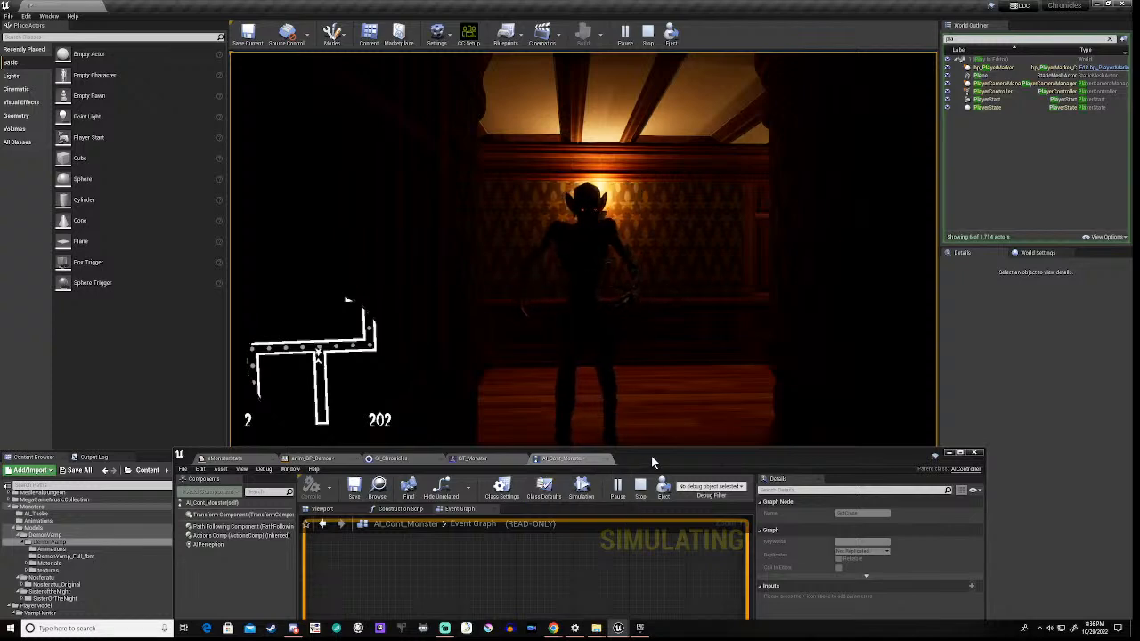
left_click_drag(651, 454, 682, 260)
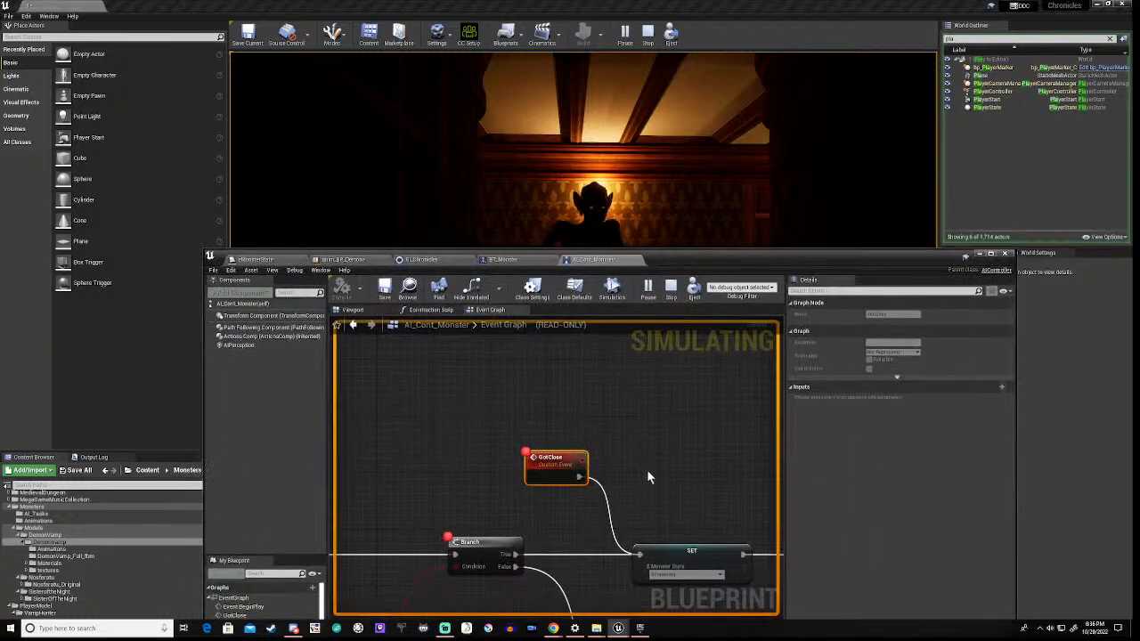
scroll(646, 470, "down", 5)
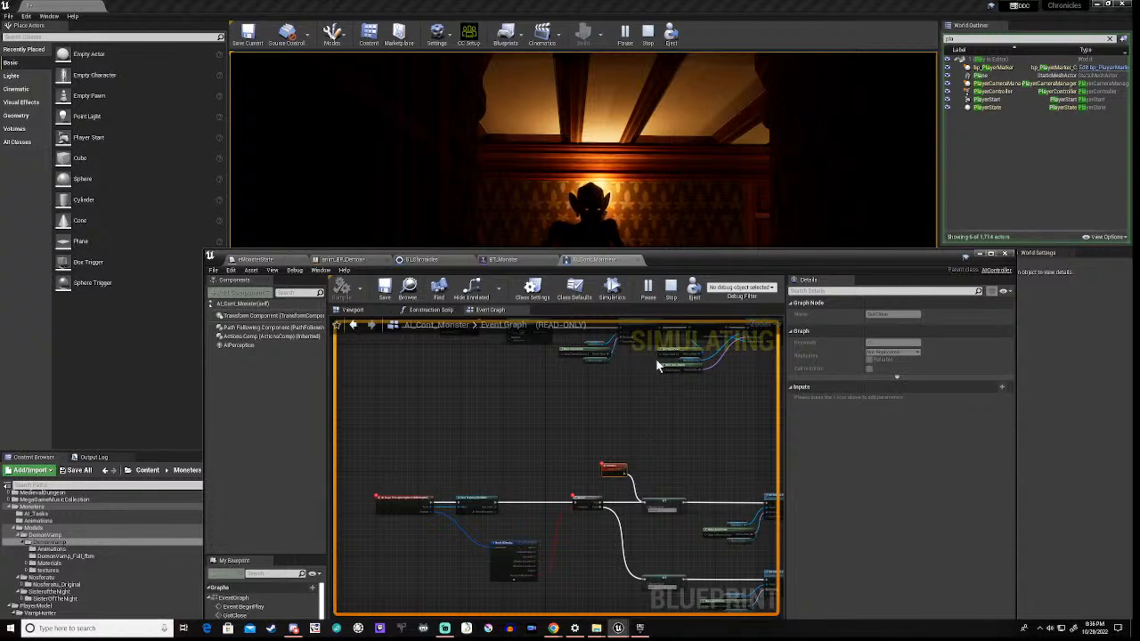
left_click(672, 290)
Step: Set E Monster State to Chasing on the SET node fed by GotClose and the Branch's True output, and compile the blueprint
right_click_drag(679, 469, 527, 430)
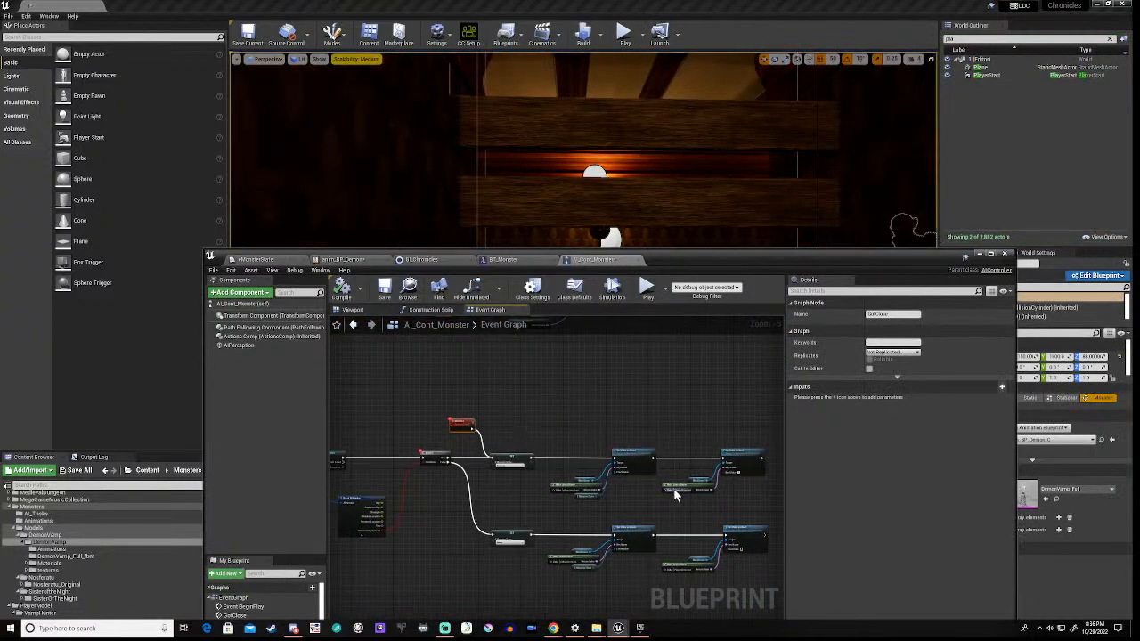
scroll(674, 492, "up", 5)
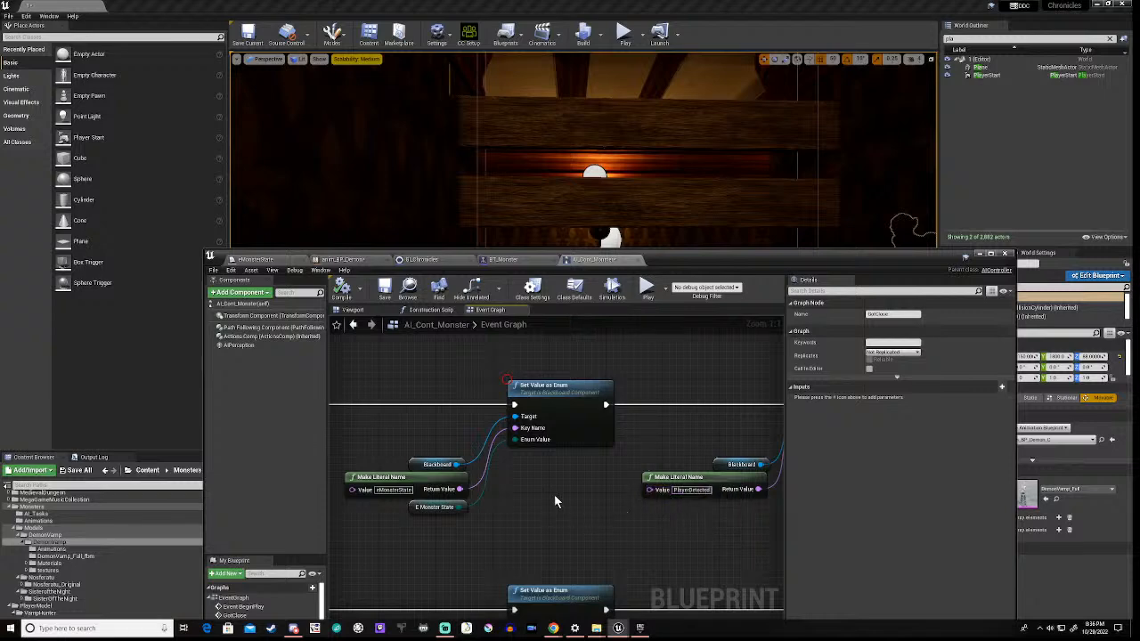
scroll(554, 494, "down", 3)
right_click_drag(522, 517, 748, 526)
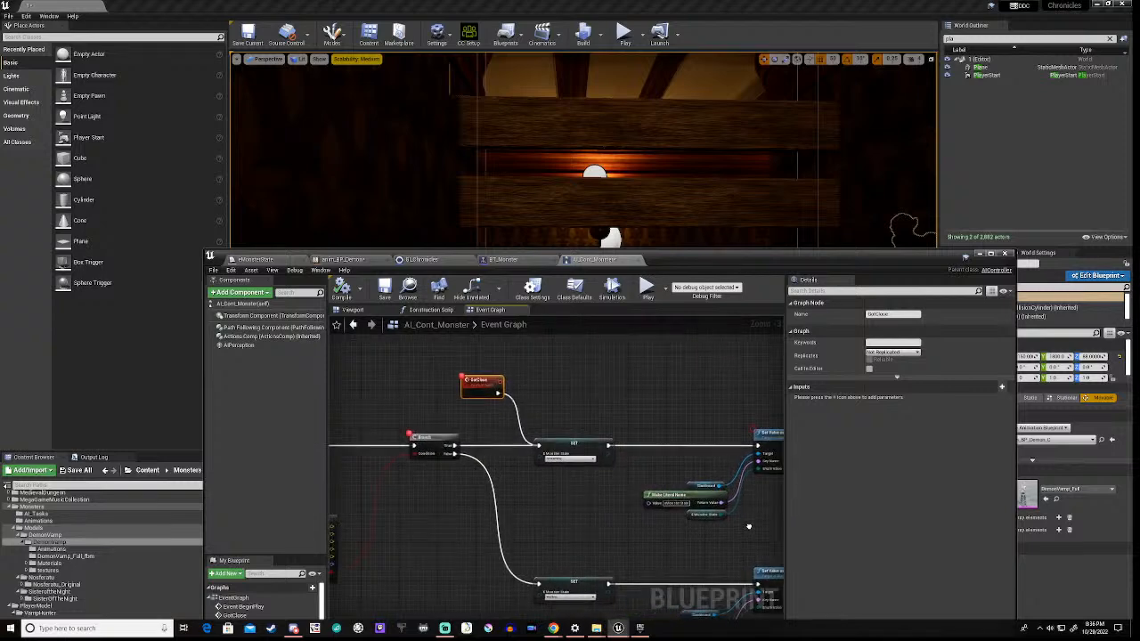
scroll(549, 474, "up", 2)
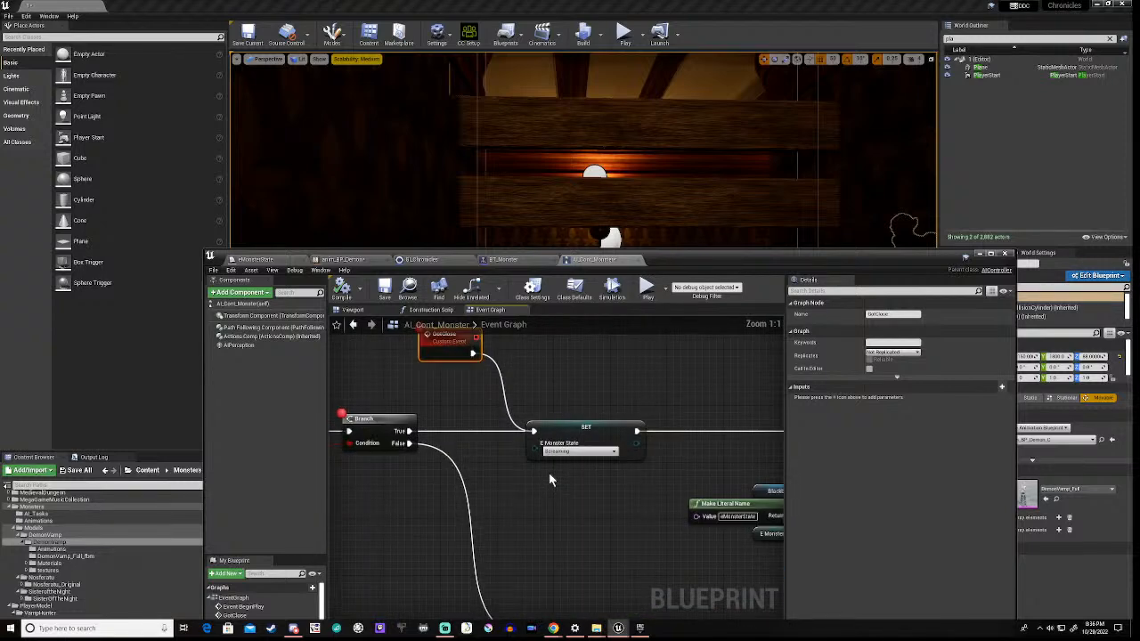
left_click(575, 453)
left_click(559, 471)
right_click_drag(507, 470, 613, 512)
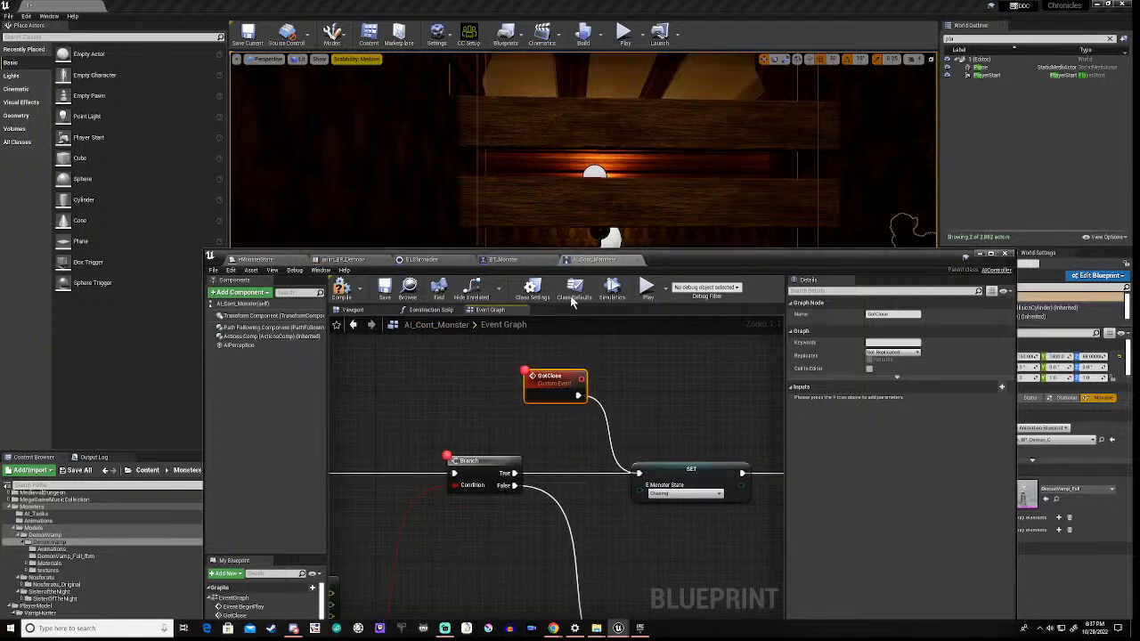
left_click(341, 292)
Step: Examine the Event BeginPlay chain of AI_Cont_Monster, including its Delay and Run Behavior Tree nodes
scroll(465, 405, "down", 5)
right_click_drag(417, 397, 567, 569)
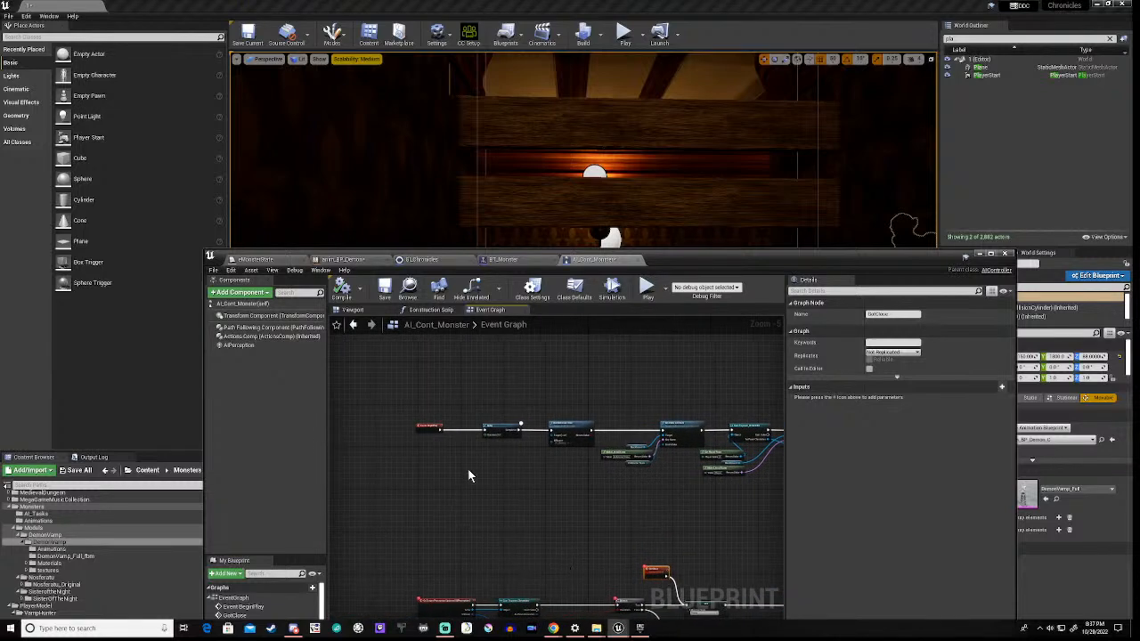
scroll(474, 451, "up", 5)
scroll(488, 446, "down", 3)
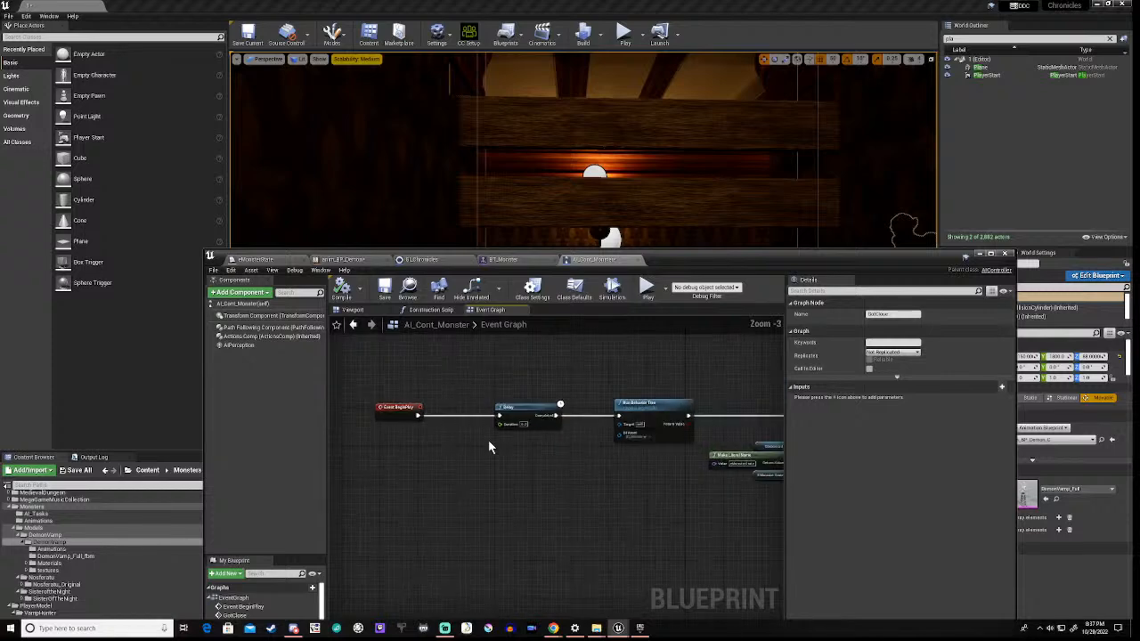
scroll(487, 446, "down", 1)
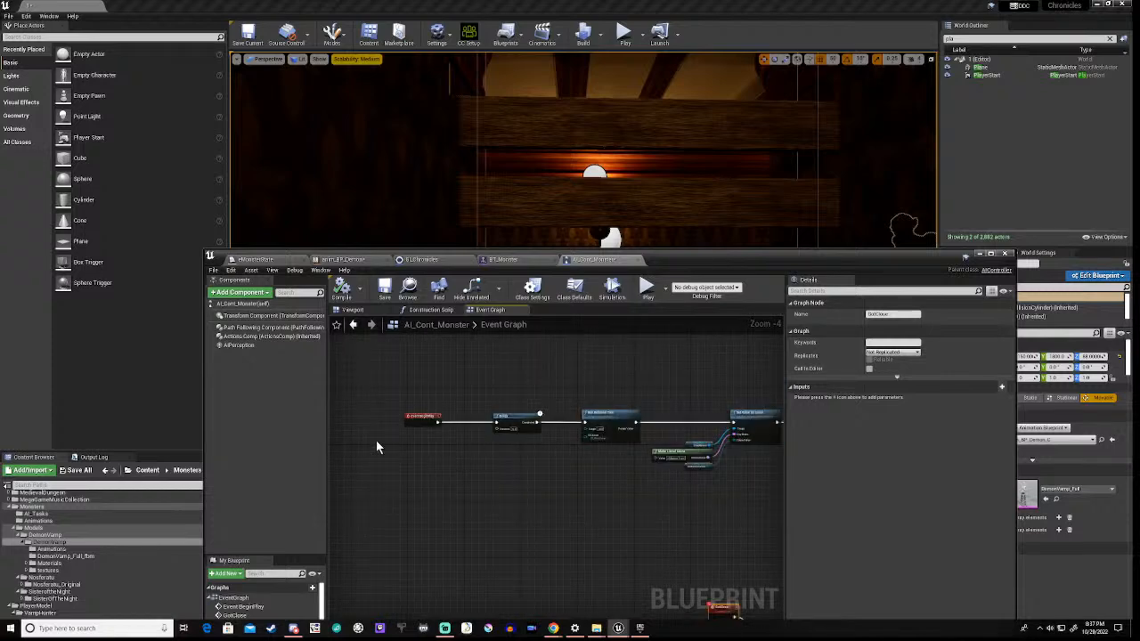
right_click_drag(571, 498, 531, 527)
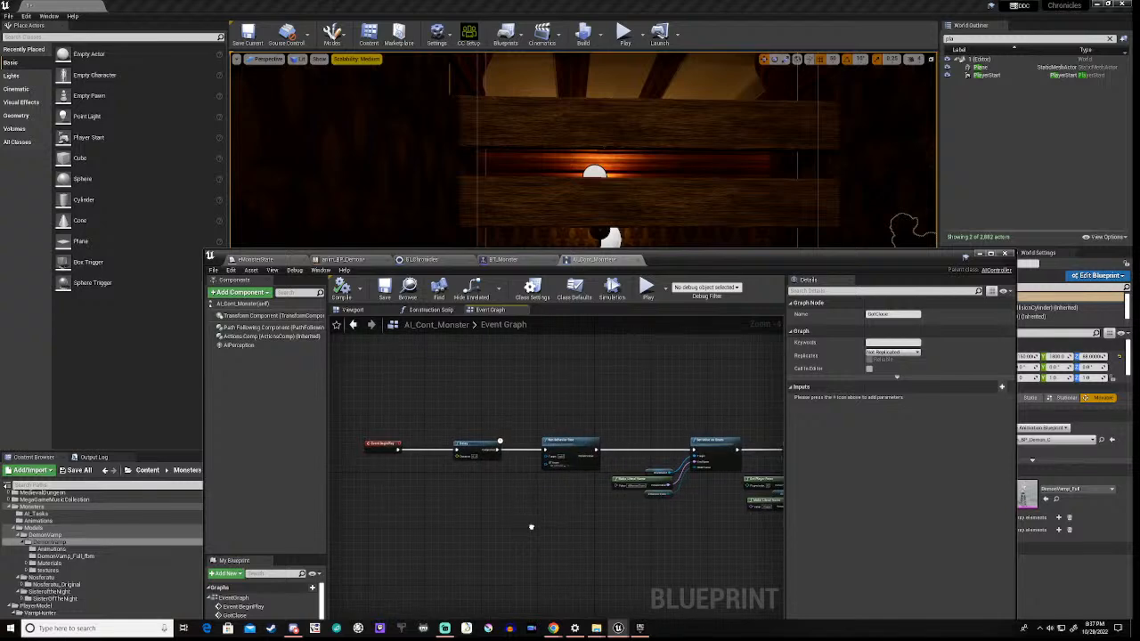
scroll(543, 523, "up", 4)
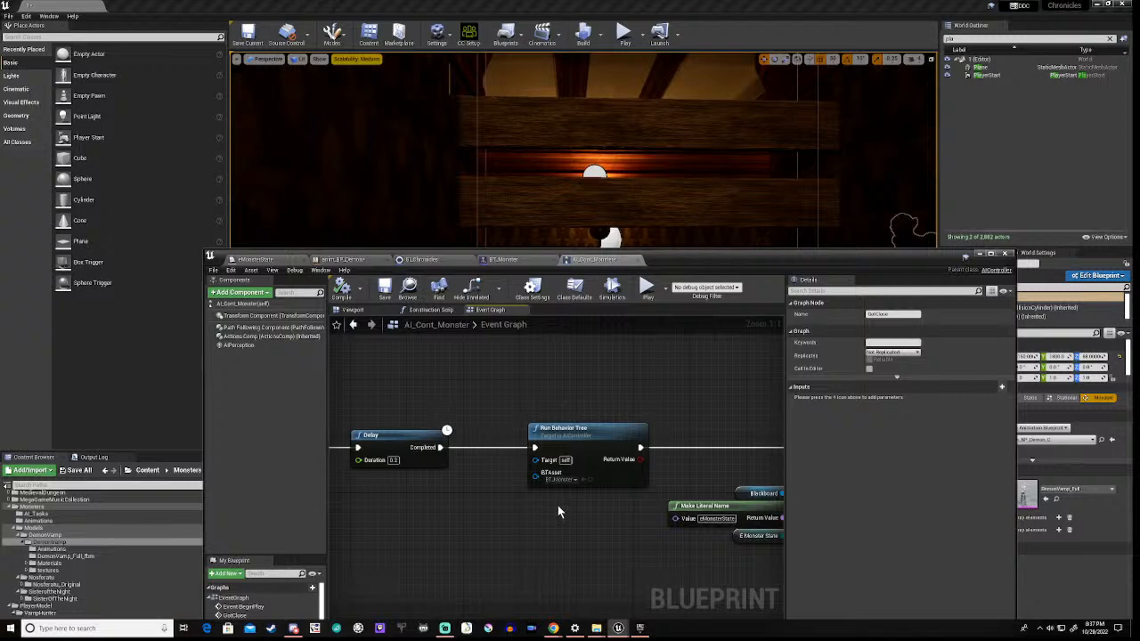
Step: Examine the Set Value as Enum, Cast To pawn_Chronicles and following nodes of the Event BeginPlay chain in AI_Cont_Monster
scroll(557, 505, "down", 5)
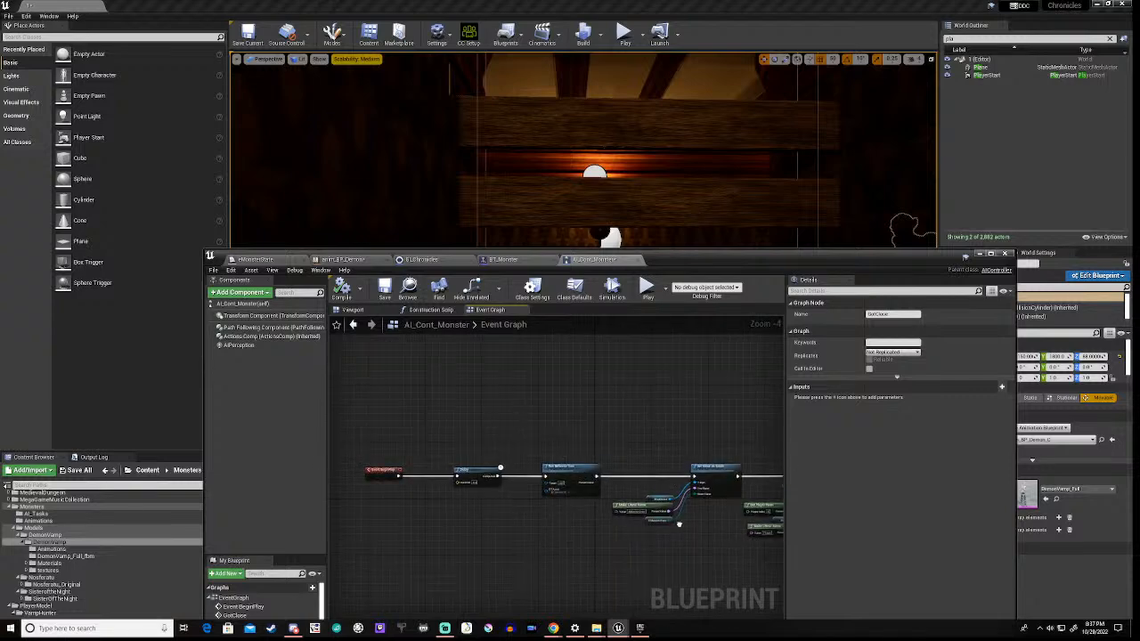
right_click_drag(536, 527, 475, 519)
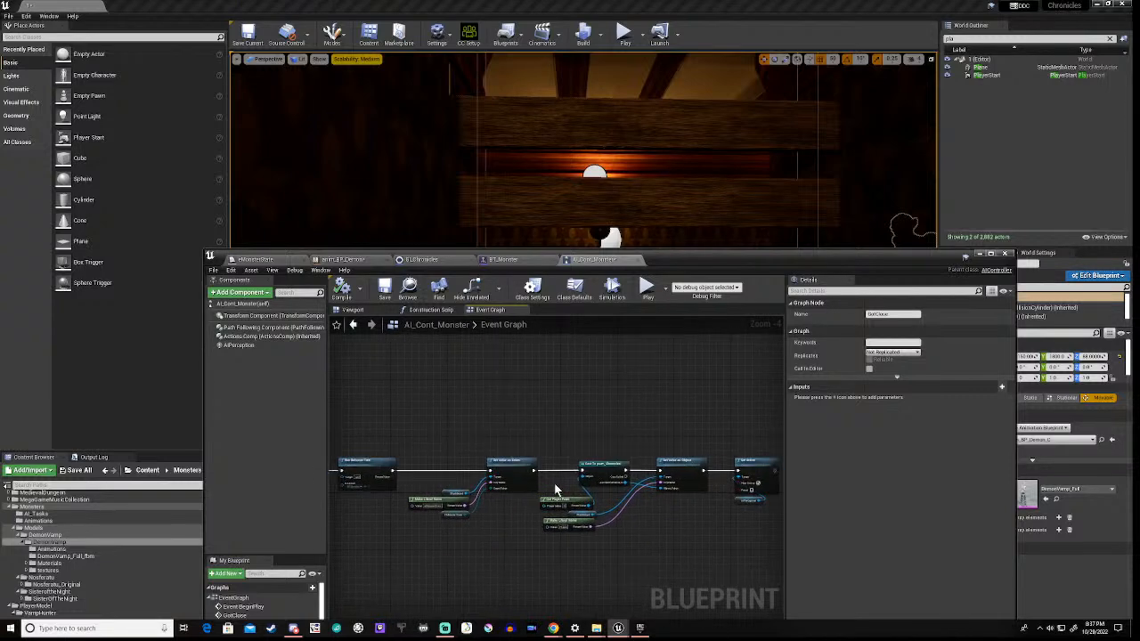
scroll(554, 487, "up", 4)
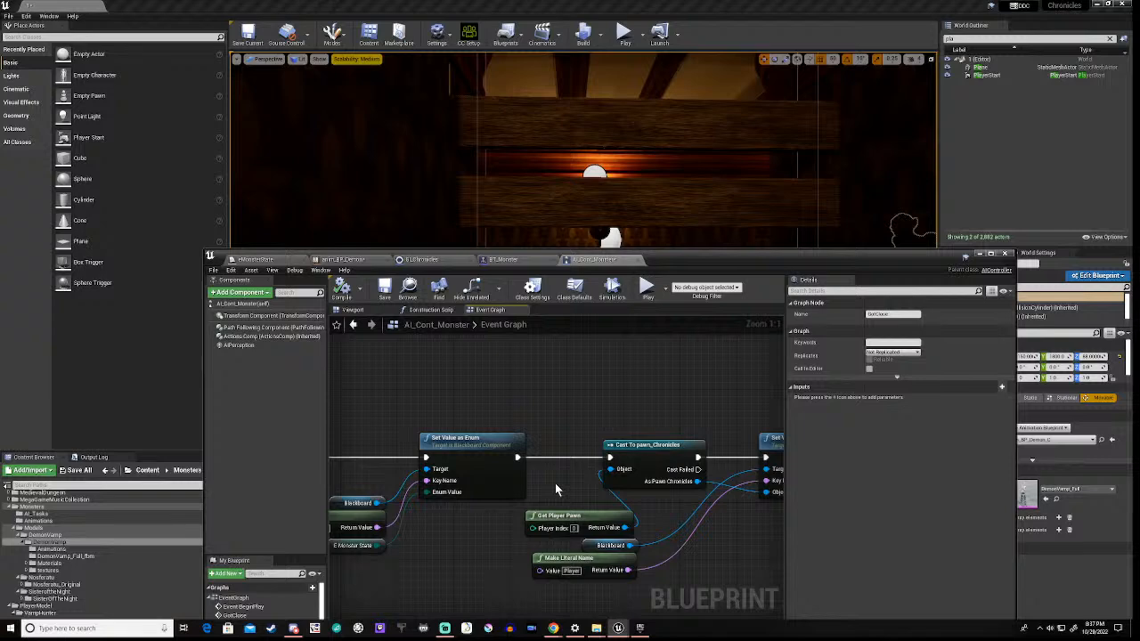
scroll(555, 483, "down", 3)
right_click_drag(707, 523, 580, 461)
scroll(545, 505, "down", 3)
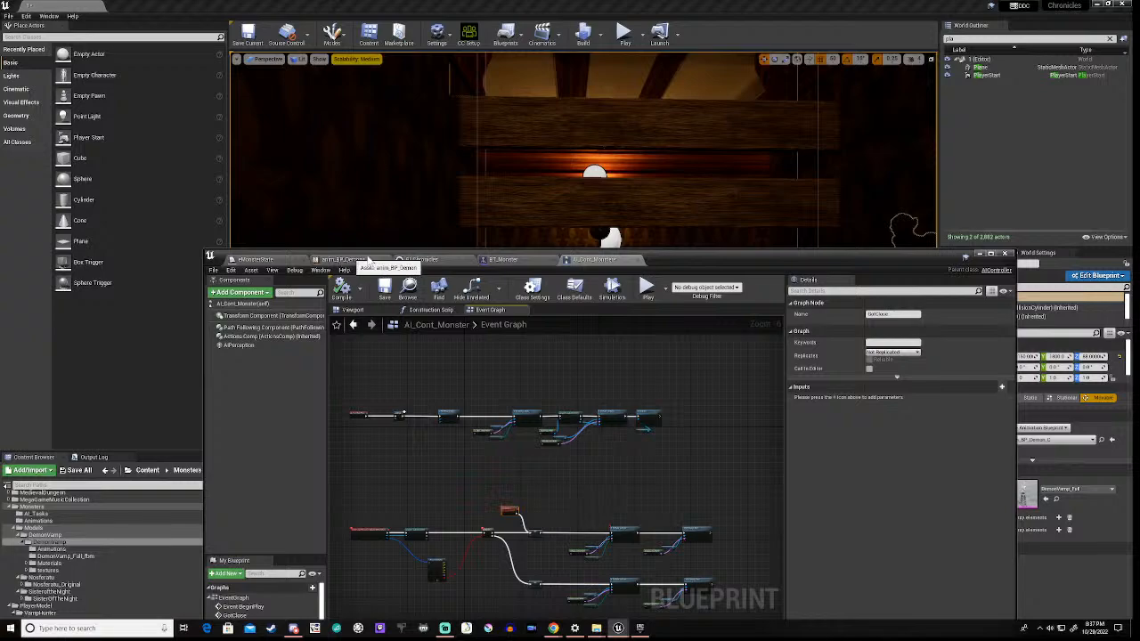
Step: Open the bp_Base_Monster blueprint from the Monsters folder and inspect its event graph with the ResetStunned event and controller casts
left_click_drag(662, 266, 750, 113)
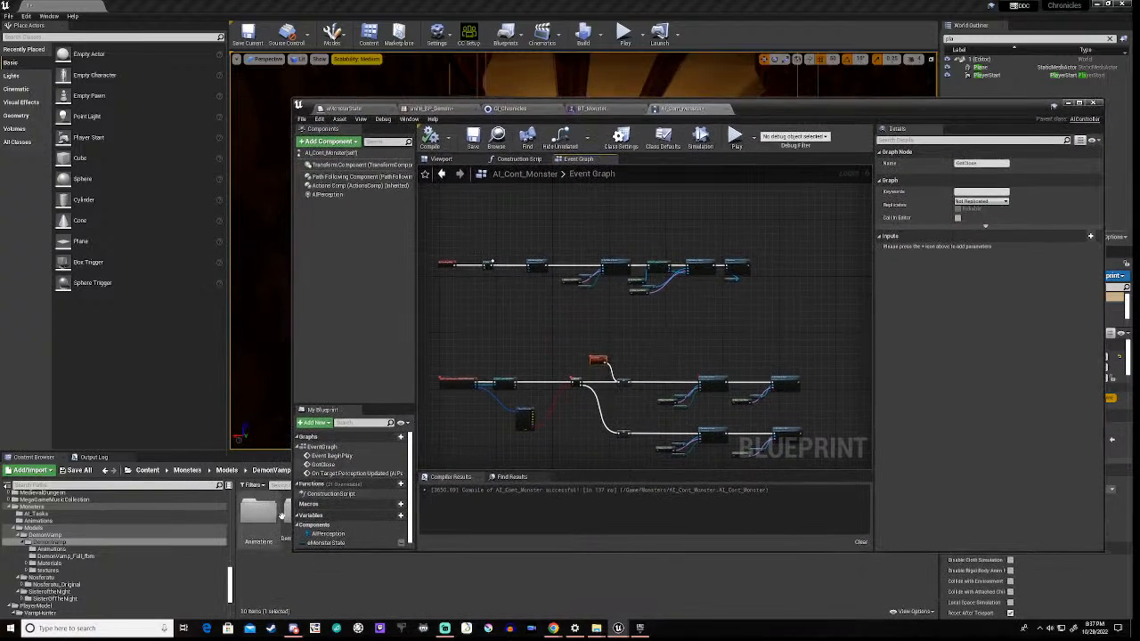
left_click_drag(772, 105, 781, 38)
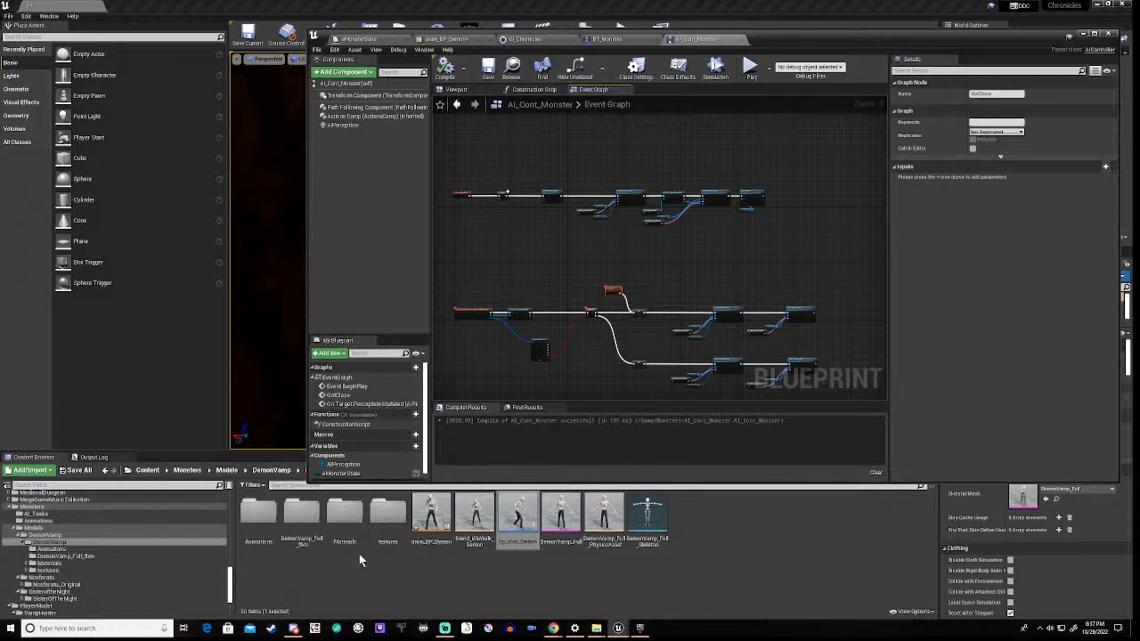
left_click(52, 537)
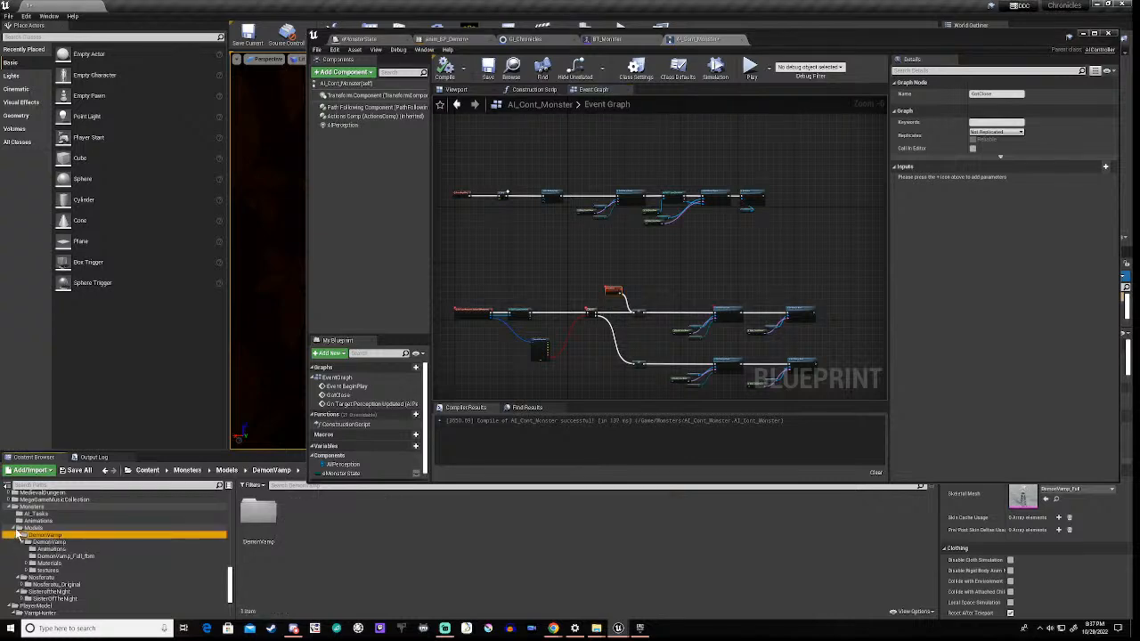
left_click(32, 507)
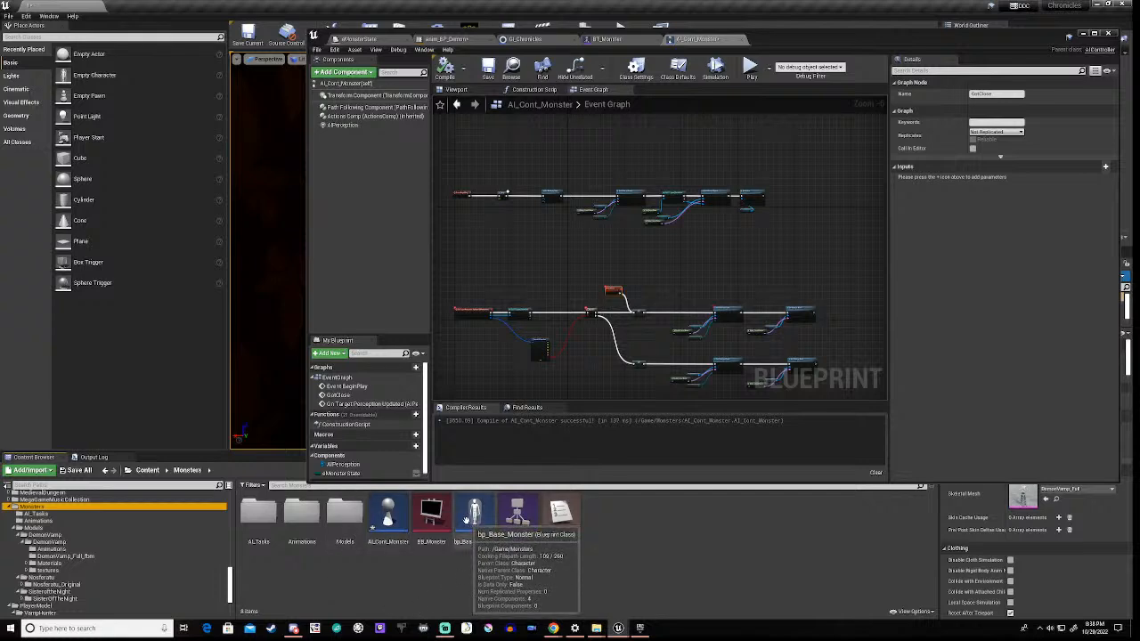
left_click(464, 521)
double_click(465, 520)
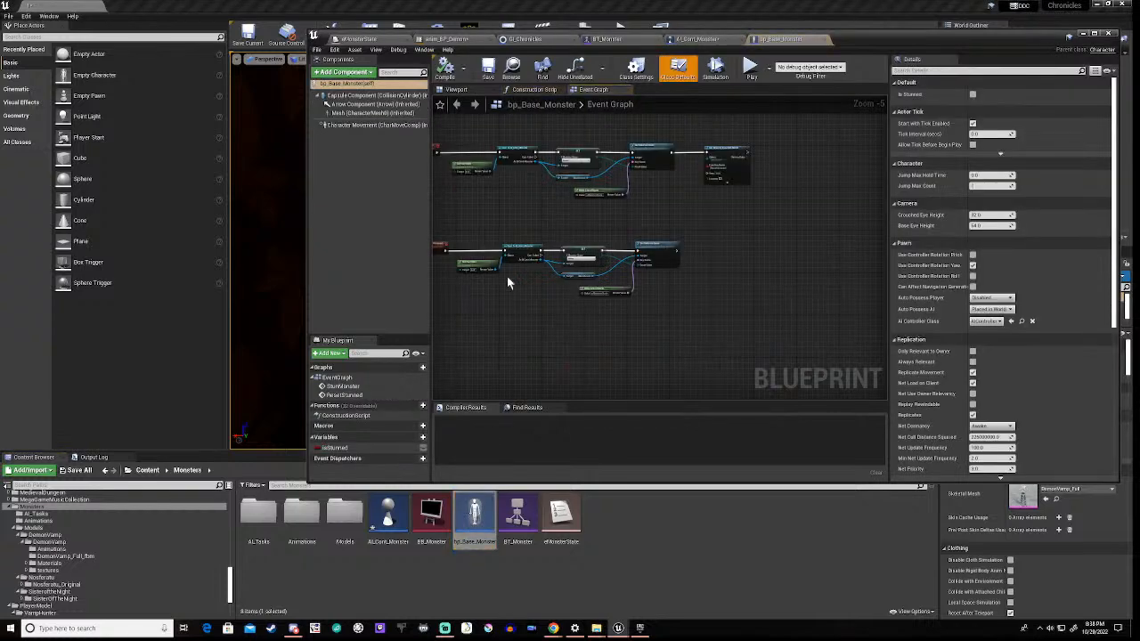
scroll(466, 215, "up", 6)
right_click_drag(480, 196, 627, 217)
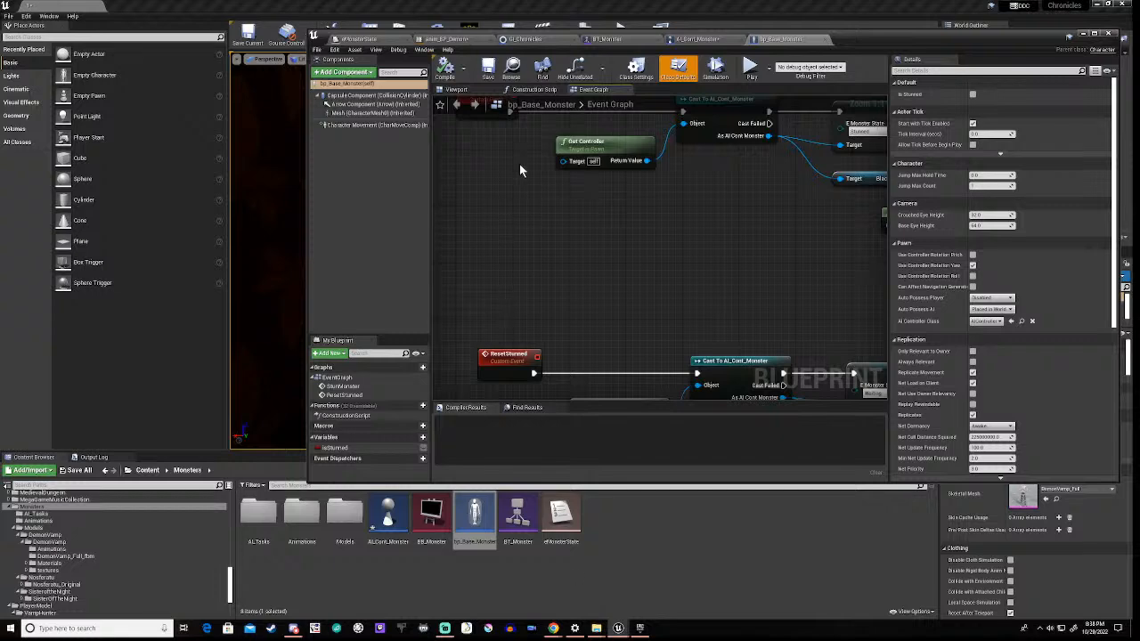
Step: Refresh all nodes of the AI_Cont_Monster blueprint twice and recheck its Run Behavior Tree node
left_click(702, 40)
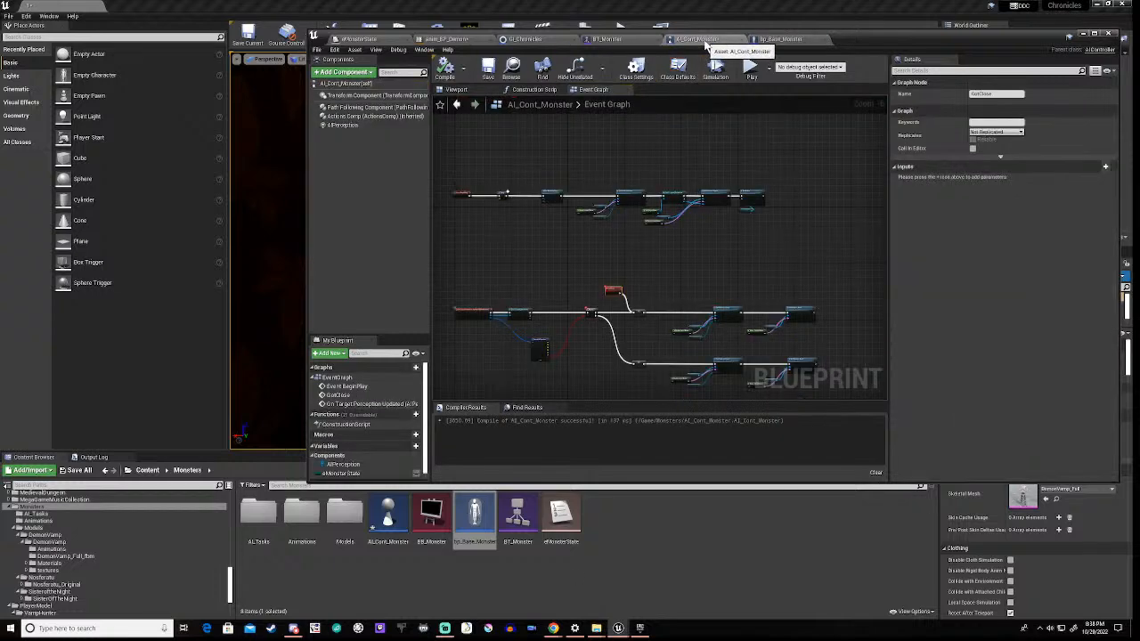
left_click(316, 49)
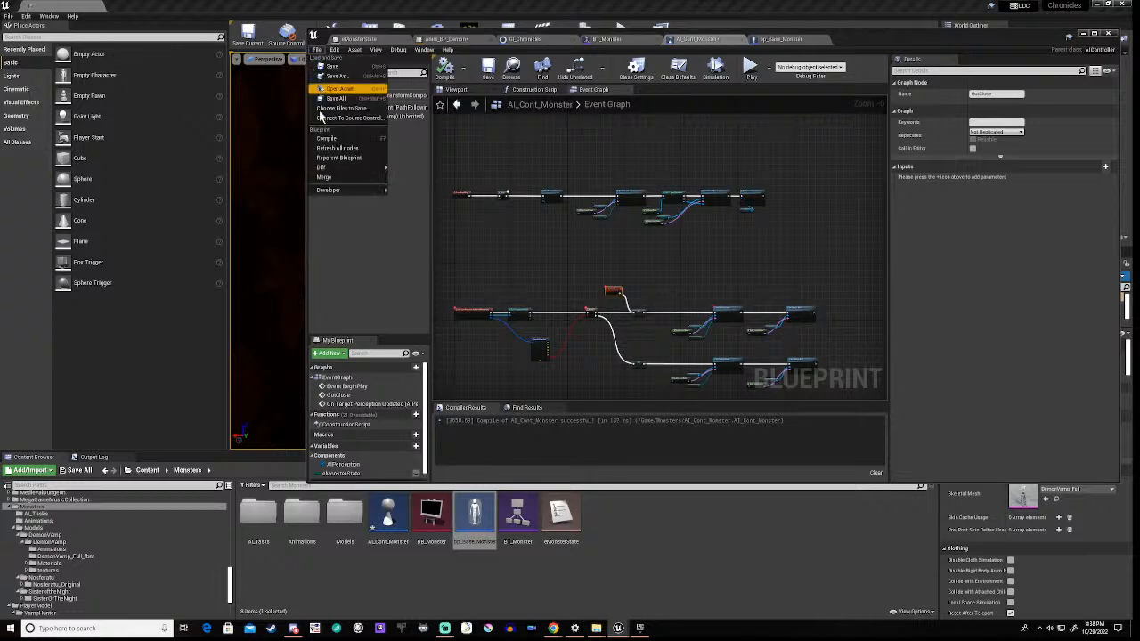
left_click(336, 147)
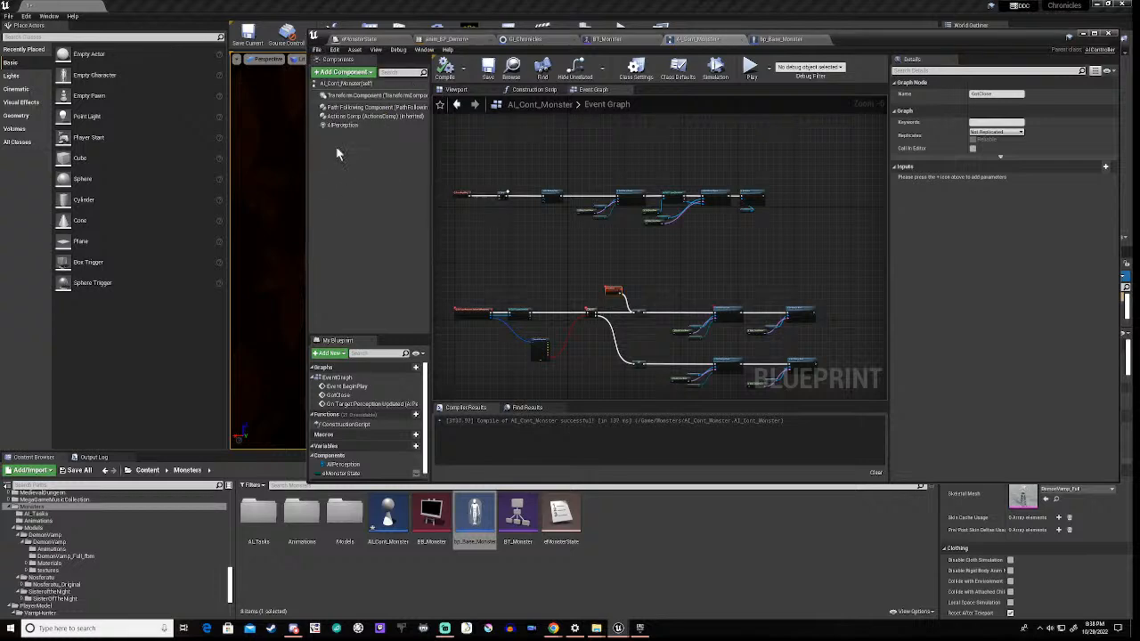
left_click(316, 48)
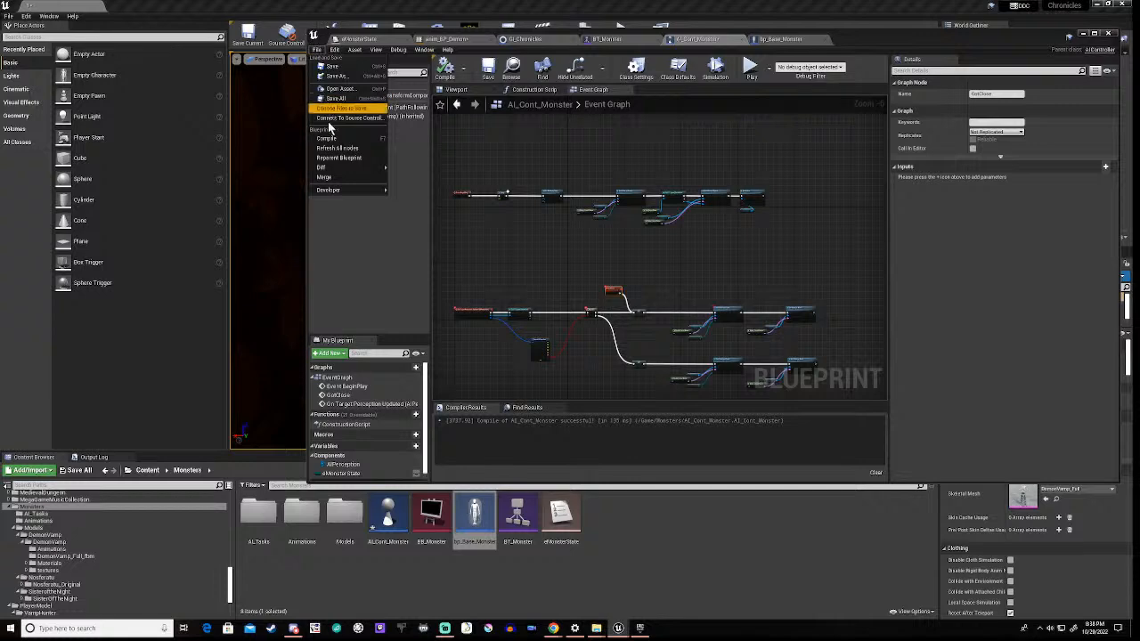
left_click(339, 148)
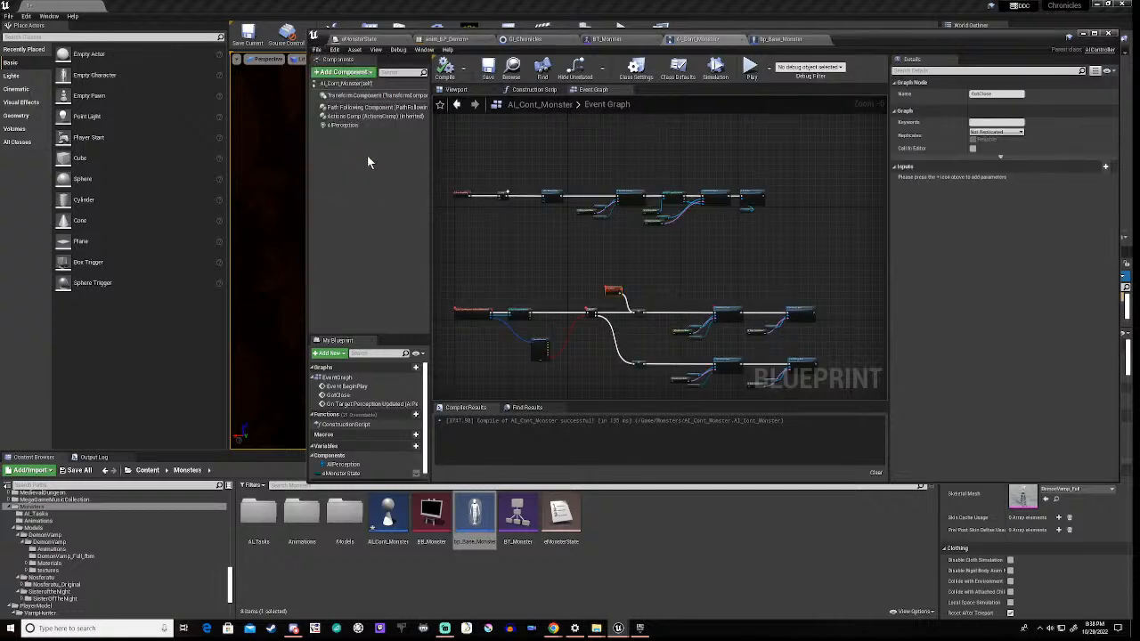
scroll(605, 209, "up", 6)
right_click_drag(525, 296, 777, 343)
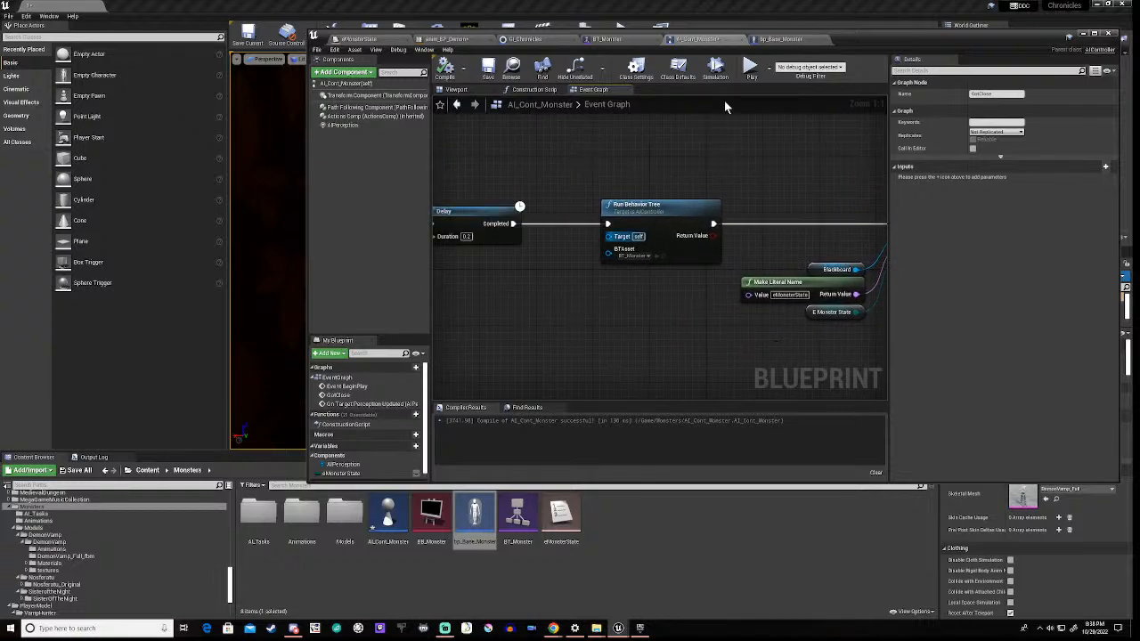
Step: Play the level, approach the demon until the GotClose breakpoint triggers, and stop the simulation
left_click_drag(853, 33, 758, 472)
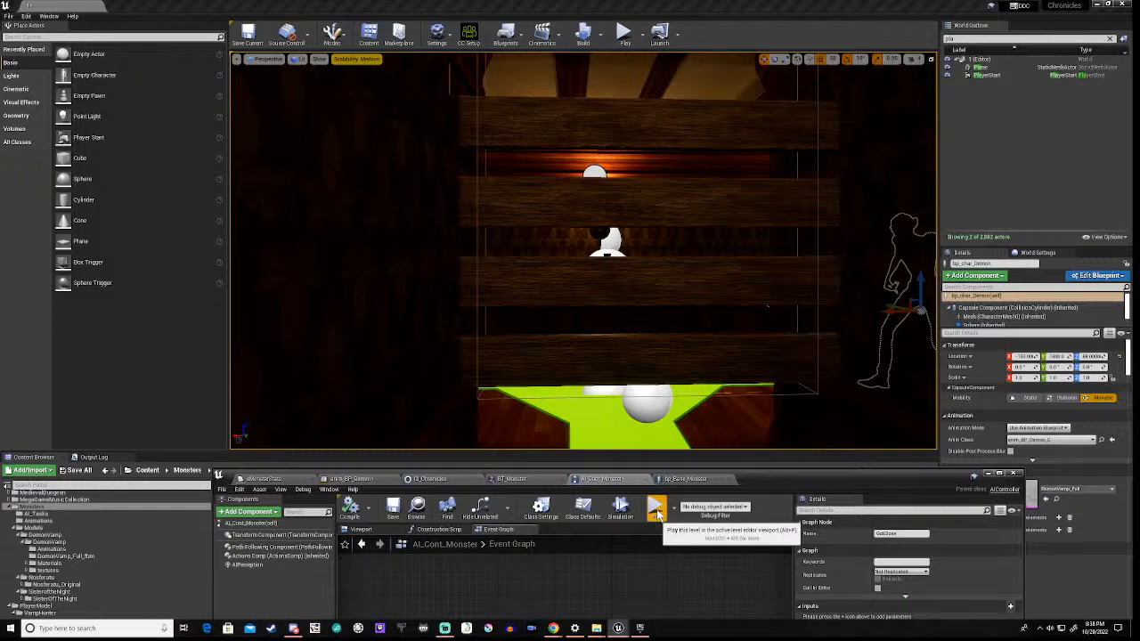
left_click(655, 509)
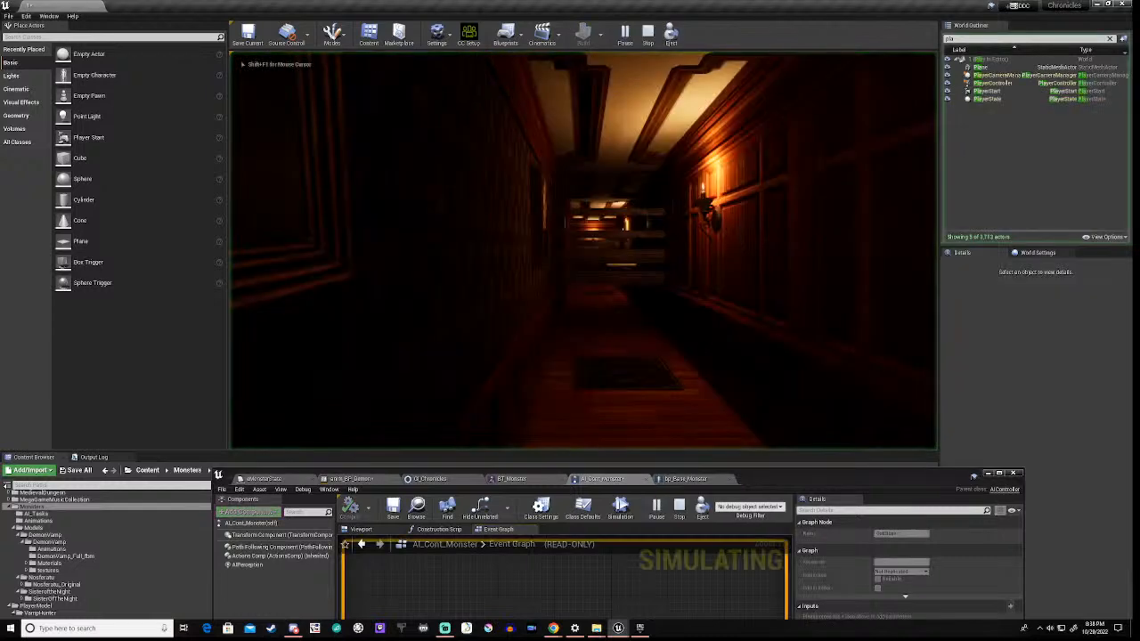
key("w")
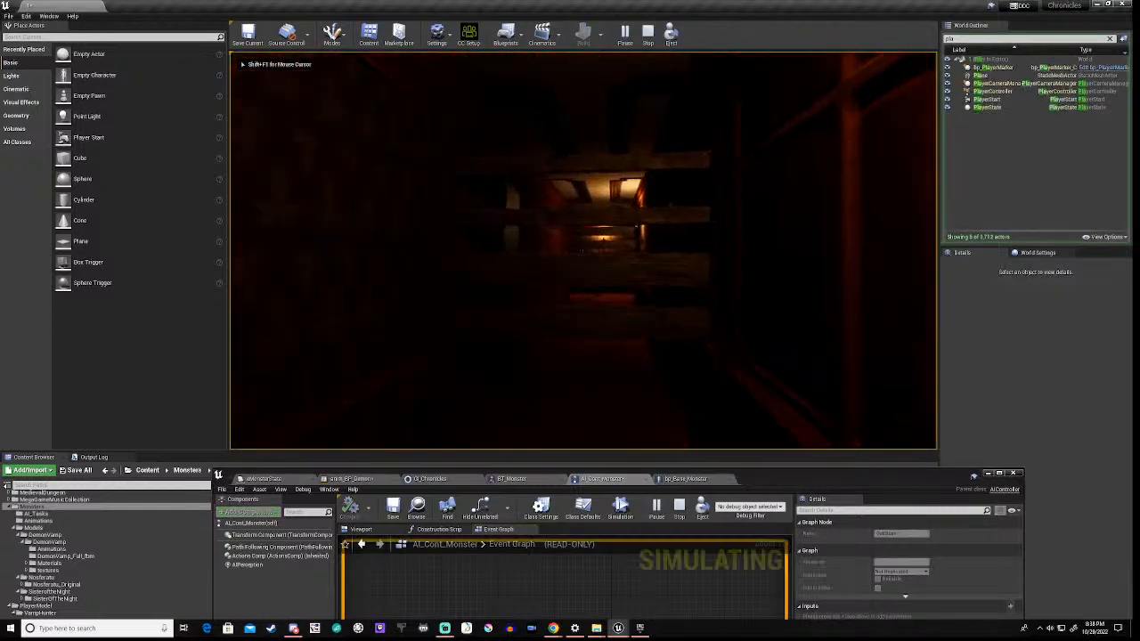
key("e")
key("w")
key("w")
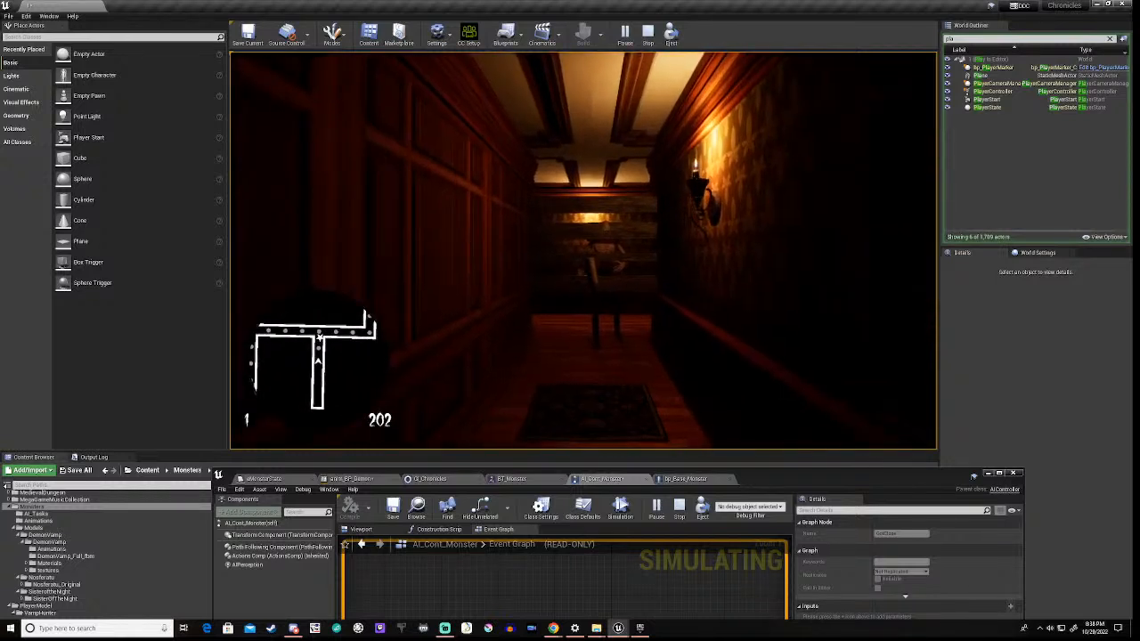
key("w")
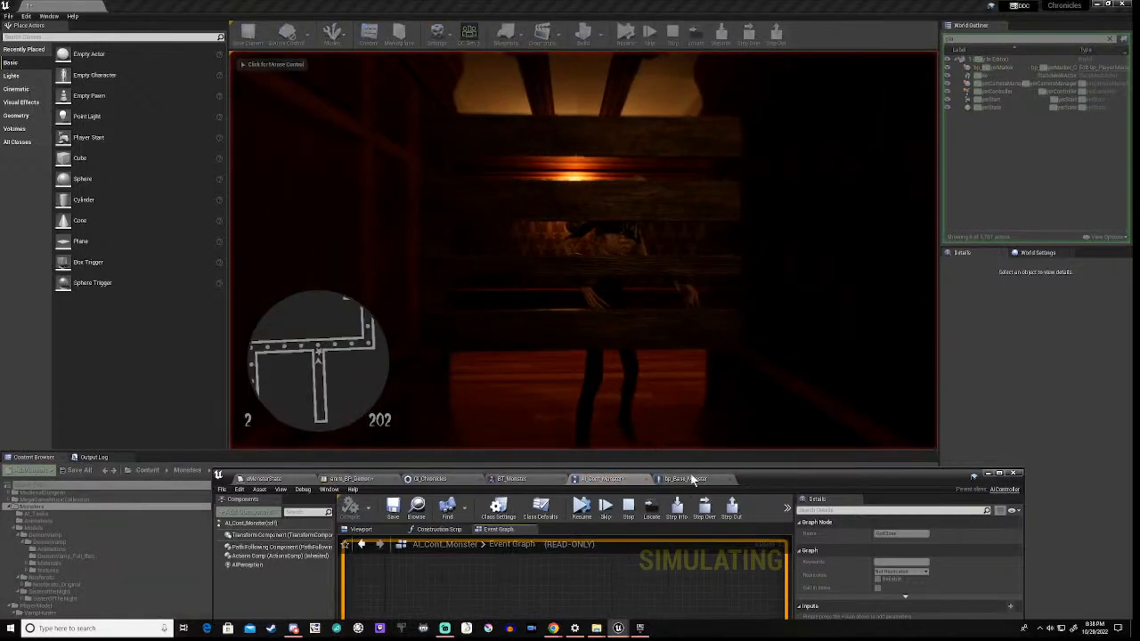
left_click_drag(759, 476, 774, 243)
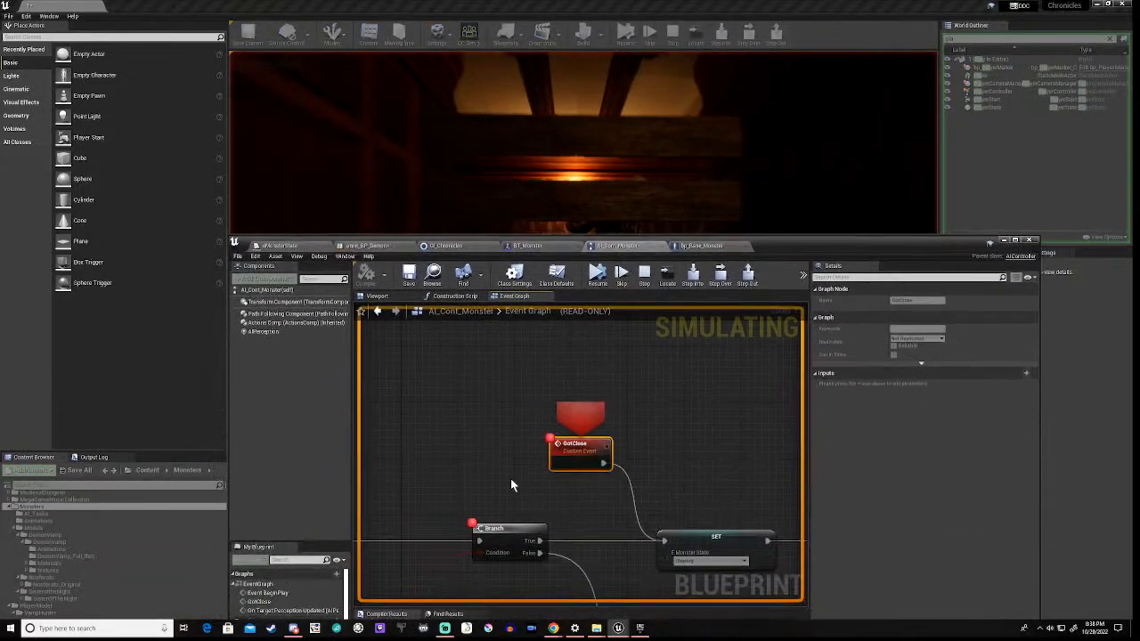
left_click(644, 272)
left_click_drag(784, 247, 819, 239)
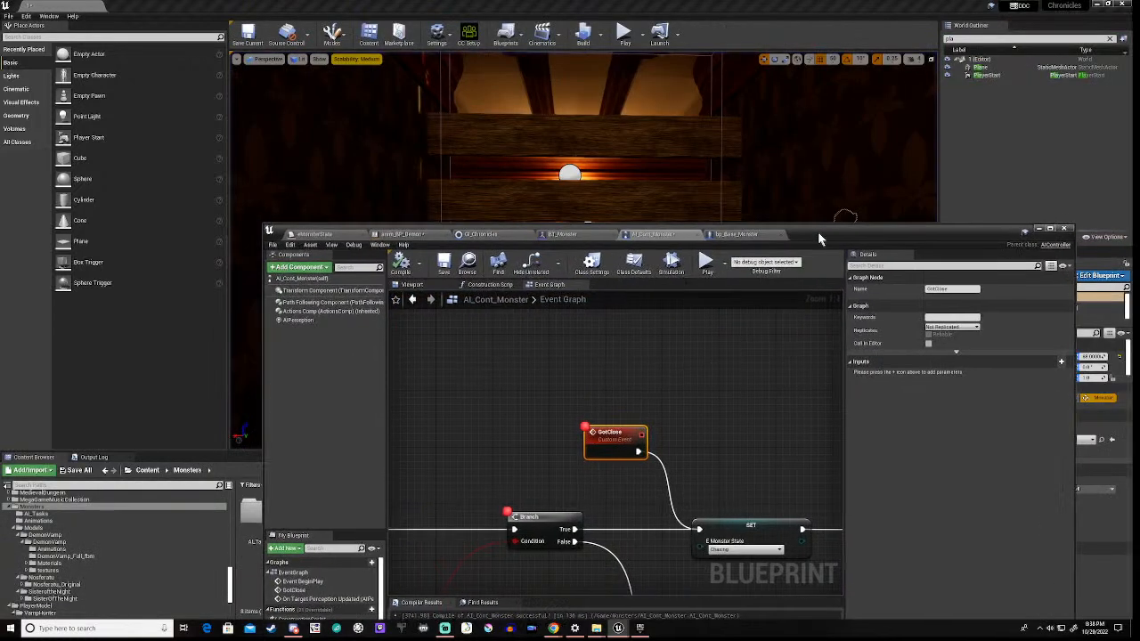
Step: Minimize the blueprint editor and delete the bp_char_Demon actor from the hallway in the level
left_click(1038, 229)
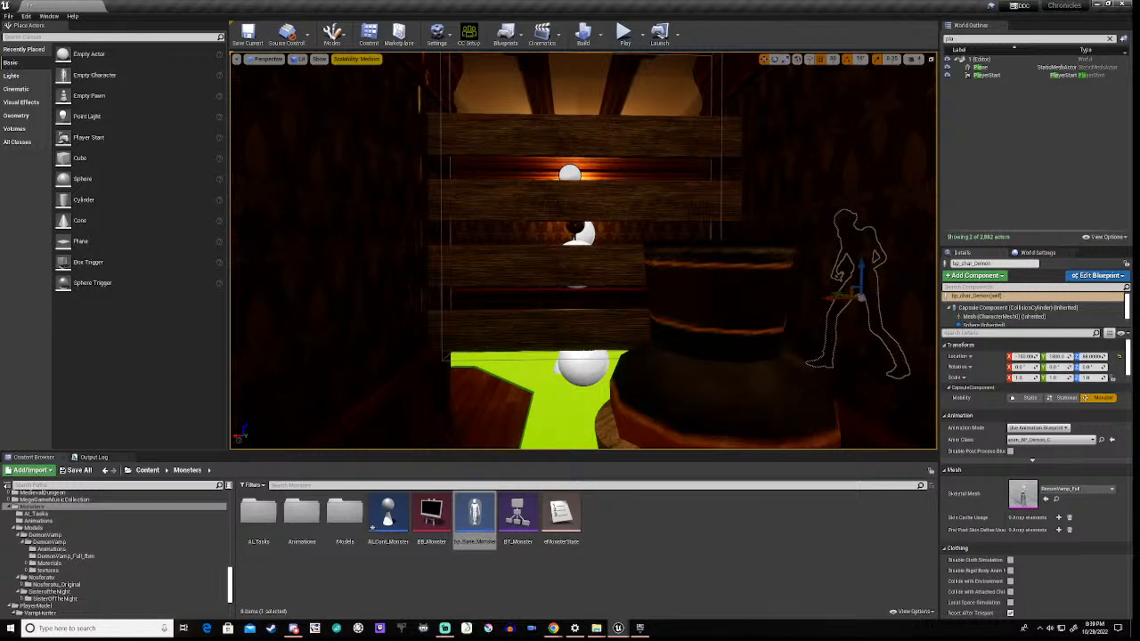
right_click_drag(583, 250, 730, 258)
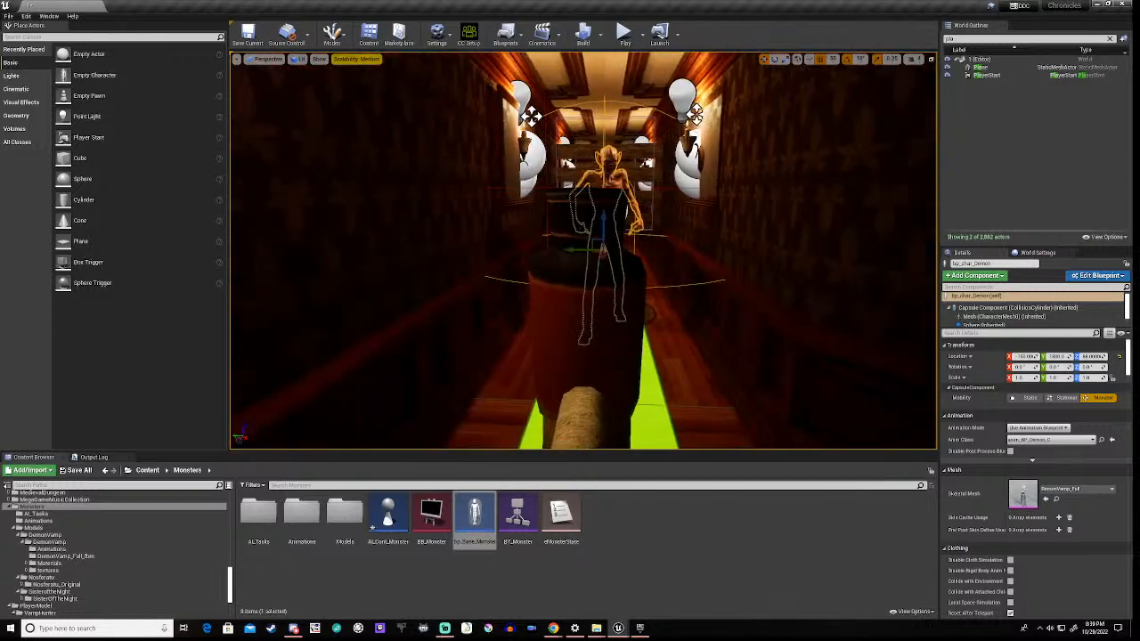
right_click_drag(583, 250, 497, 256)
key("d")
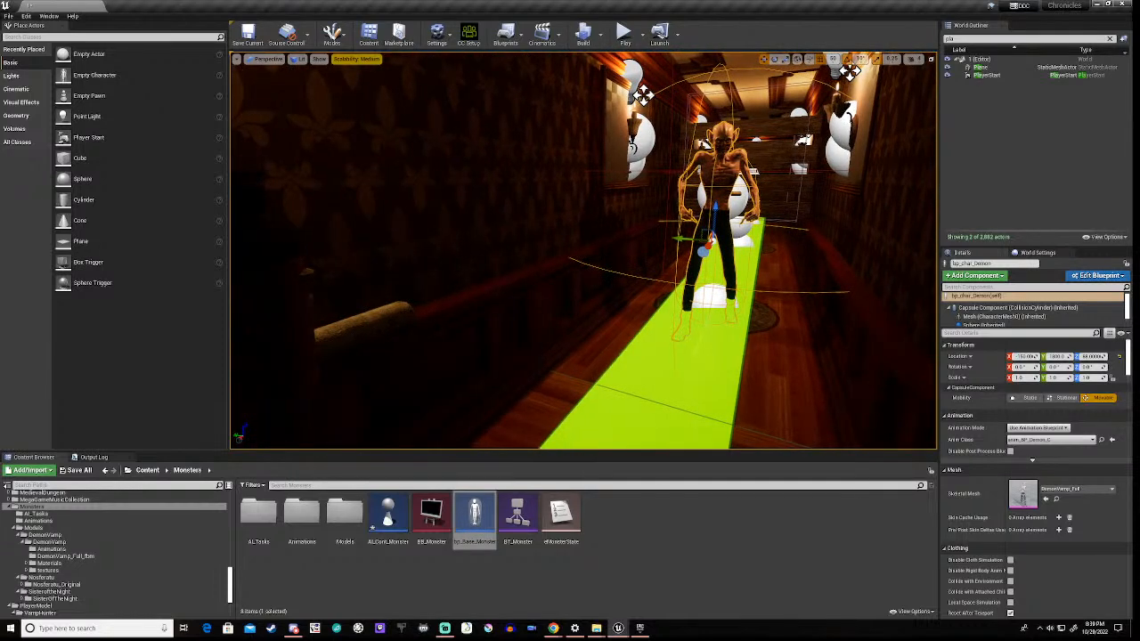
key("Delete")
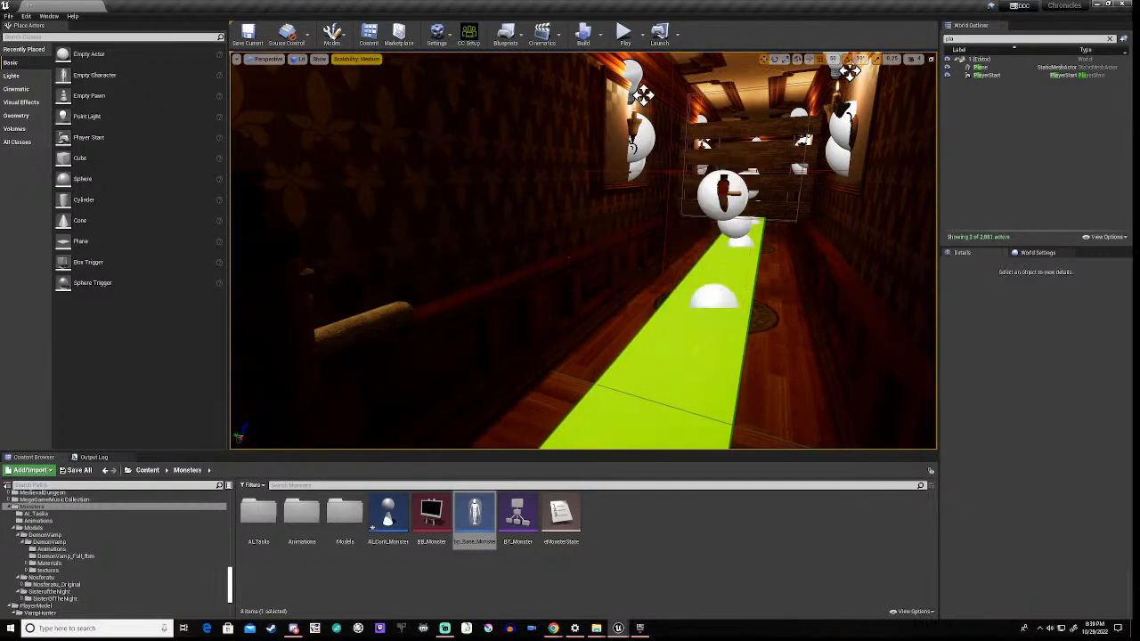
Step: Place the bp_char_Nosferatu character from the Nosferatu_Original folder in the hallway where the demon stood
left_click(383, 577)
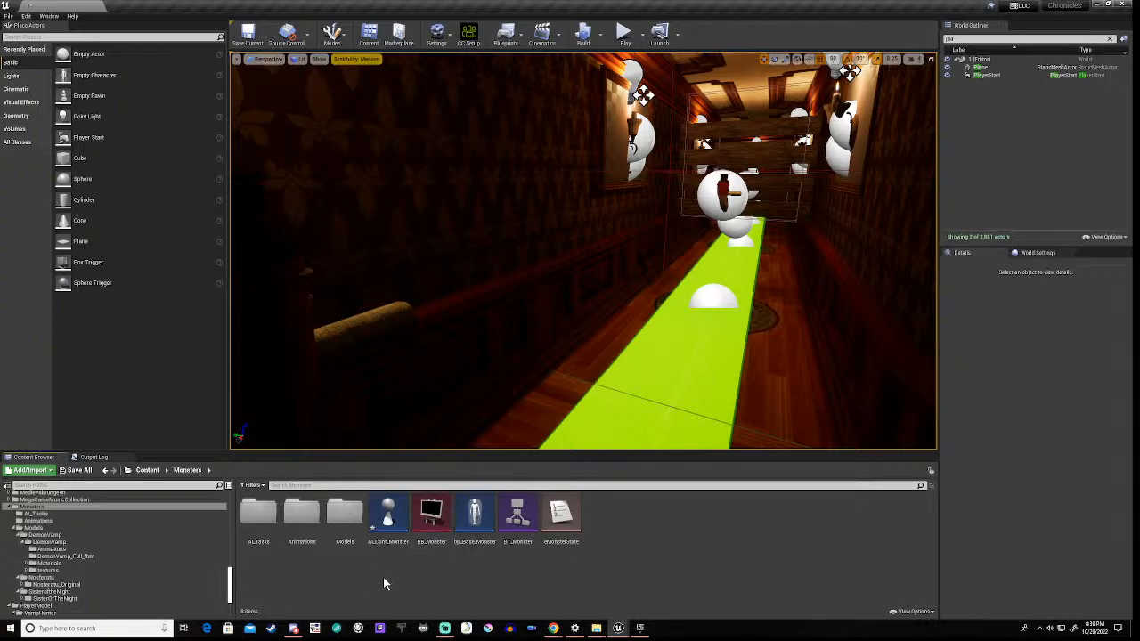
left_click(59, 578)
left_click(61, 584)
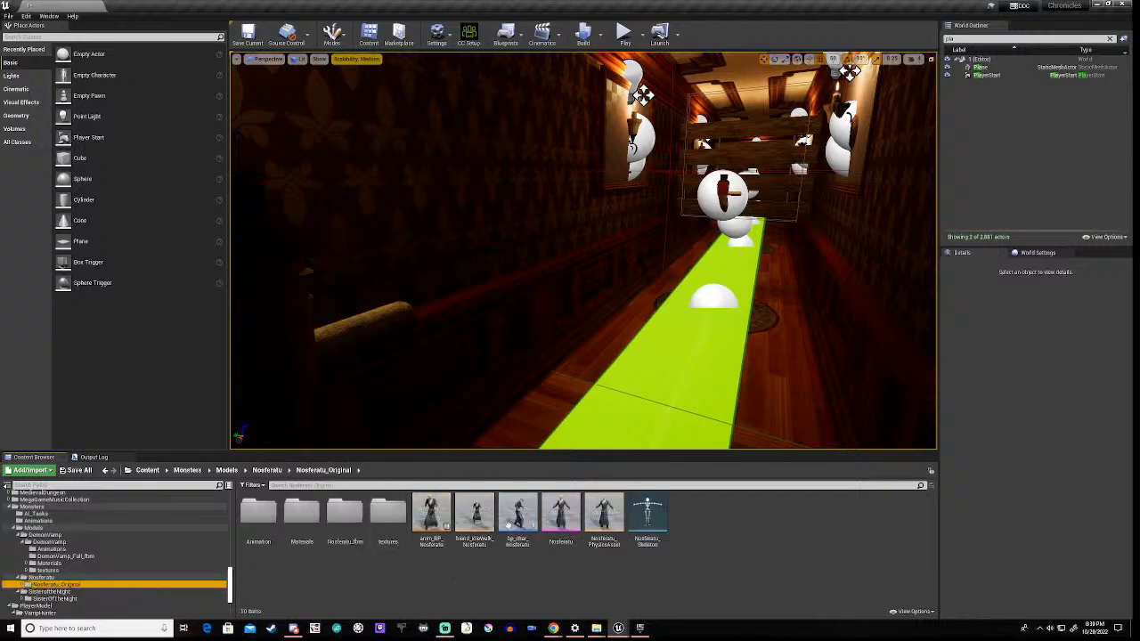
mouse_move(514, 518)
left_click_drag(514, 518, 715, 304)
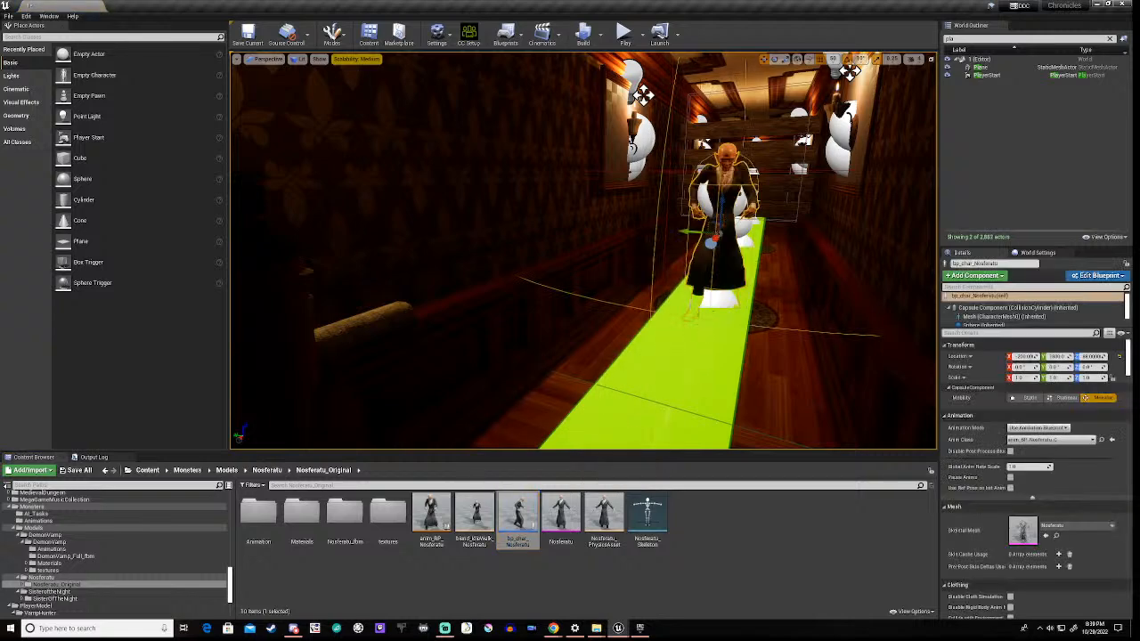
Step: Play the level and approach Nosferatu until the GotClose breakpoint triggers, and stop the simulation
left_click(625, 34)
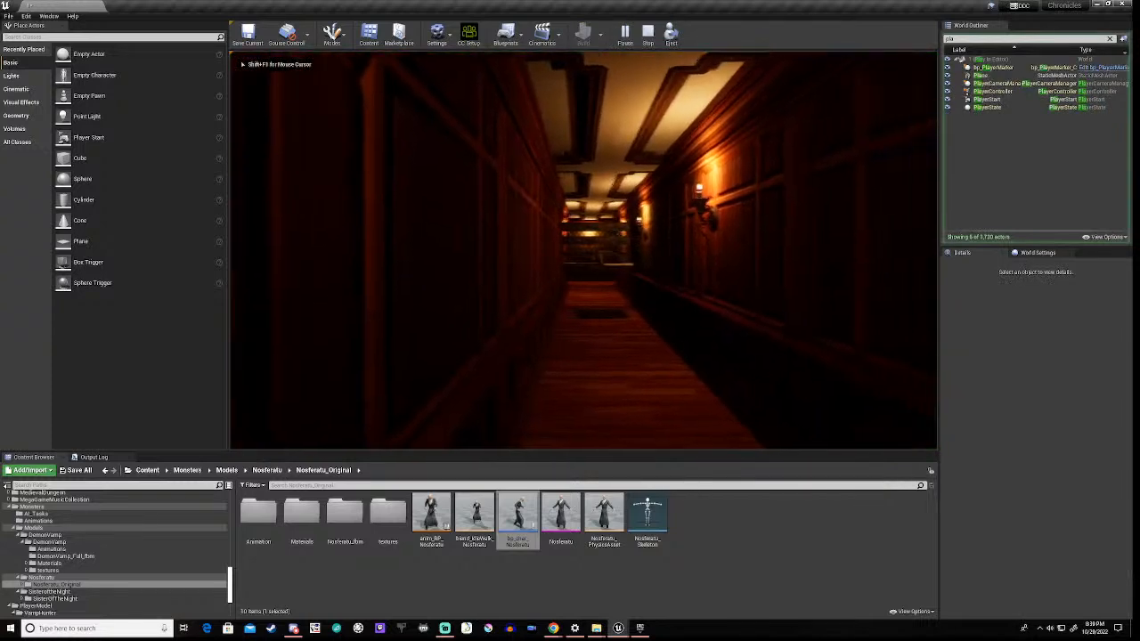
key("w")
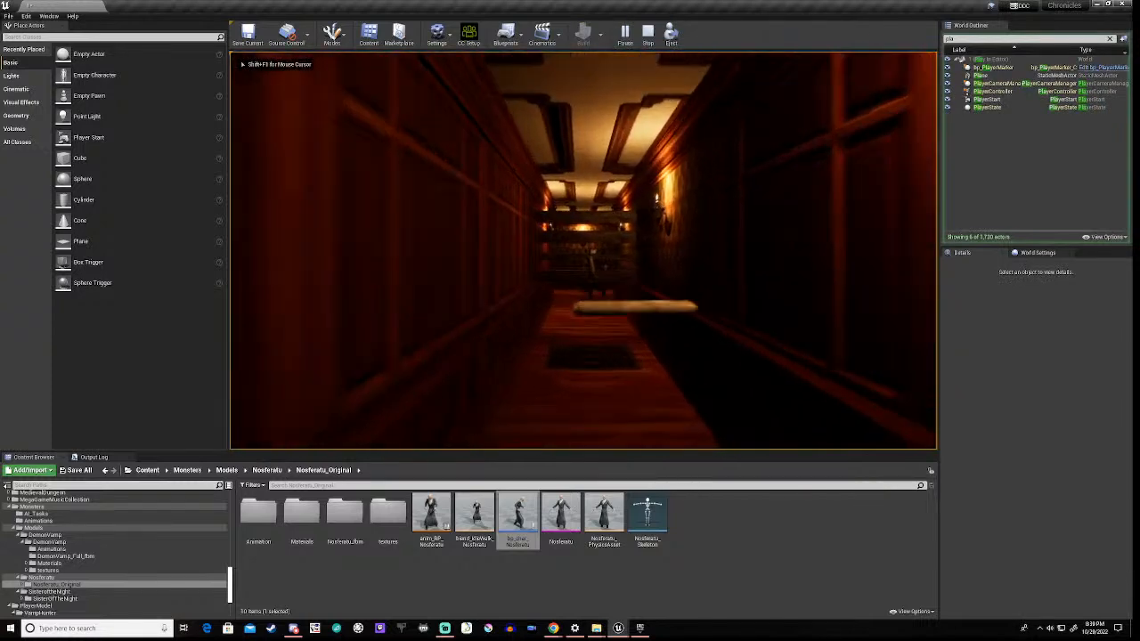
key("w")
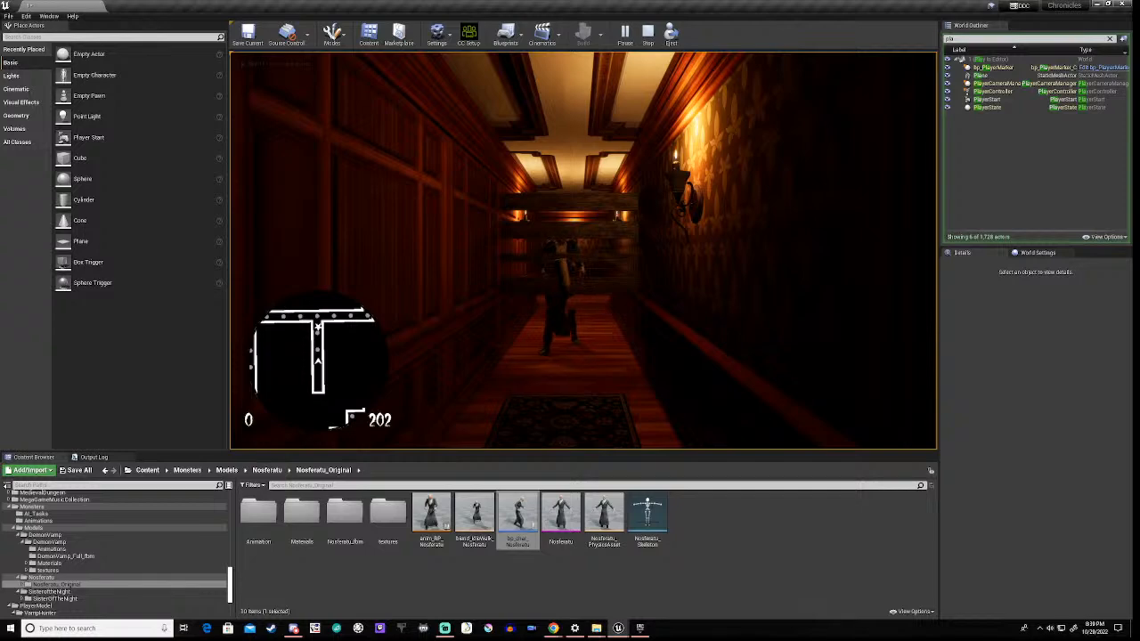
key("w")
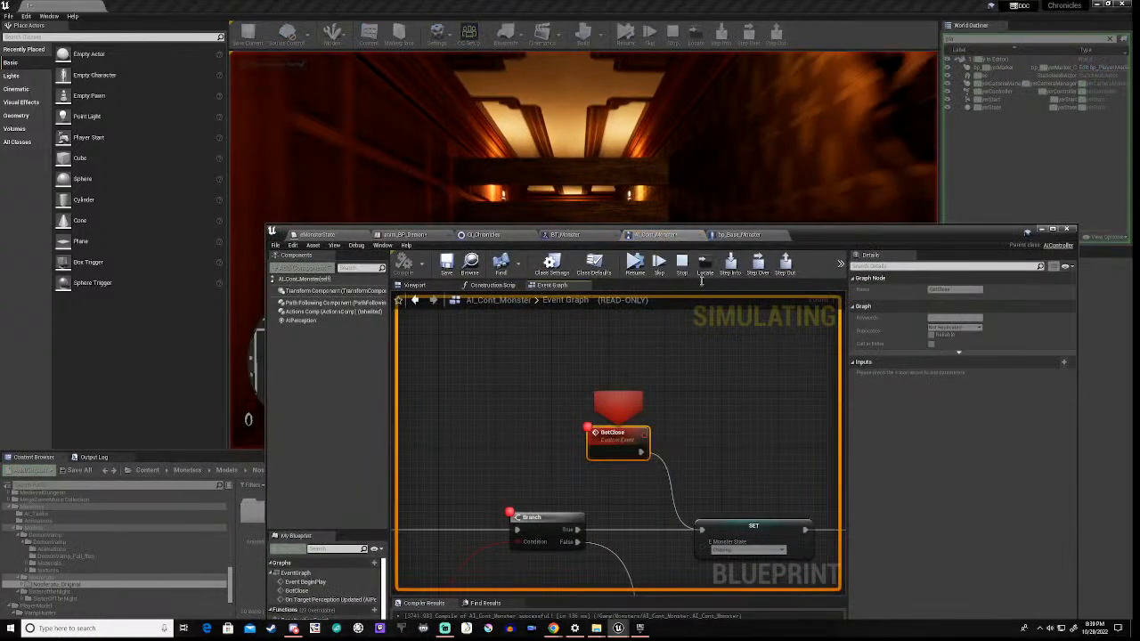
left_click(681, 261)
left_click_drag(856, 228, 819, 209)
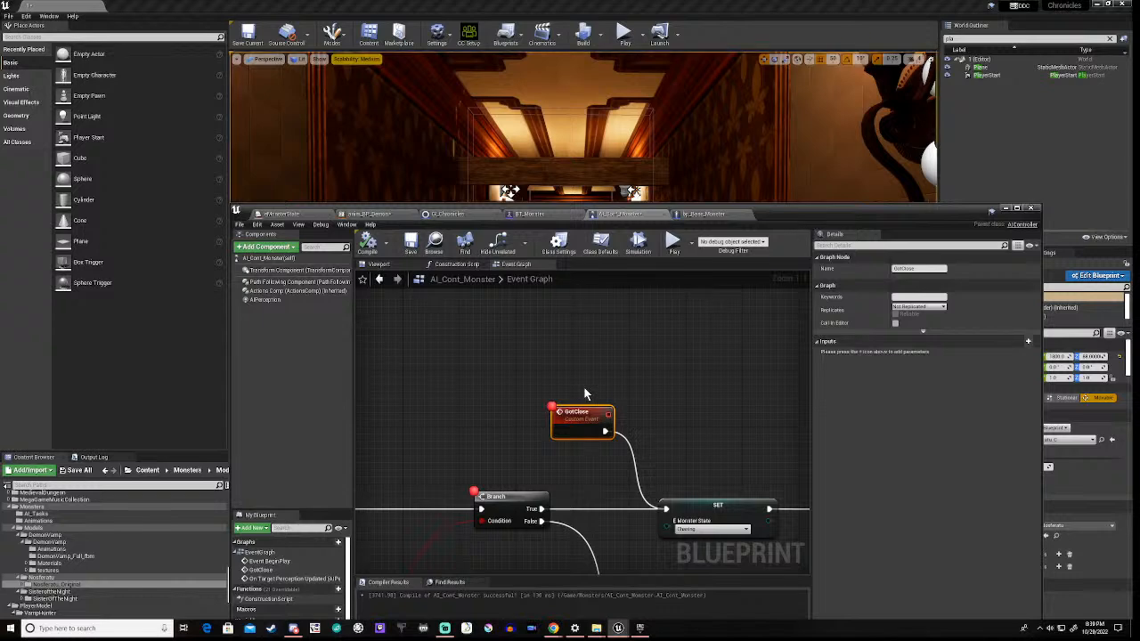
Step: Examine the On Target Perception Updated event, its connected nodes and the AIPerception component's sight configuration in the AI_Cont_Monster blueprint
scroll(583, 387, "down", 3)
right_click_drag(508, 410, 699, 382)
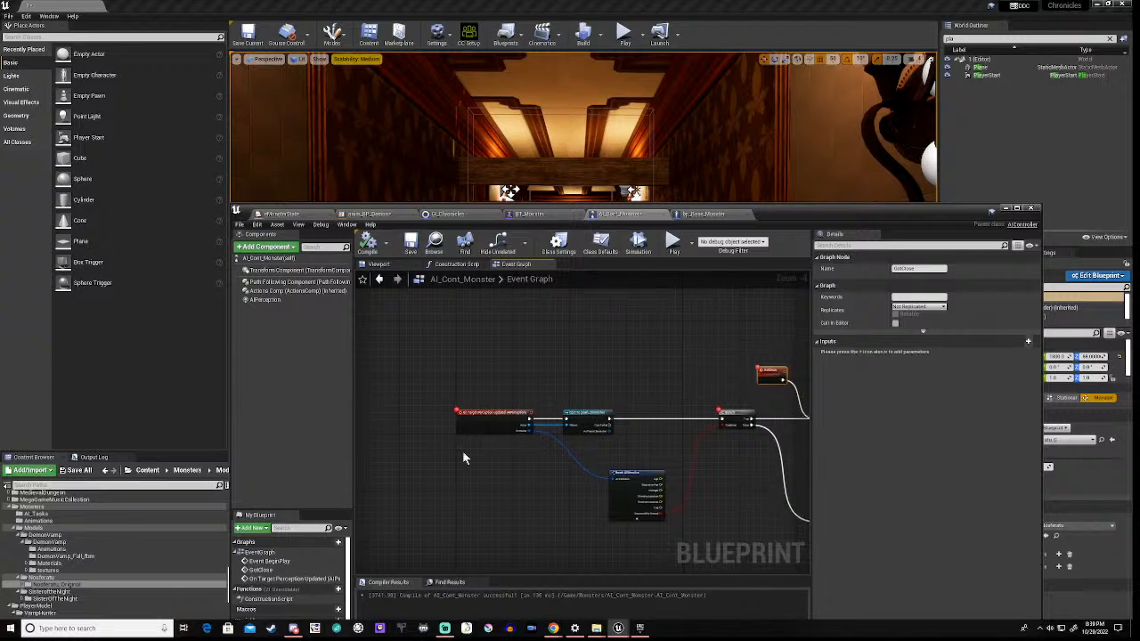
scroll(502, 435, "up", 3)
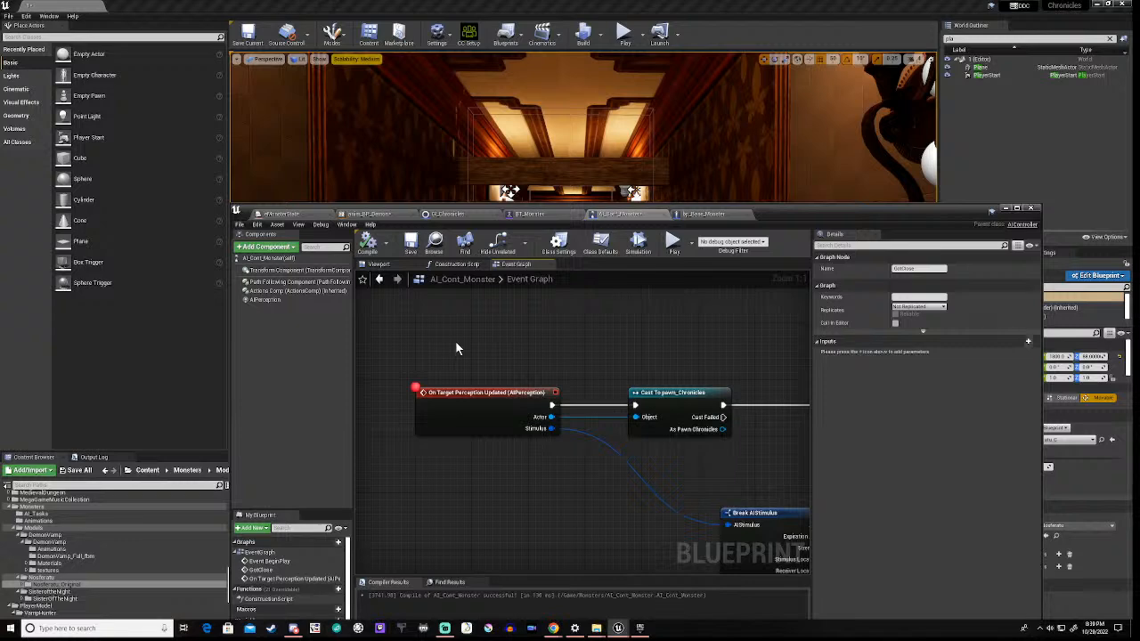
left_click(474, 391)
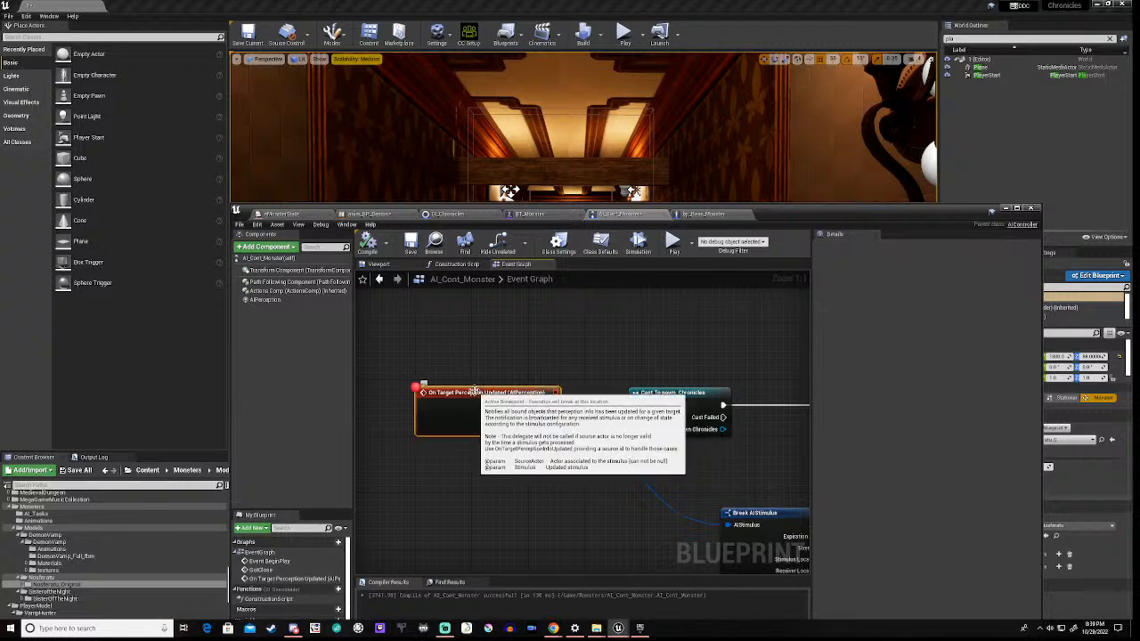
left_click(258, 300)
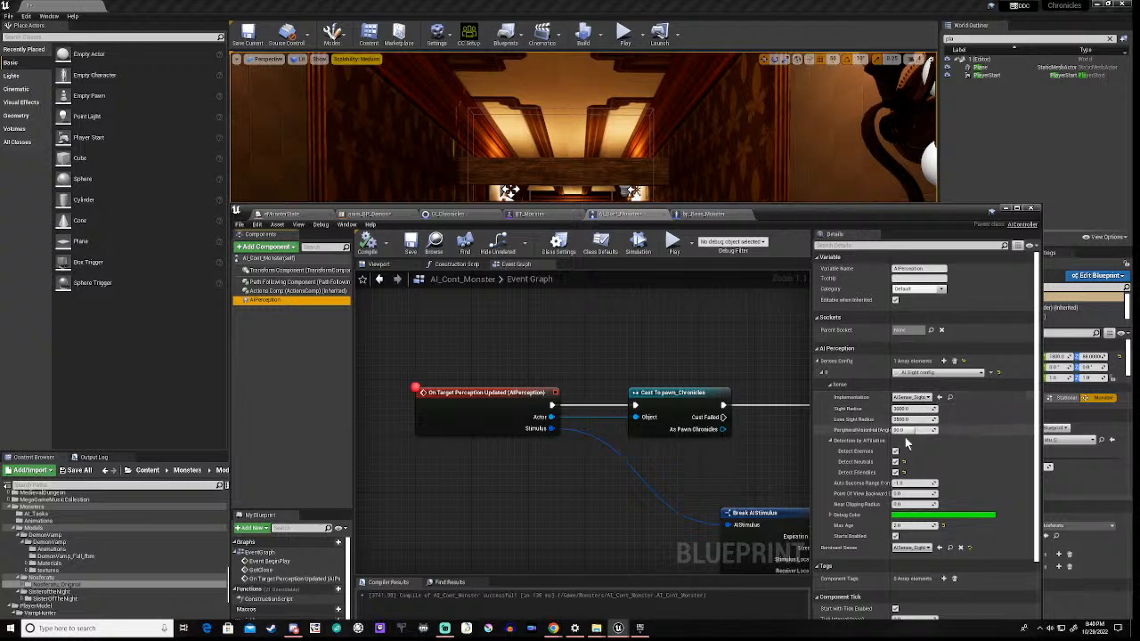
scroll(970, 438, "down", 2)
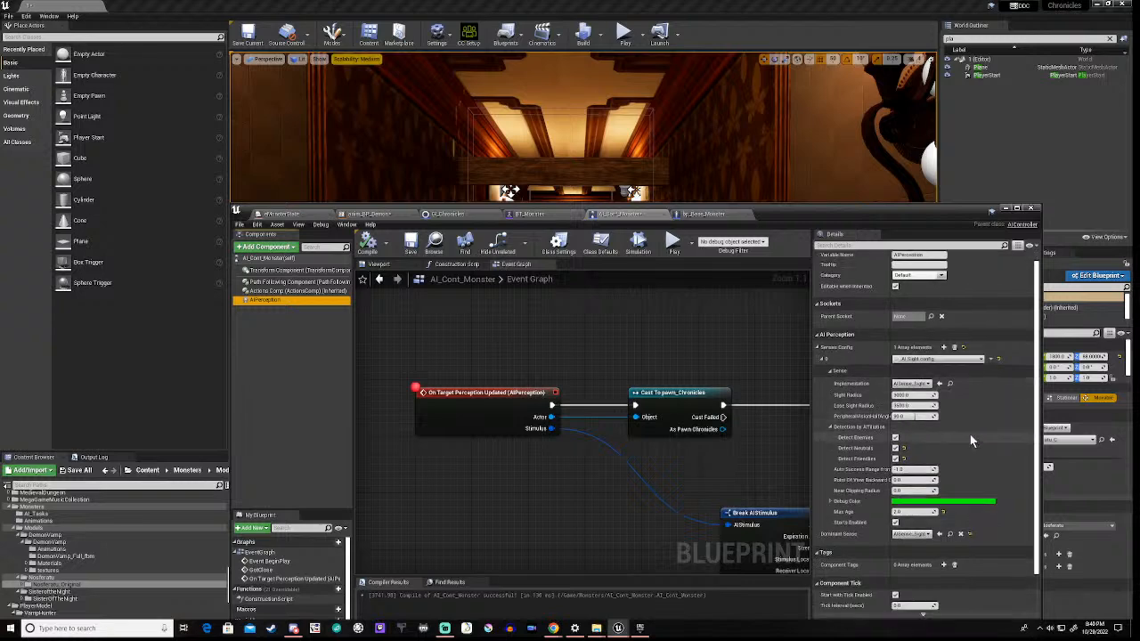
scroll(970, 438, "down", 2)
scroll(970, 438, "down", 2)
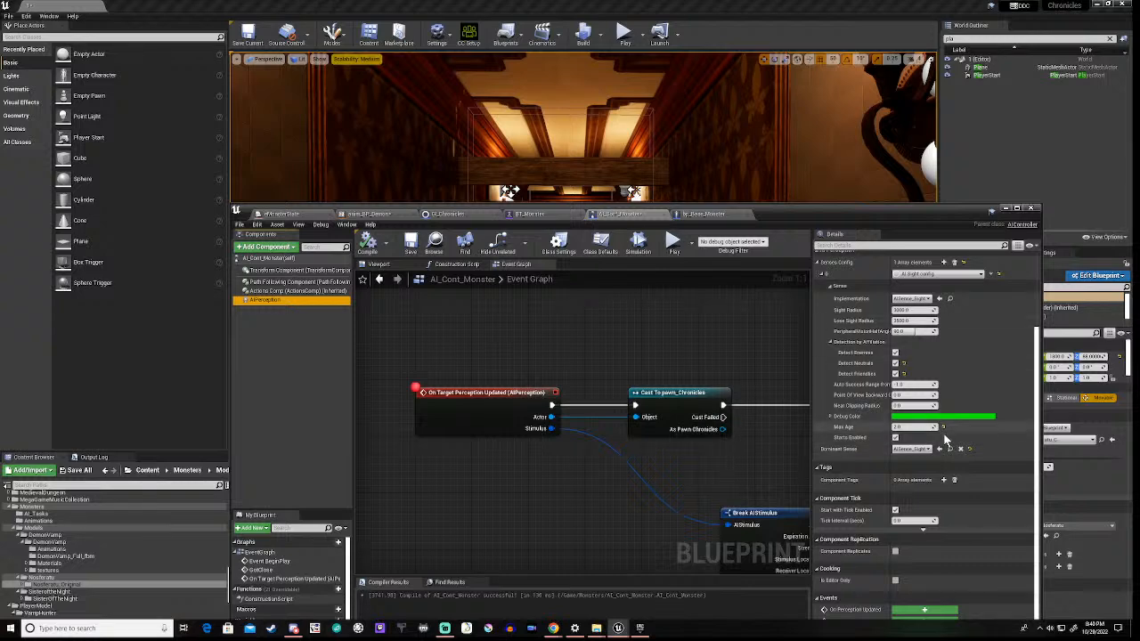
scroll(943, 433, "down", 1)
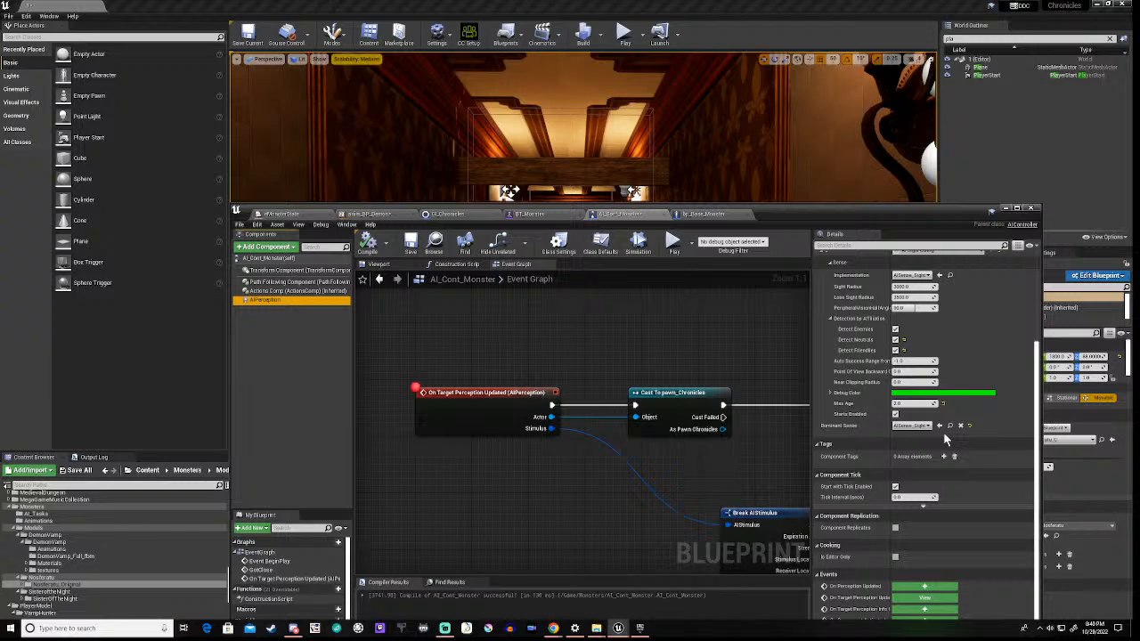
scroll(943, 432, "up", 5)
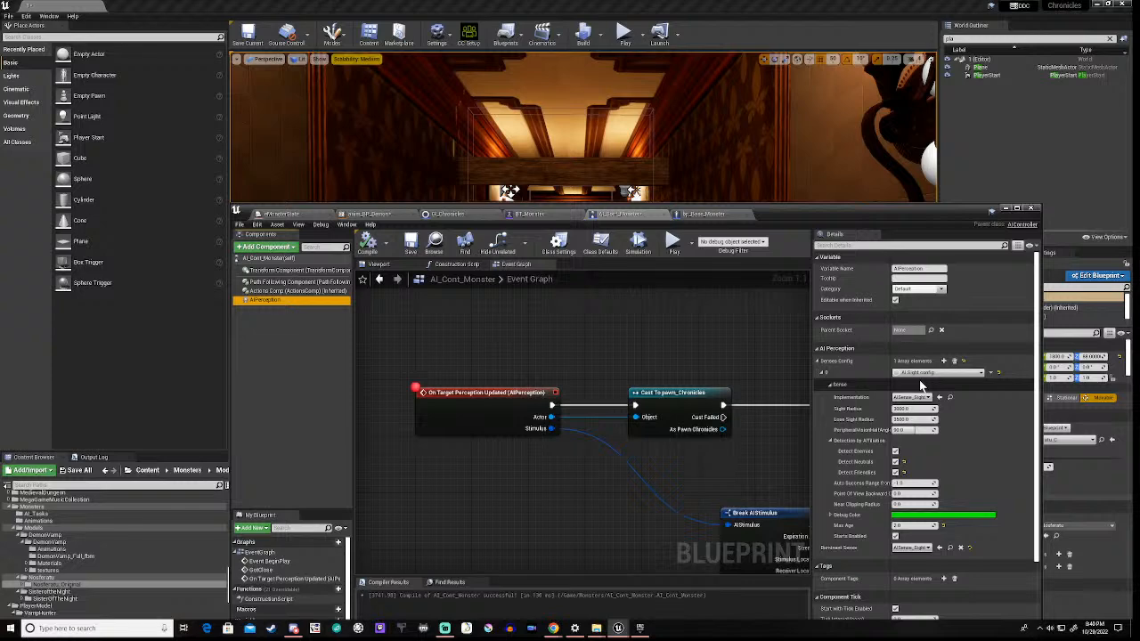
scroll(919, 379, "down", 3)
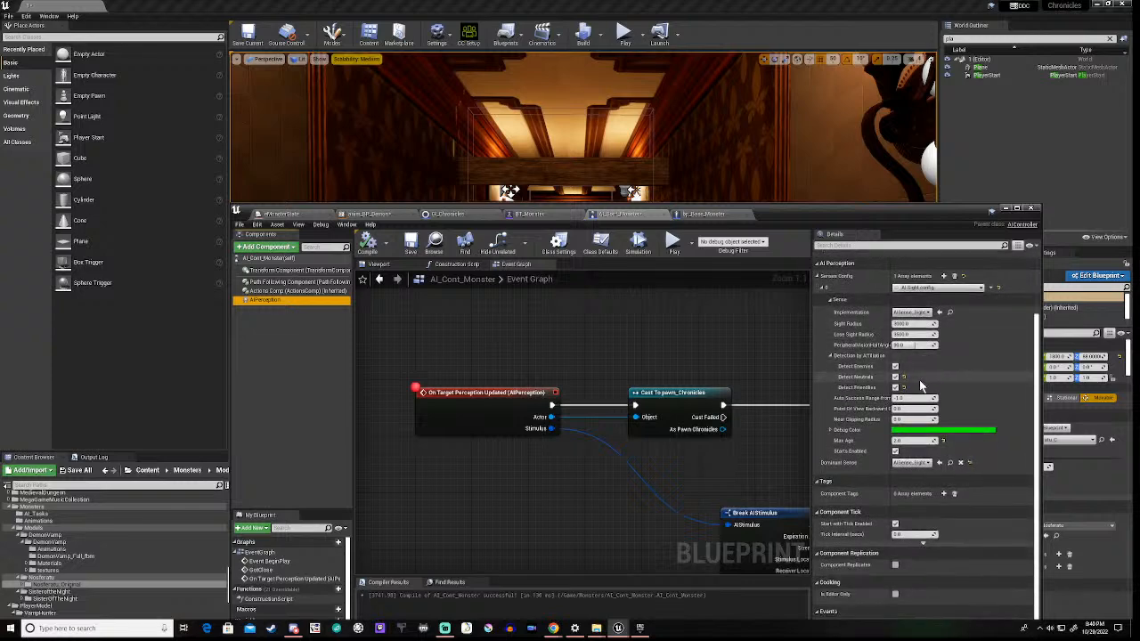
scroll(918, 379, "up", 3)
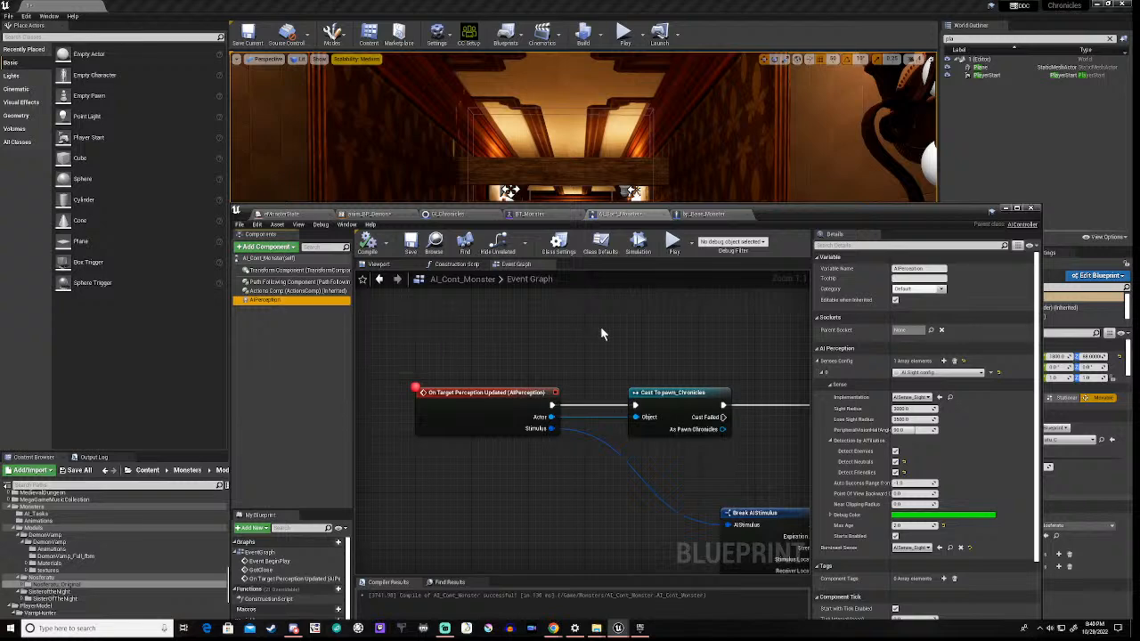
scroll(600, 326, "down", 5)
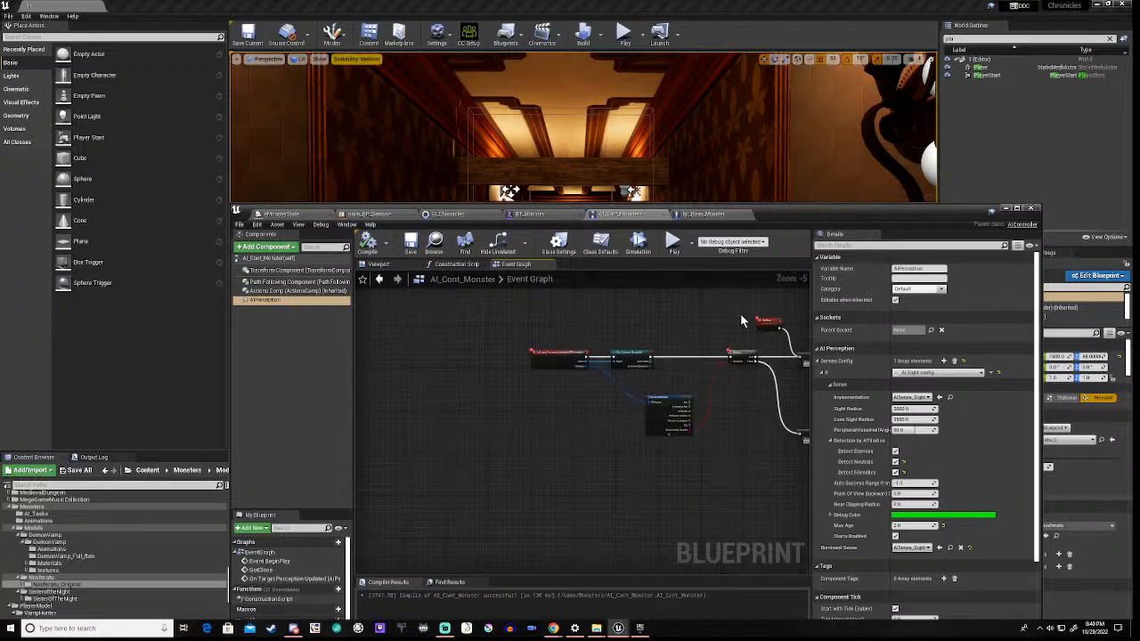
right_click_drag(741, 316, 589, 355)
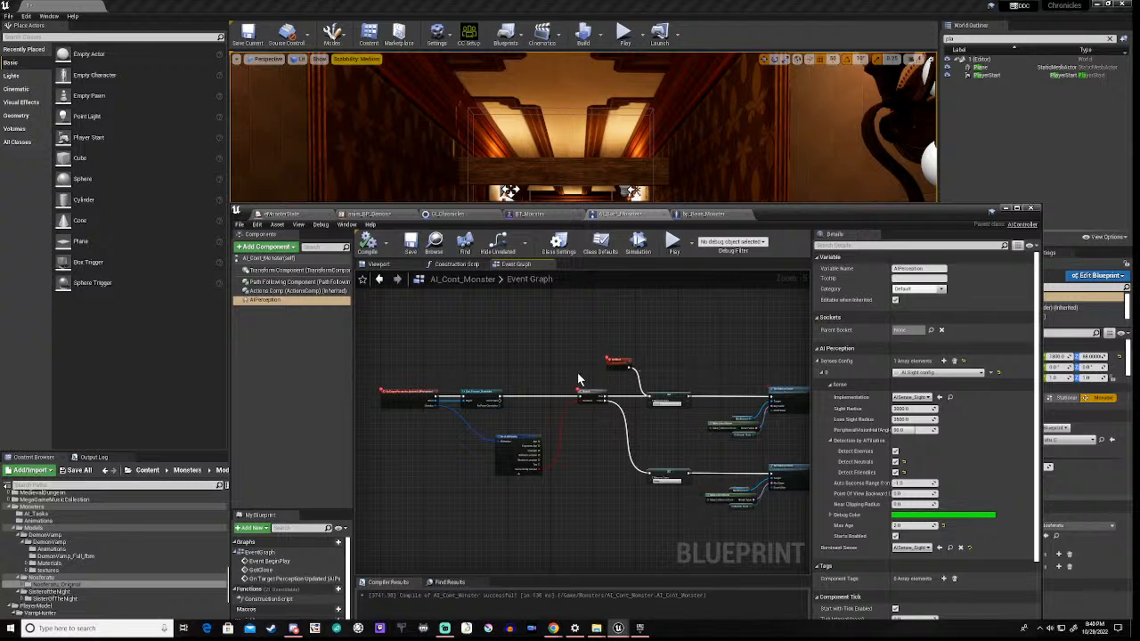
scroll(486, 432, "up", 5)
right_click_drag(450, 403, 679, 410)
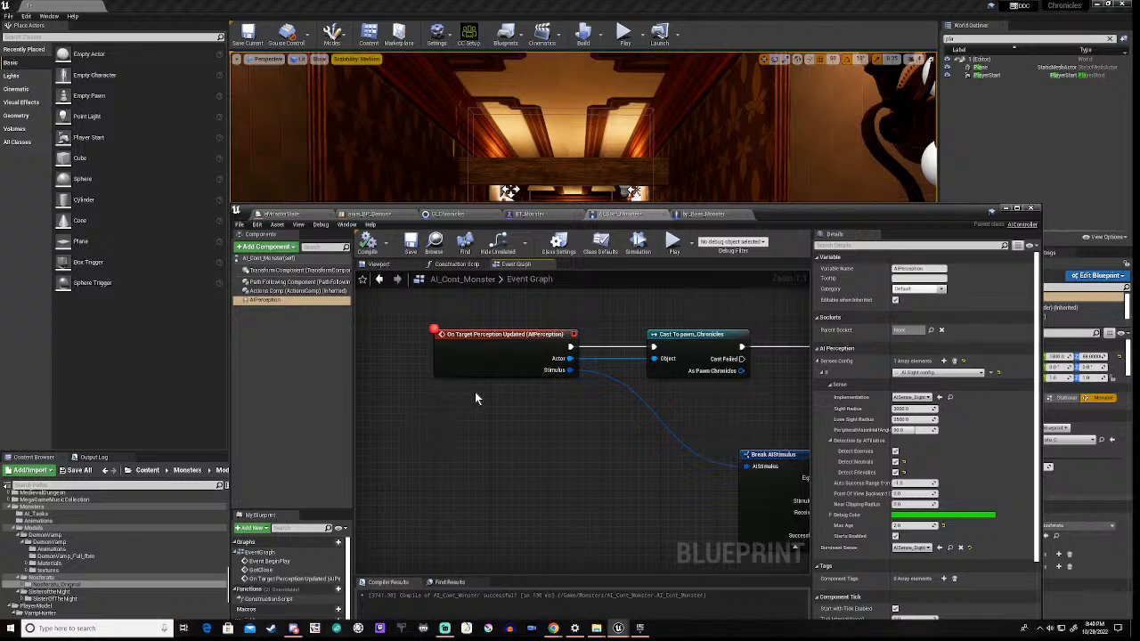
Step: Save all project assets and close the blueprint editor and the Unreal Editor
left_click(1030, 208)
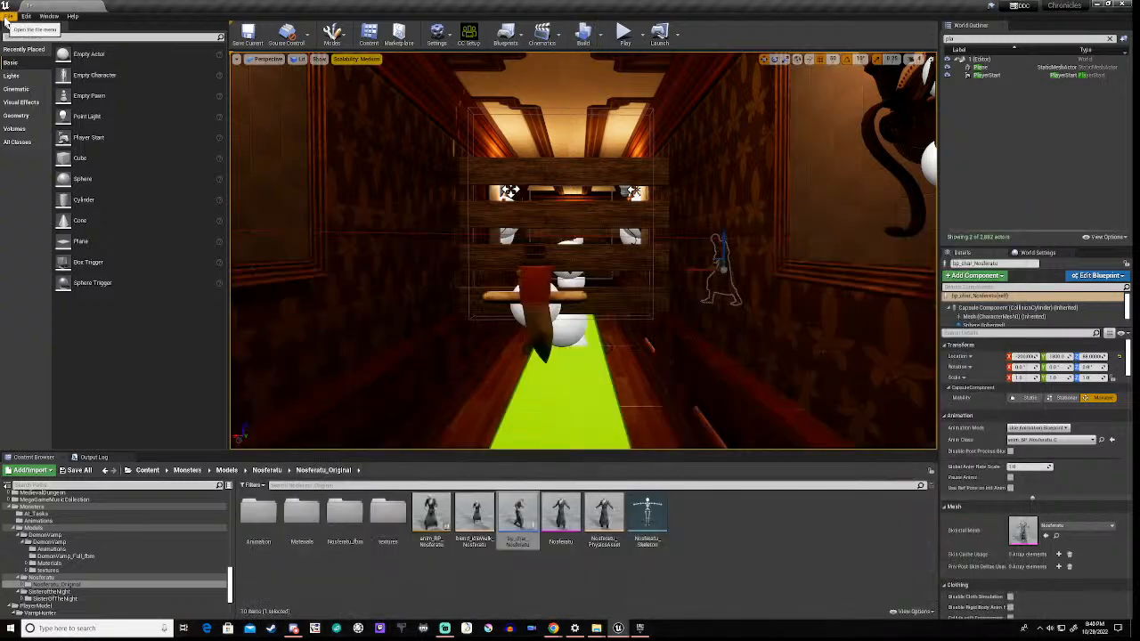
left_click(8, 16)
mouse_move(25, 16)
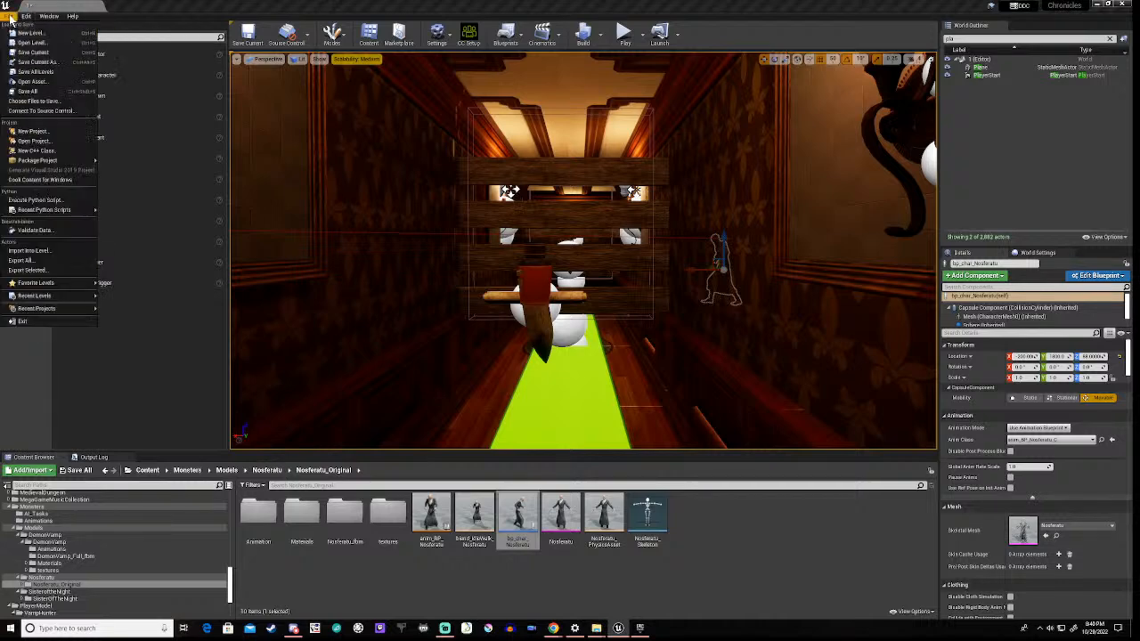
left_click(38, 92)
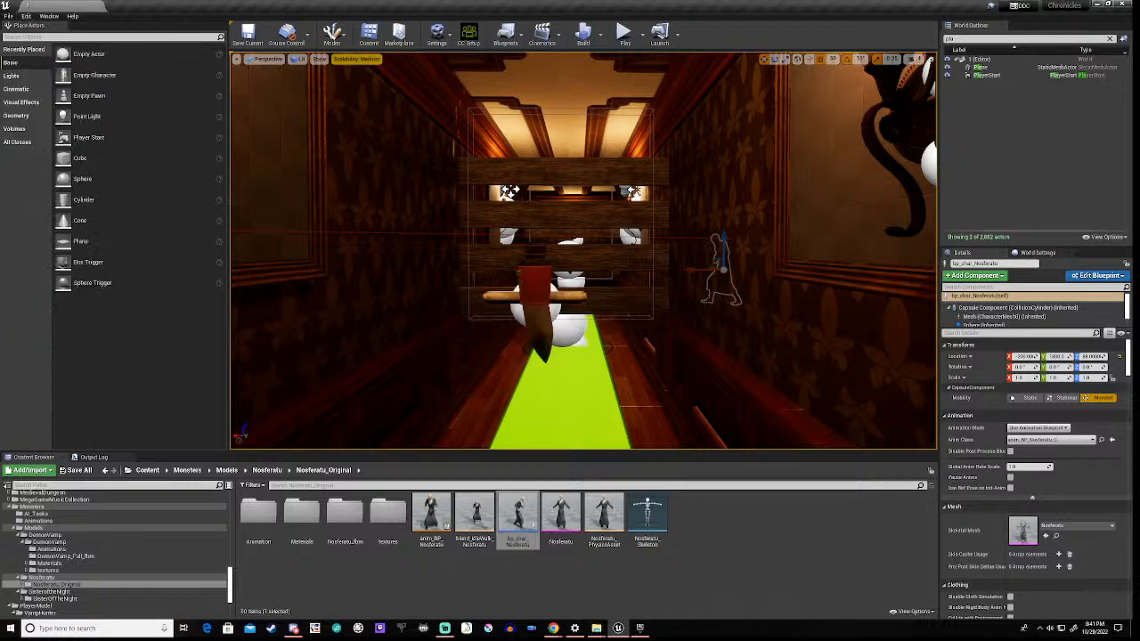
left_click(1123, 8)
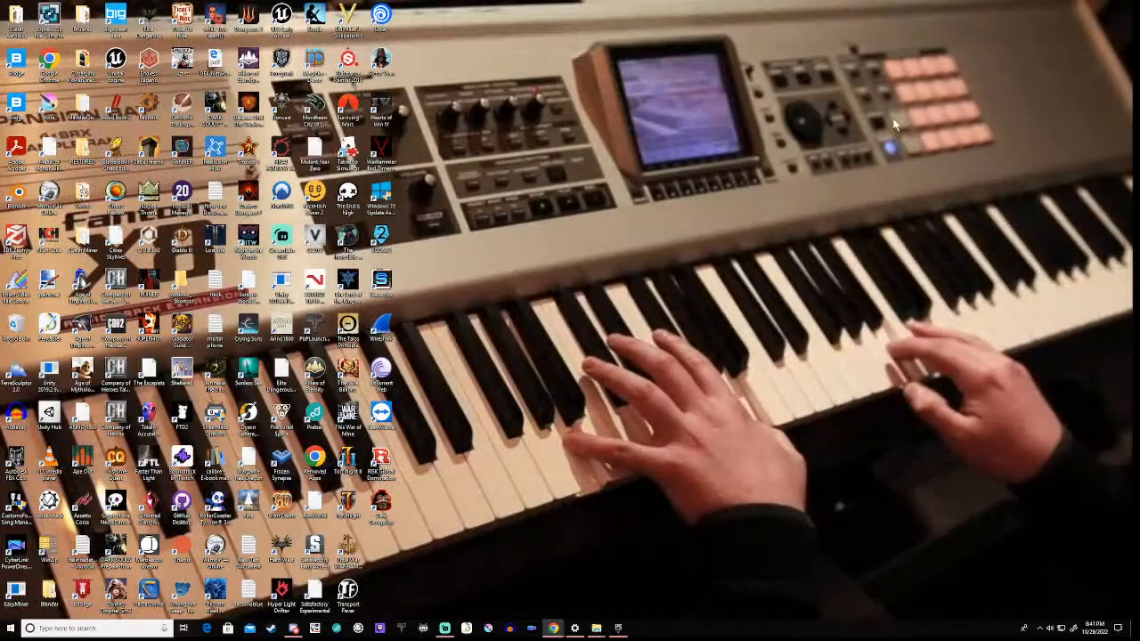
Step: Reopen the Chronicles project from the Epic Games Launcher library and dismiss the message log
left_click(618, 626)
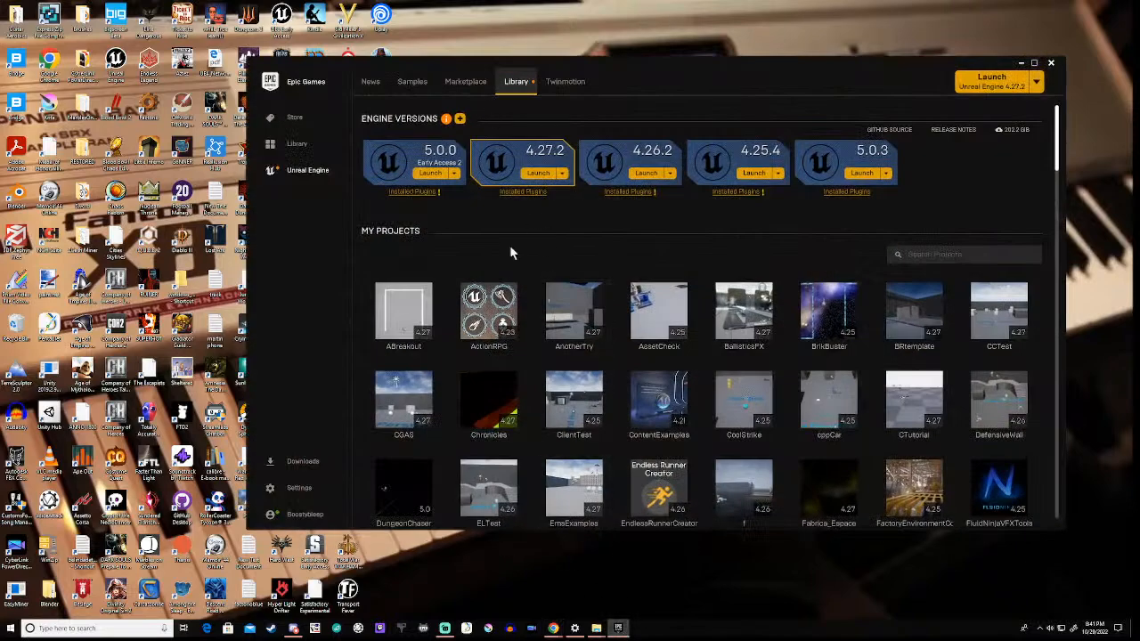
double_click(510, 392)
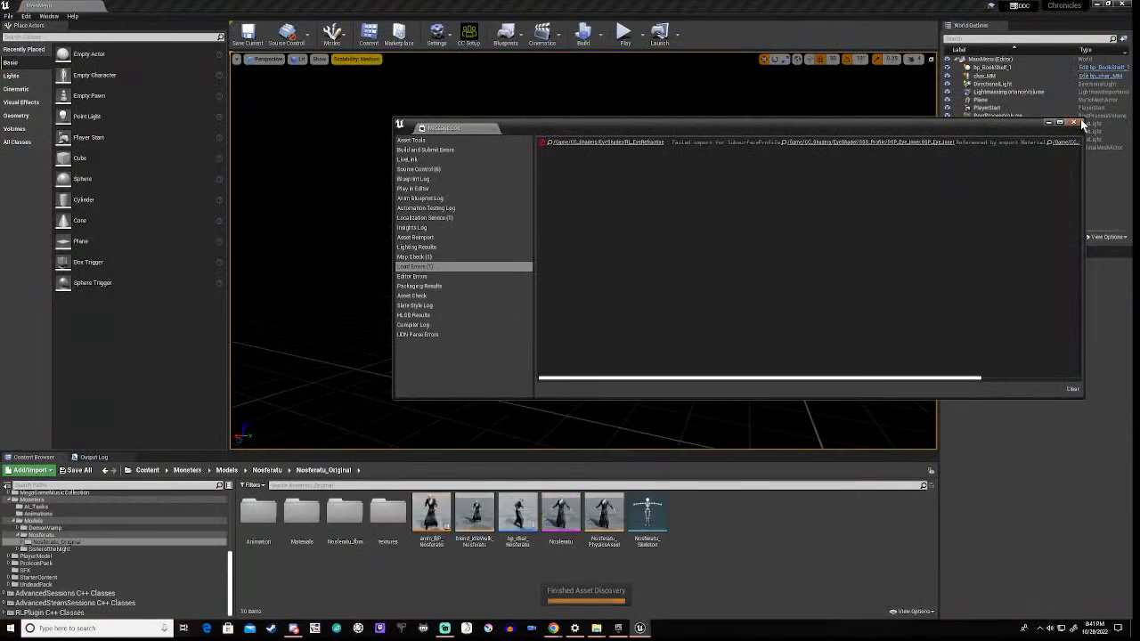
left_click(1079, 120)
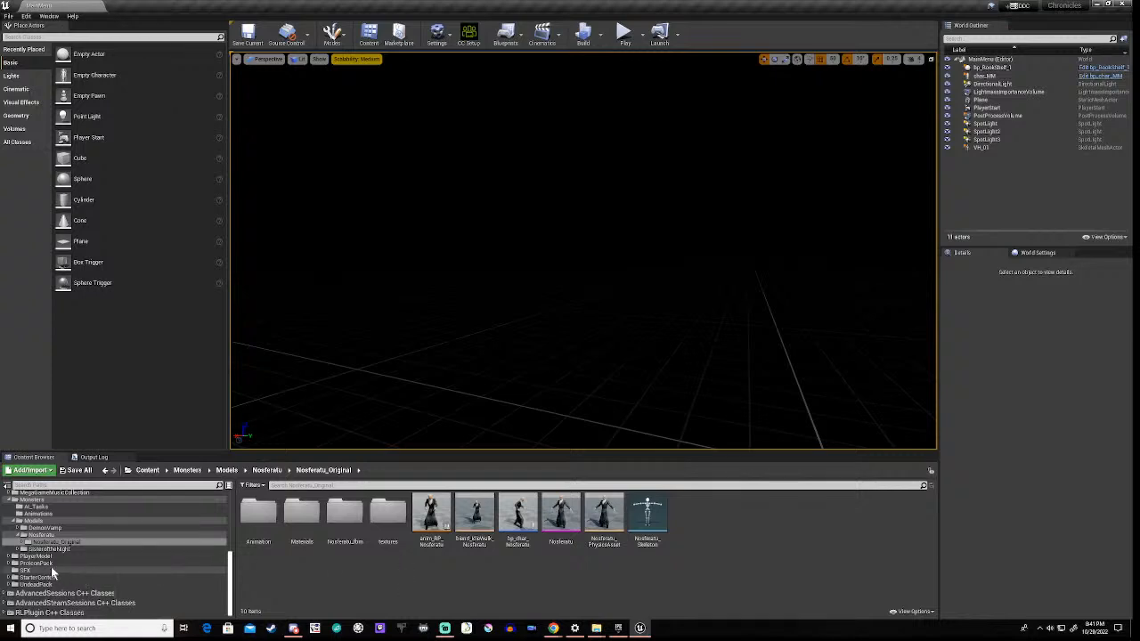
Step: Open level 1 from the Maps folder
scroll(51, 561, "up", 2)
scroll(49, 555, "up", 3)
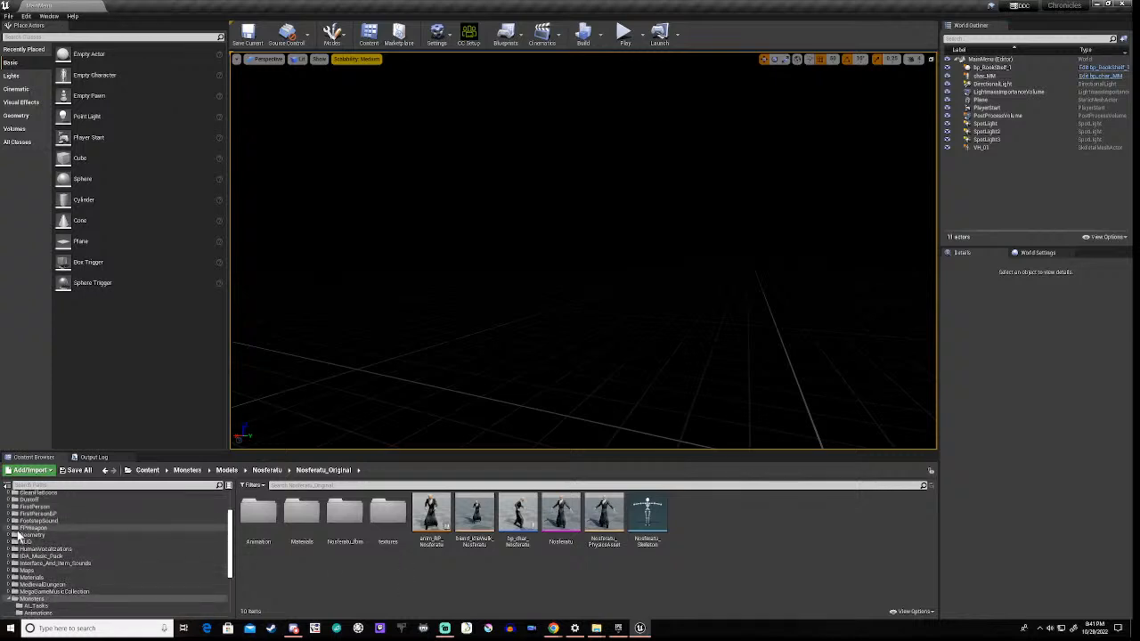
scroll(27, 543, "down", 1)
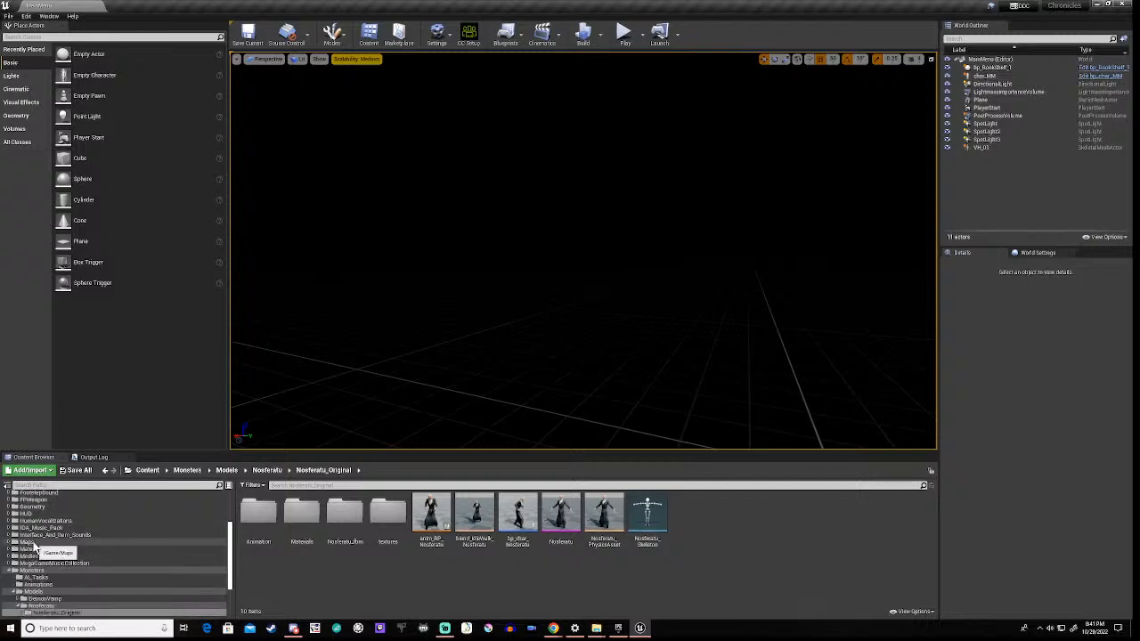
left_click(32, 542)
double_click(434, 521)
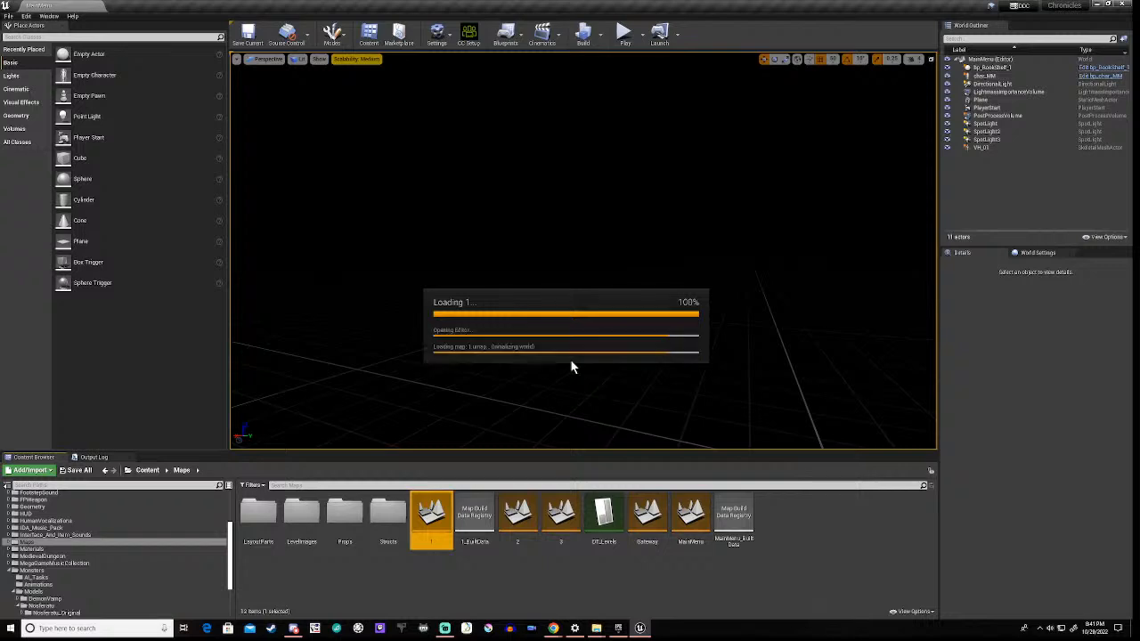
Step: Play the level, walk through the hallway to draw Nosferatu's attention, and stop the simulation
left_click(626, 35)
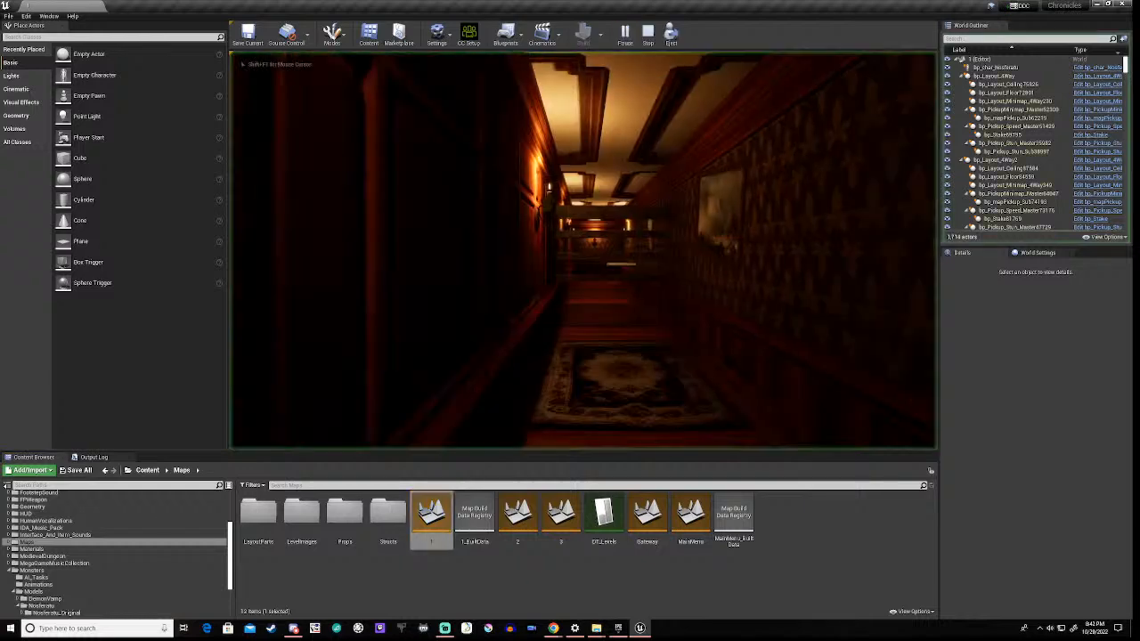
key("w")
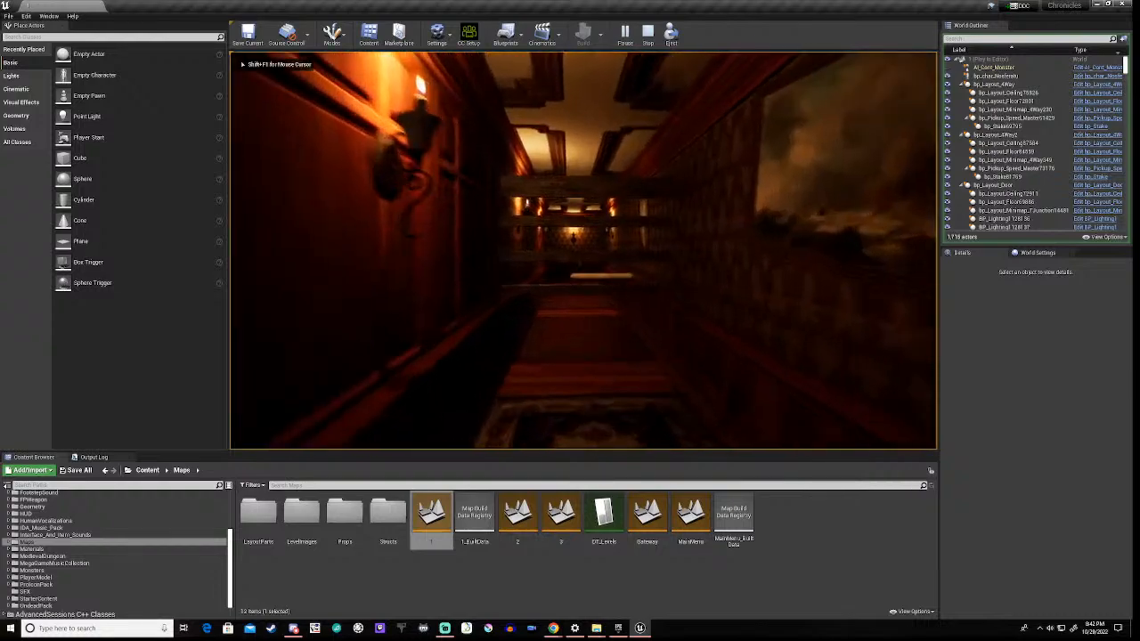
key("e")
key("w")
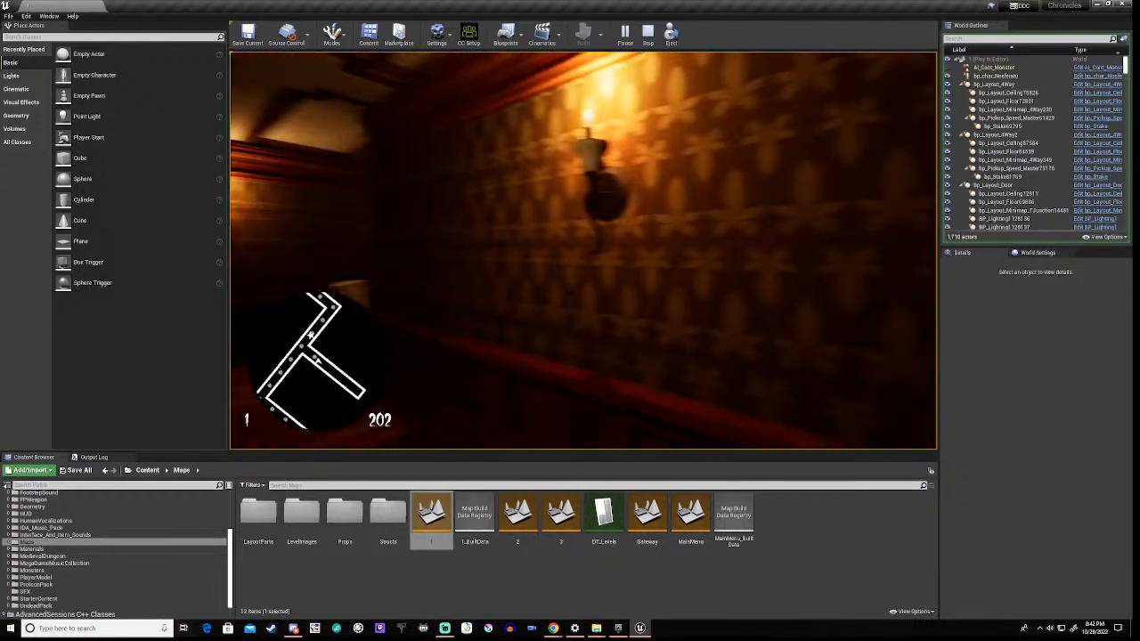
key("s")
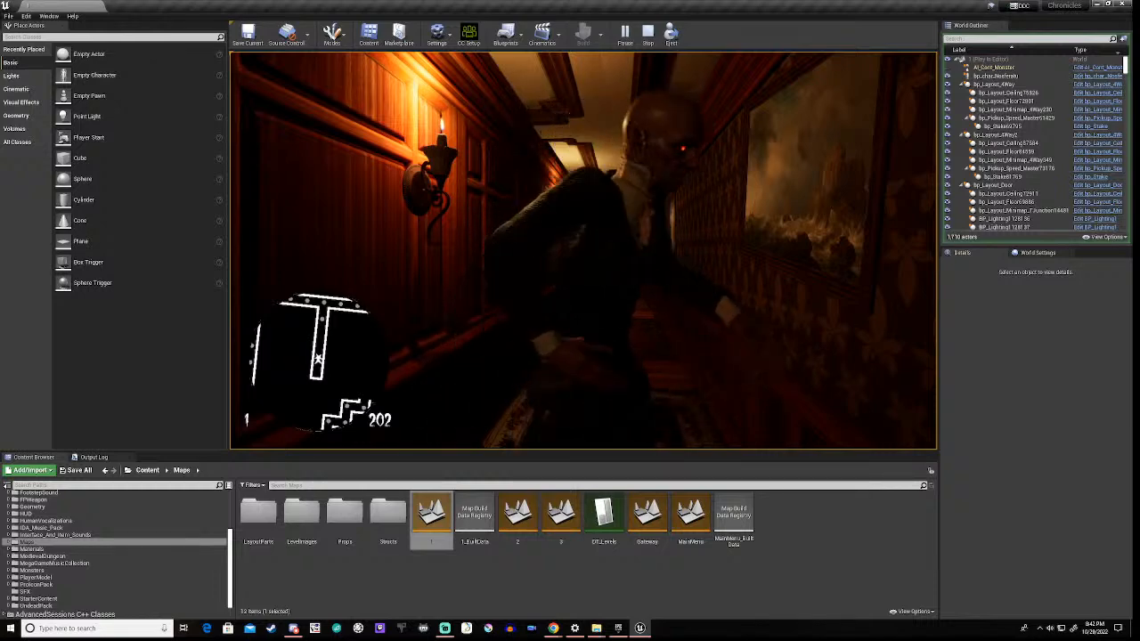
key("Escape")
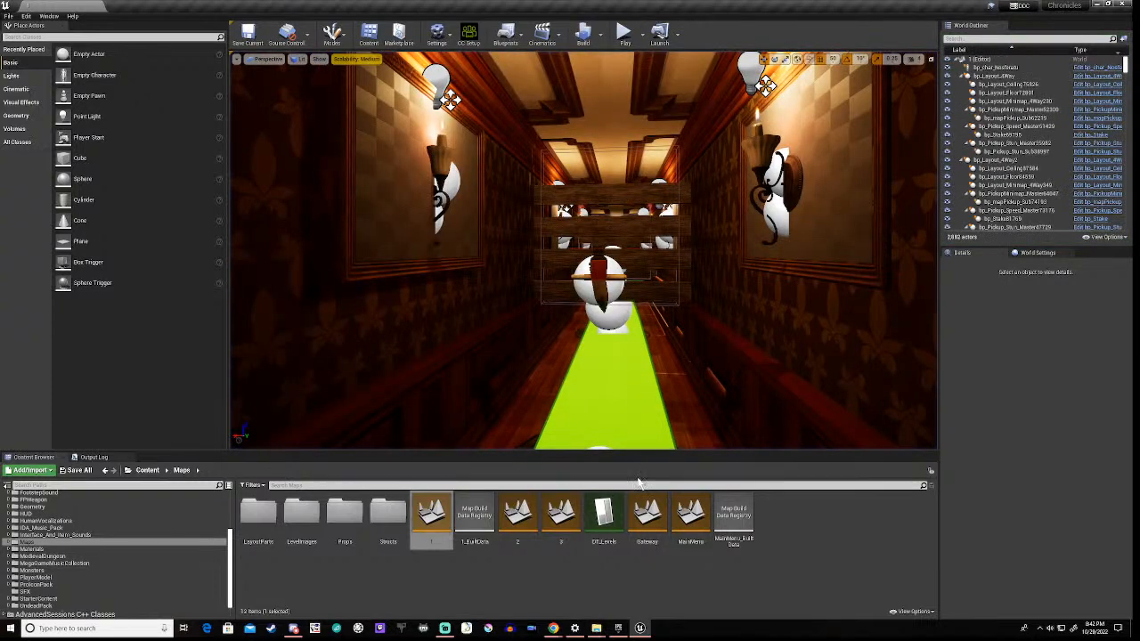
Step: Open the AI_Cont_Monster blueprint from the Monsters folder
left_click(10, 570)
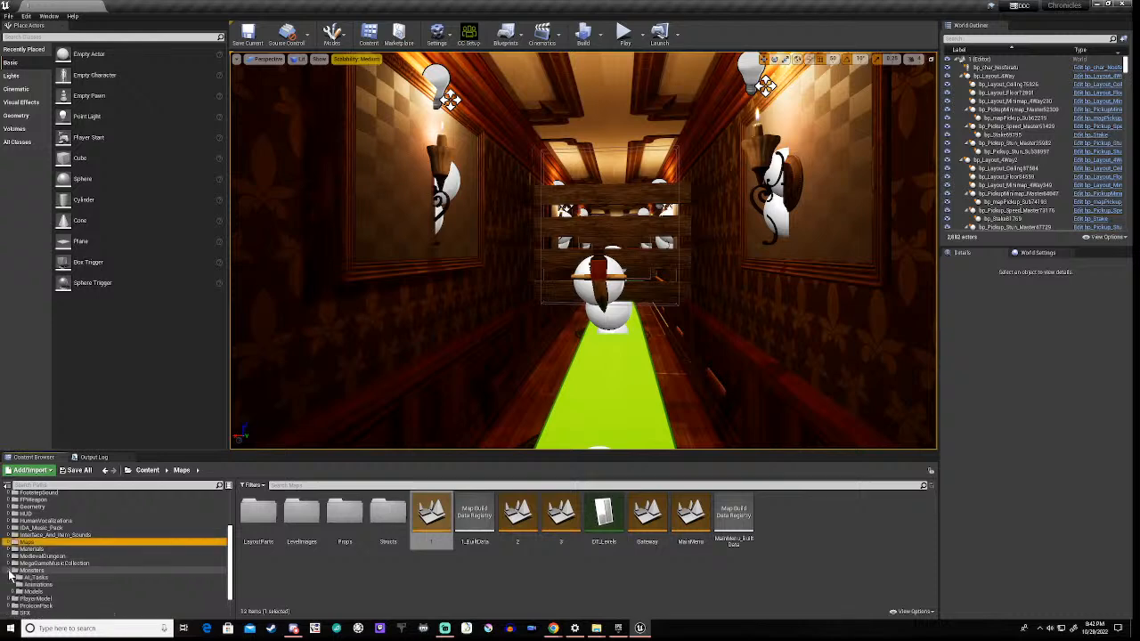
left_click(31, 570)
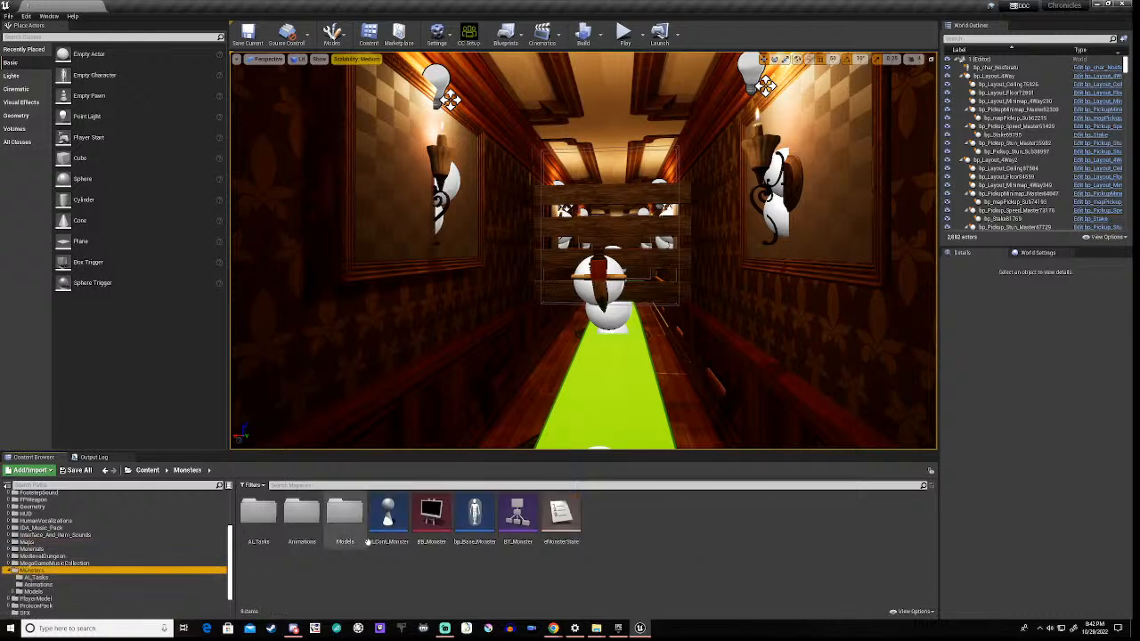
double_click(393, 529)
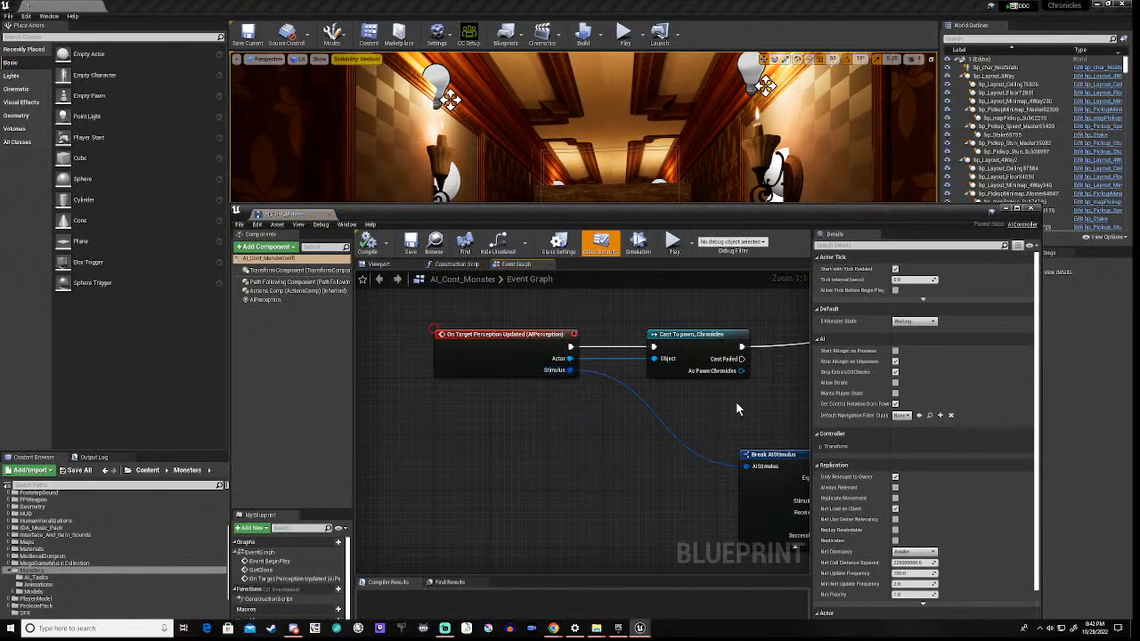
Step: Enable the breakpoint on the On Target Perception Updated (AIPerception) event node
right_click_drag(736, 403, 692, 394)
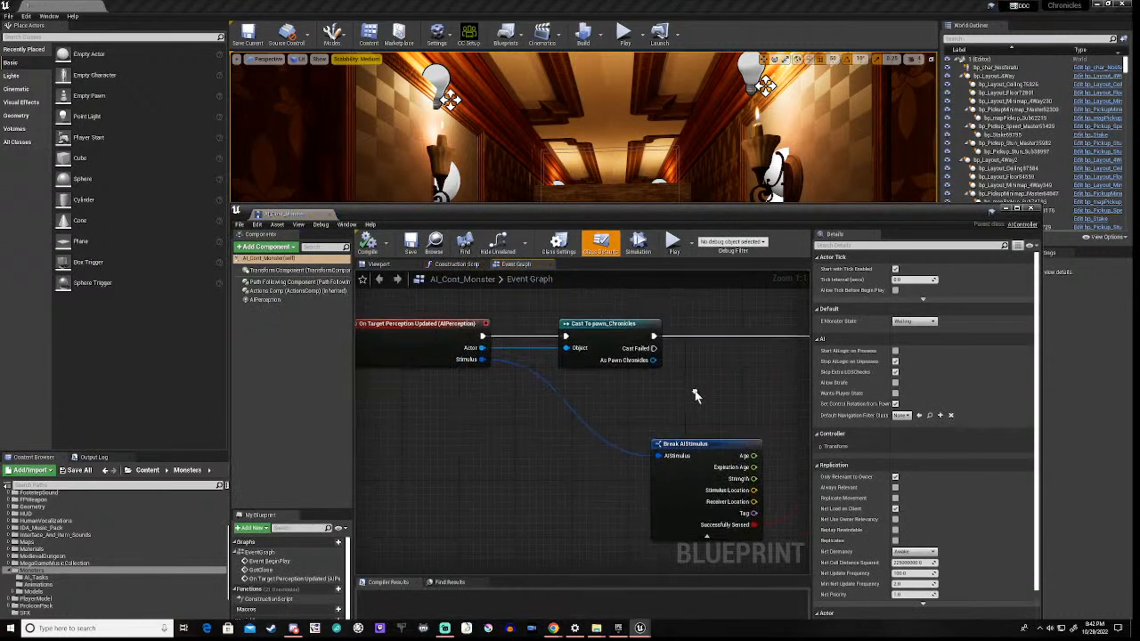
right_click(459, 330)
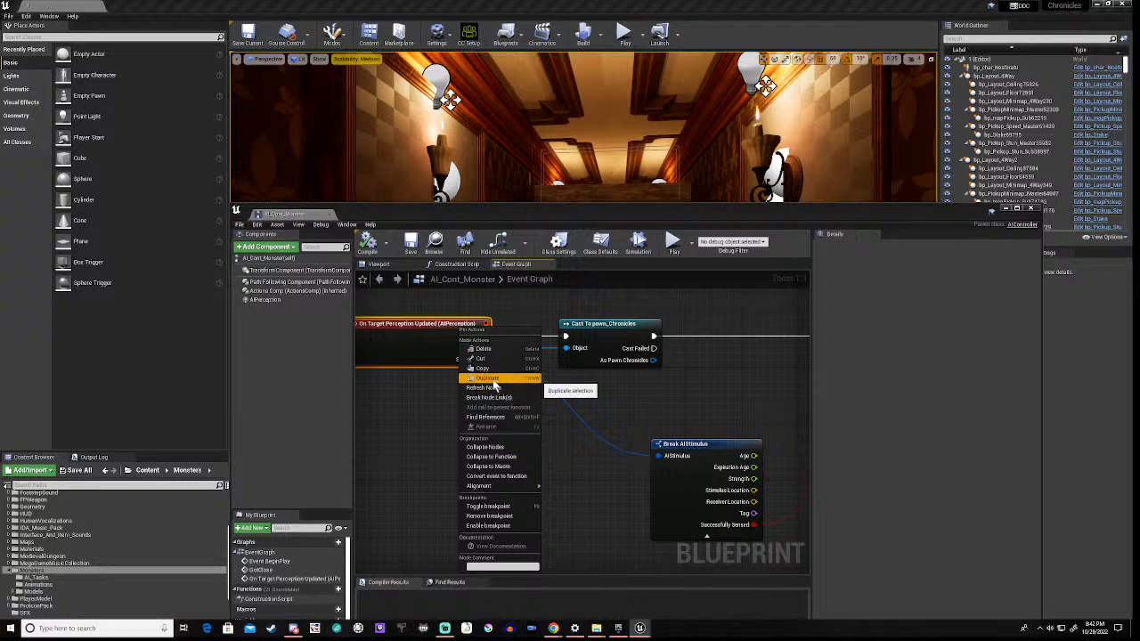
left_click(488, 524)
right_click_drag(436, 407, 535, 413)
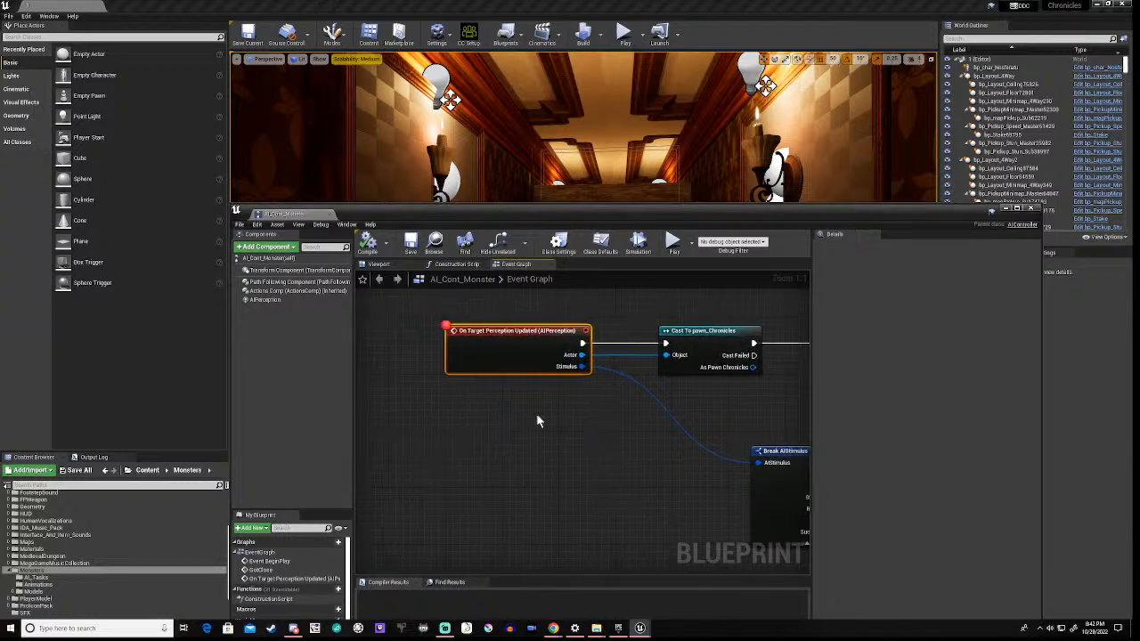
scroll(536, 413, "down", 5)
right_click_drag(659, 417, 569, 415)
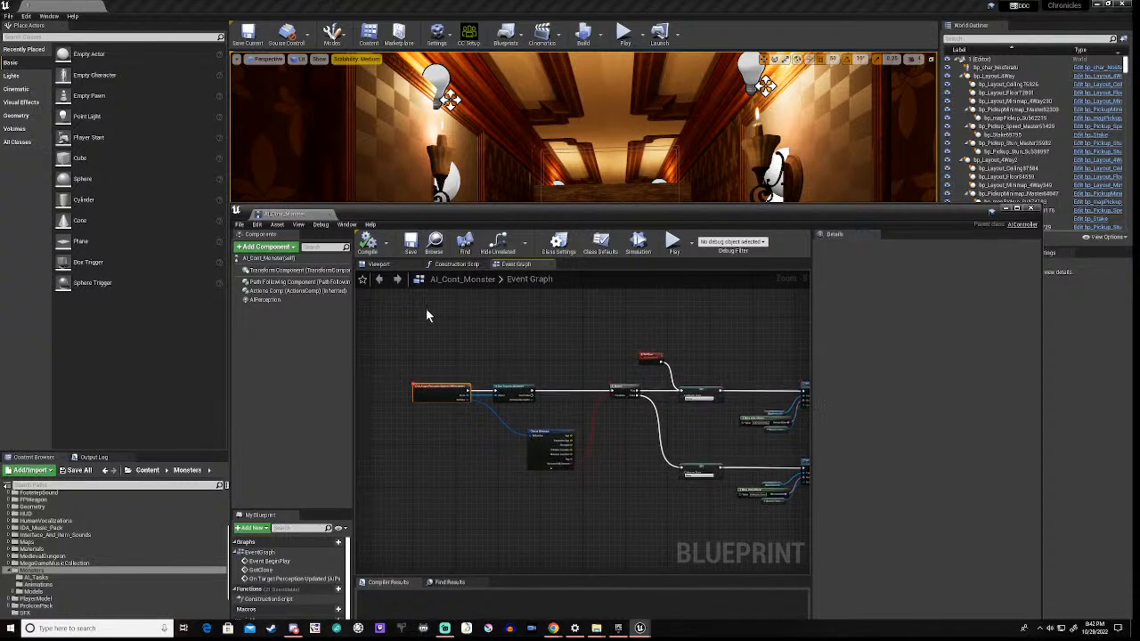
left_click_drag(662, 208, 593, 163)
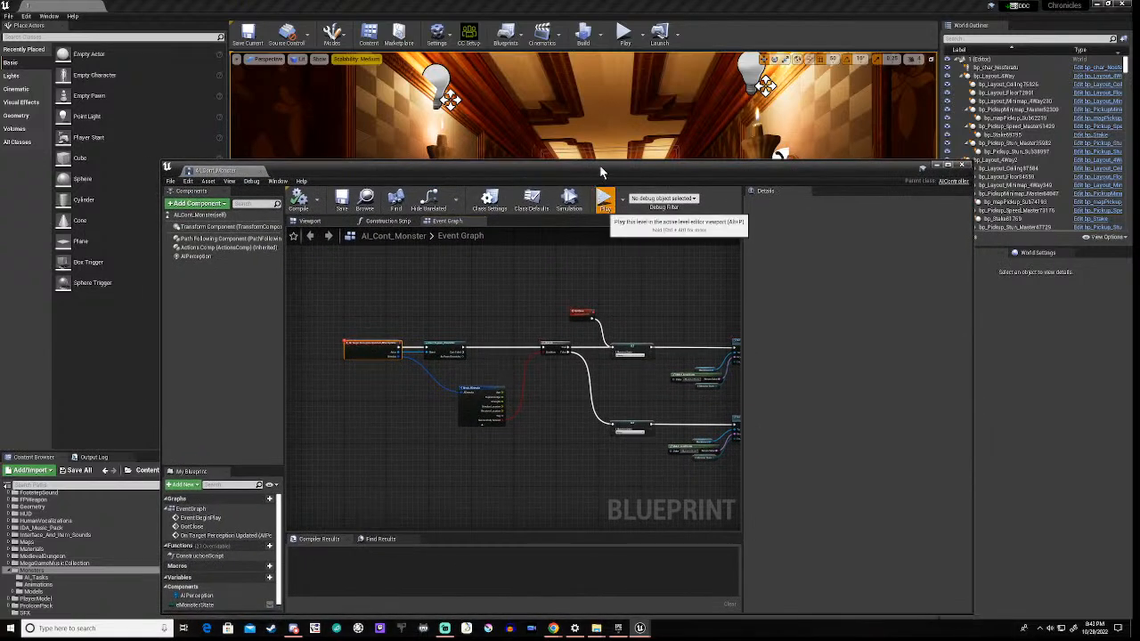
left_click(598, 198)
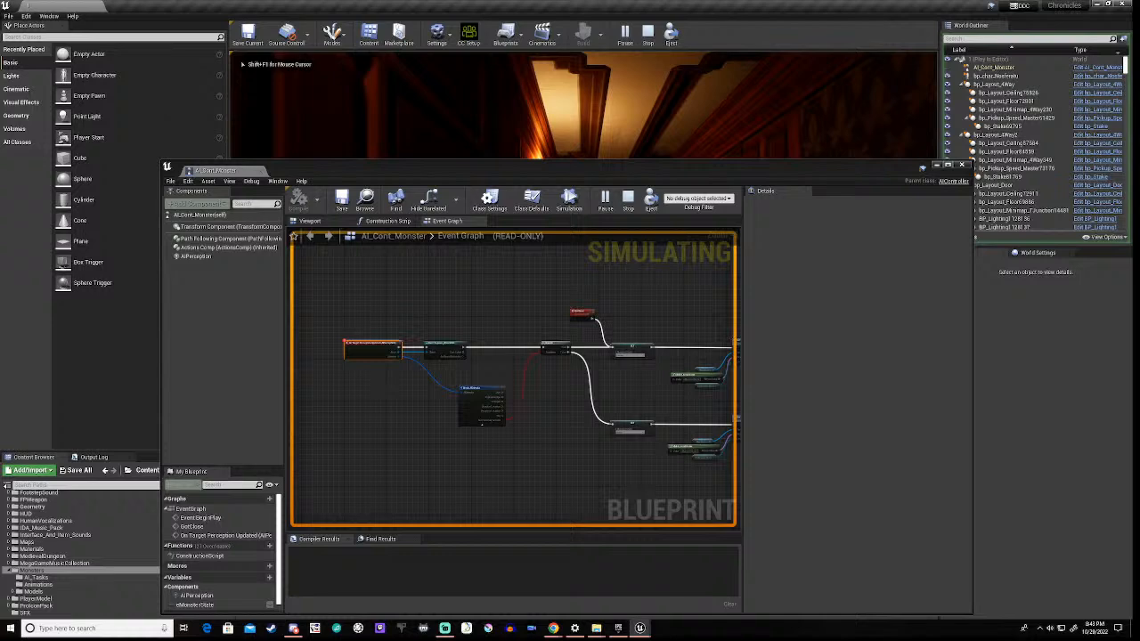
key("Escape")
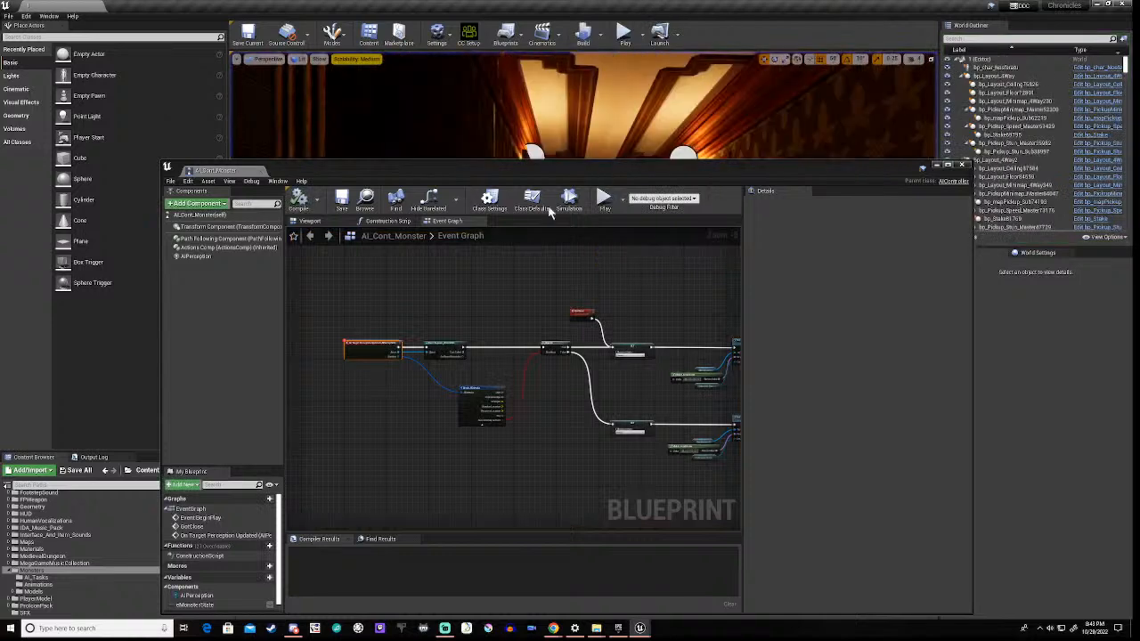
Step: Clear the blueprint window from the viewport, play the level and walk down the hallway to trigger the perception breakpoint
left_click_drag(581, 167, 470, 394)
left_click(577, 307)
left_click(623, 32)
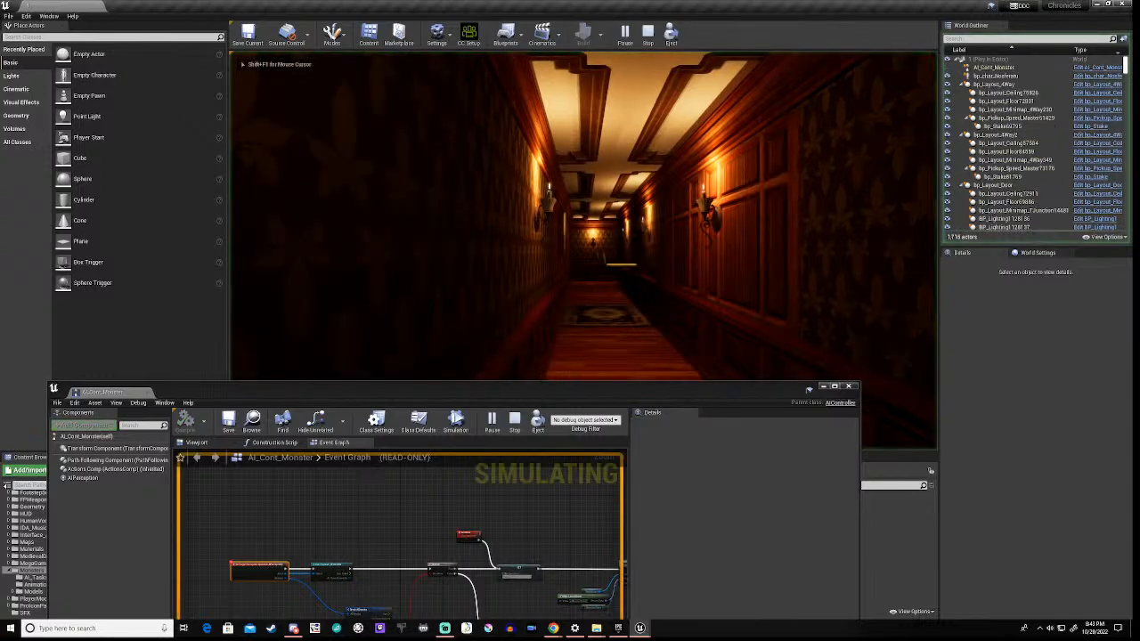
key("w")
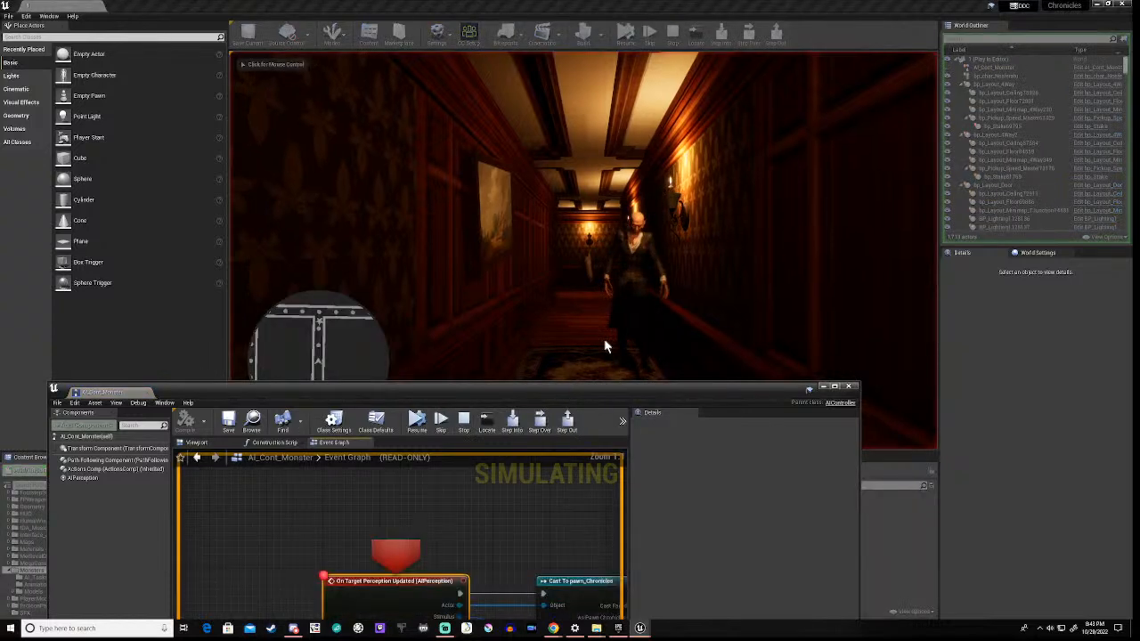
Step: Step over the nodes from On Target Perception Updated through the Branch to the Set E Monster State node, and stop the simulation
left_click_drag(623, 393, 727, 334)
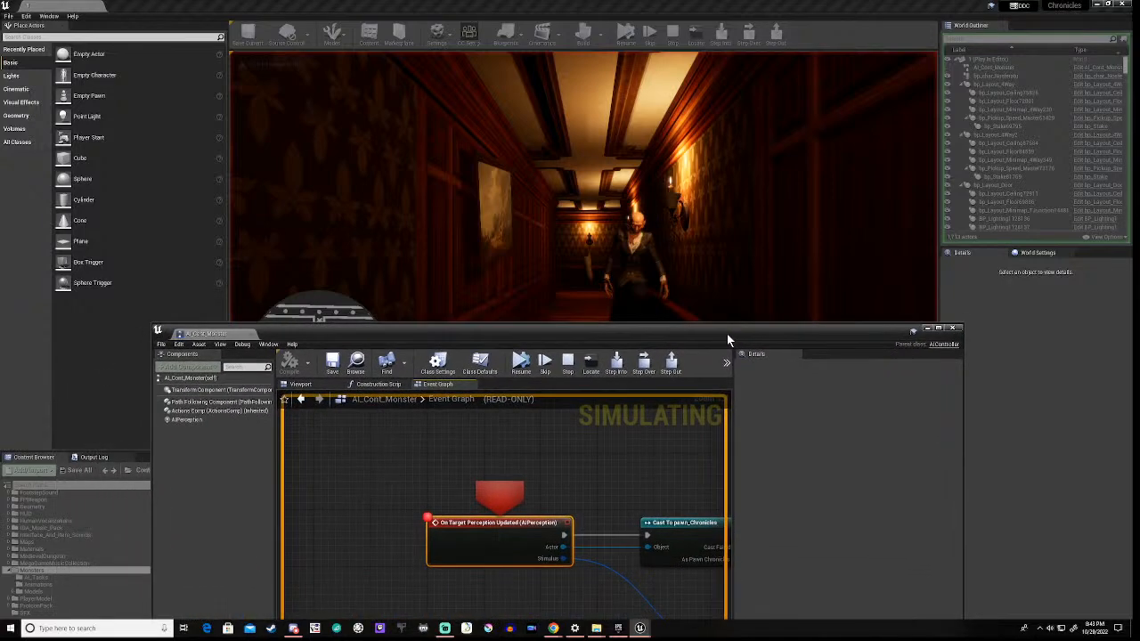
left_click(644, 365)
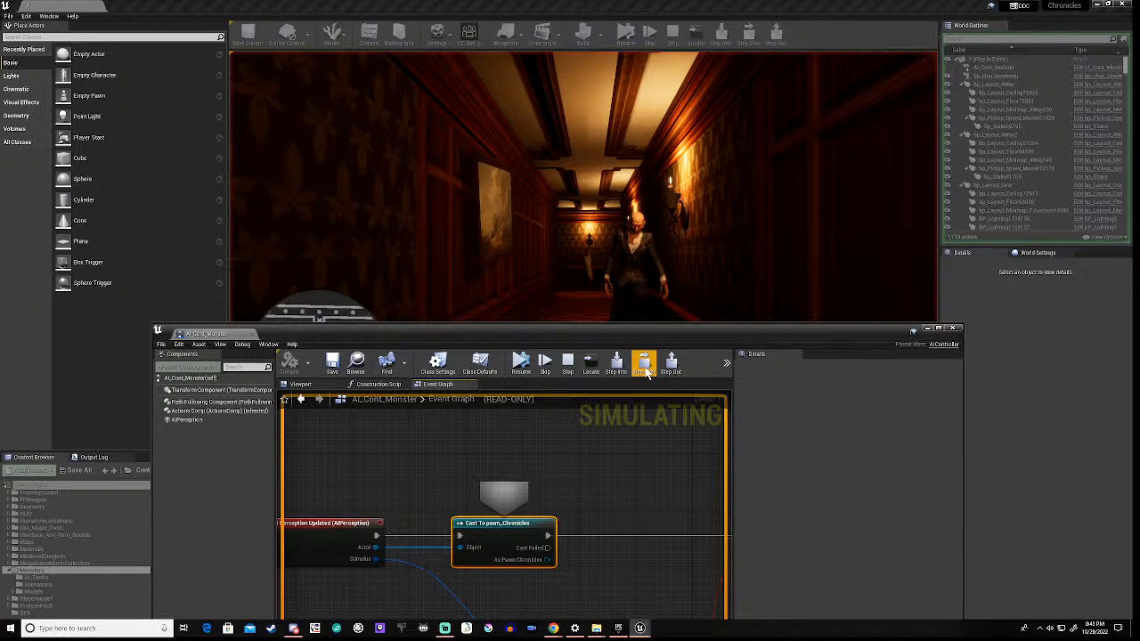
left_click(645, 365)
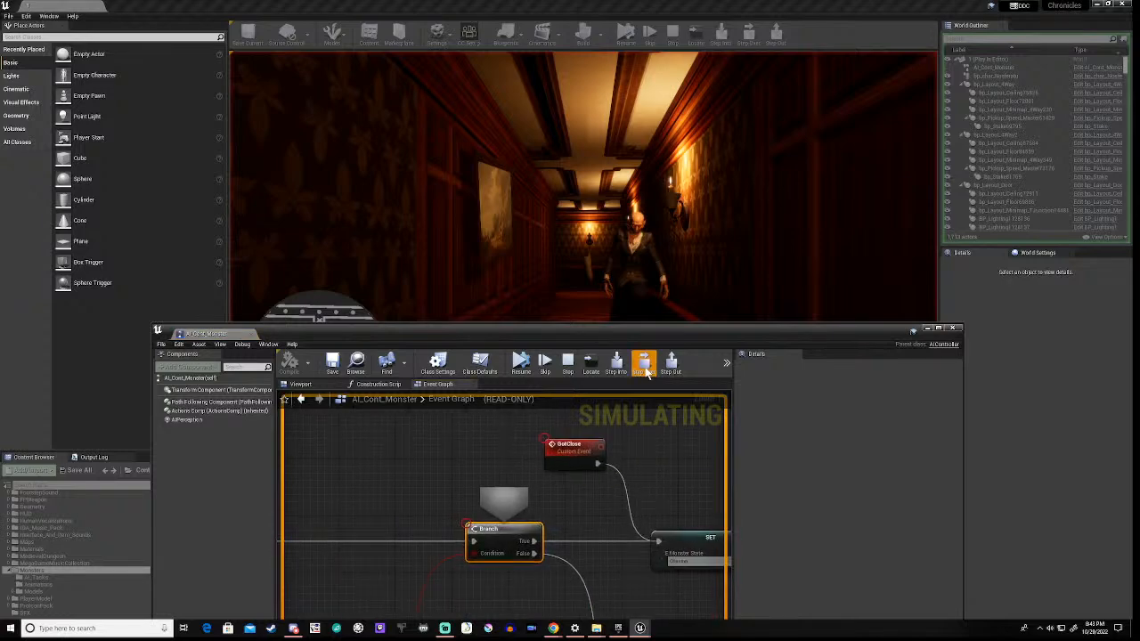
left_click(646, 372)
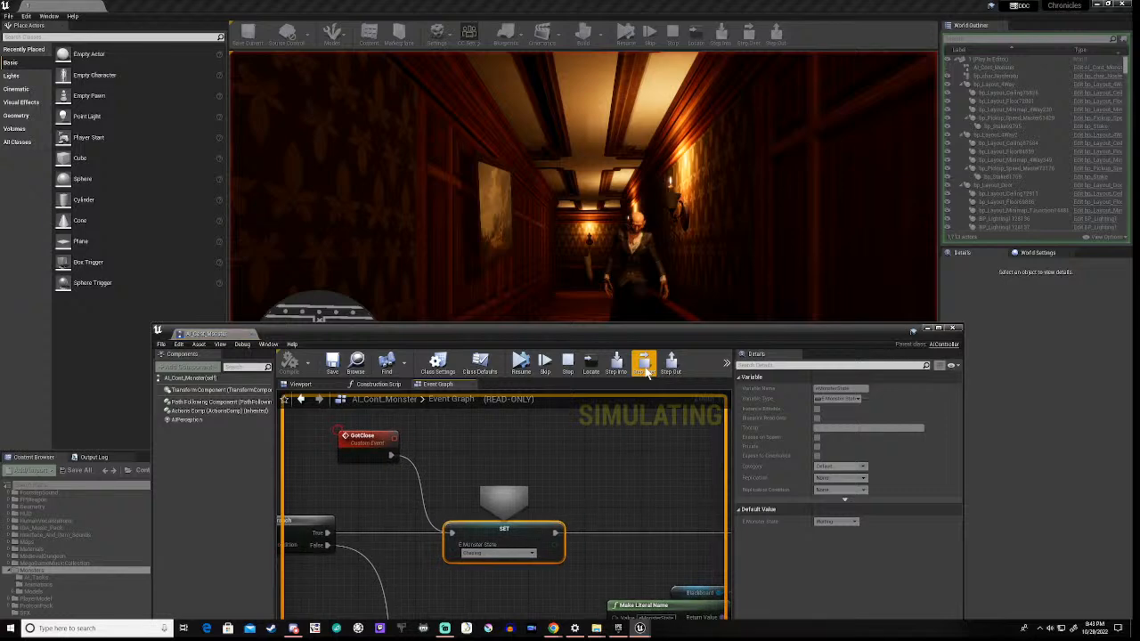
left_click(521, 362)
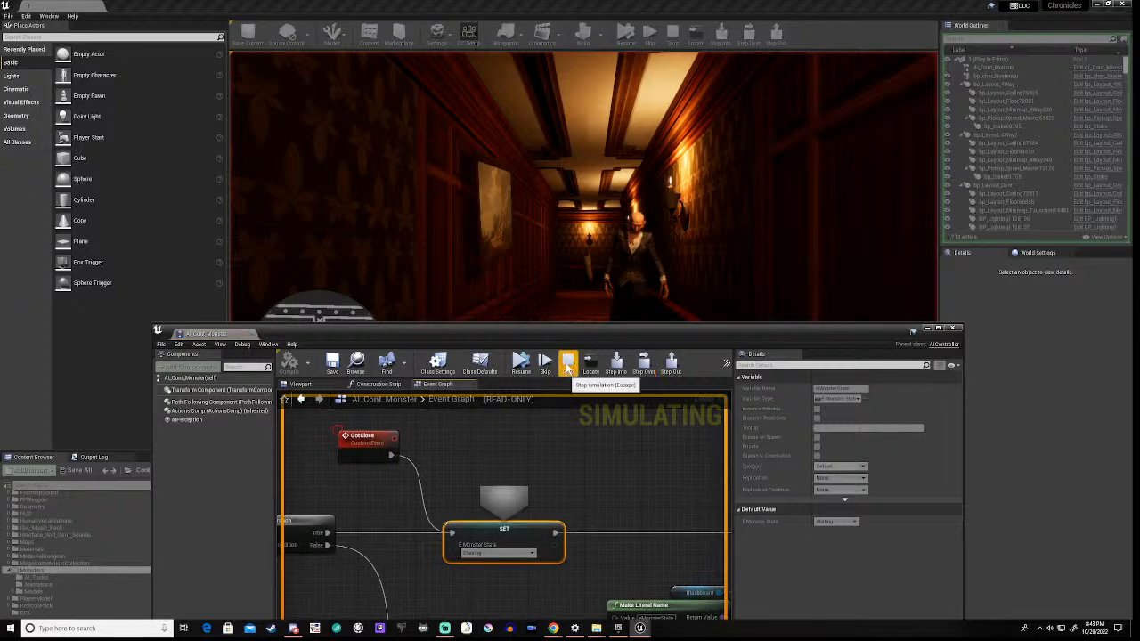
left_click(548, 363)
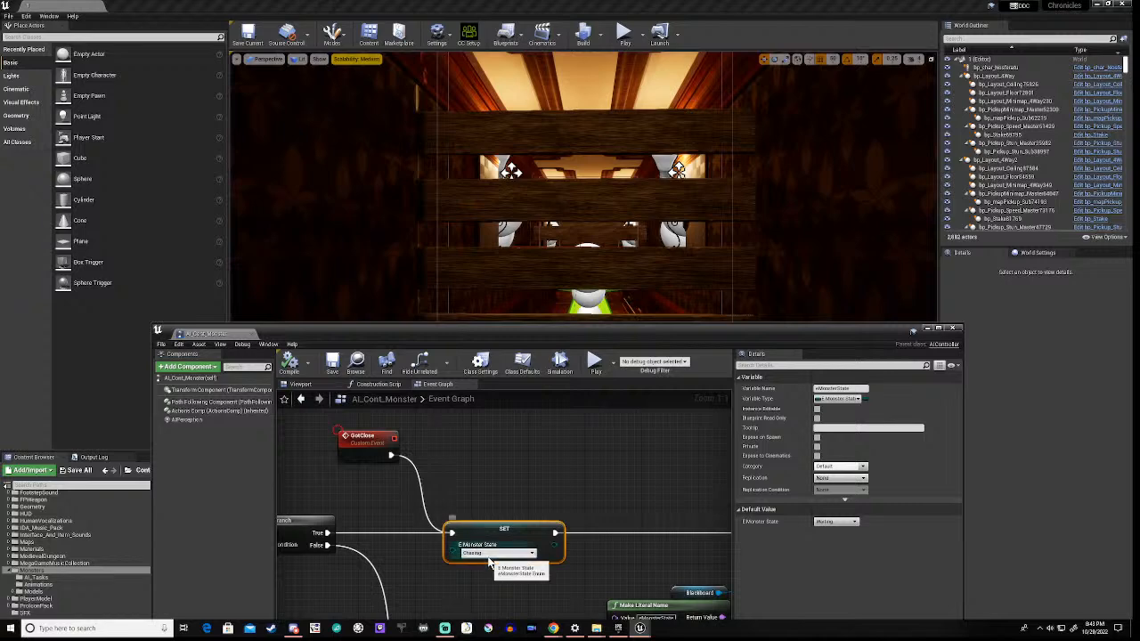
Step: Set E Monster State to Screaming on the SET node fed by the GotClose event and compile the blueprint
left_click(494, 554)
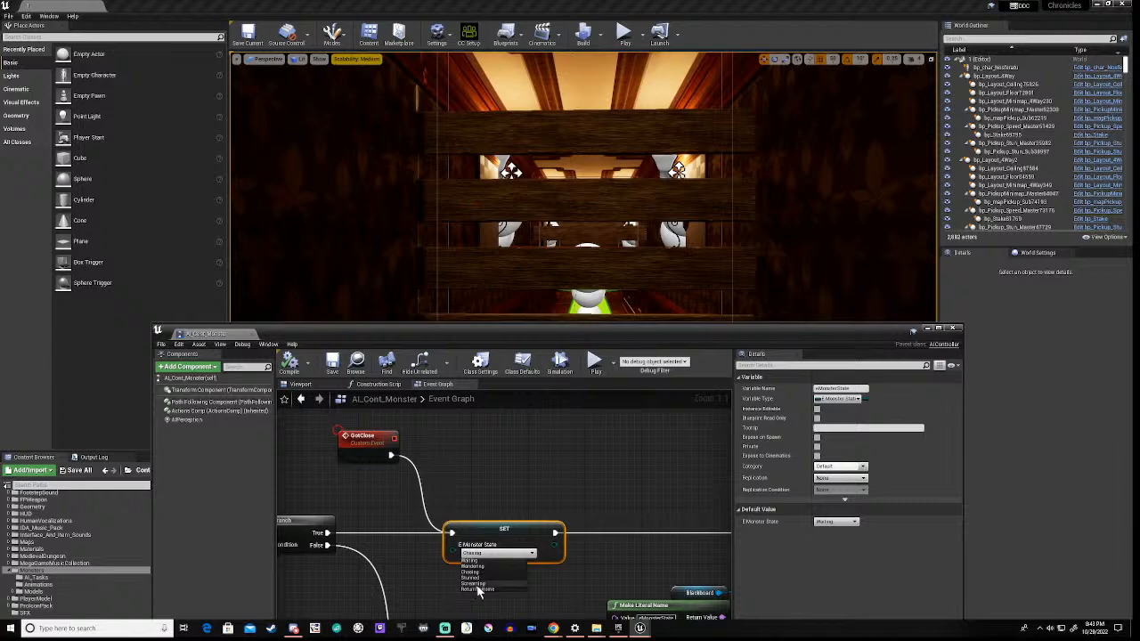
left_click(478, 584)
left_click(627, 479)
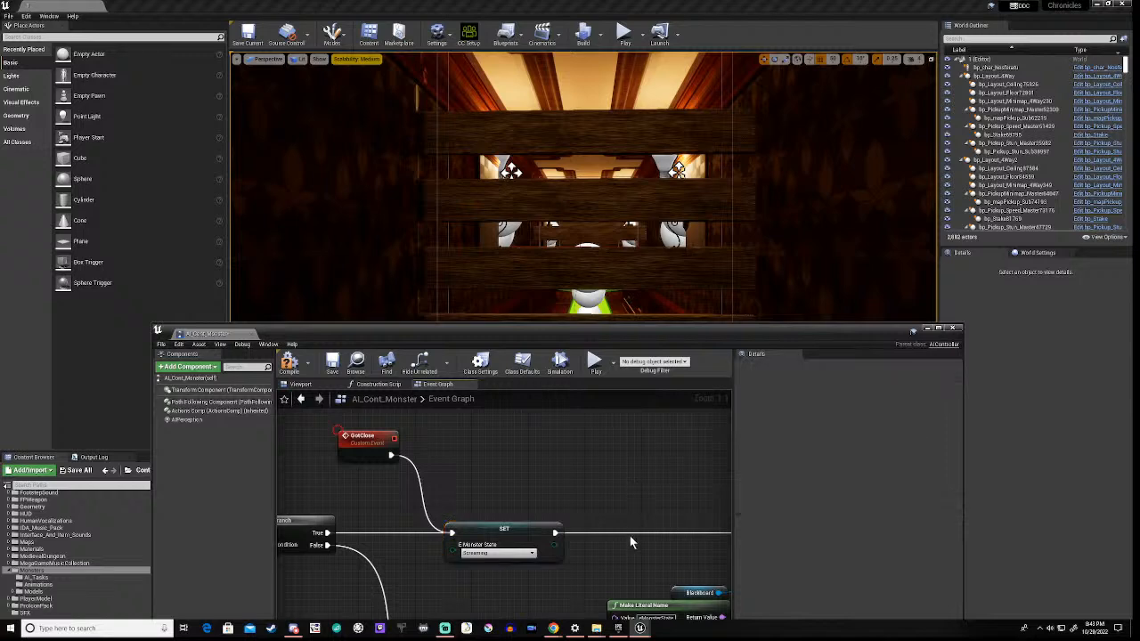
right_click_drag(633, 548, 355, 529)
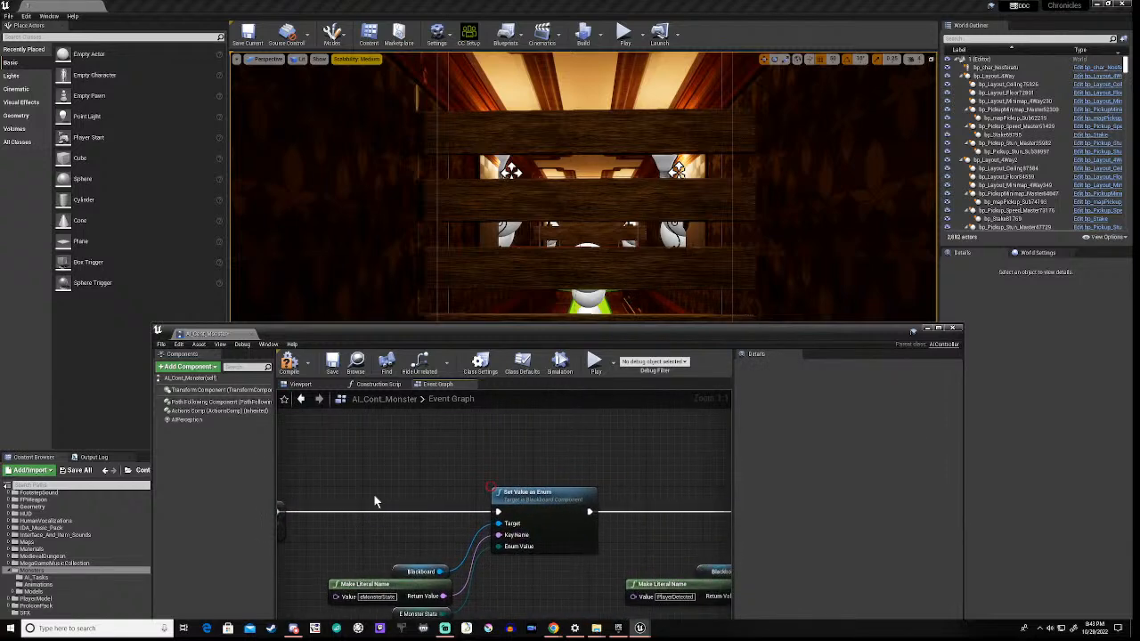
left_click(287, 368)
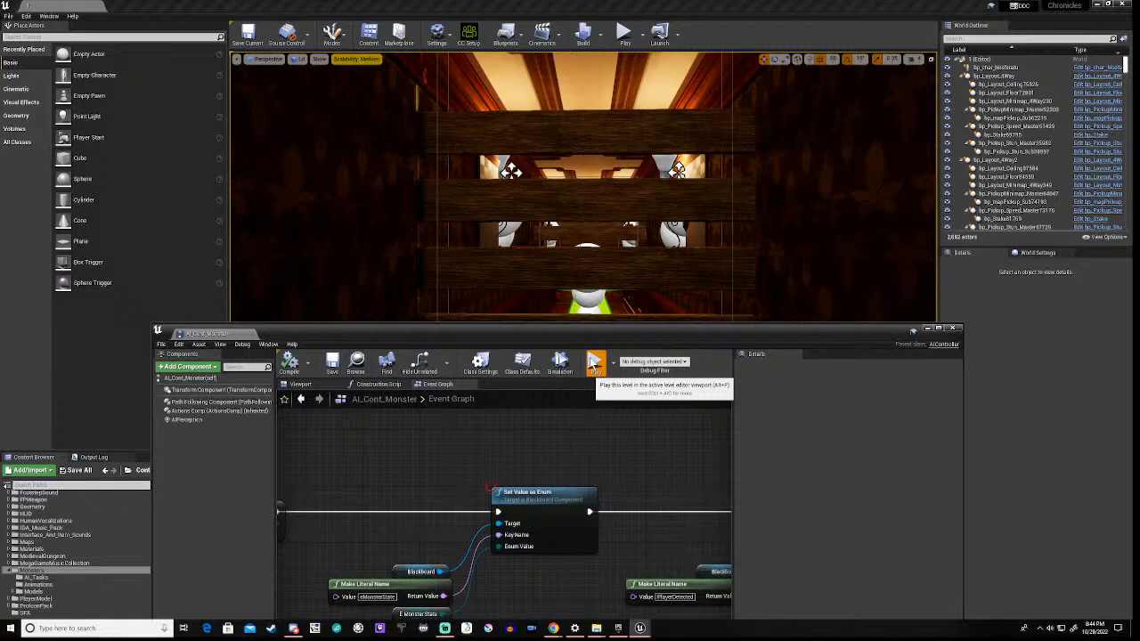
Step: Play the level and walk through the hallways toward the corridor with the blue portal to find Nosferatu
left_click(593, 361)
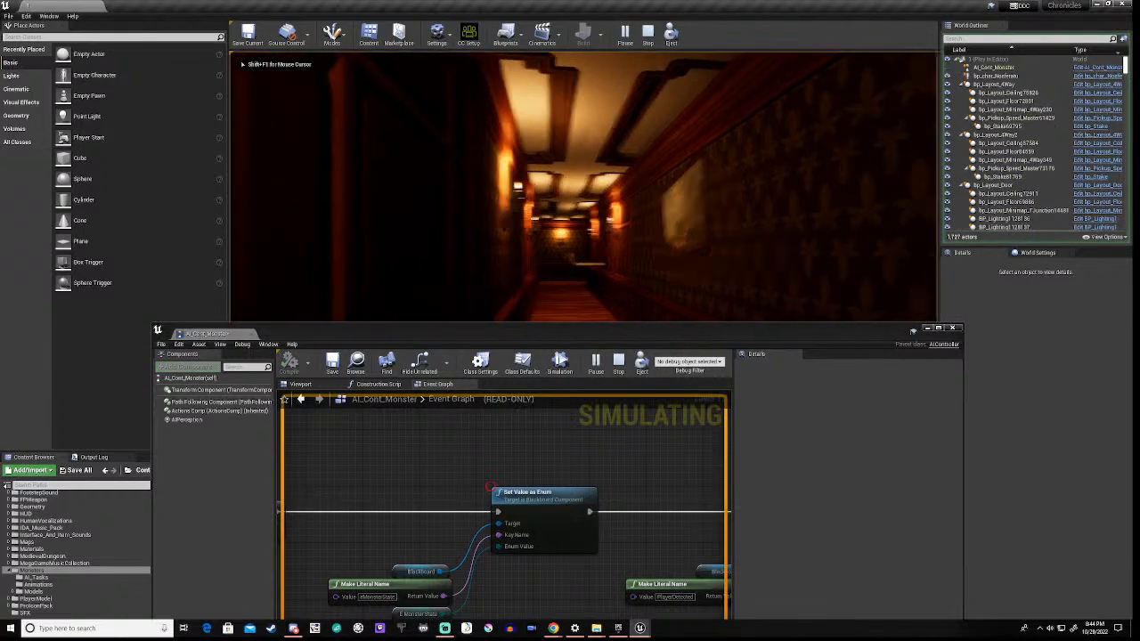
key("w")
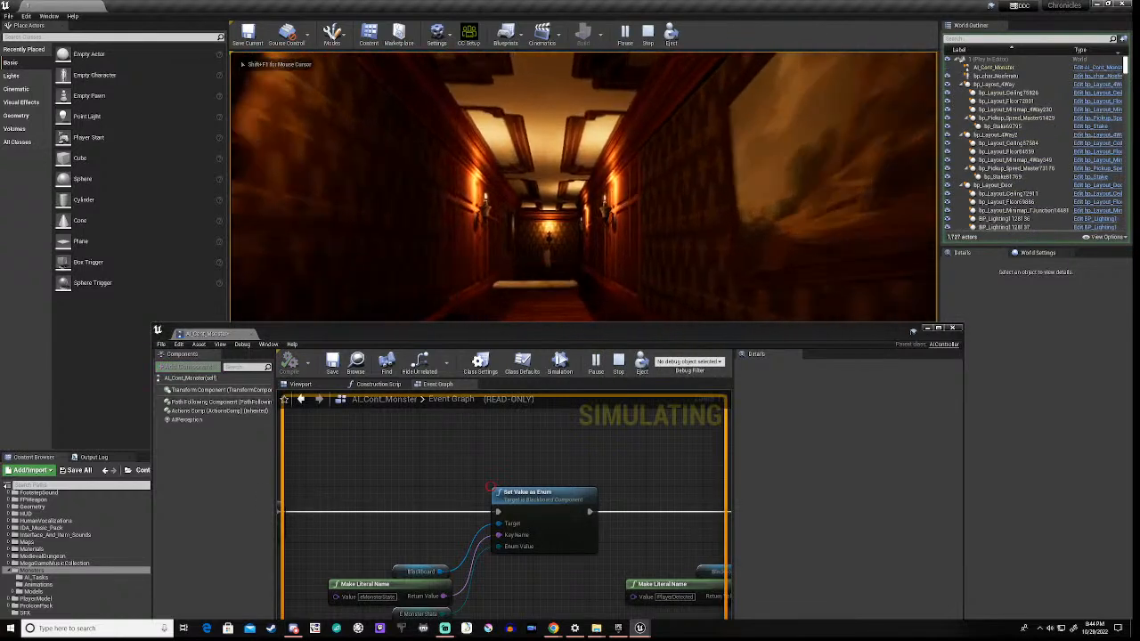
key("w")
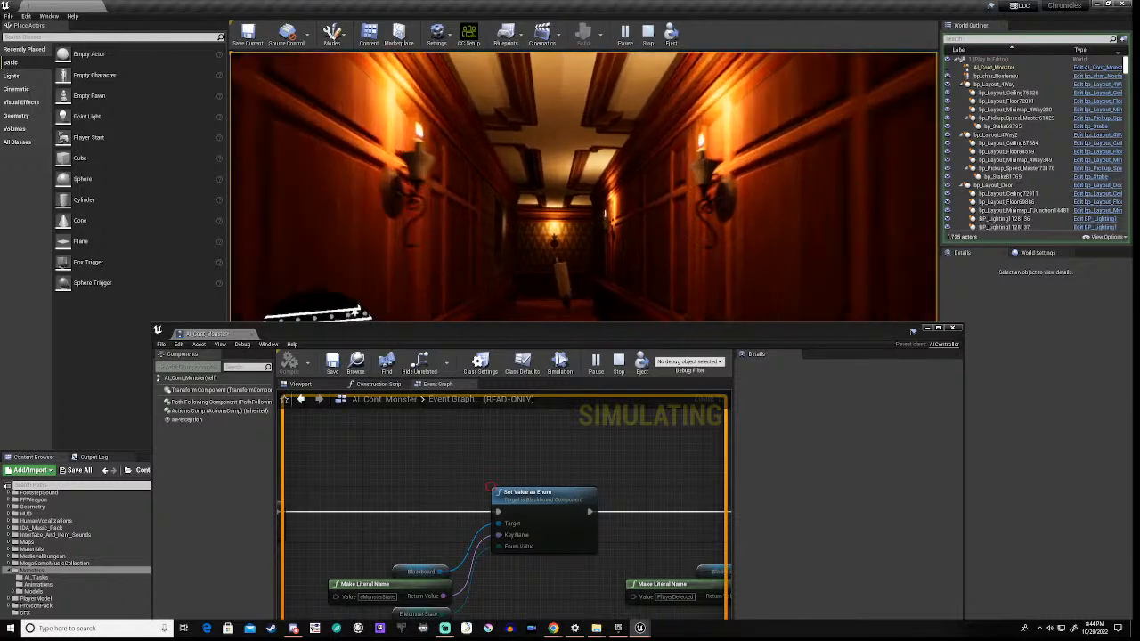
key("w")
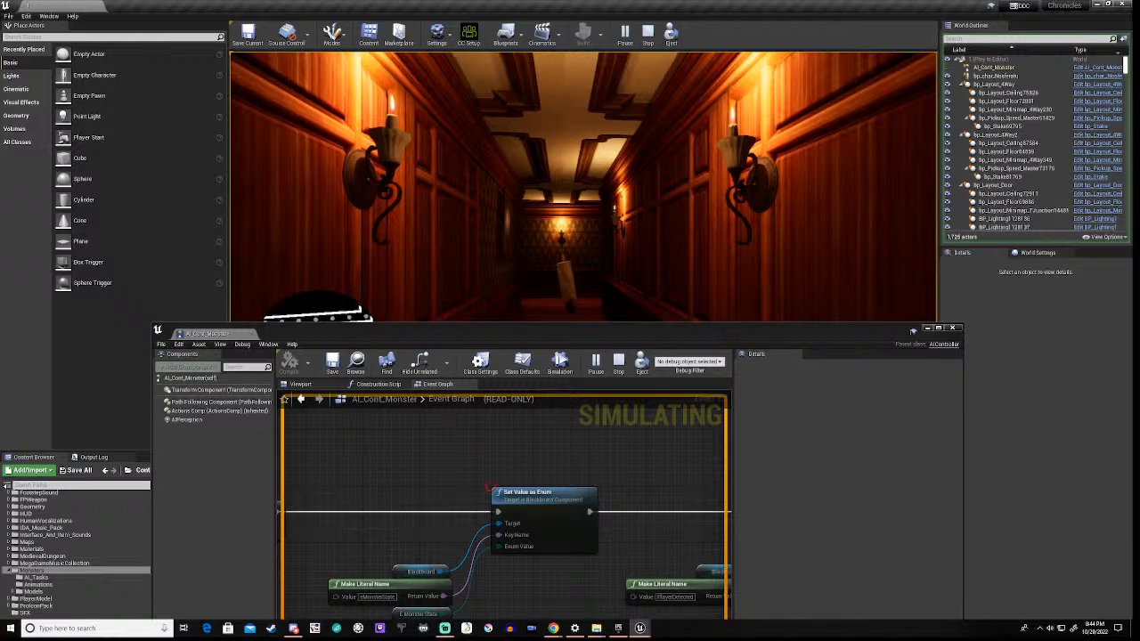
key("w")
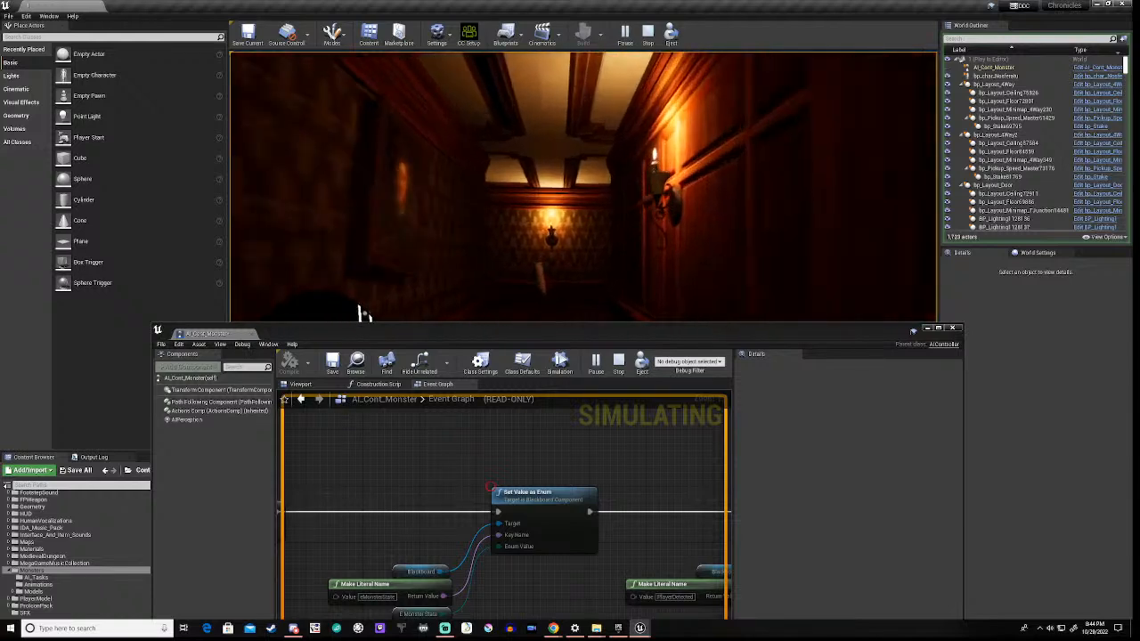
key("s")
key("s")
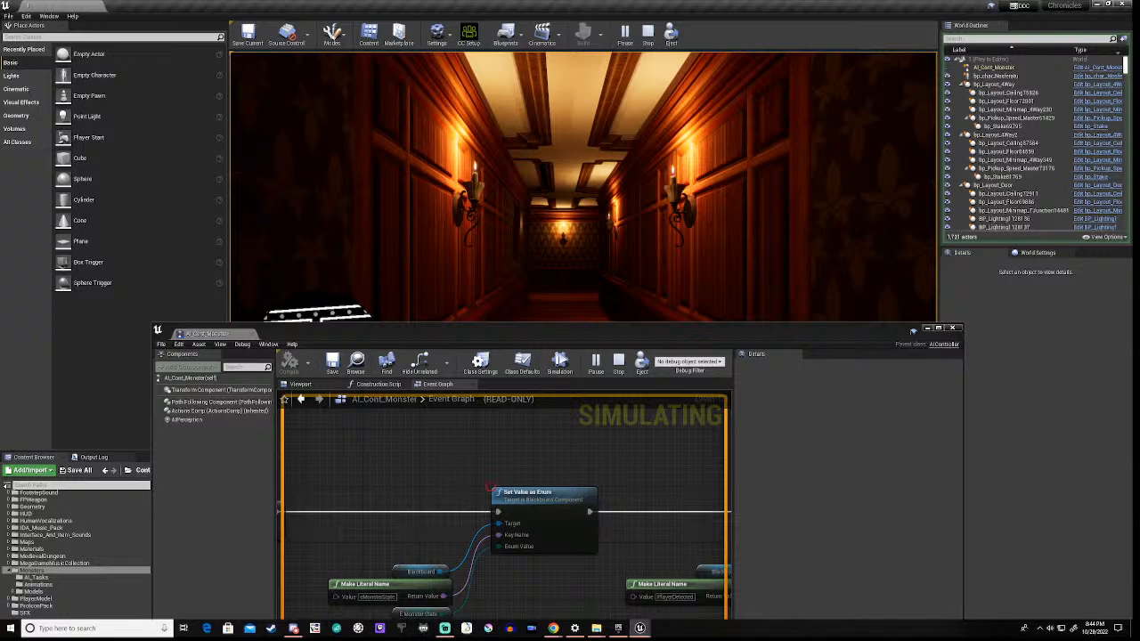
key("w")
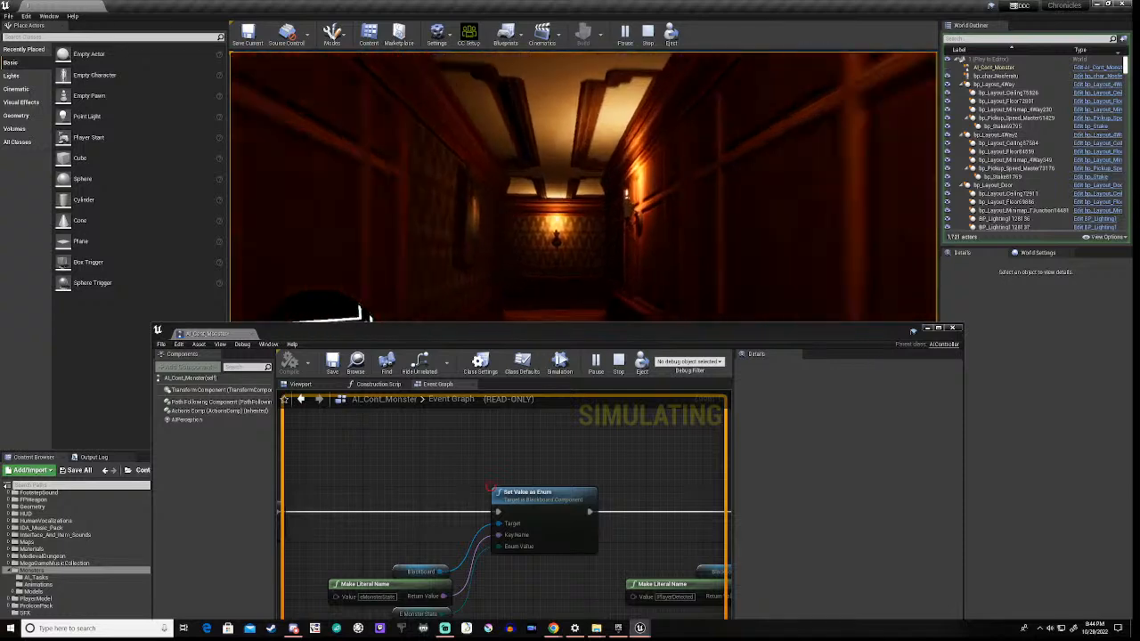
key("w")
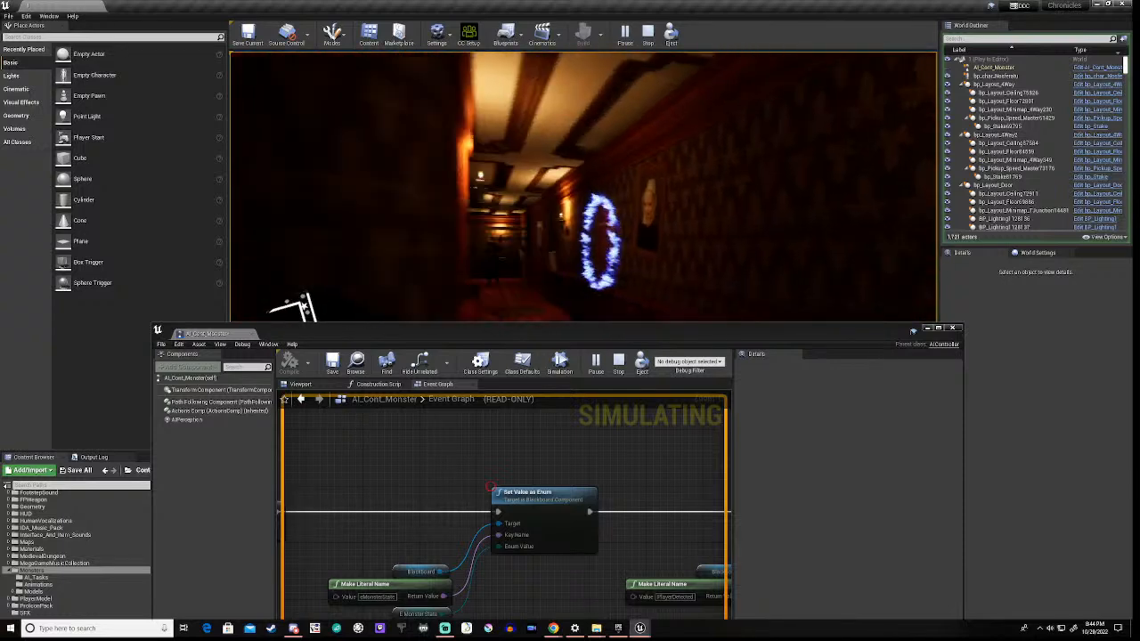
Step: Approach and back away from Nosferatu in the portal corridor to test its reaction to the player
key("d")
key("a")
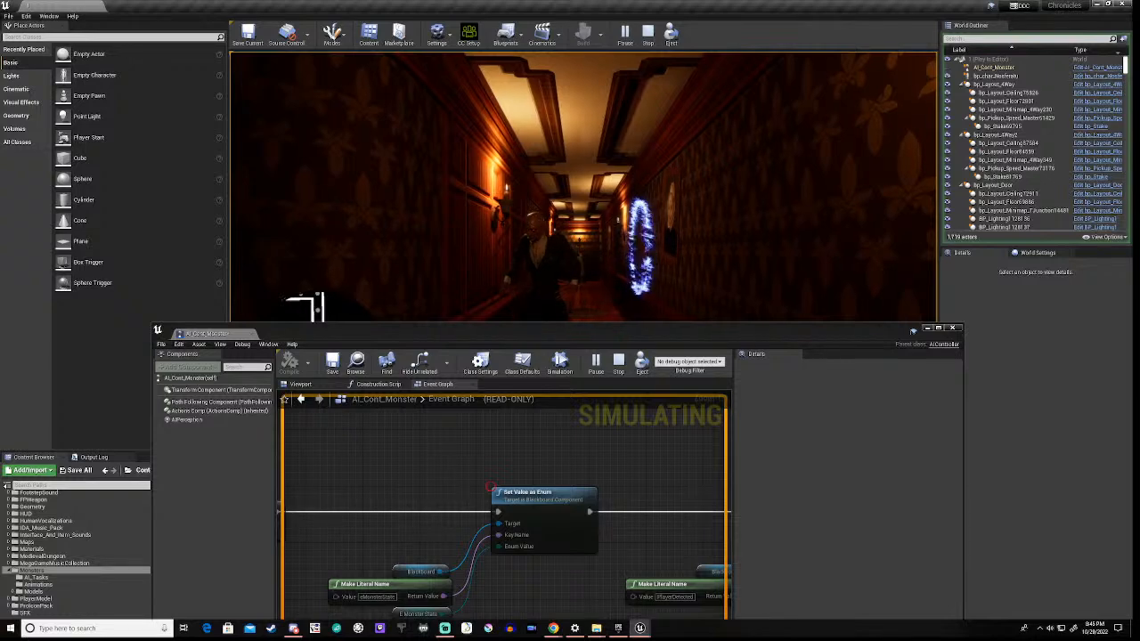
key("s")
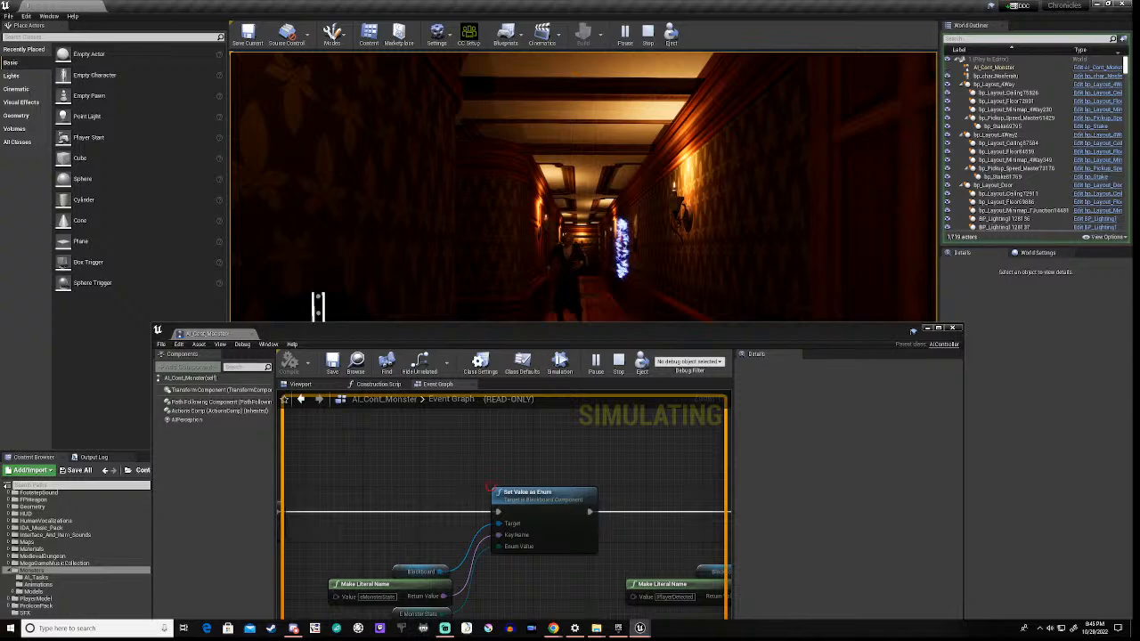
key("w")
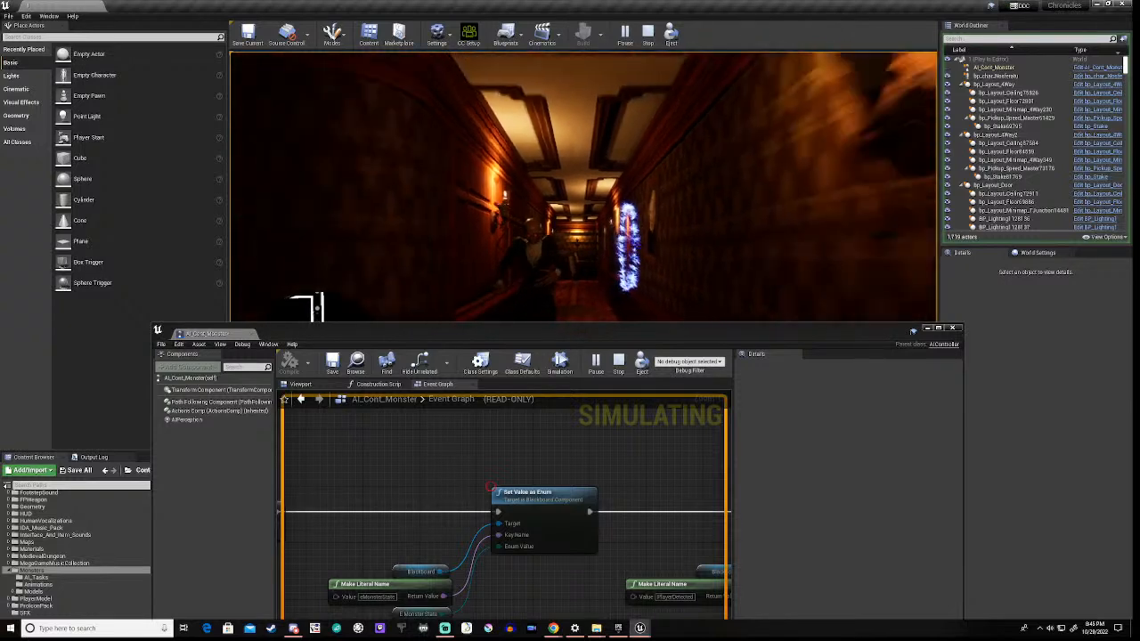
key("s")
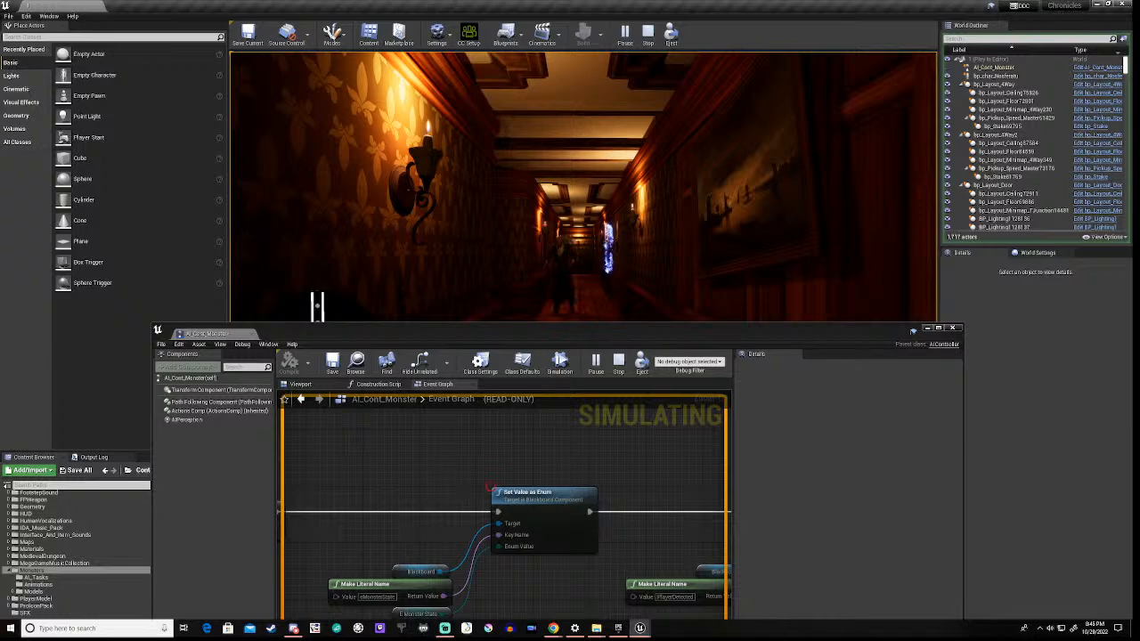
key("w")
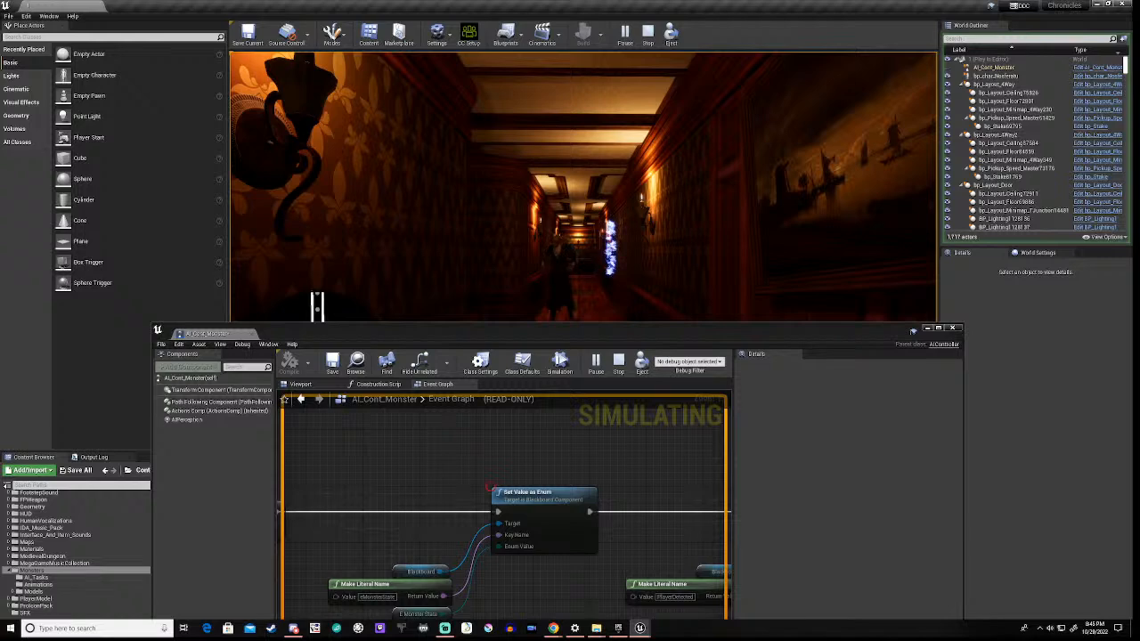
Step: Open the BT_Monster behavior tree from the Monsters folder during play and bring its full graph into view
left_click(439, 428)
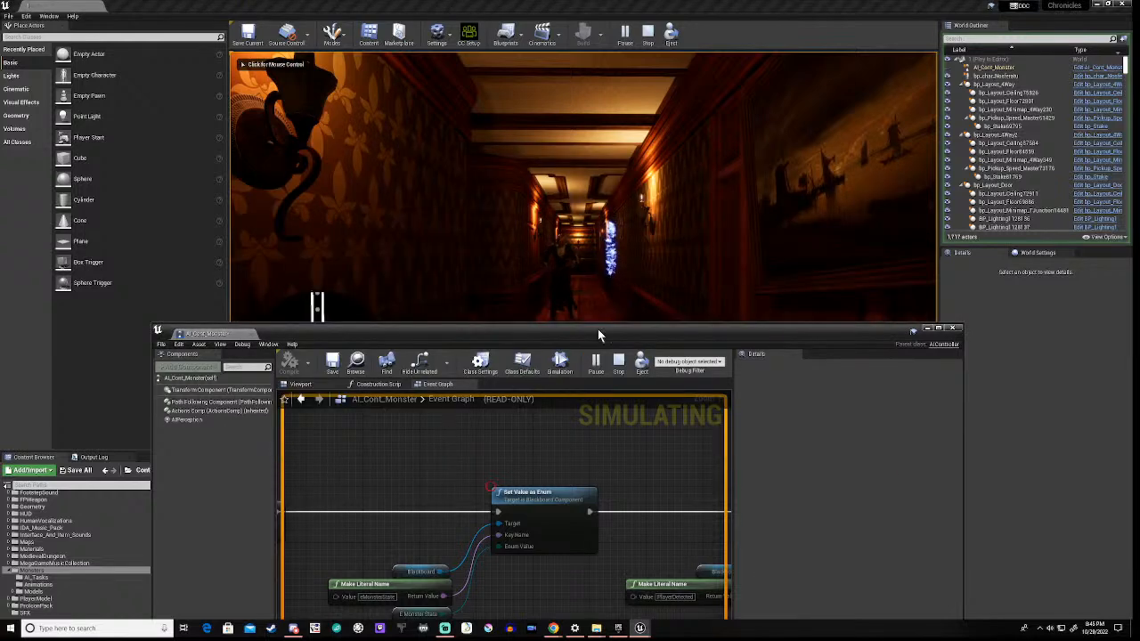
left_click_drag(601, 328, 591, 578)
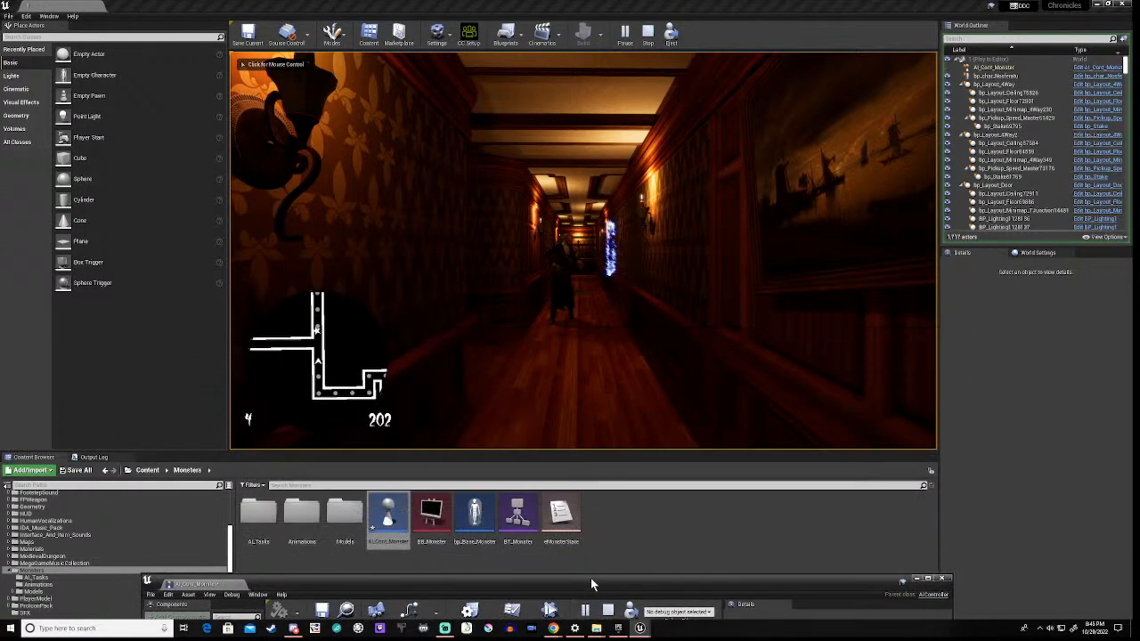
left_click(526, 510)
double_click(526, 510)
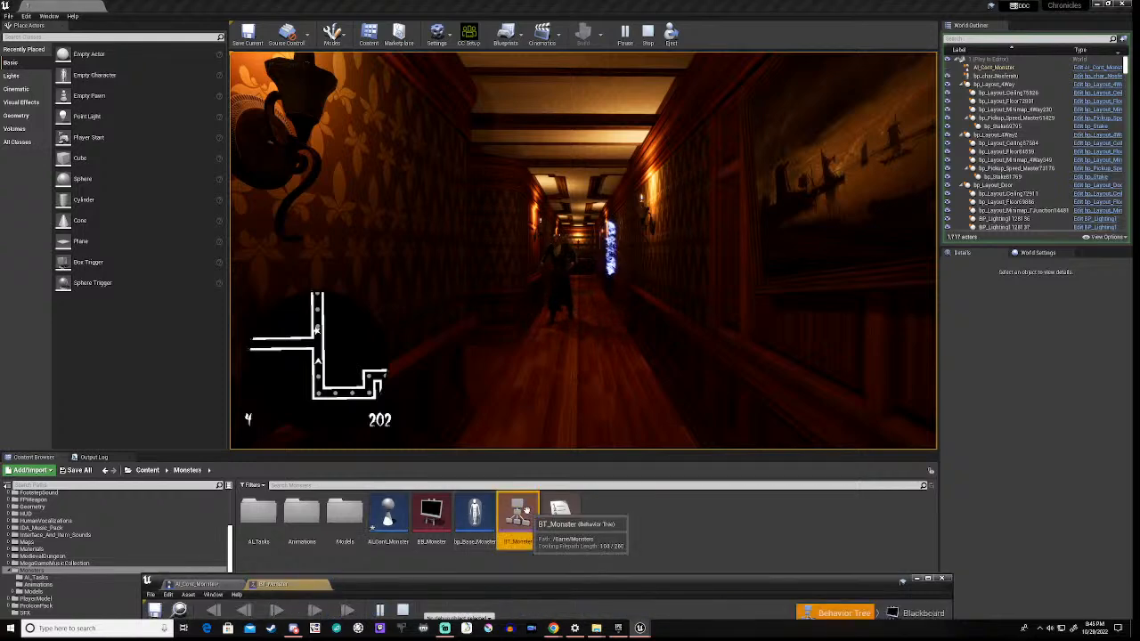
left_click_drag(619, 577, 659, 257)
right_click_drag(521, 458, 582, 408)
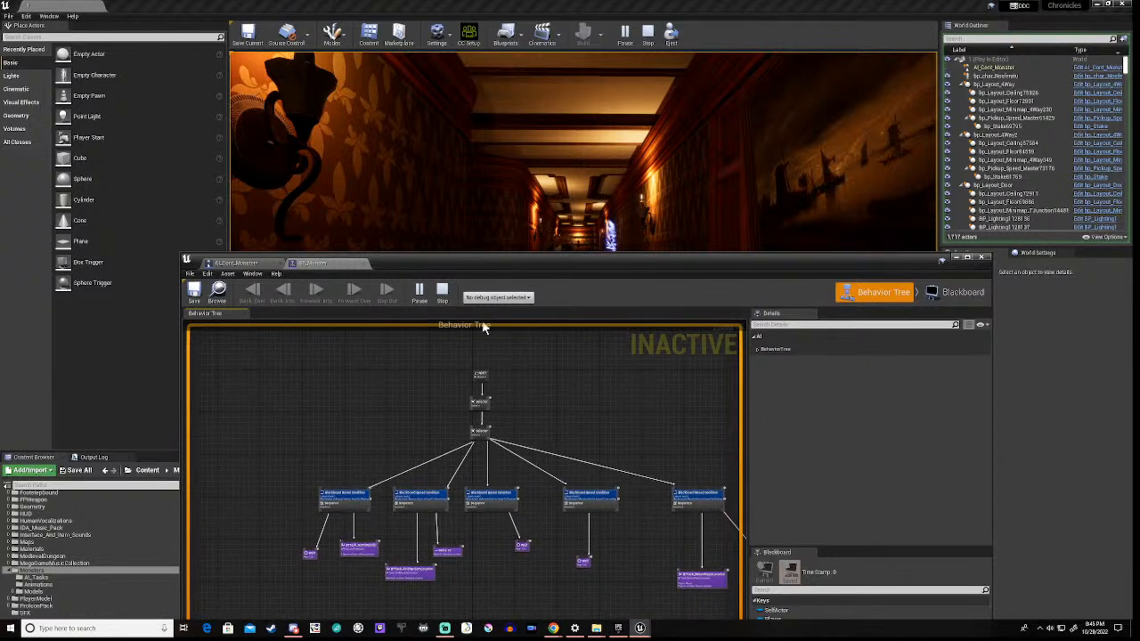
Step: Select AI_Cont_Monster_C_0 as the behavior tree's debug object, examine the active branch, and stop the simulation
left_click(498, 297)
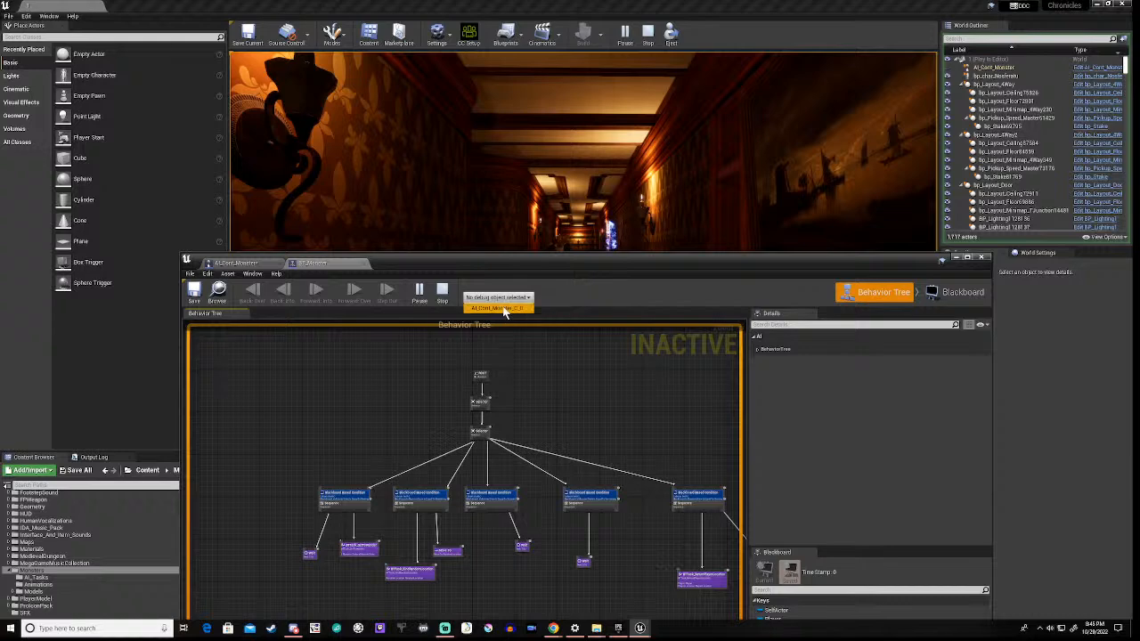
left_click(497, 308)
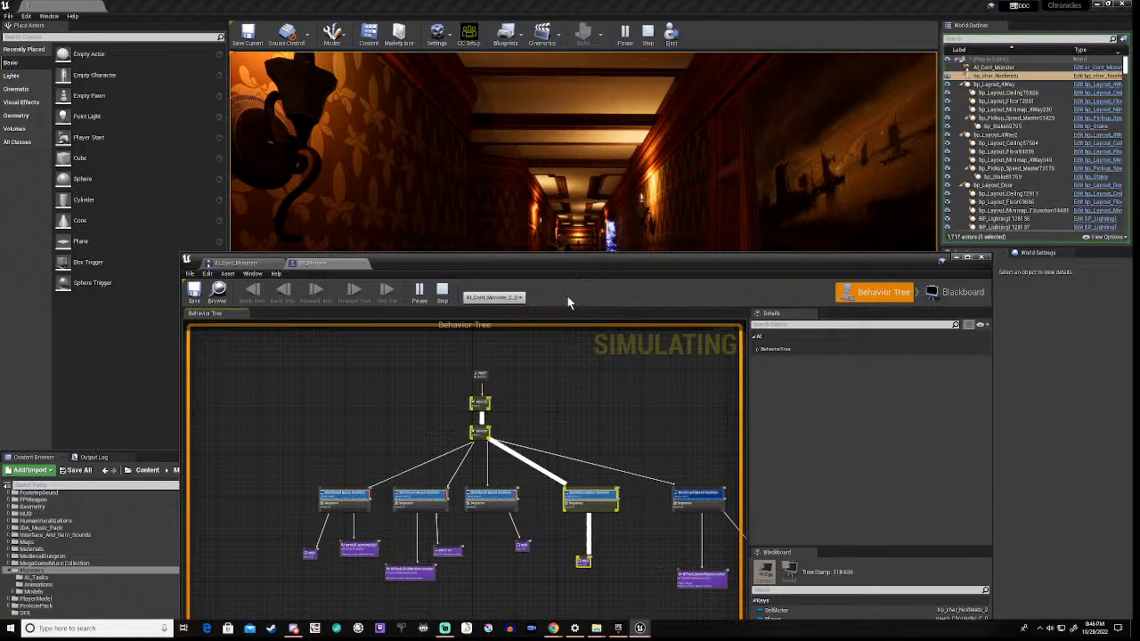
left_click(442, 290)
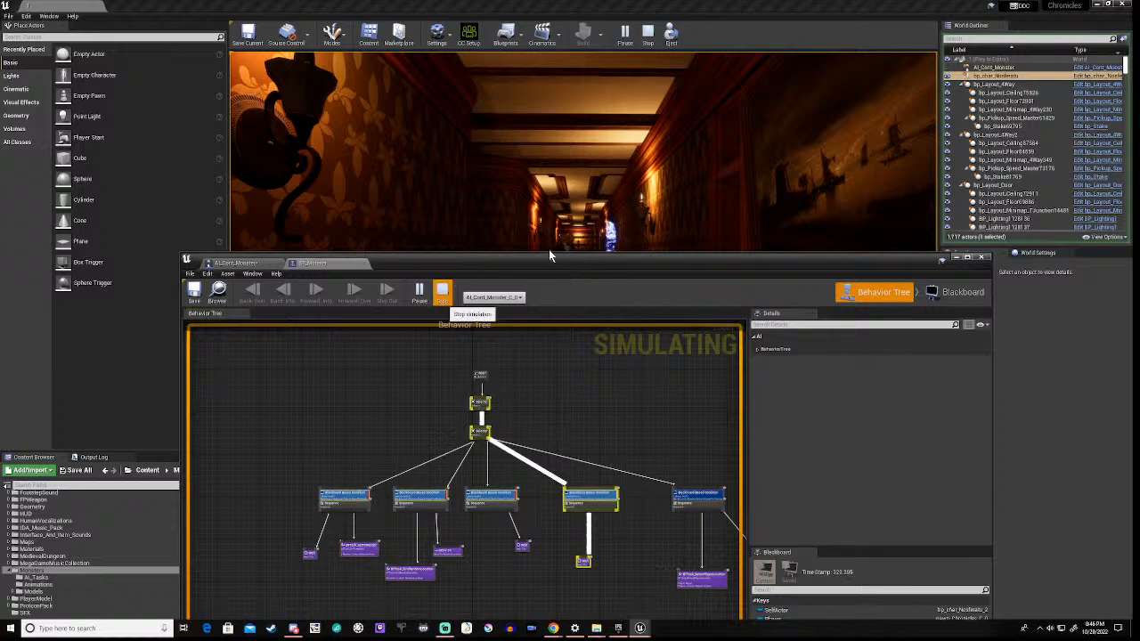
Step: Examine the Set Value as Enum and Set Value as Bool nodes in the AI_Cont_Monster event graph
left_click_drag(562, 257, 551, 297)
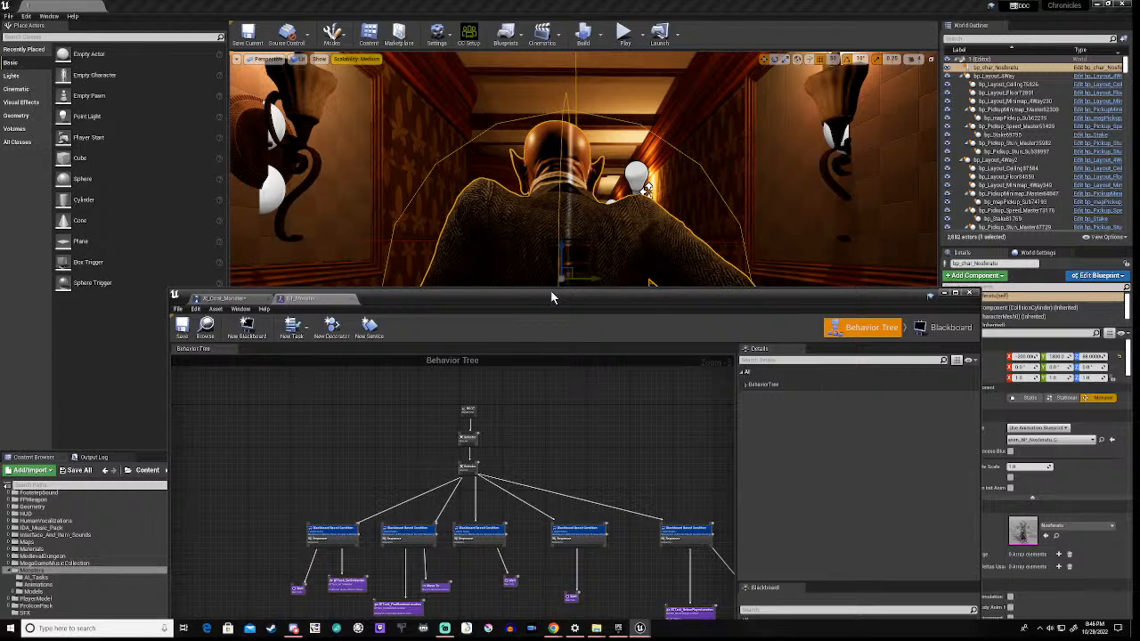
left_click_drag(550, 296, 571, 268)
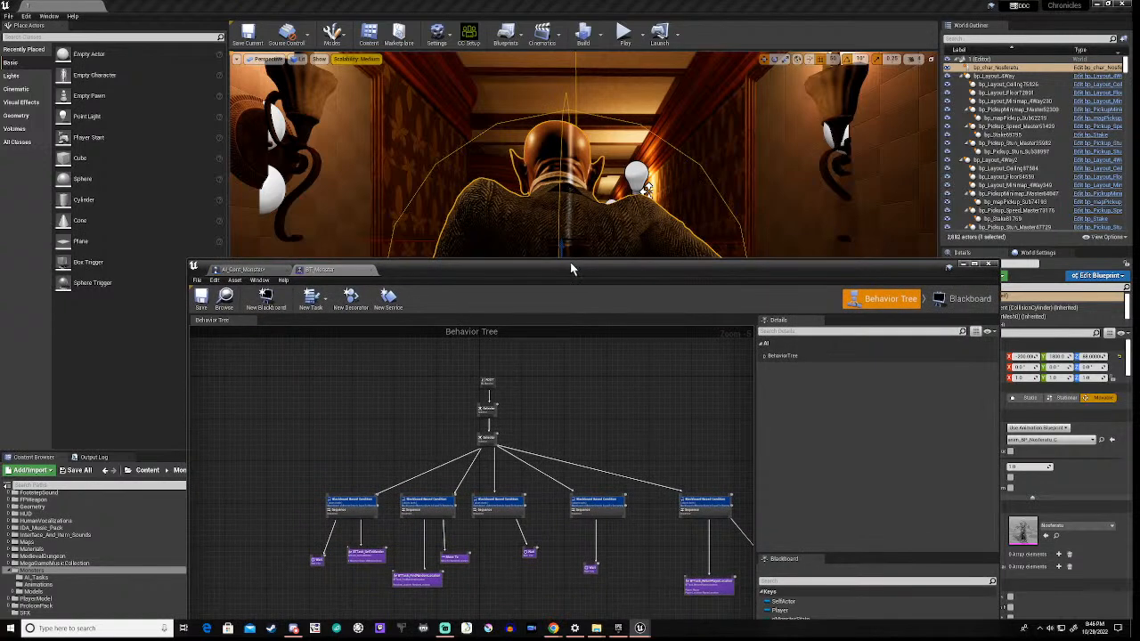
left_click(241, 269)
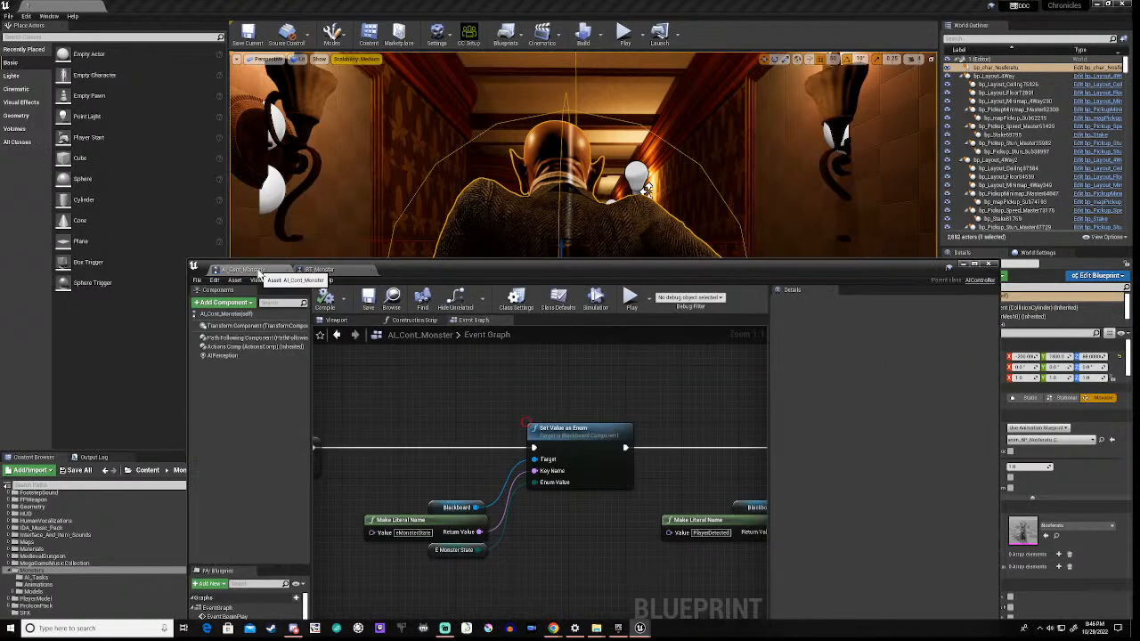
scroll(582, 521, "down", 3)
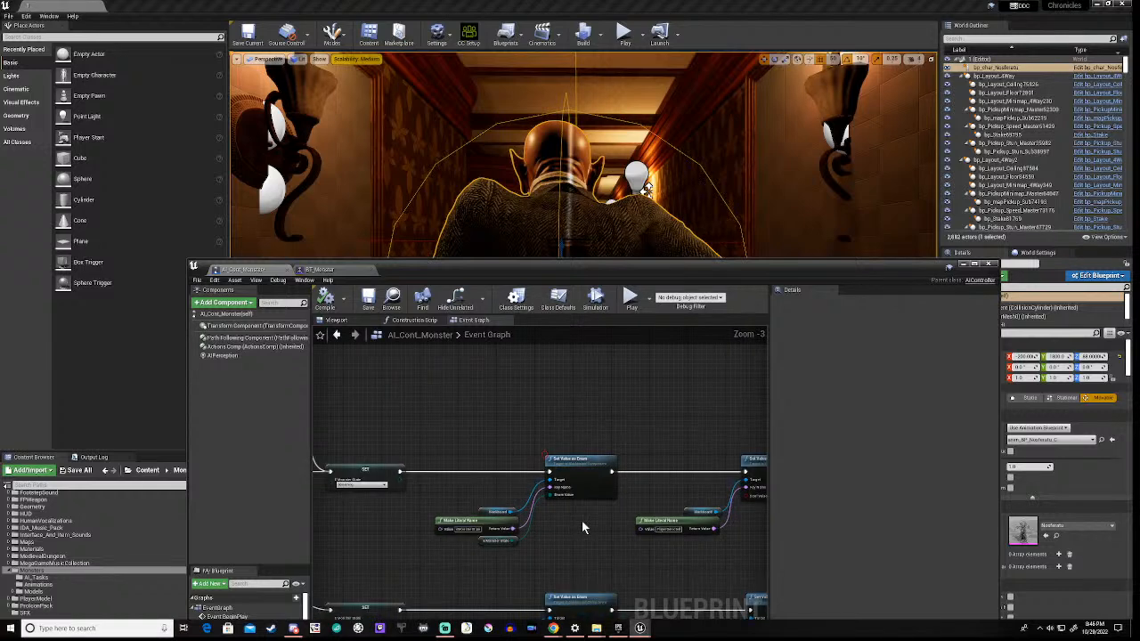
right_click_drag(539, 565, 543, 523)
scroll(485, 509, "up", 3)
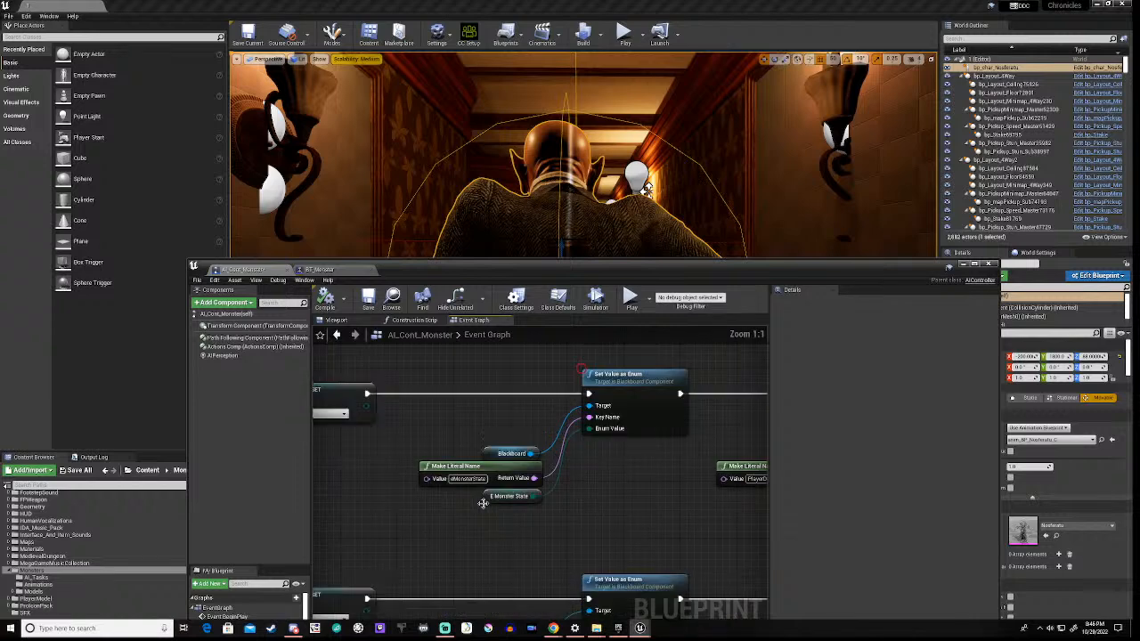
right_click_drag(410, 504, 413, 481)
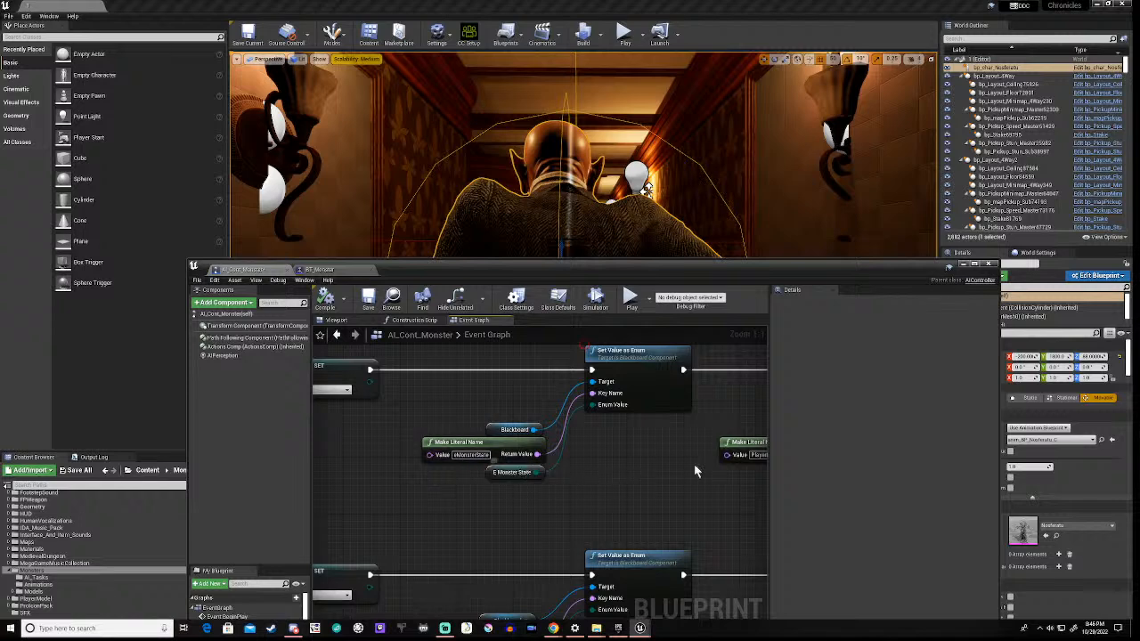
right_click_drag(656, 438, 451, 488)
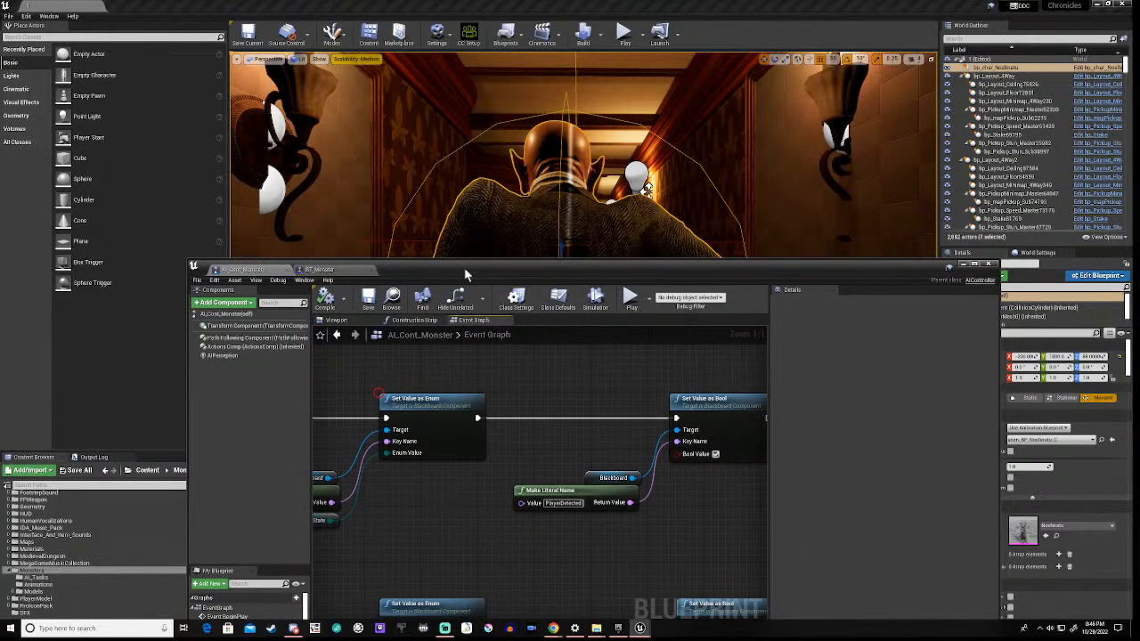
Step: Uncover the level viewport and delete bp_char_Nosferatu from the corridor
left_click_drag(464, 268, 515, 47)
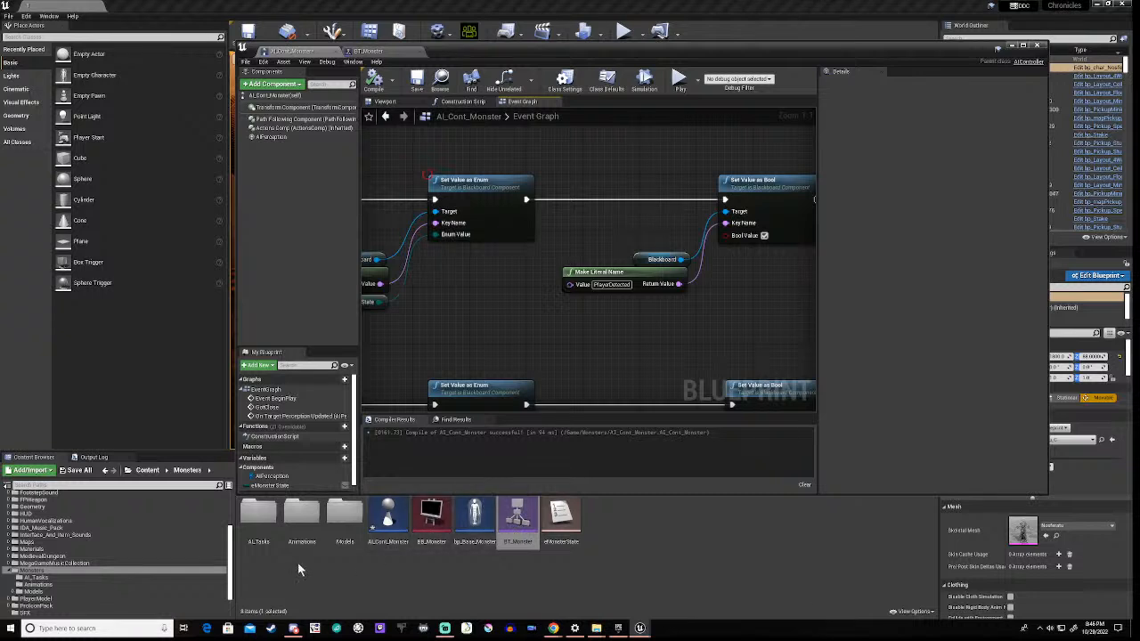
scroll(71, 570, "down", 2)
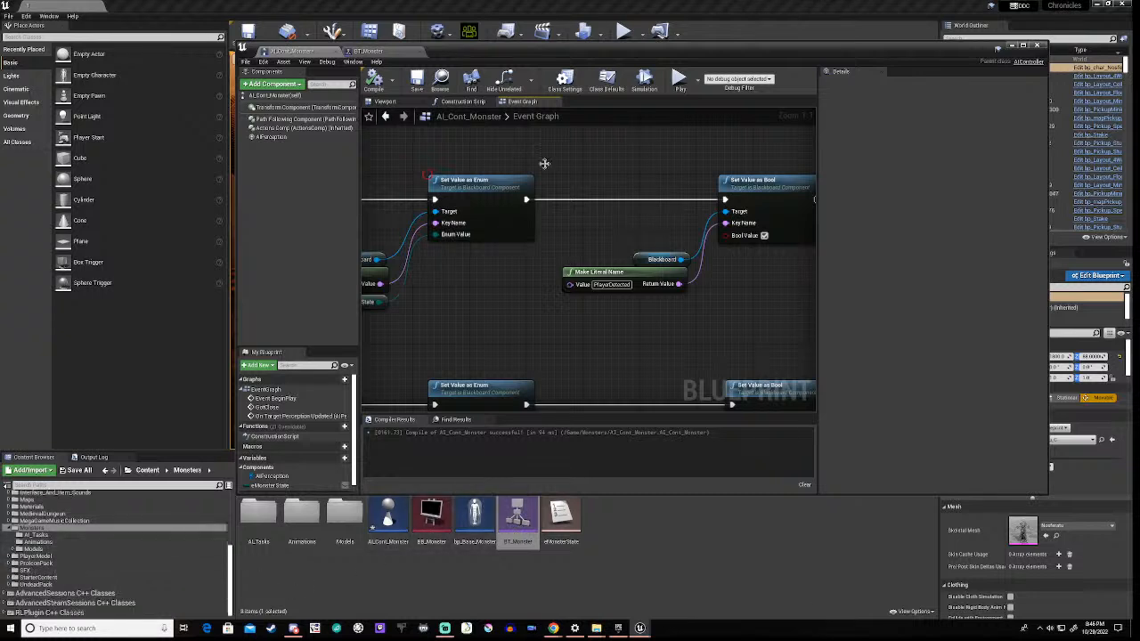
left_click_drag(694, 47, 690, 464)
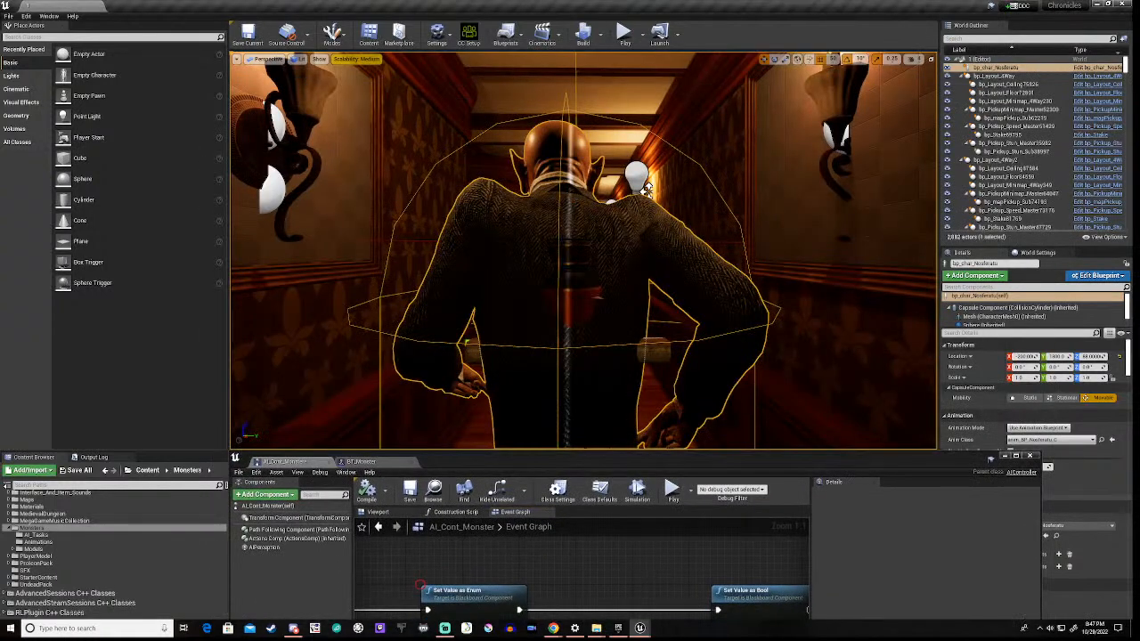
key("Delete")
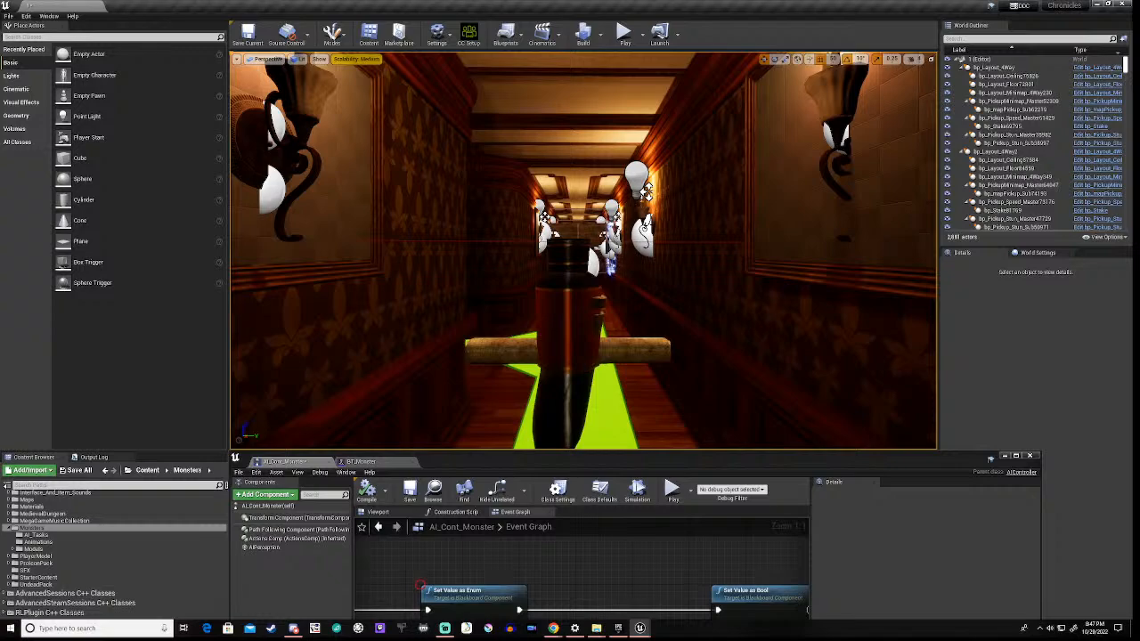
Step: Find bp_char_Demon in the nested DemonVamp folder under Monsters/Models, with the level view facing the boarded end of the corridor
mouse_move(584, 249)
right_mouse_down()
mouse_move(690, 263)
mouse_move(677, 258)
mouse_move(712, 254)
mouse_move(694, 259)
mouse_move(730, 285)
mouse_move(606, 254)
mouse_move(766, 258)
mouse_move(704, 258)
mouse_move(499, 214)
mouse_move(587, 214)
mouse_move(543, 222)
mouse_move(581, 250)
right_mouse_up()
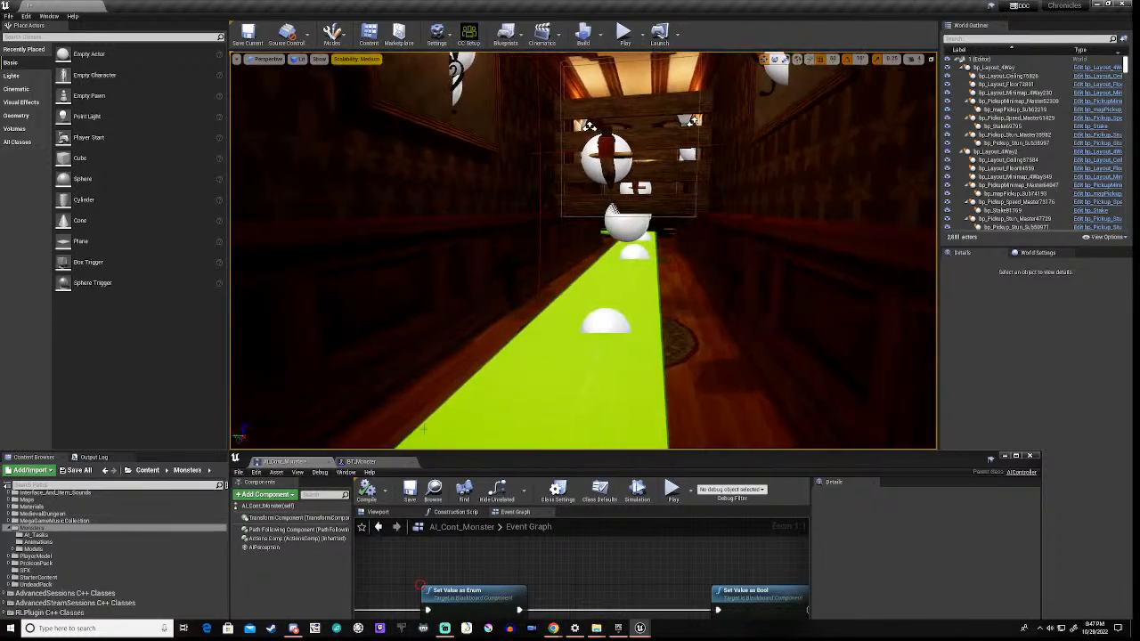
left_click(1005, 456)
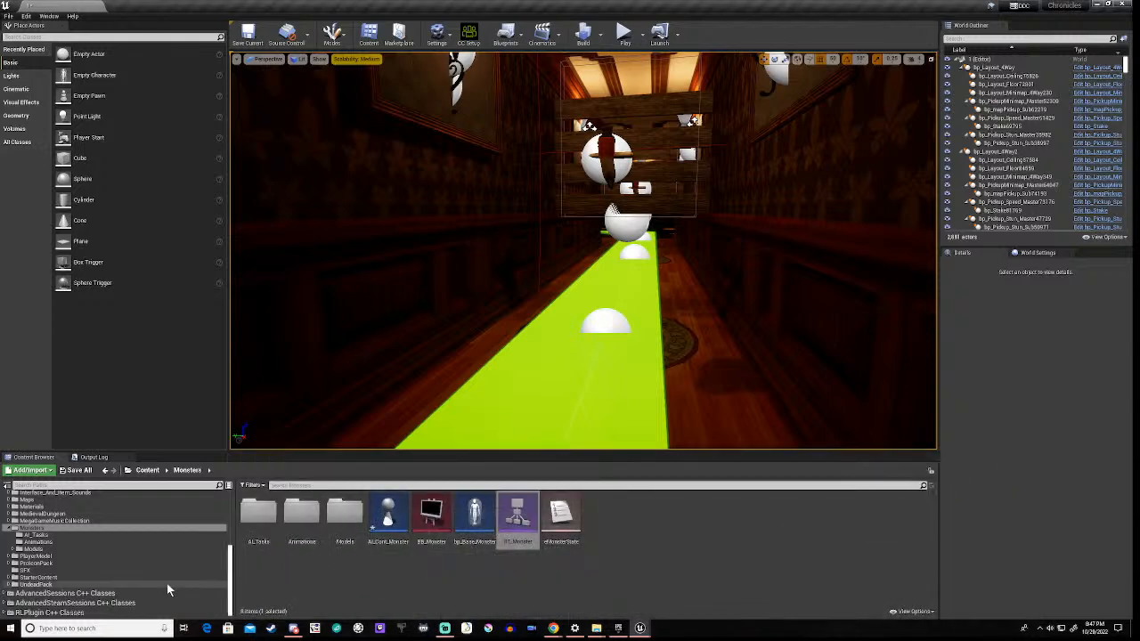
left_click(15, 550)
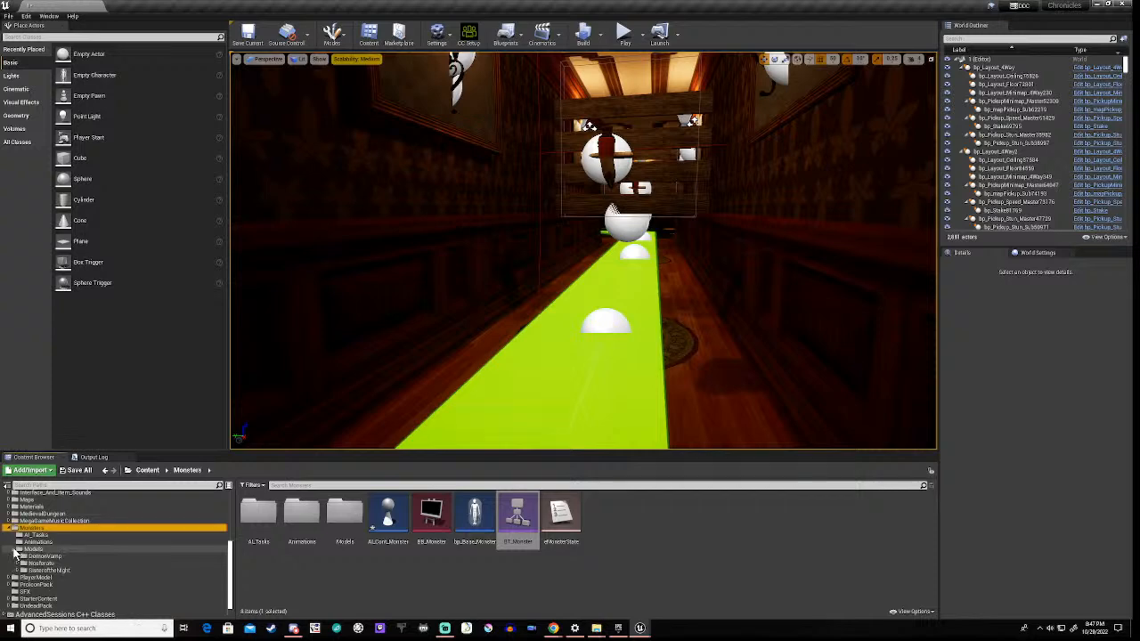
left_click(55, 558)
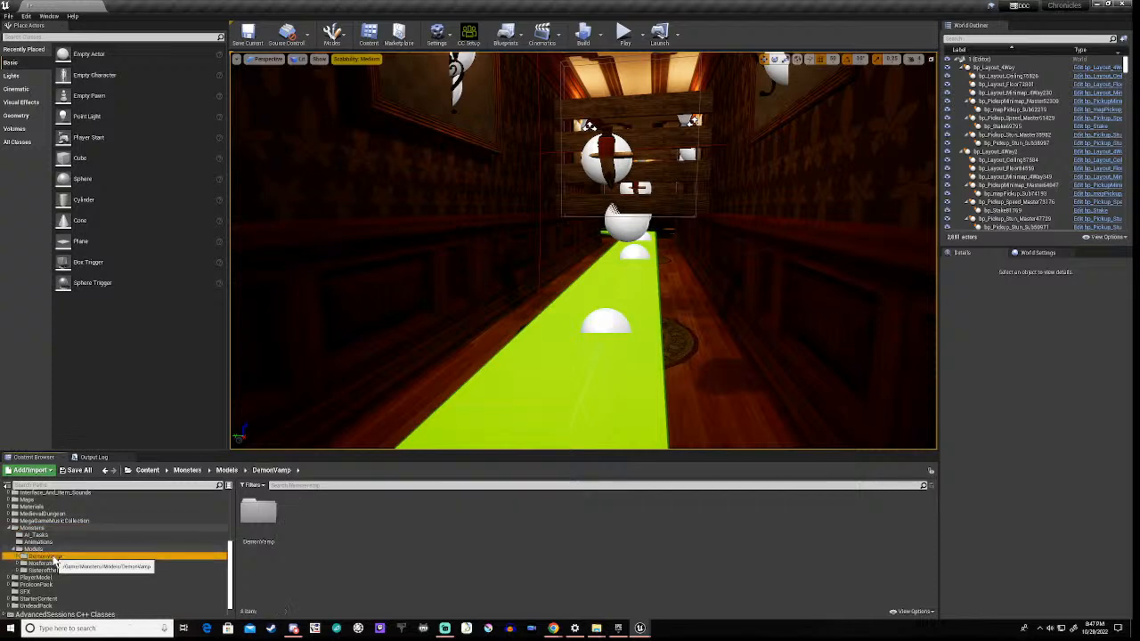
left_click(257, 522)
double_click(257, 521)
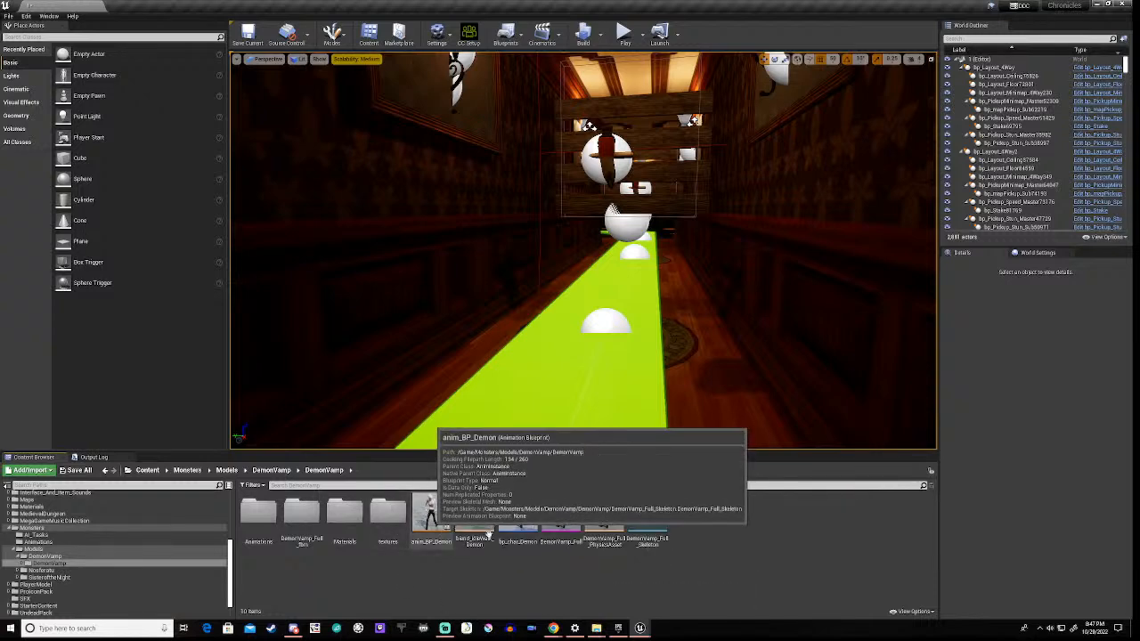
left_click(518, 515)
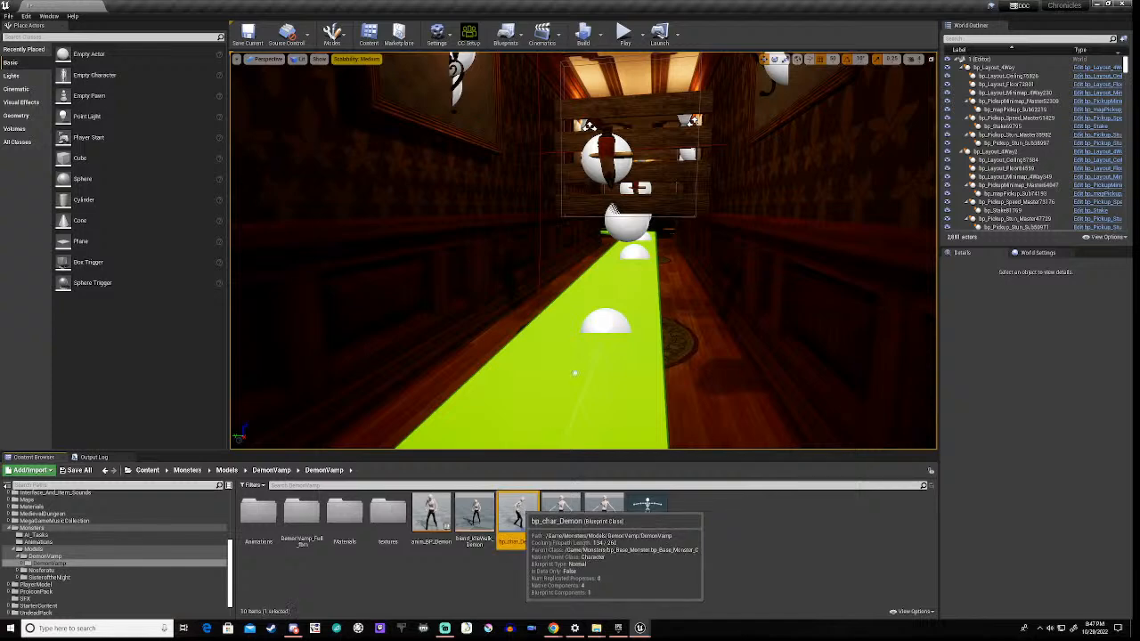
Step: Place bp_char_Demon on the green walkable strip in the corridor and move it farther from the boarded-up end
left_click_drag(519, 515, 614, 267)
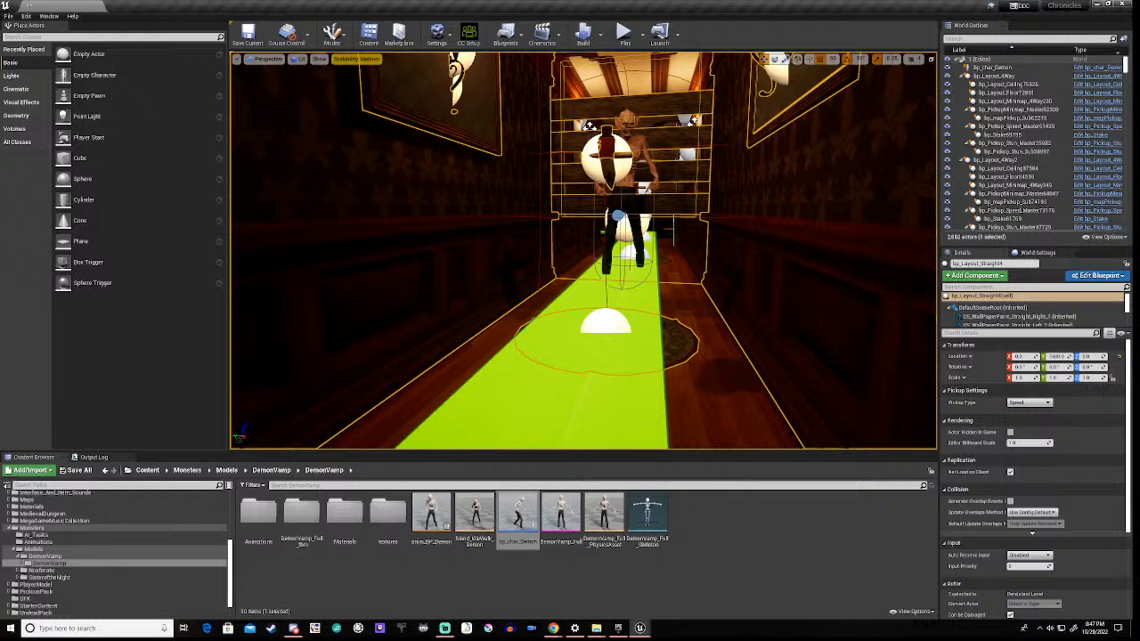
left_click(637, 206)
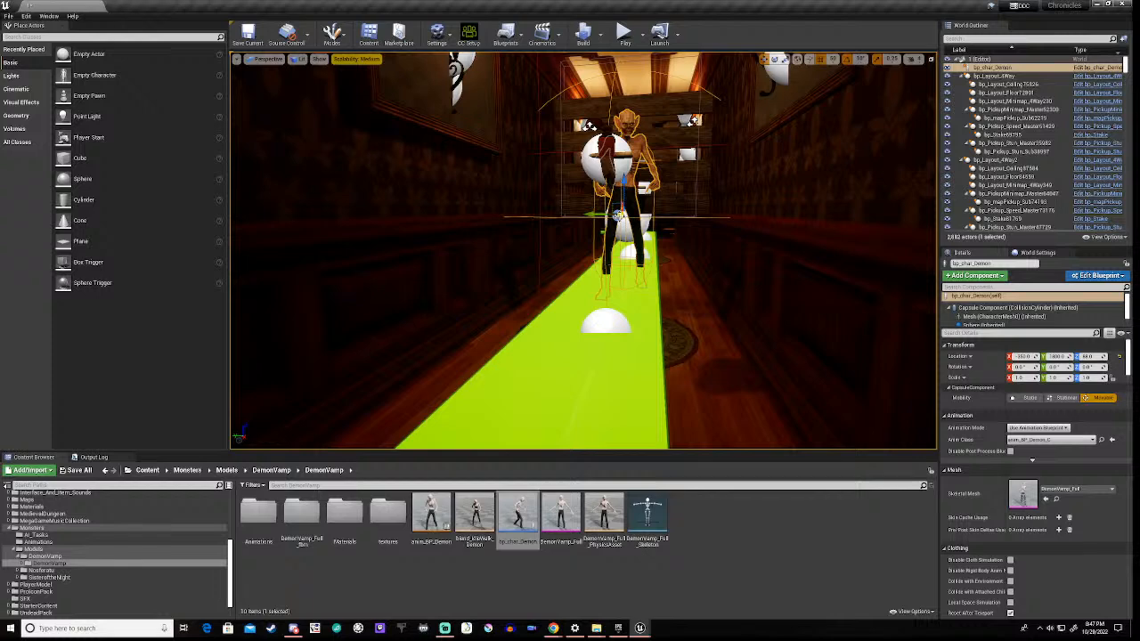
left_click_drag(618, 215, 586, 260)
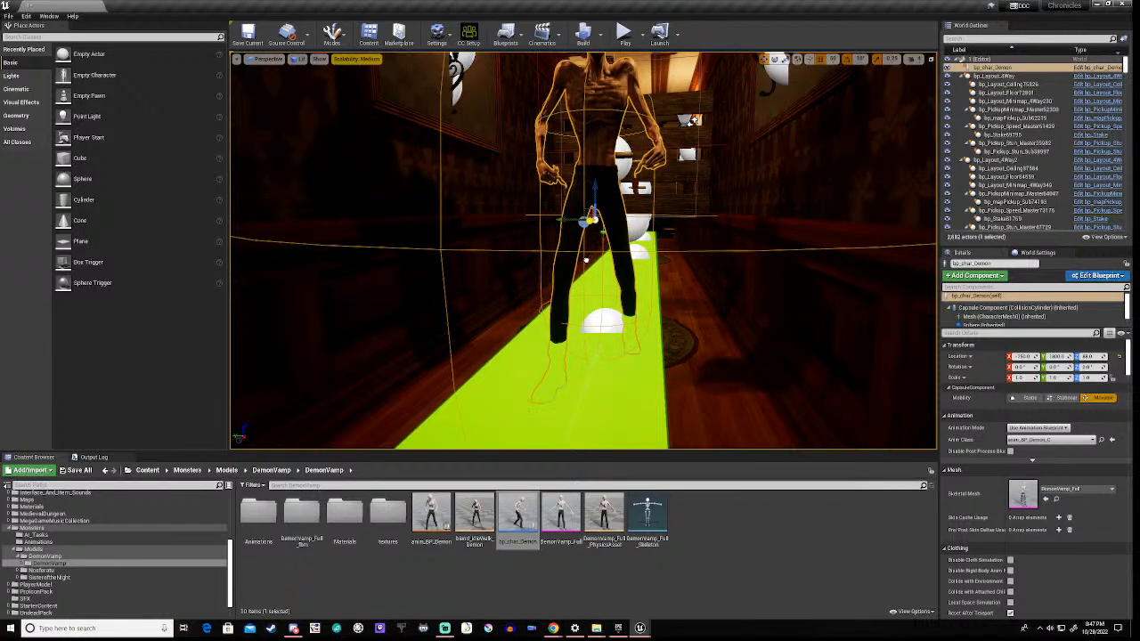
key("s")
right_click_drag(534, 336, 597, 339)
key("a")
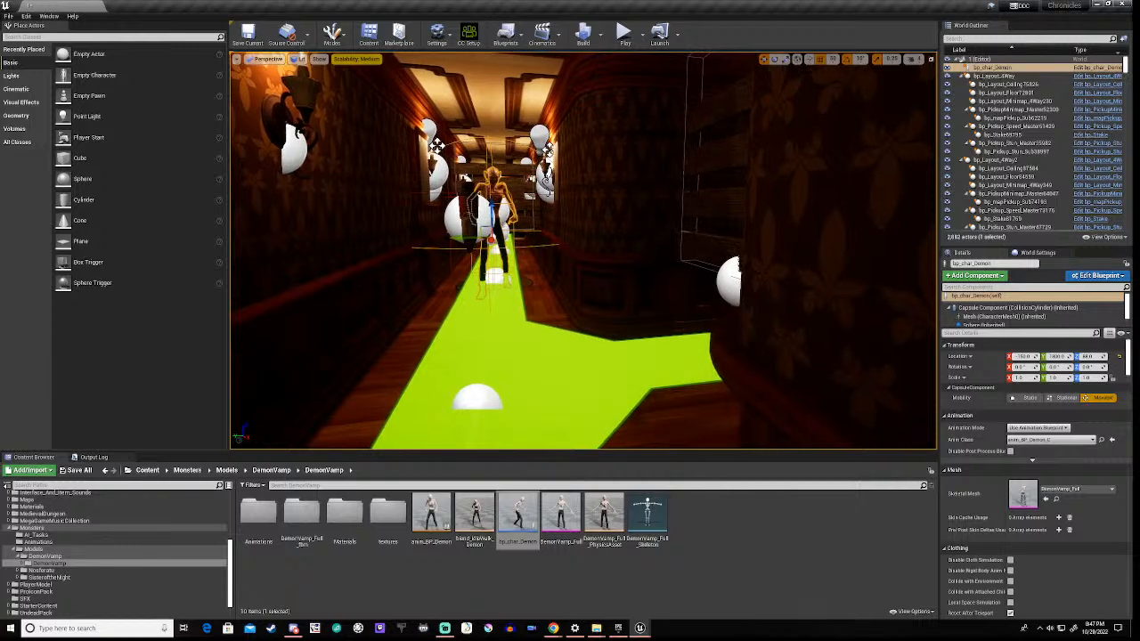
Step: Play the level, walk through the hallways to the Demon, and back away from it to test its reaction
left_click(625, 33)
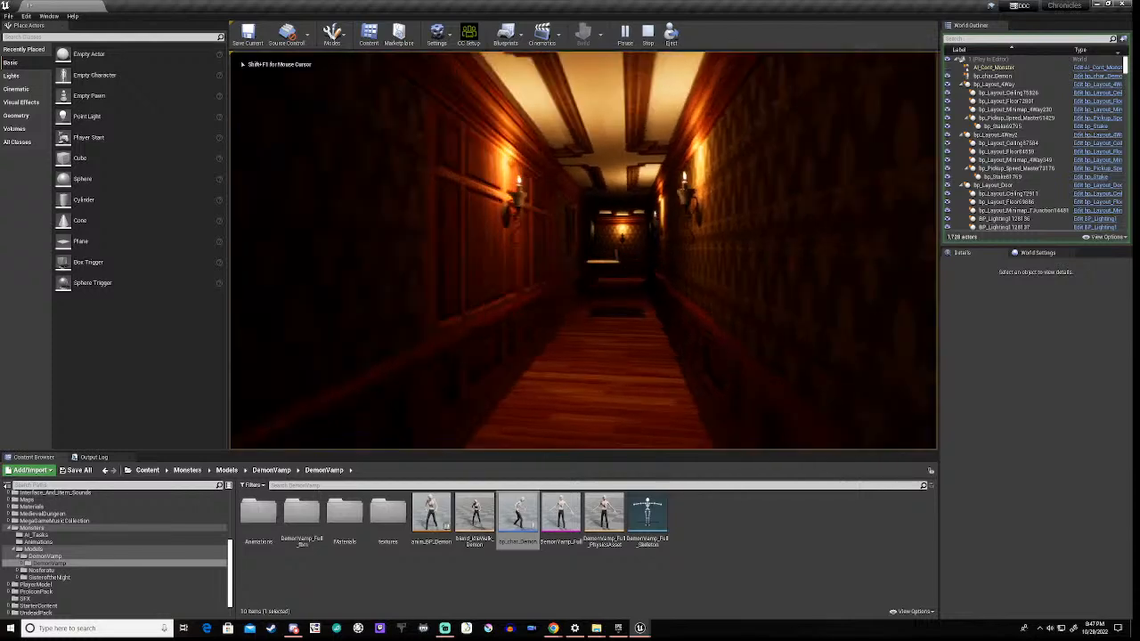
key("w")
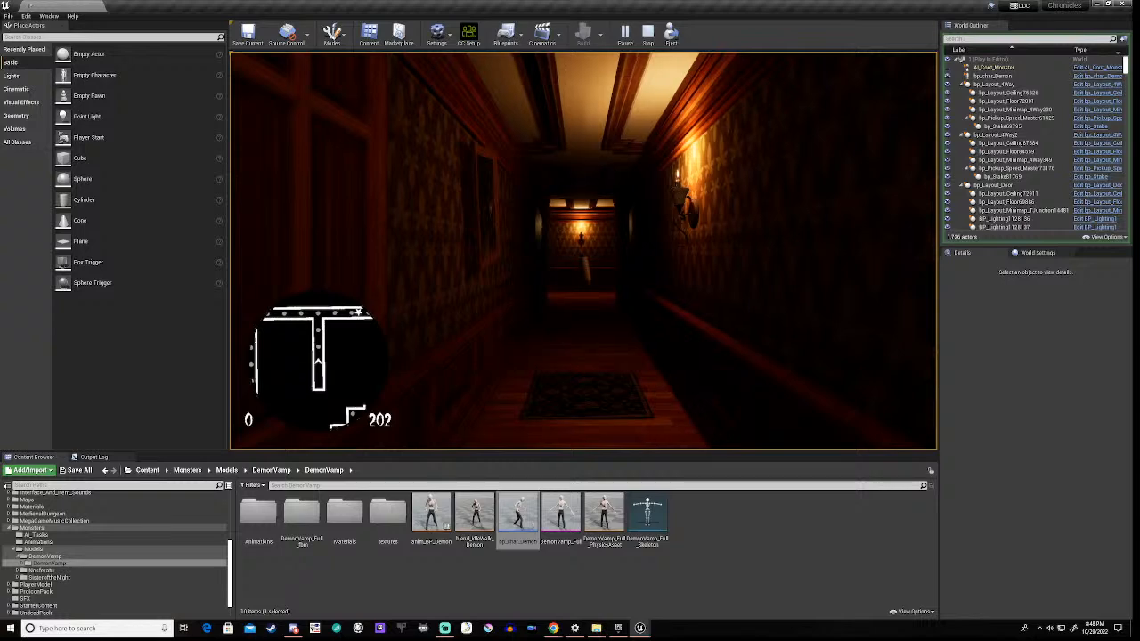
key("w")
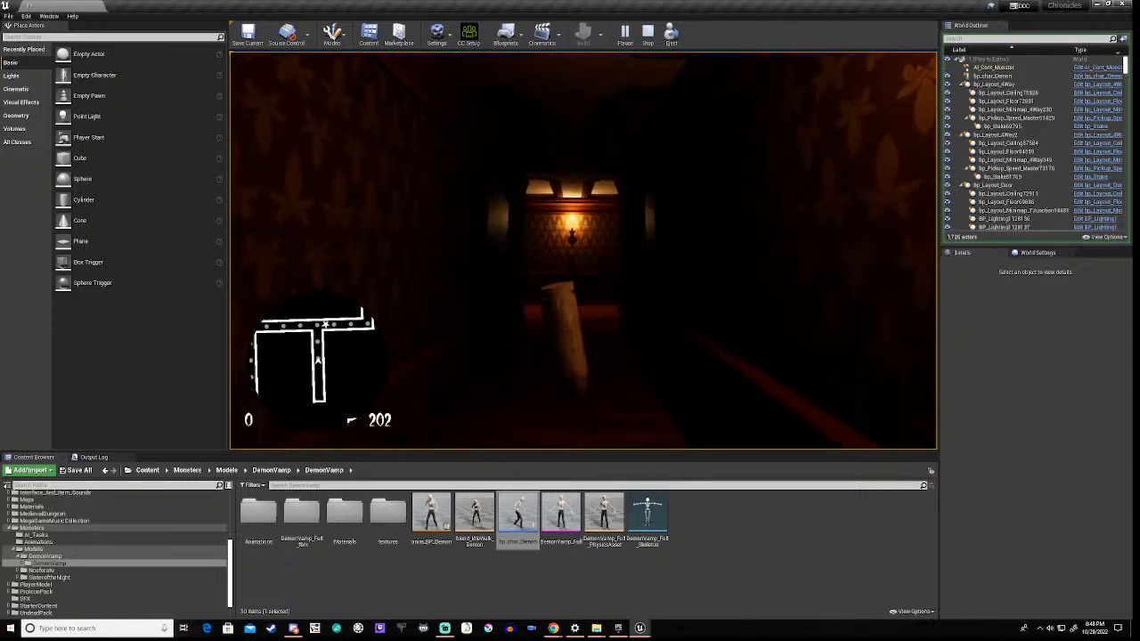
key("w")
key("s")
key("s")
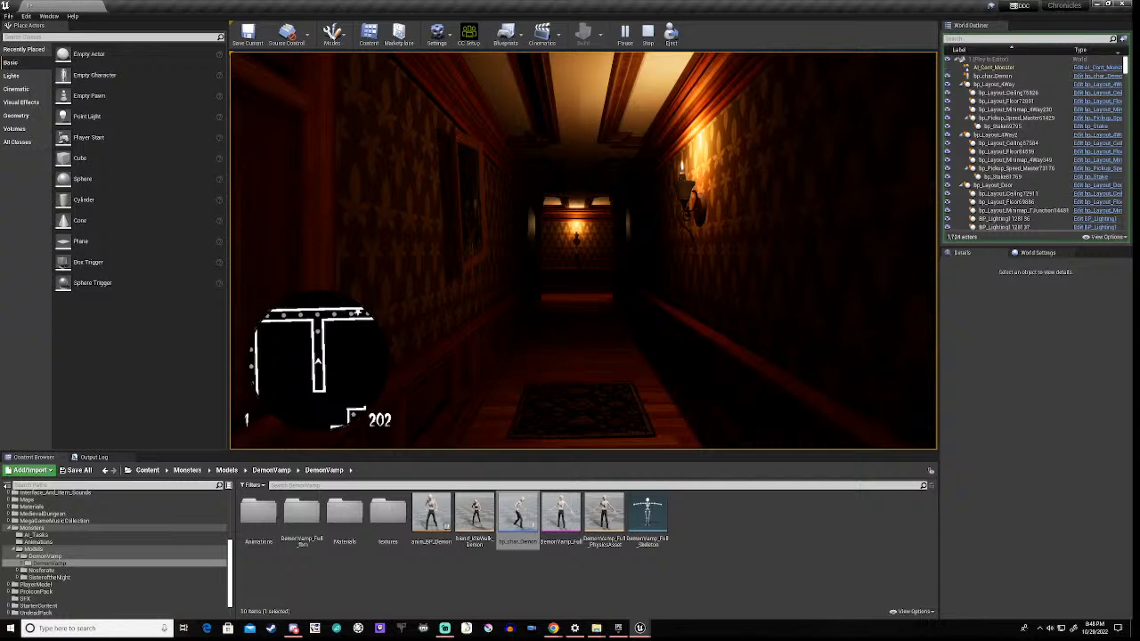
key("w")
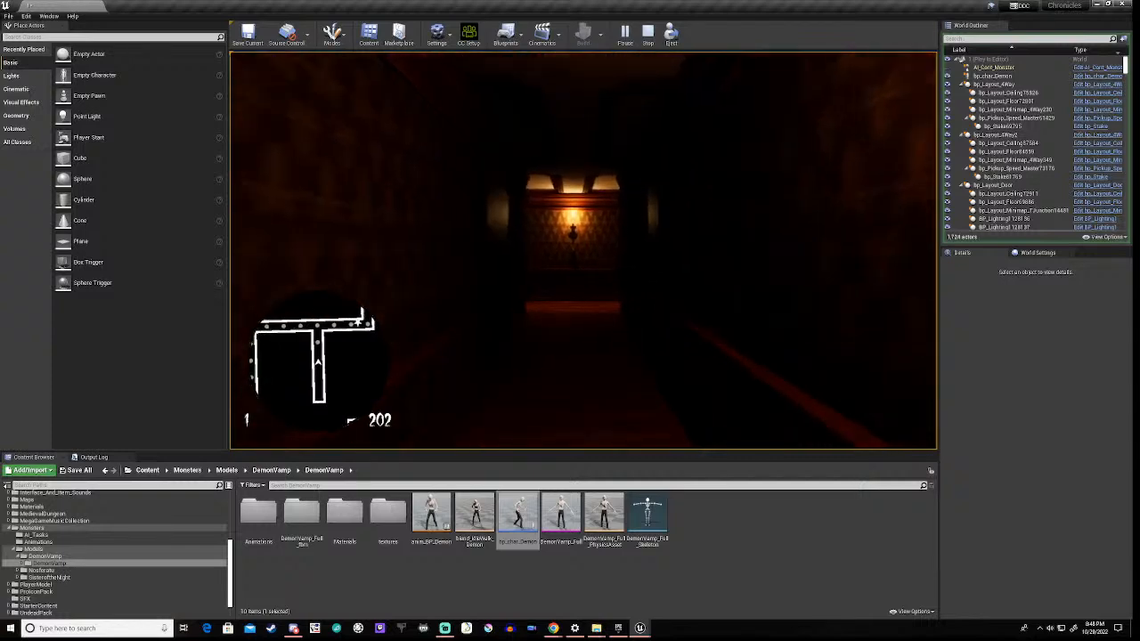
key("w")
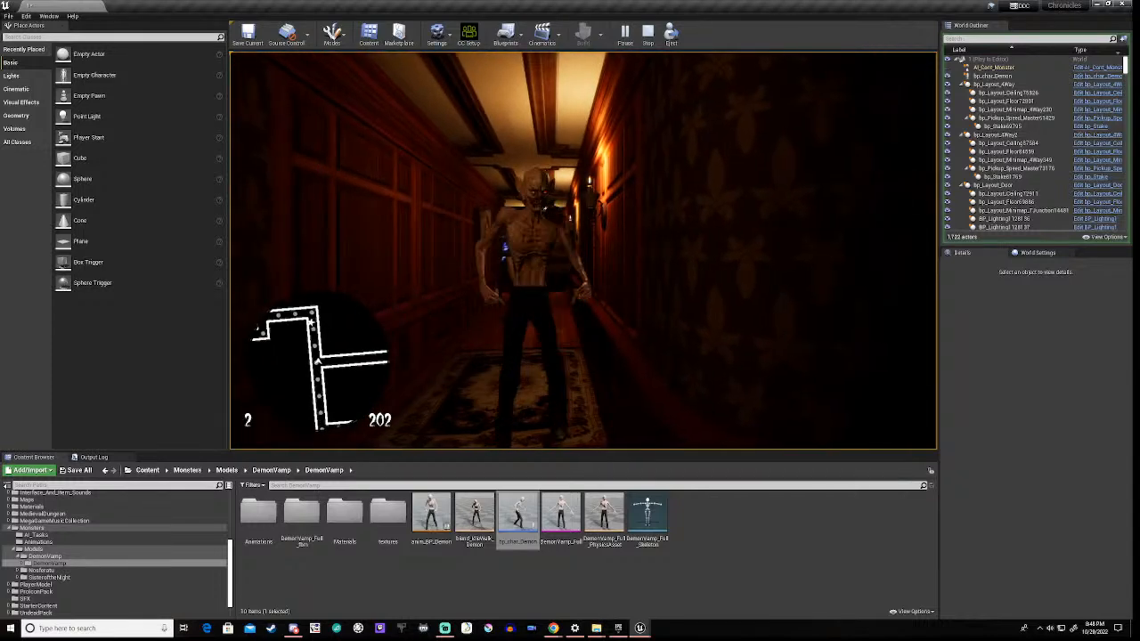
key("s")
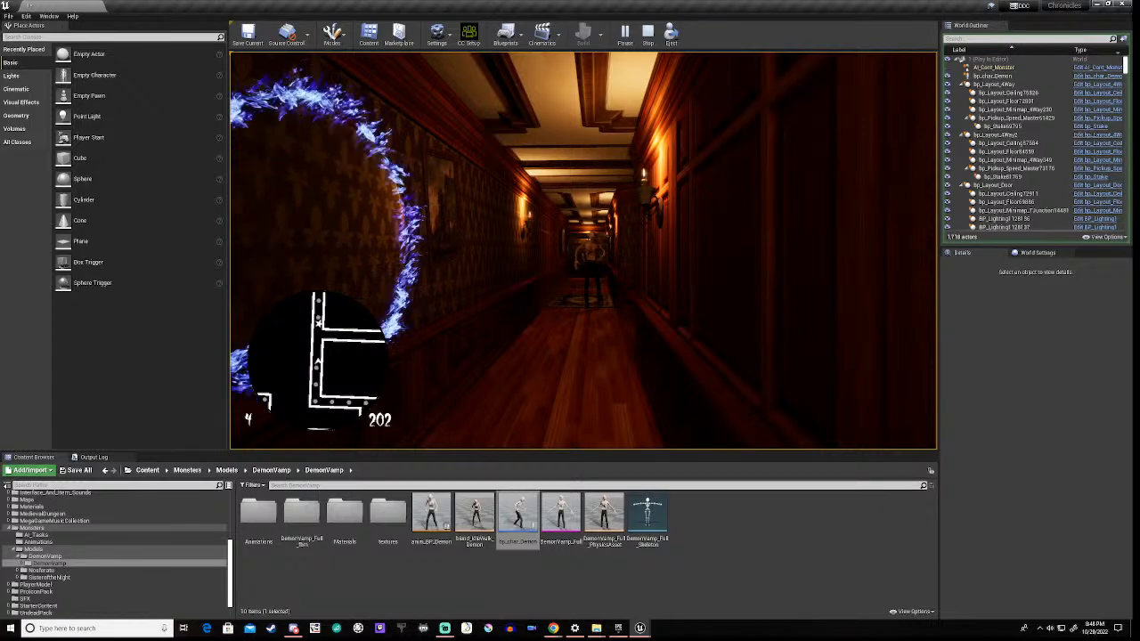
Step: Examine the active BT_Monster branch for AI_Cont_Monster_C_0 during play, and stop the simulation
key("alt+Tab")
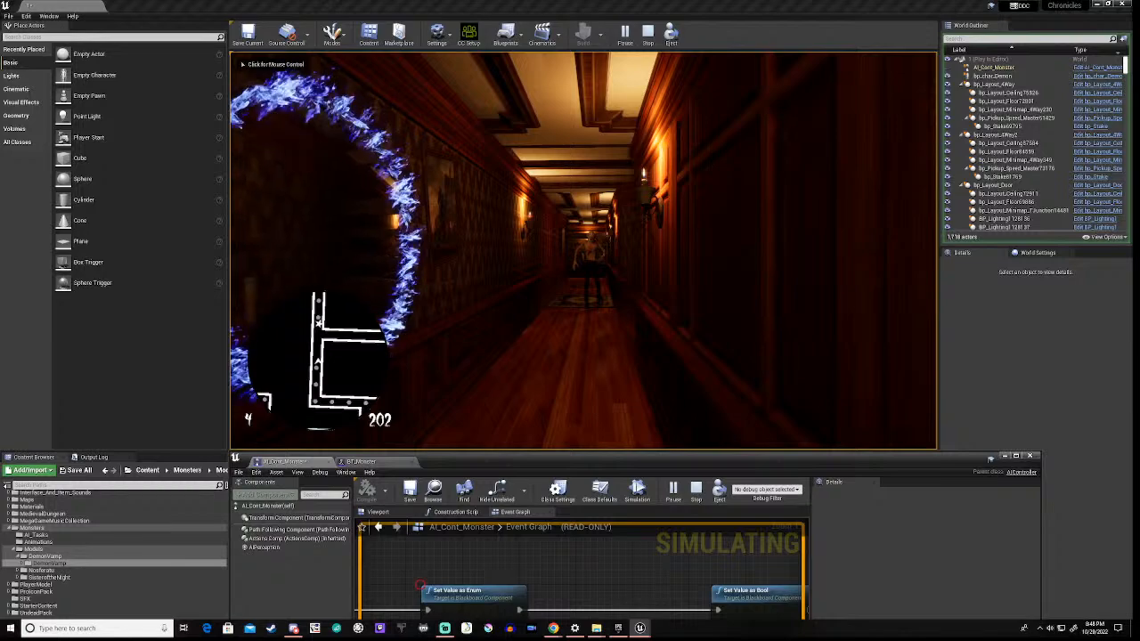
left_click_drag(687, 456, 718, 274)
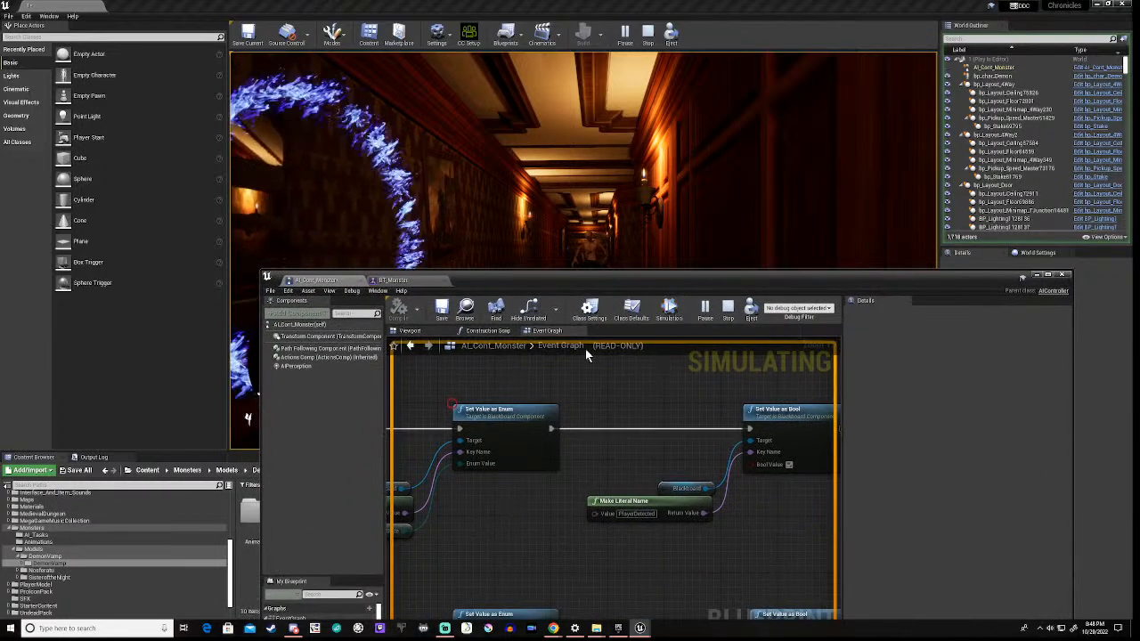
left_click(395, 281)
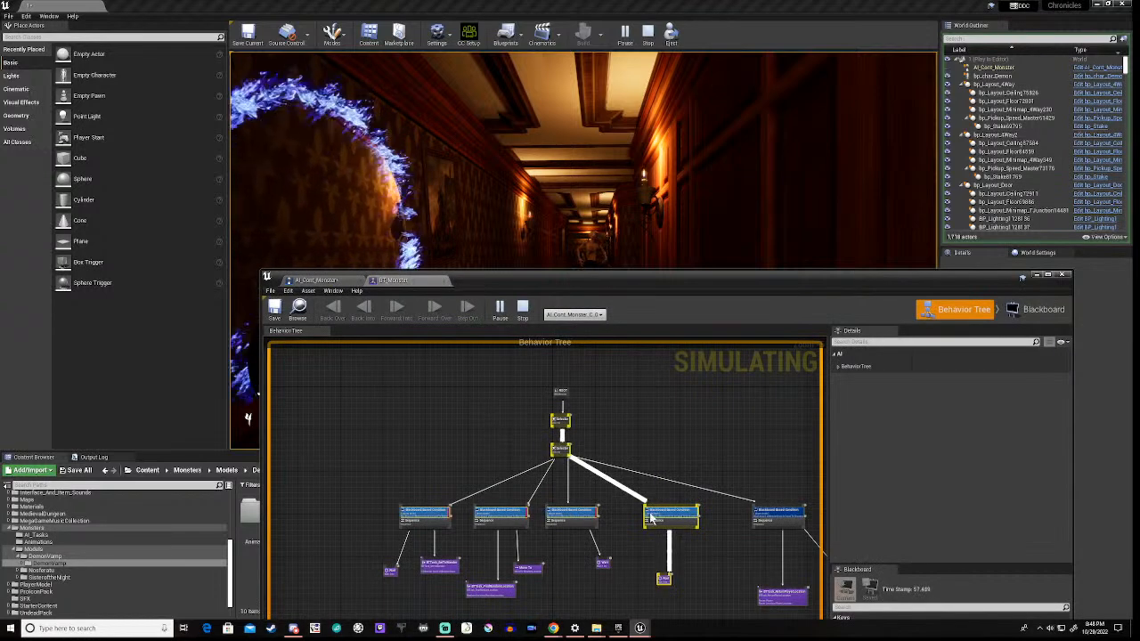
right_click_drag(639, 562, 585, 524)
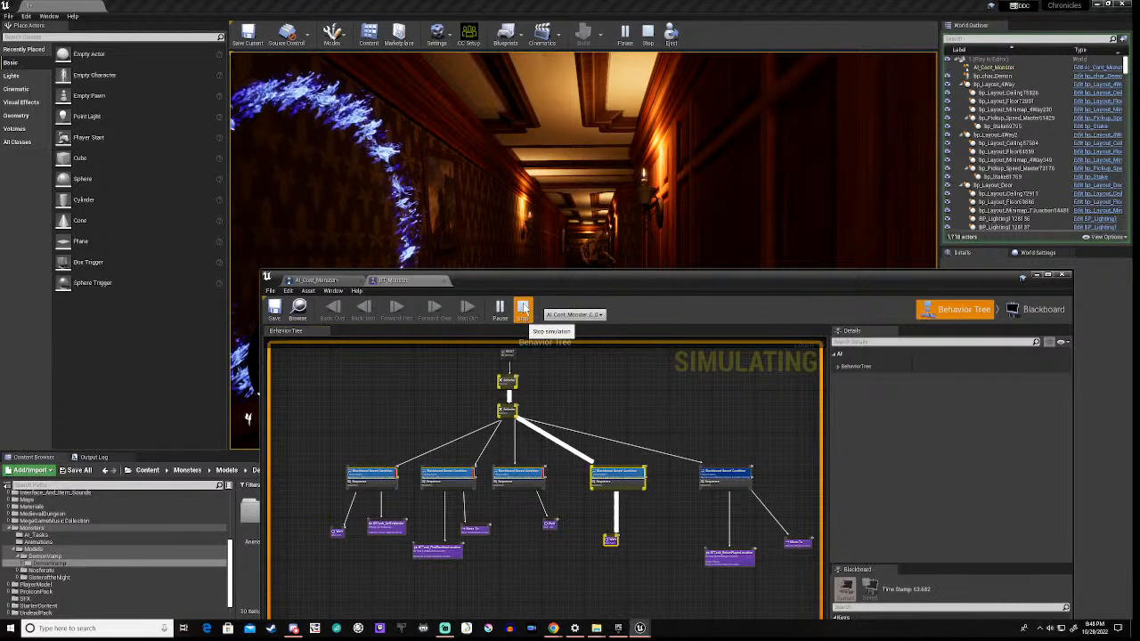
left_click(522, 306)
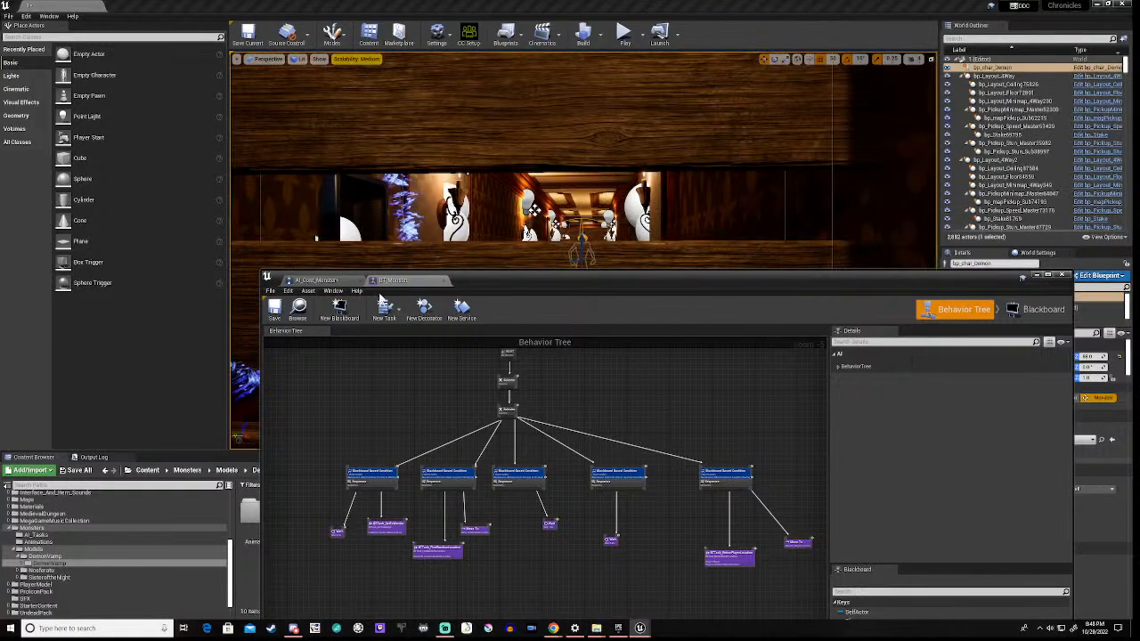
Step: Open the anim_BP_Demon animation blueprint from the DemonVamp folder at its SMach_Nosferatu state machine
left_click_drag(508, 284, 522, 58)
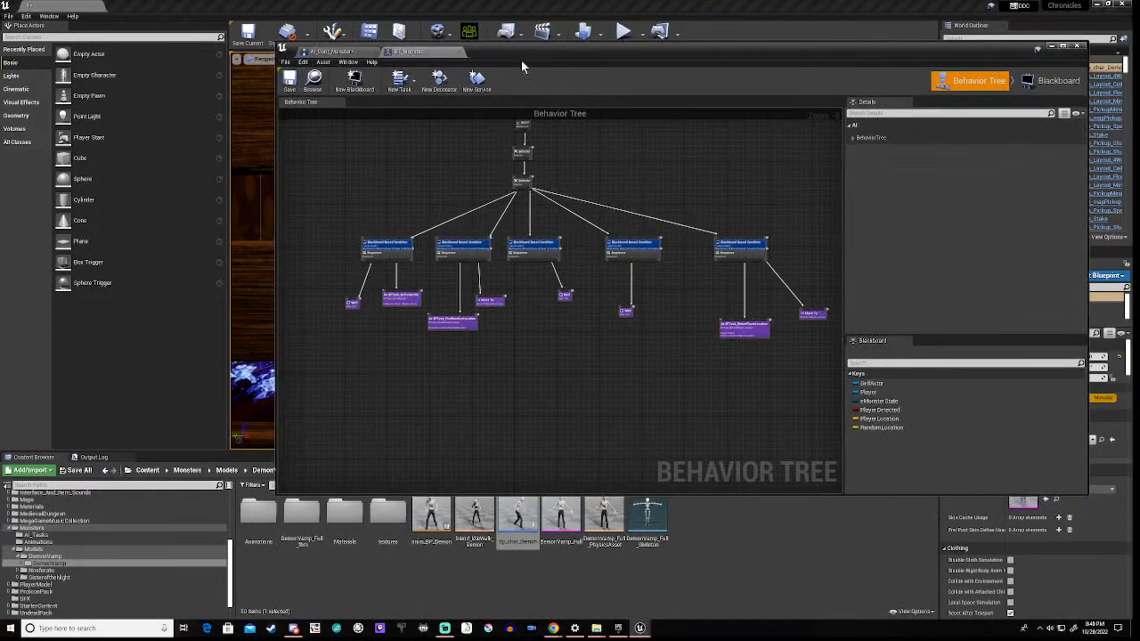
double_click(435, 525)
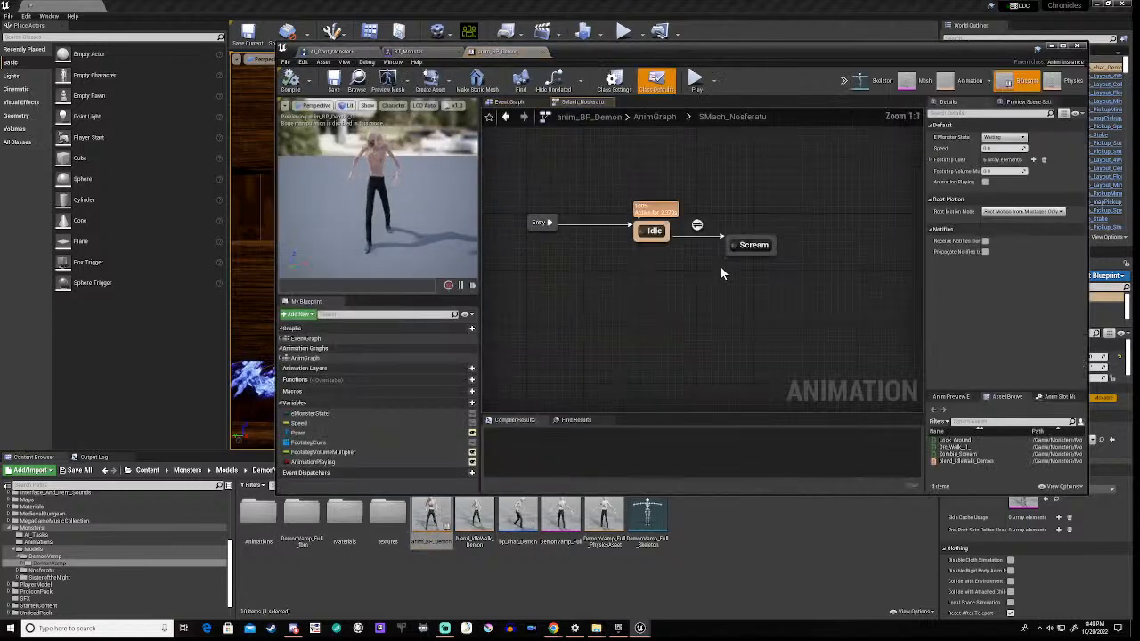
Step: Open the Zombie_Scream animation from the Scream state and pause its preview playback
scroll(749, 260, "up", 4)
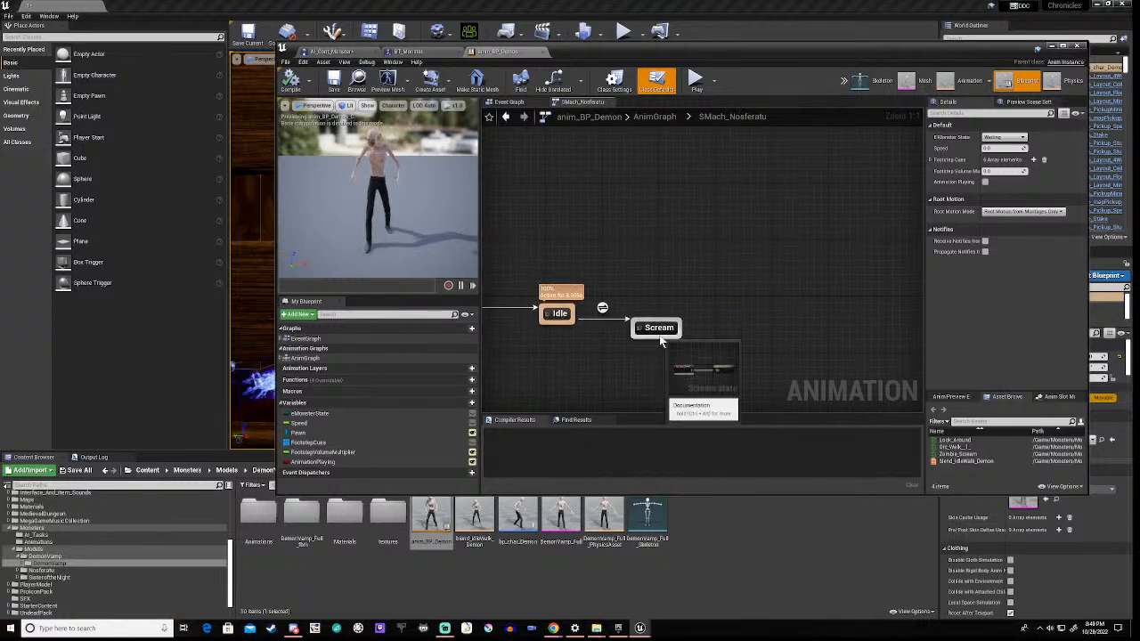
double_click(662, 335)
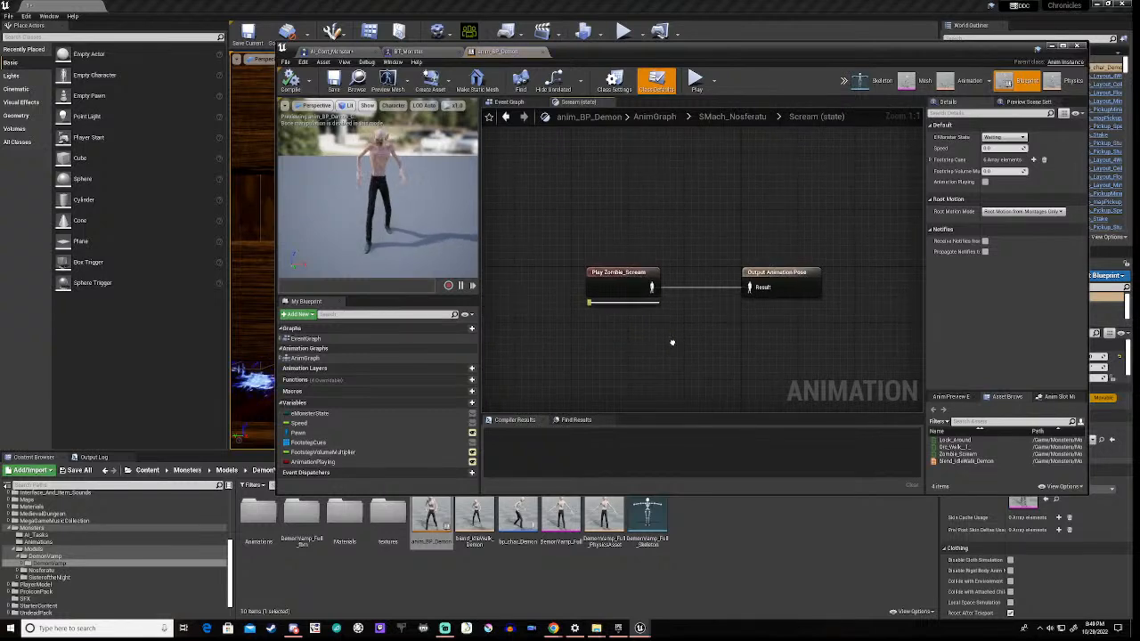
double_click(616, 283)
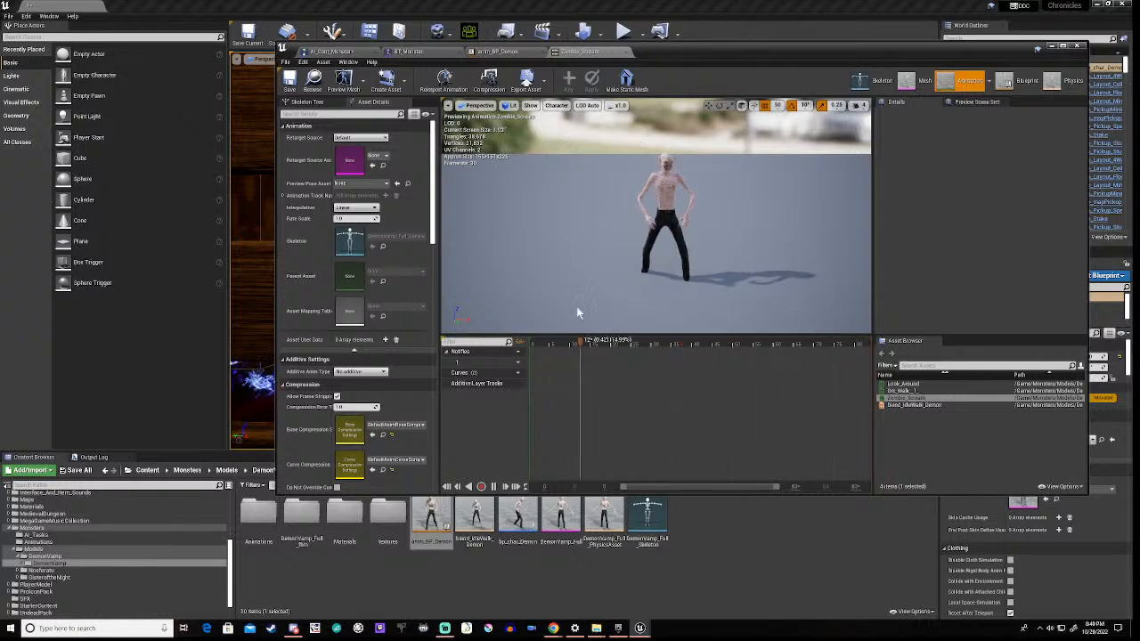
left_click(494, 487)
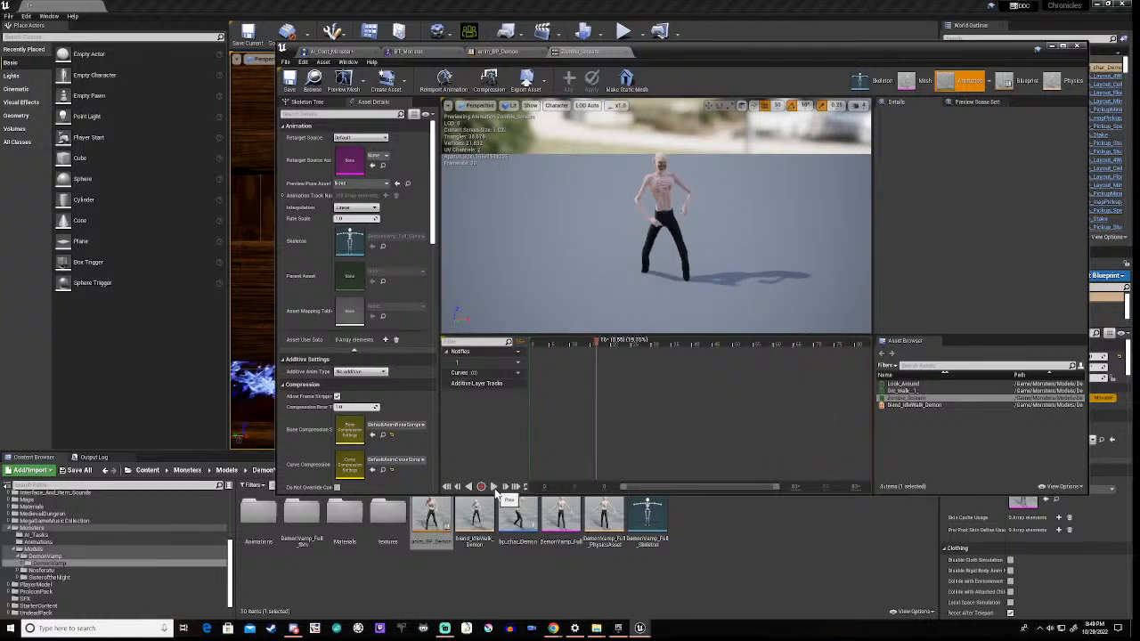
Step: Check the assets in the DemonVamp Animations folder, and reopen the anim_BP_Demon animation blueprint
left_click(498, 581)
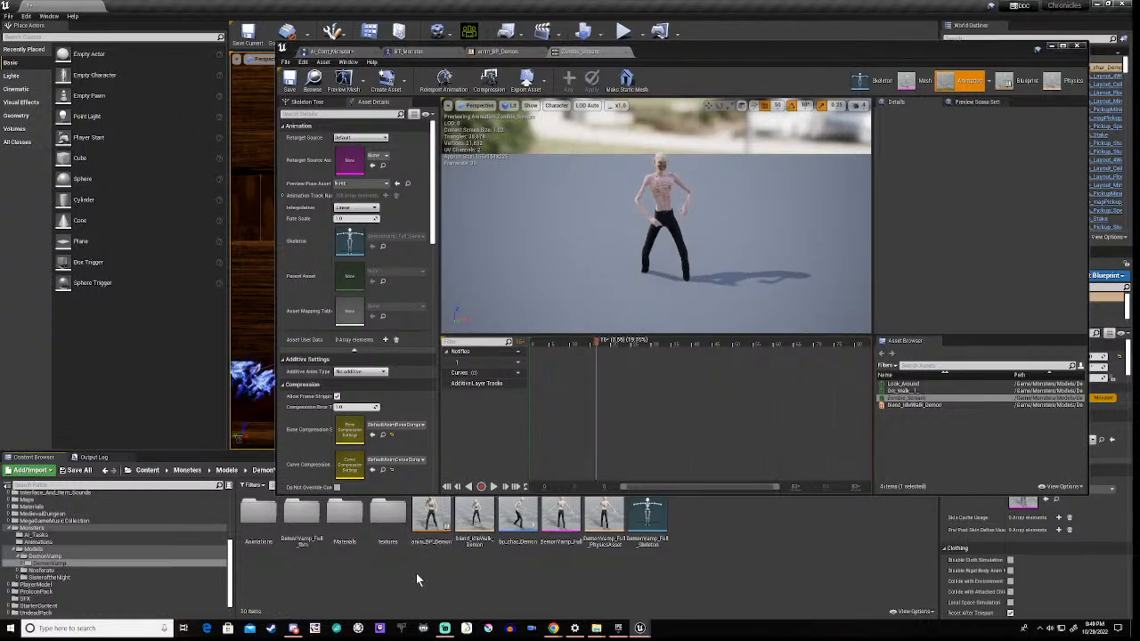
double_click(258, 512)
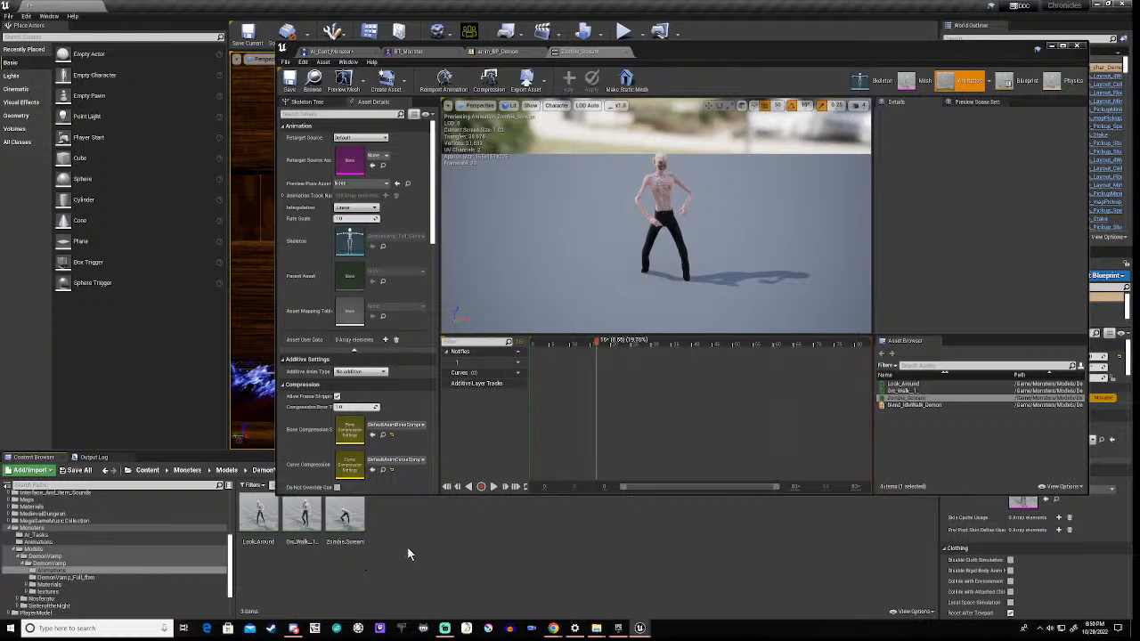
left_click(46, 563)
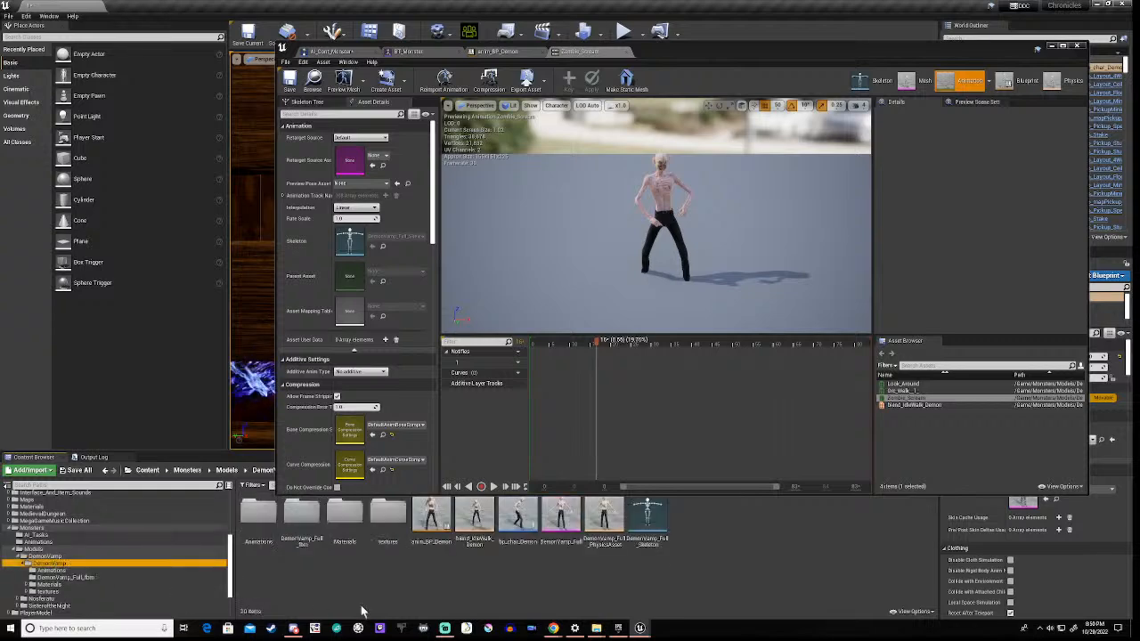
double_click(432, 521)
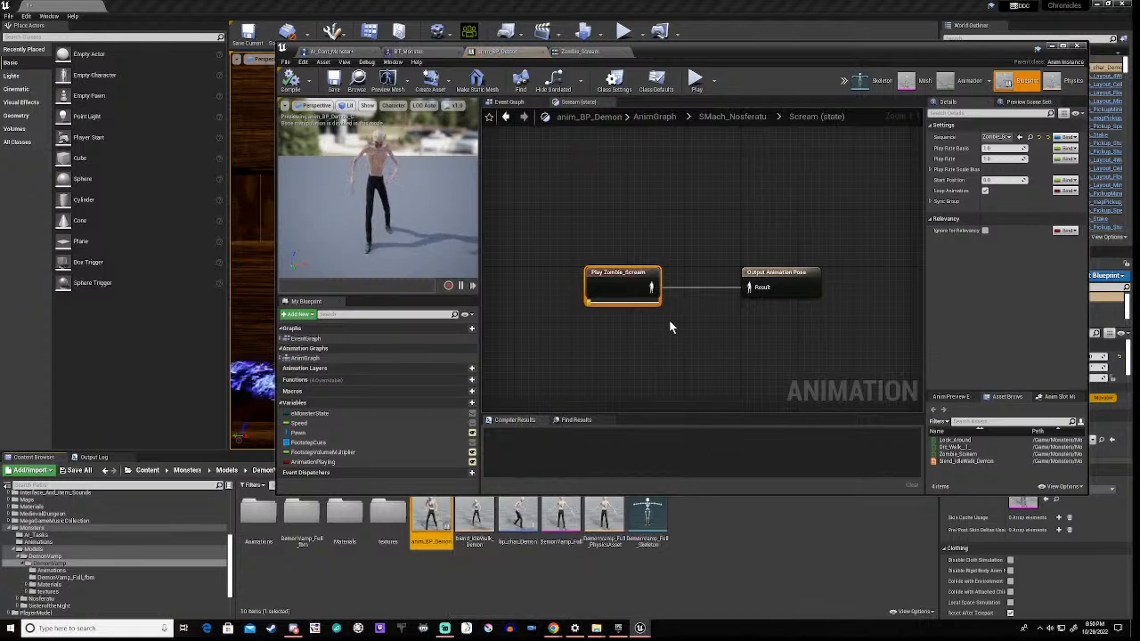
Step: Return to the SMach_Nosferatu state machine and add a transition from the Scream state back to Idle
left_click(736, 120)
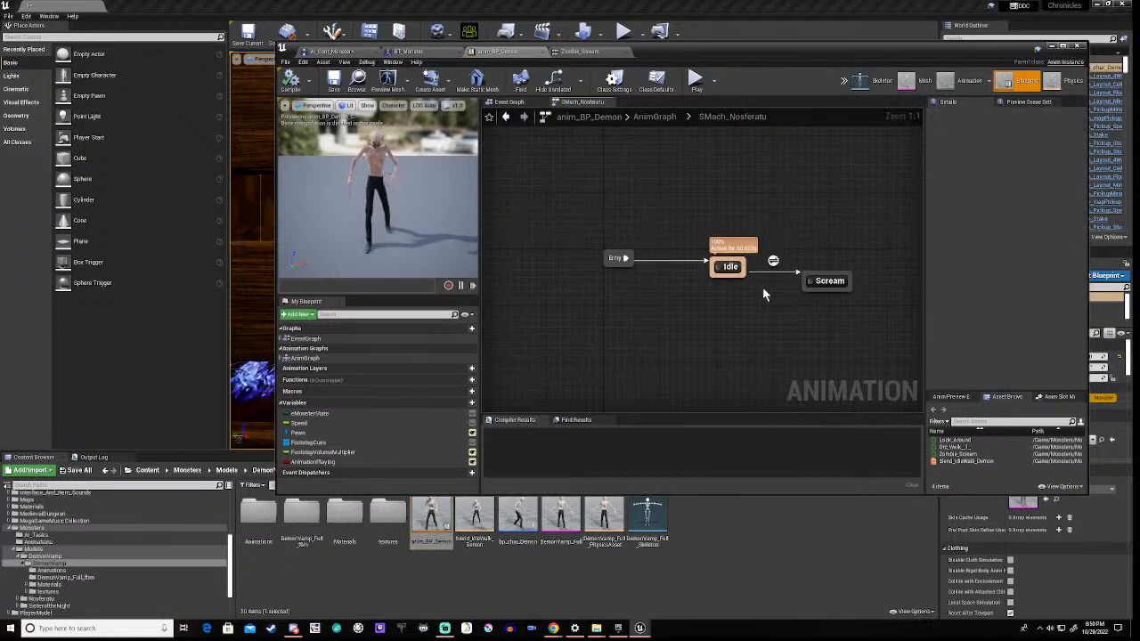
right_click_drag(762, 286, 656, 285)
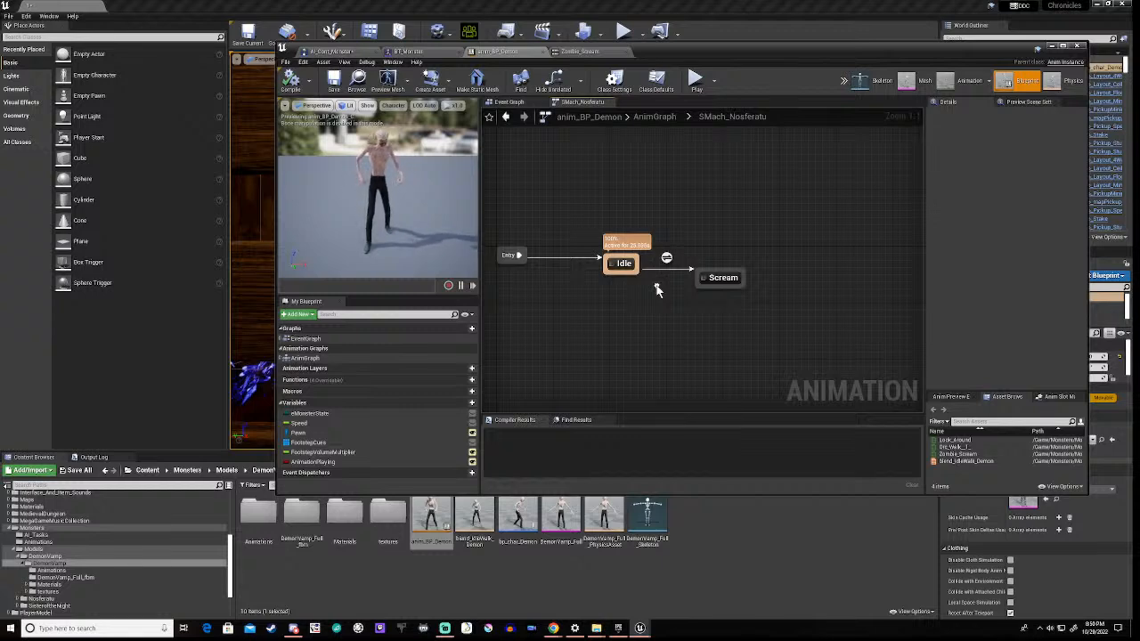
left_click(719, 277)
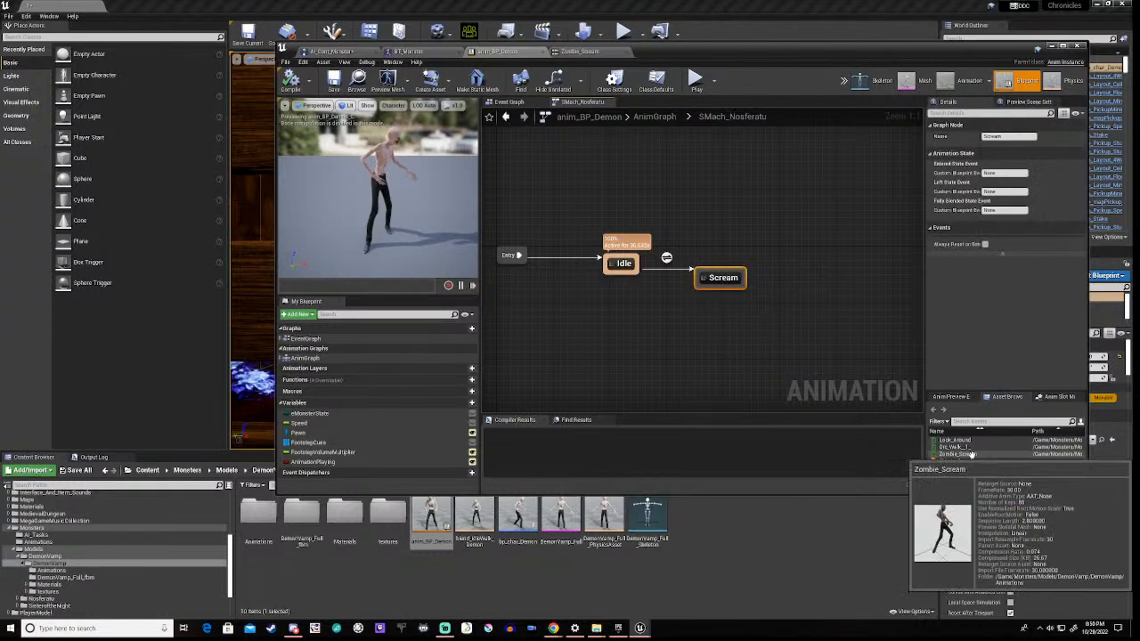
left_click(972, 455)
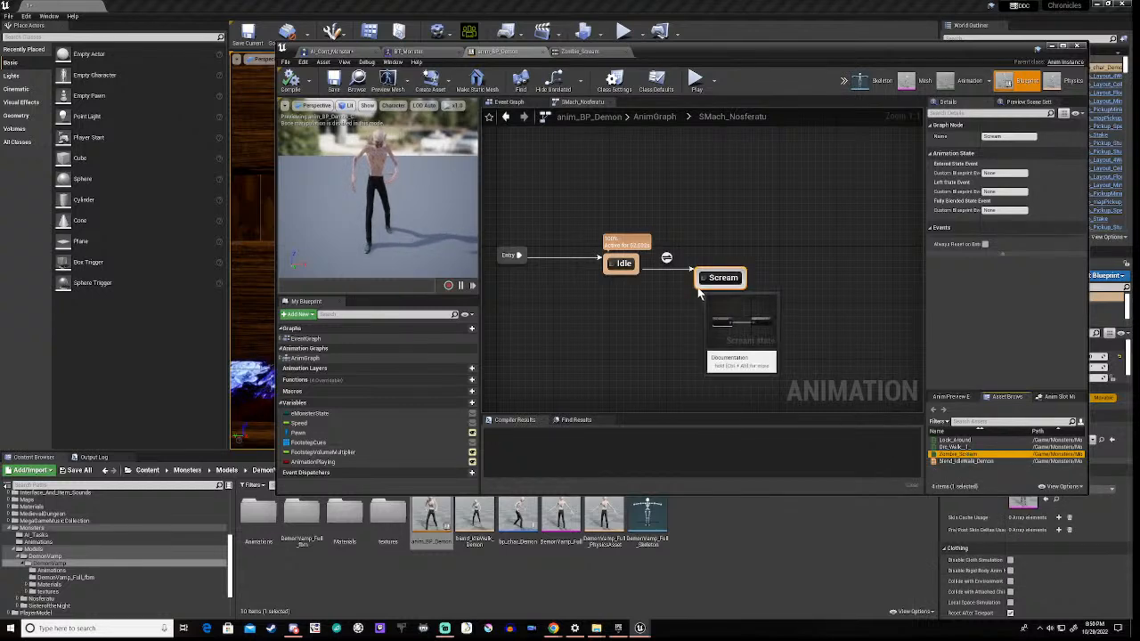
left_click_drag(700, 292, 627, 280)
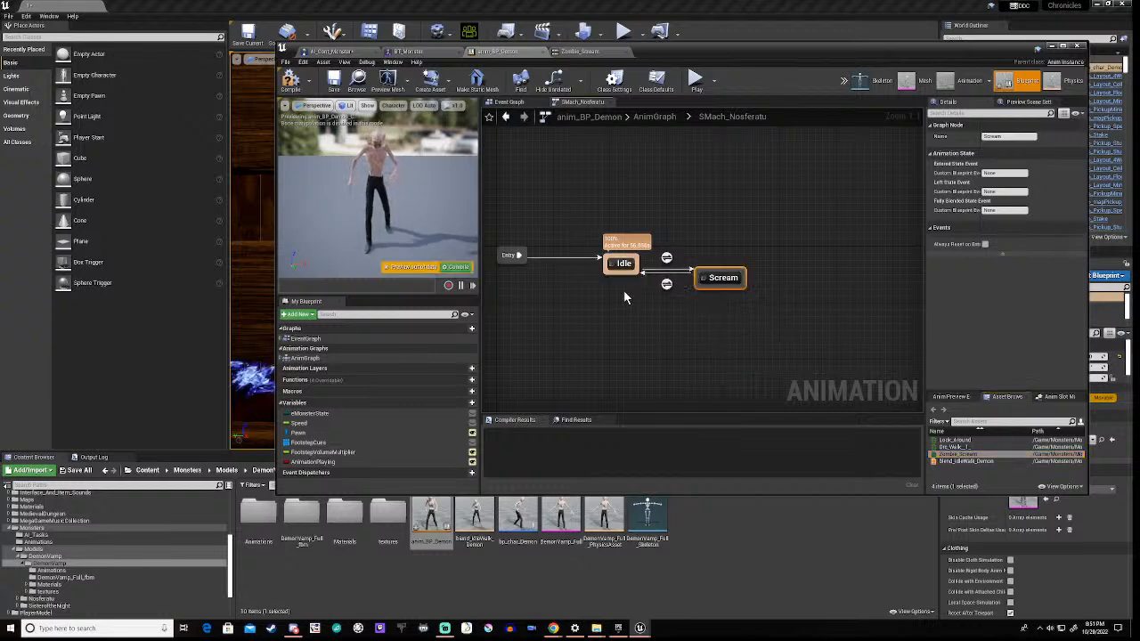
scroll(677, 270, "up", 1)
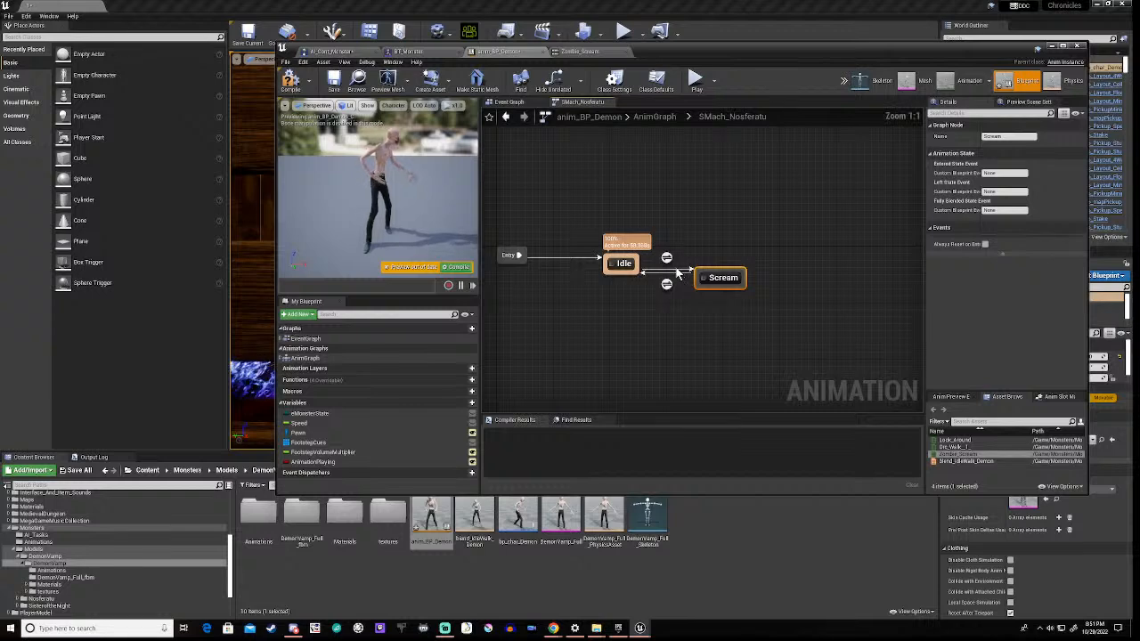
Step: Check the Scream state's animation node, and open the Scream to Idle transition rule
double_click(725, 280)
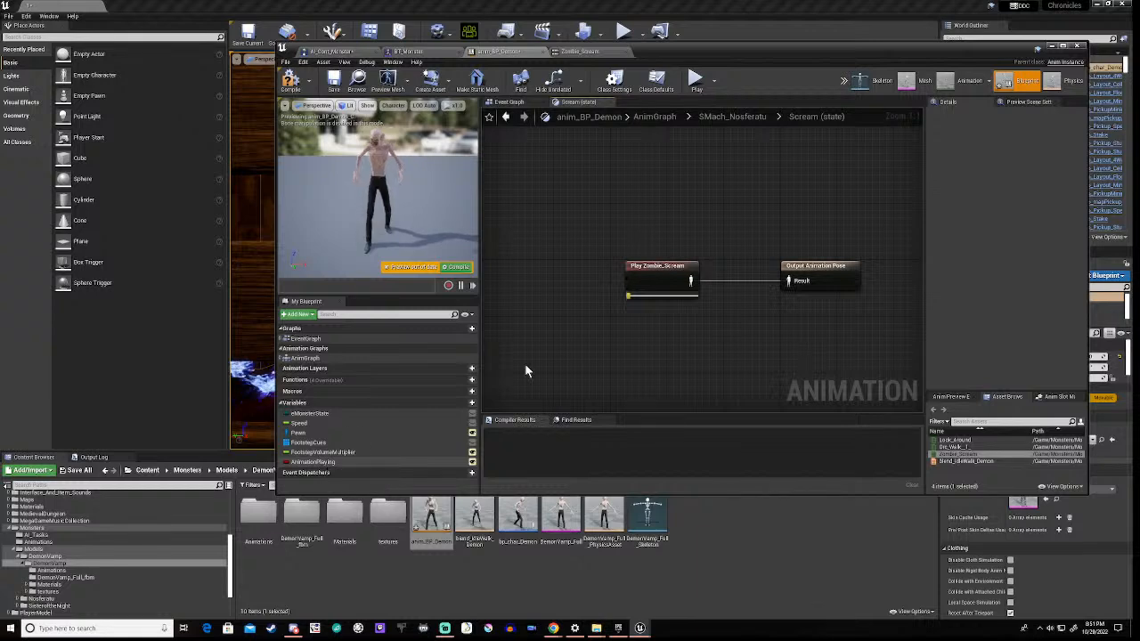
left_click(731, 116)
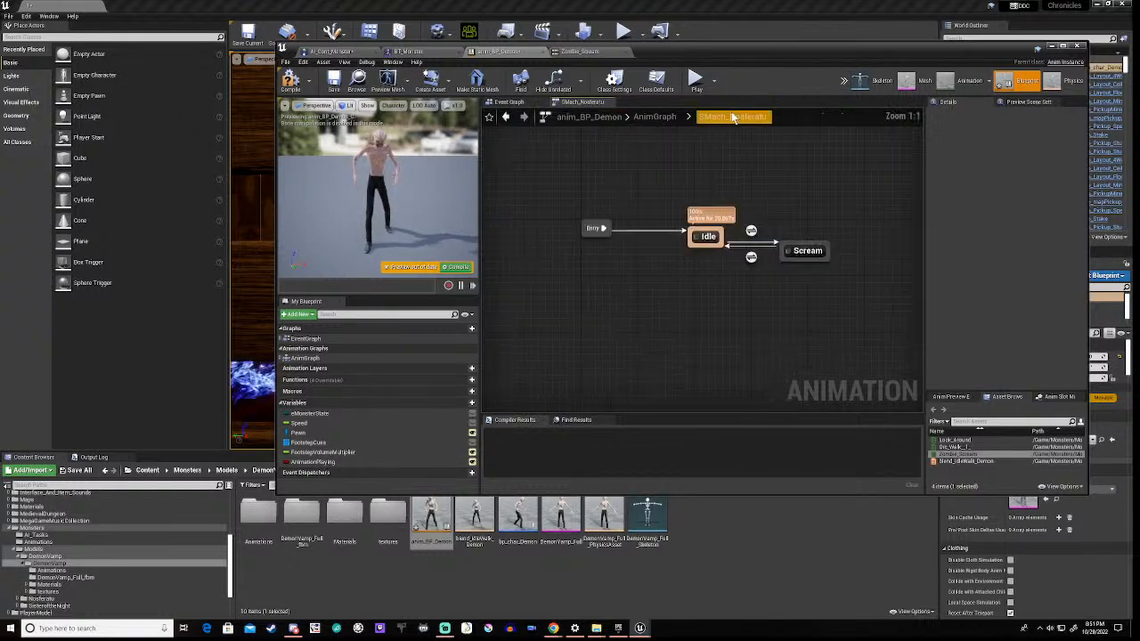
right_click_drag(752, 308, 596, 298)
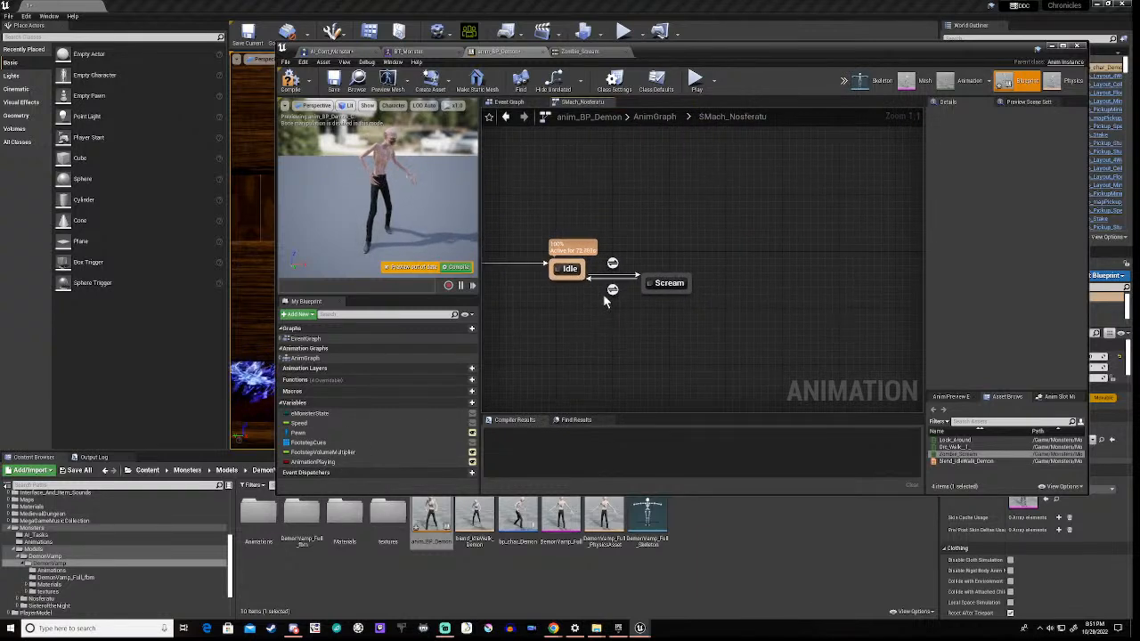
double_click(613, 289)
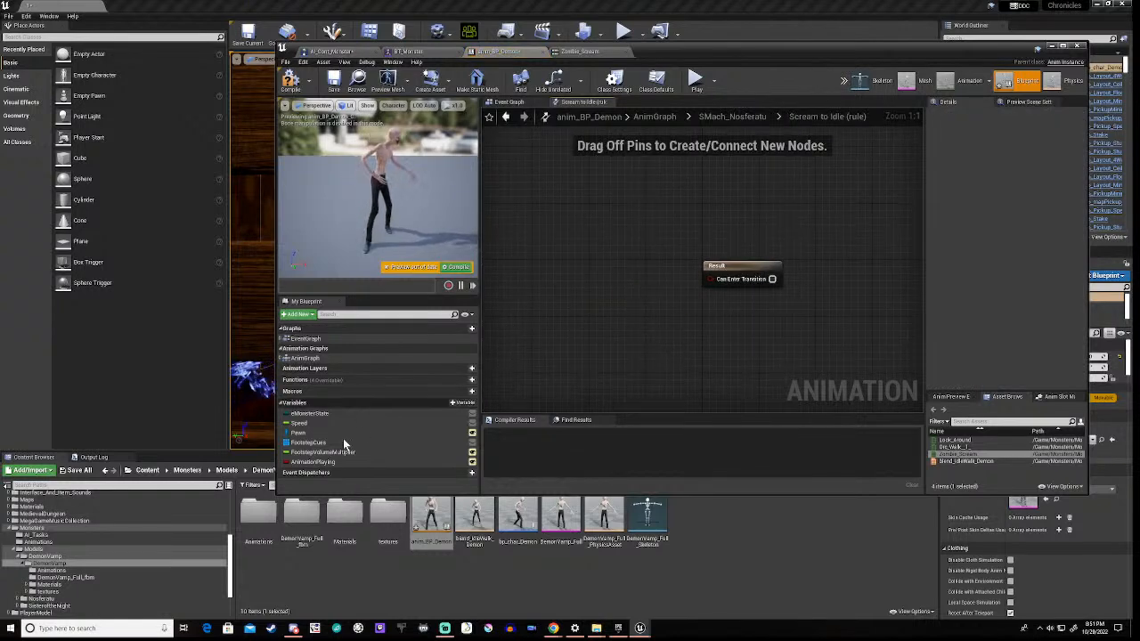
Step: Add an eMonsterState getter to the Scream to Idle rule with a NotEqual (Enum) comparison against Screaming
left_click_drag(311, 418, 551, 318)
left_click(579, 330)
left_click_drag(611, 324, 662, 300)
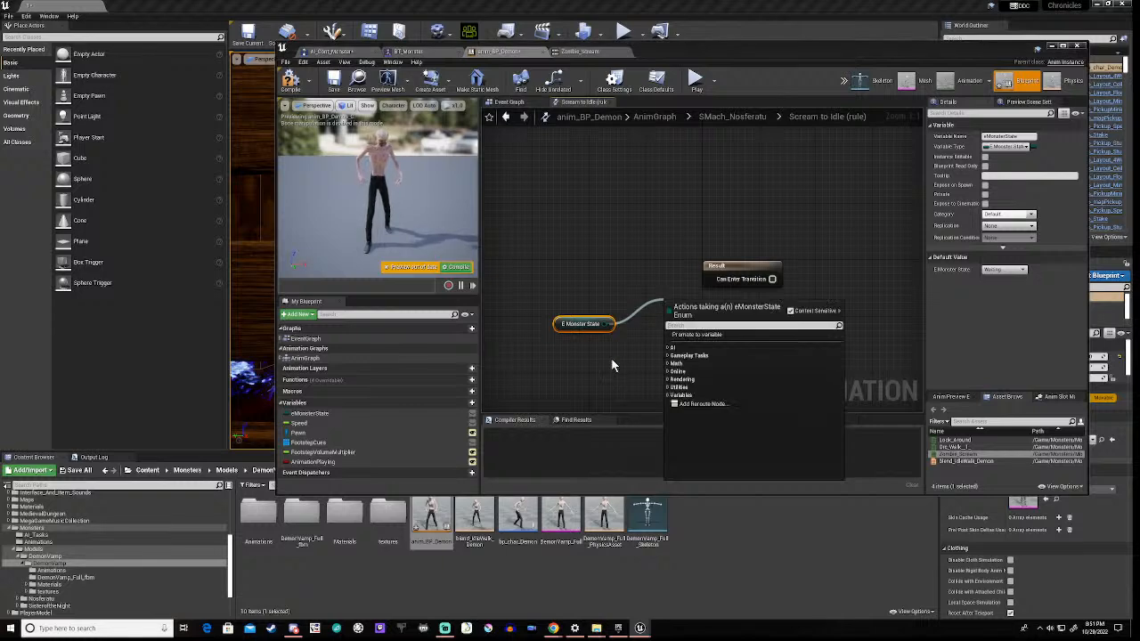
type("=")
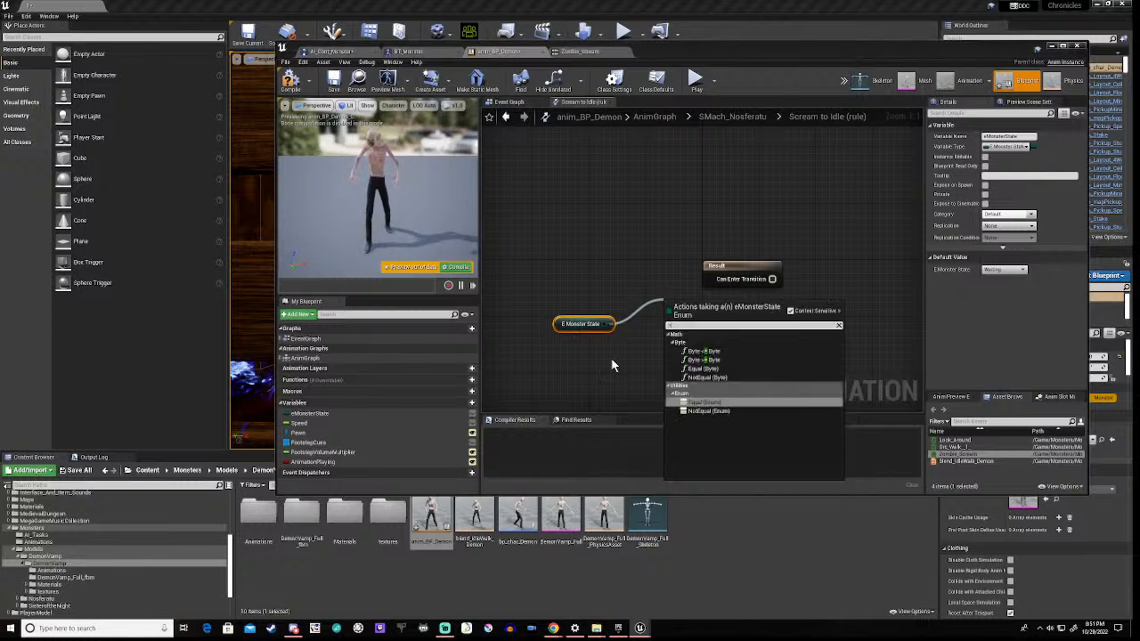
left_click(705, 406)
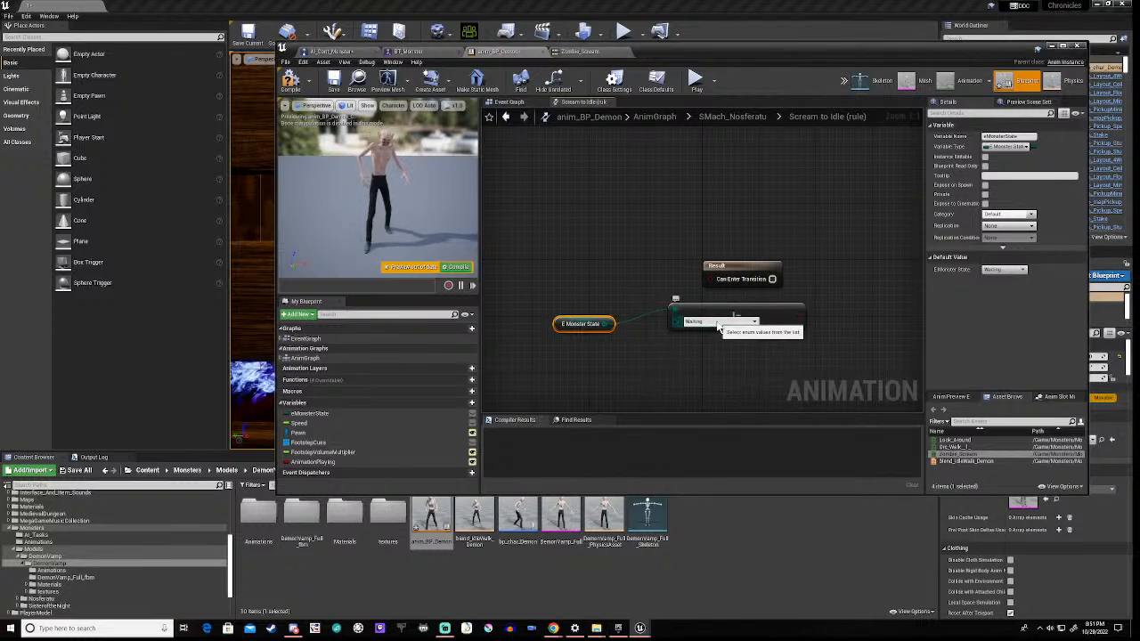
left_click(708, 323)
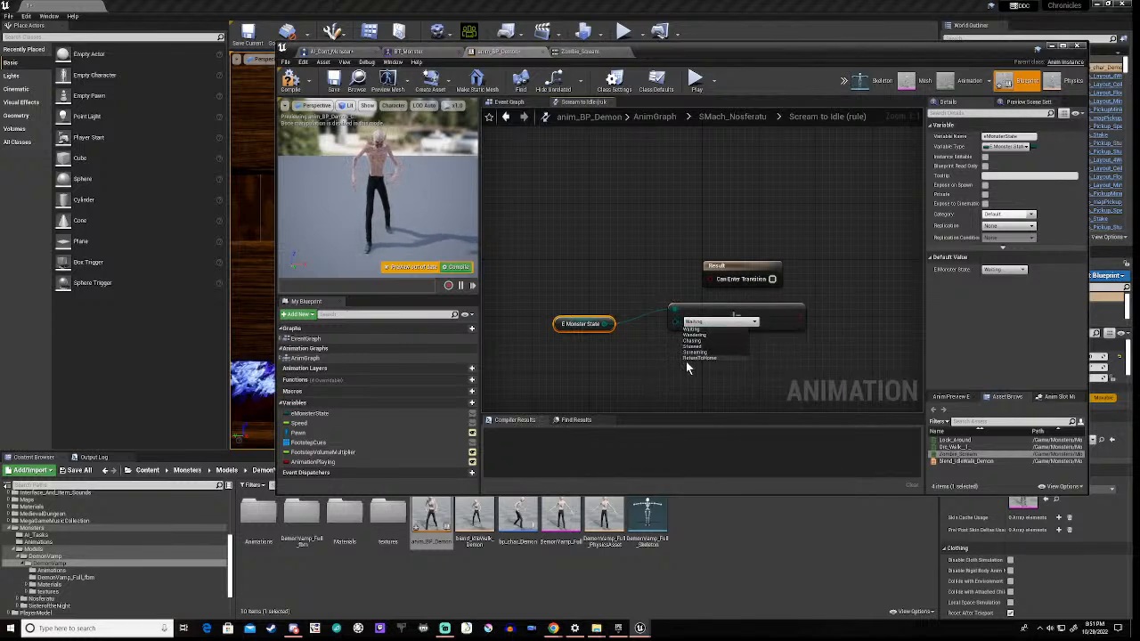
left_click(698, 352)
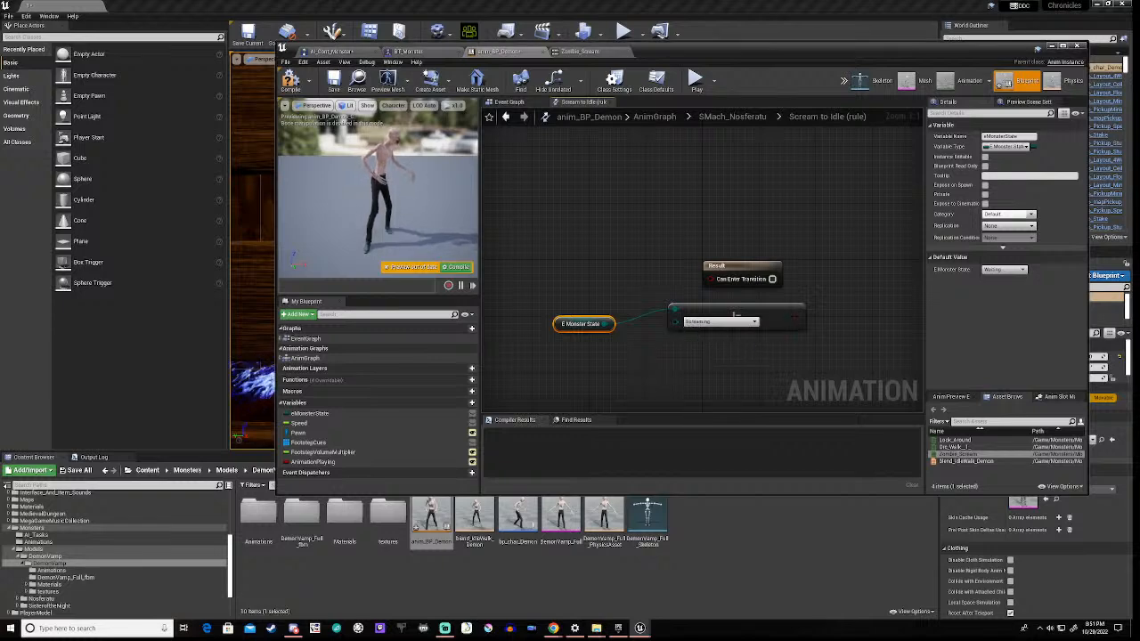
Step: Connect the comparison result to Can Enter Transition, move the comparison node away from the Result node, and compile anim_BP_Demon
left_click_drag(804, 315, 715, 280)
left_click_drag(767, 315, 574, 302)
left_click(653, 246)
left_click(290, 80)
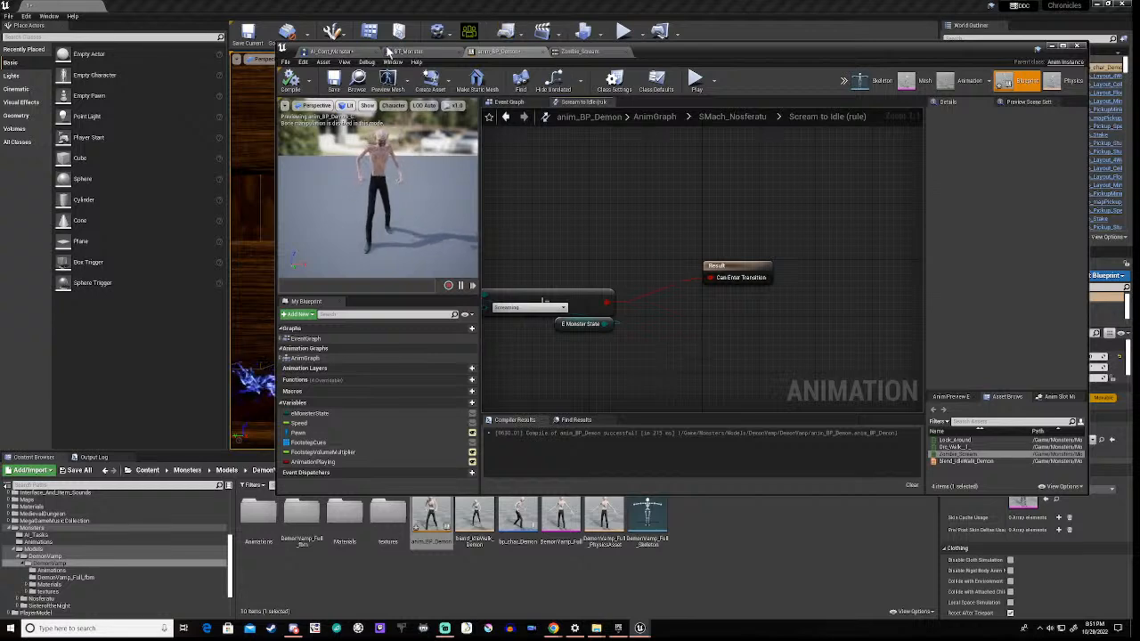
Step: Examine the state branches of the BT_Monster behavior tree, ending at the Waiting and Wandering sequences
left_click(421, 55)
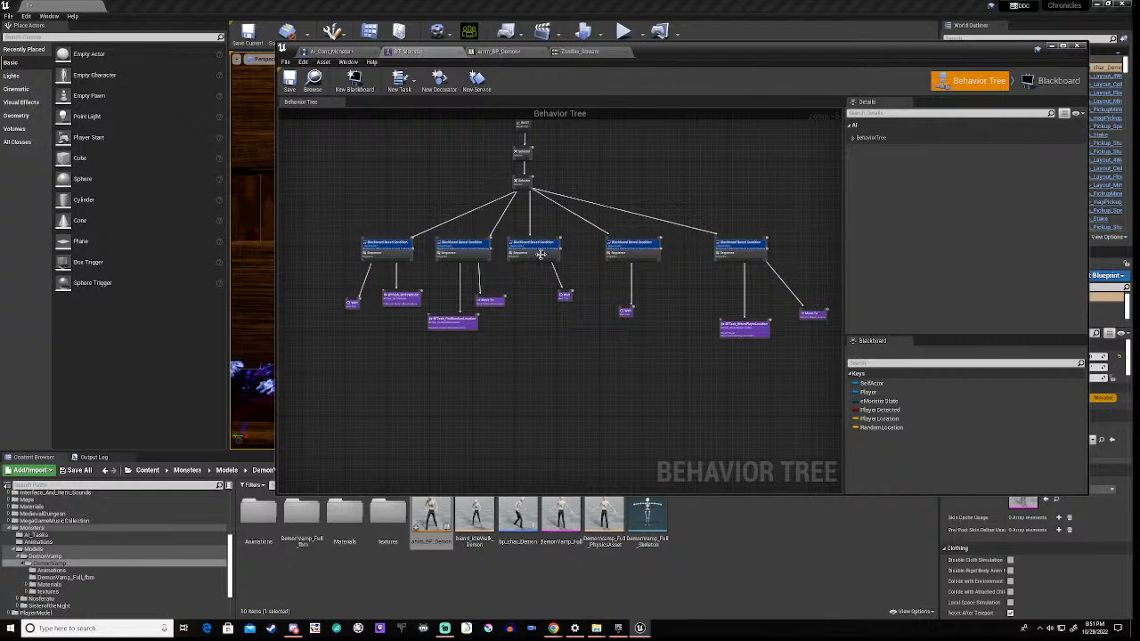
scroll(652, 280, "up", 5)
right_click_drag(761, 339, 478, 267)
right_click_drag(387, 304, 810, 286)
right_click_drag(316, 309, 619, 306)
right_click_drag(368, 335, 552, 351)
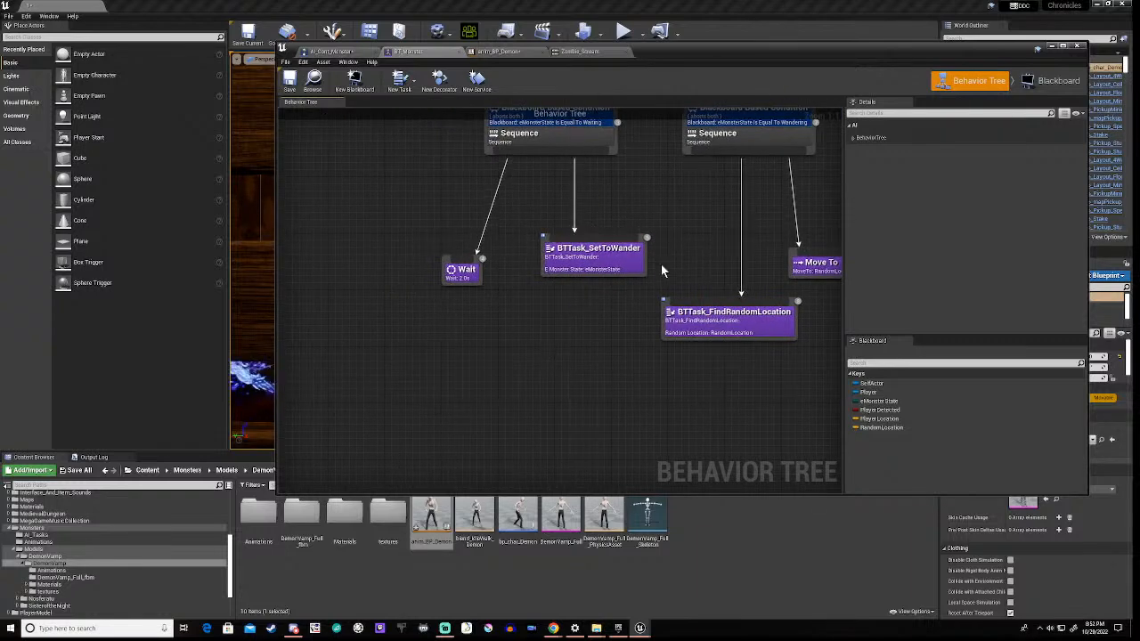
Step: Open BTTask_SetToWander from the Waiting sequence and examine how its event graph sets the monster state
double_click(604, 250)
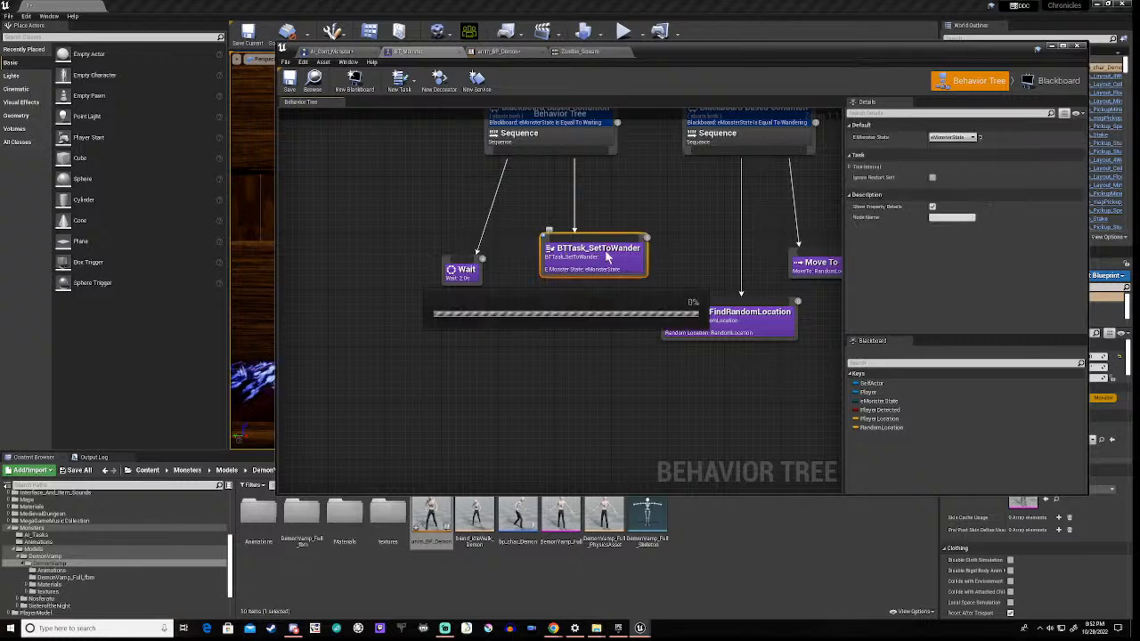
scroll(629, 306, "down", 5)
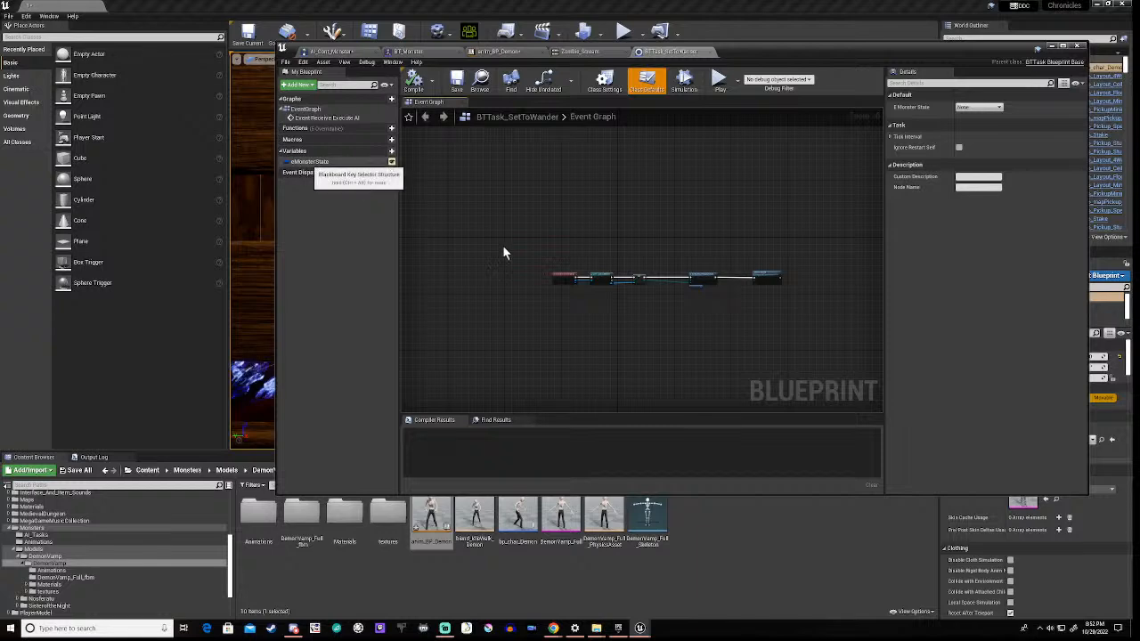
scroll(628, 298, "up", 5)
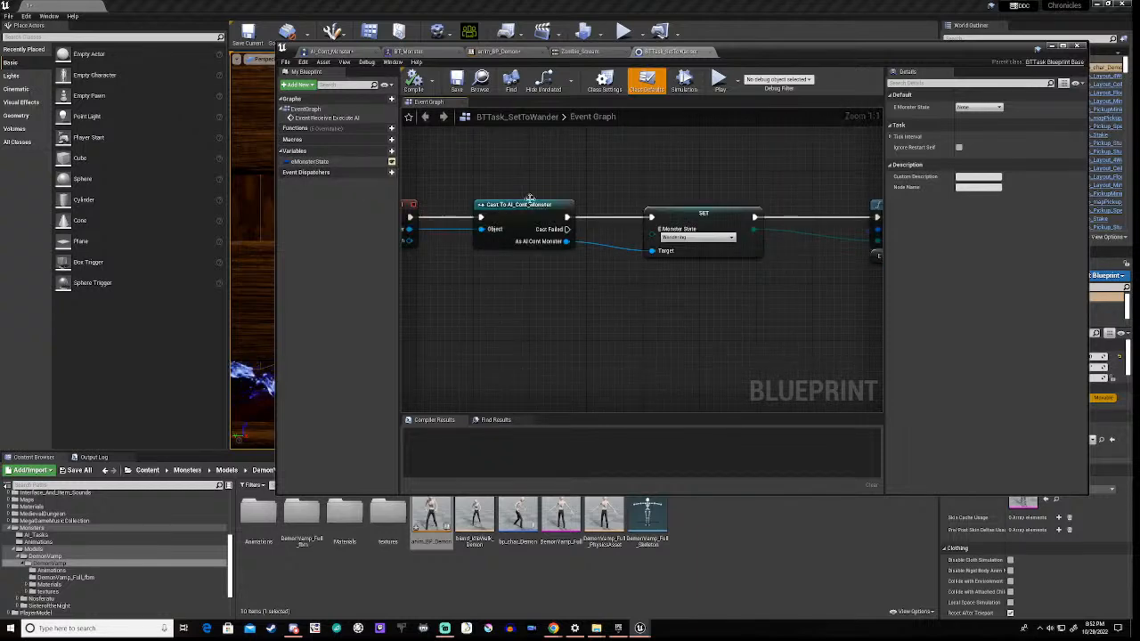
scroll(611, 299, "down", 3)
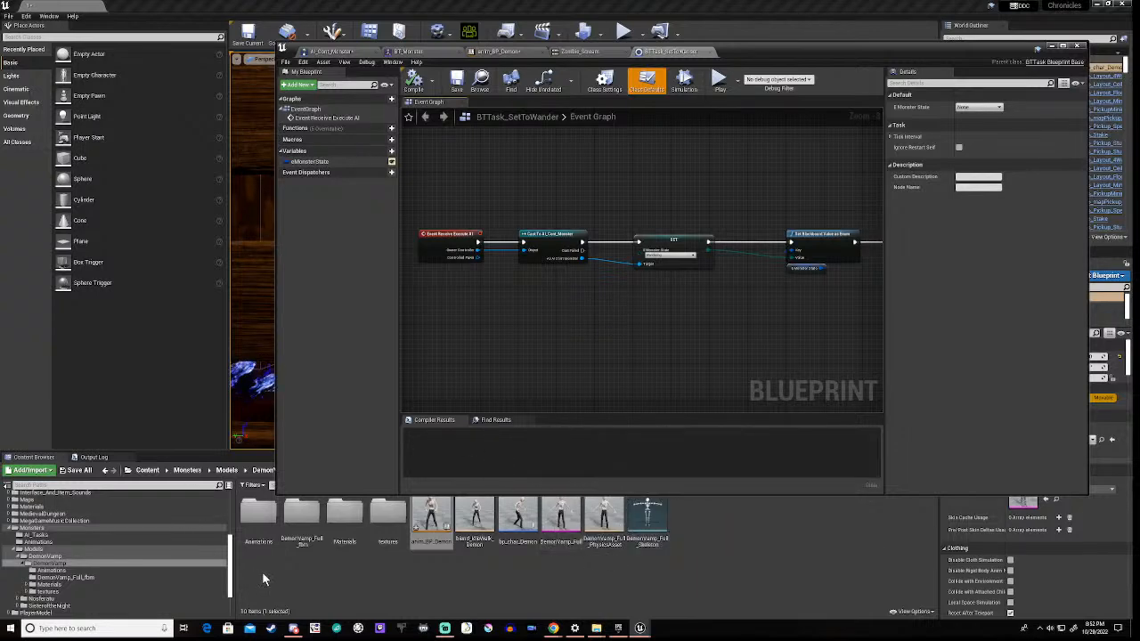
Step: Duplicate BTTask_SetToWander in the AI_Tasks folder and name the copy BTTask_SetToChasing
left_click(35, 535)
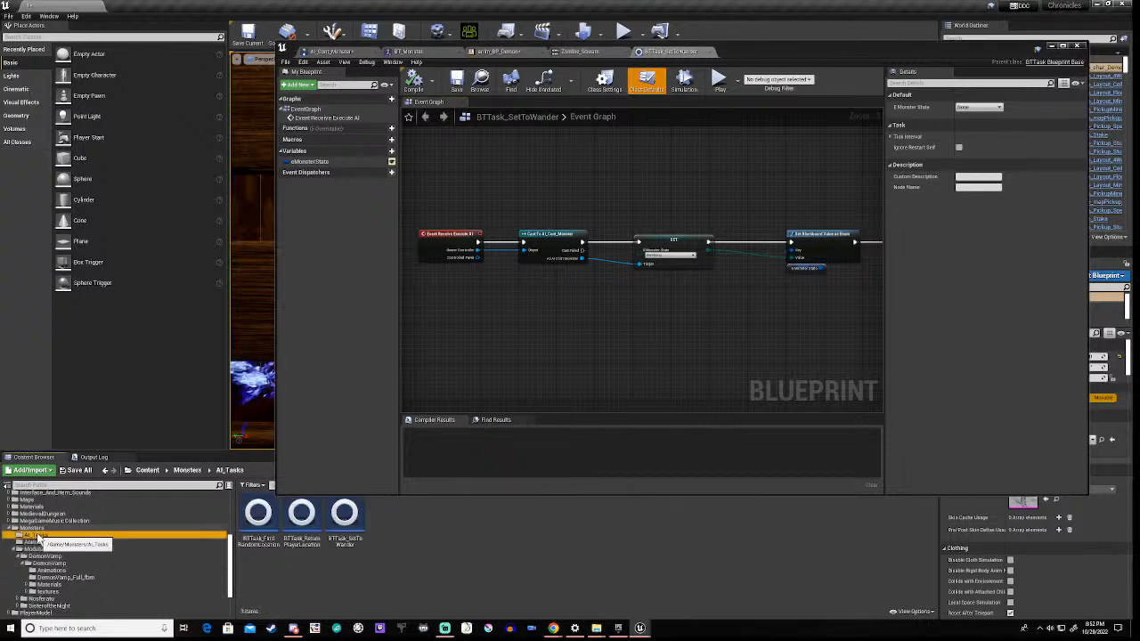
left_click(345, 515)
right_click(350, 531)
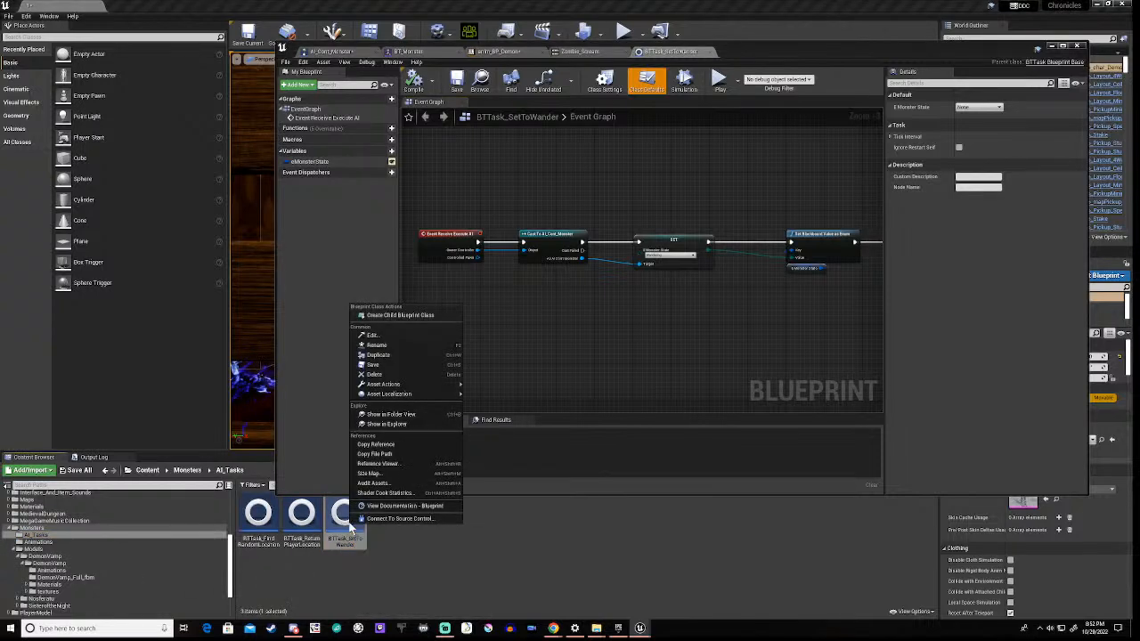
left_click(396, 356)
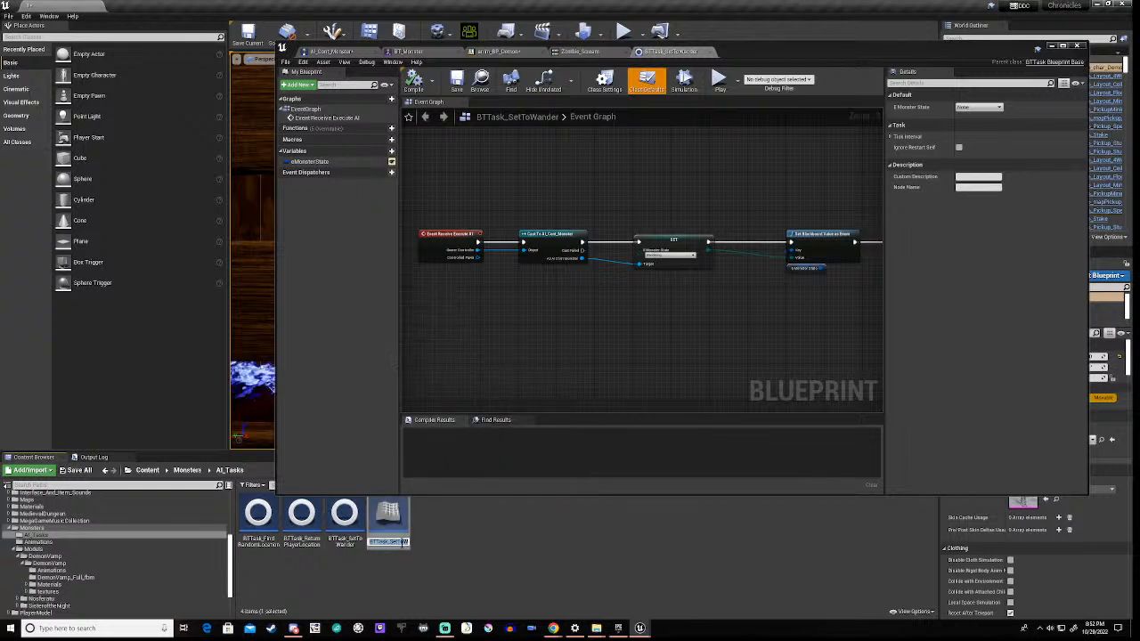
left_click_drag(403, 542, 463, 545)
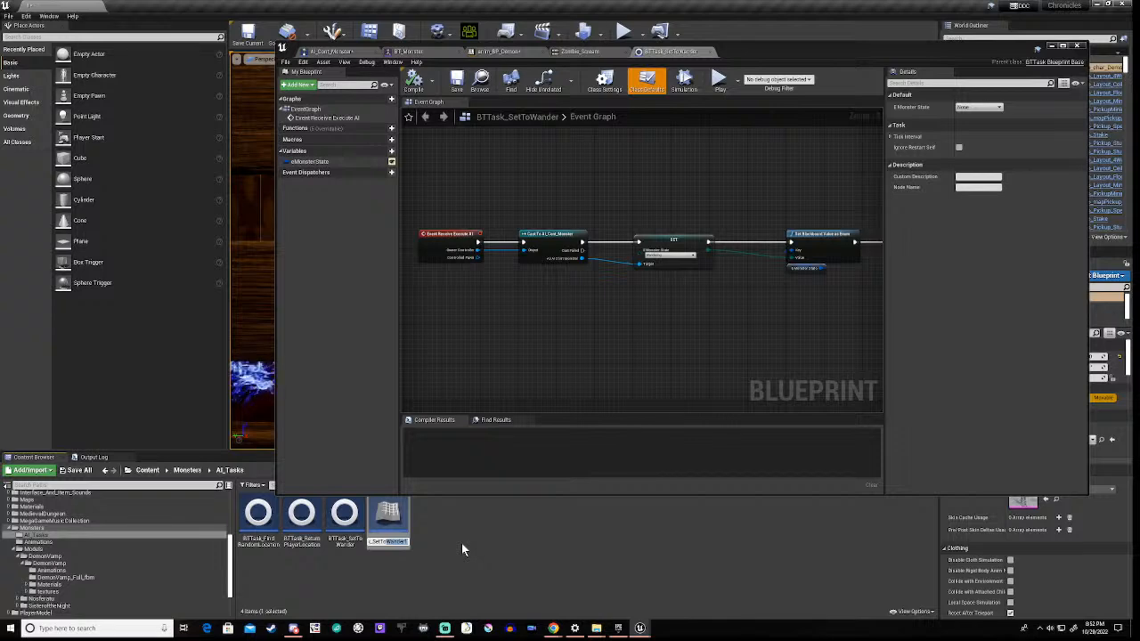
type("Chas")
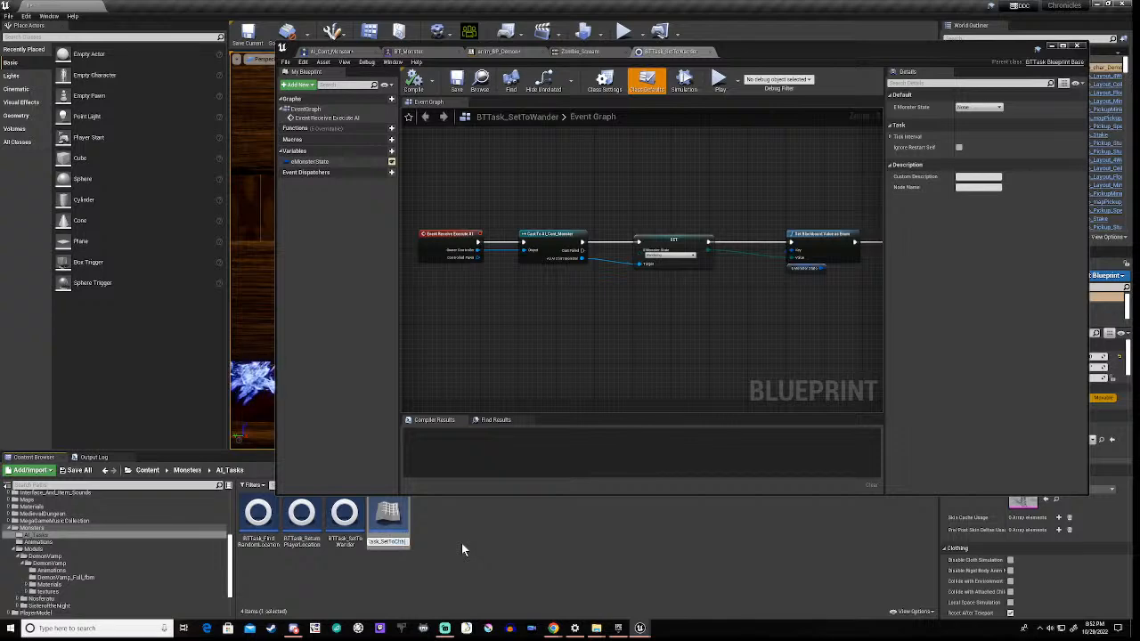
type("ing")
key("Return")
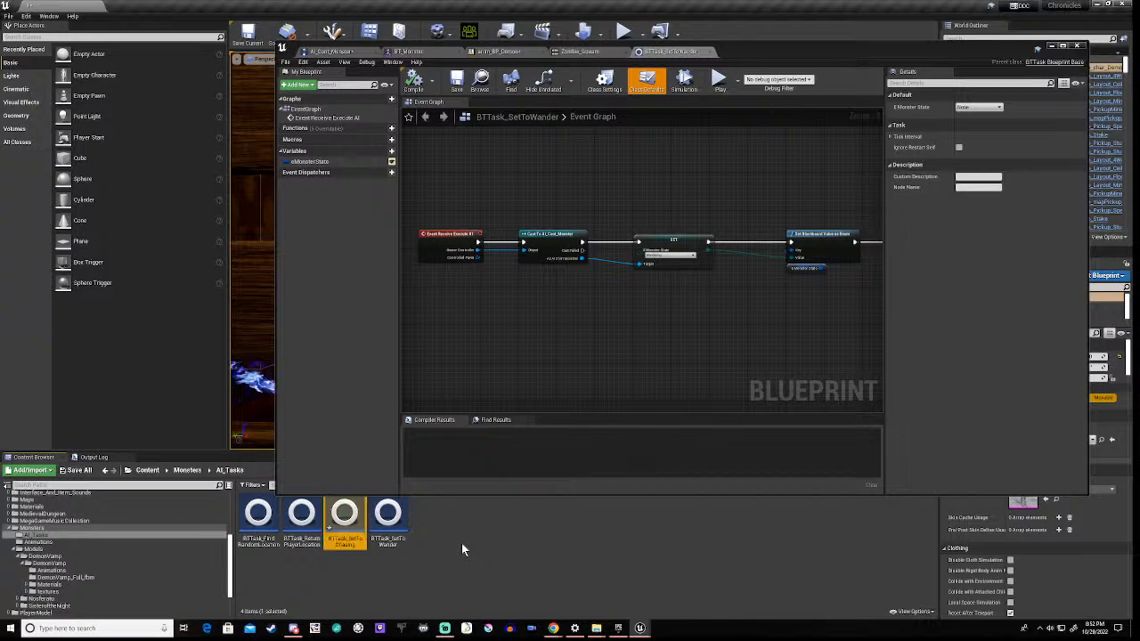
left_click(461, 544)
Step: Set the E Monster State value to Chasing in BTTask_SetToChasing's event graph and compile the task
left_click(346, 517)
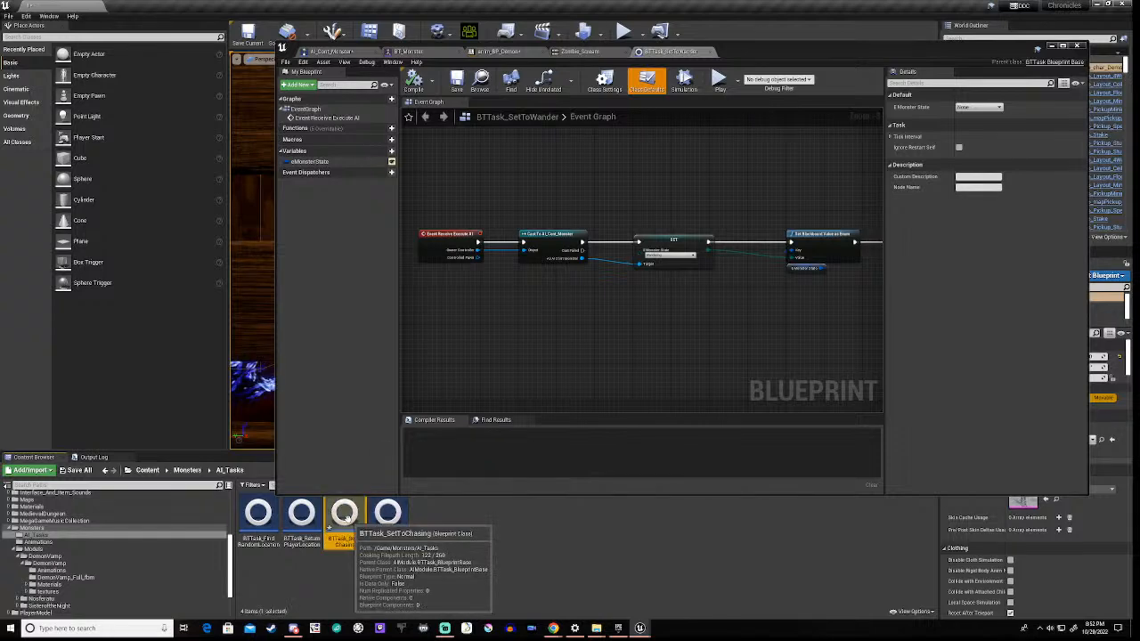
double_click(347, 517)
scroll(639, 251, "up", 3)
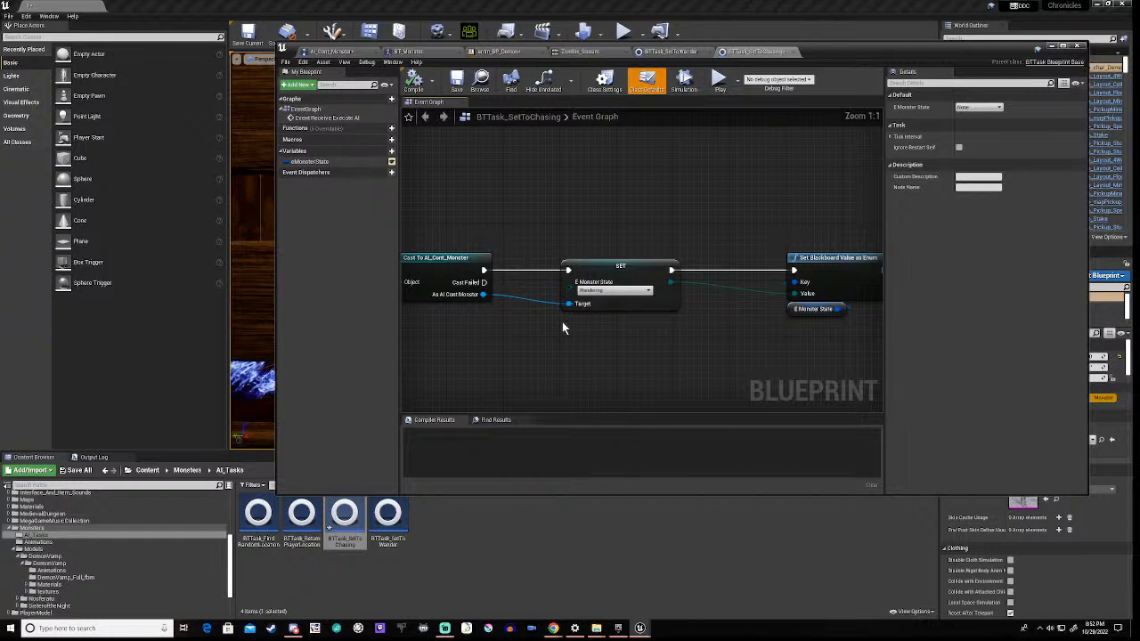
left_click(605, 291)
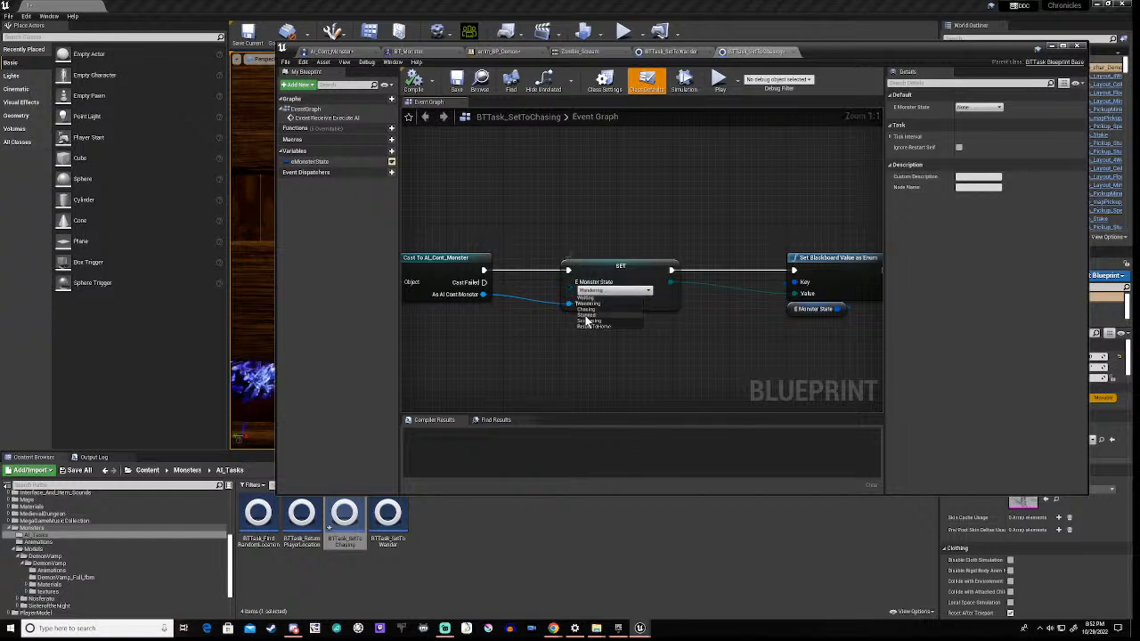
left_click(587, 309)
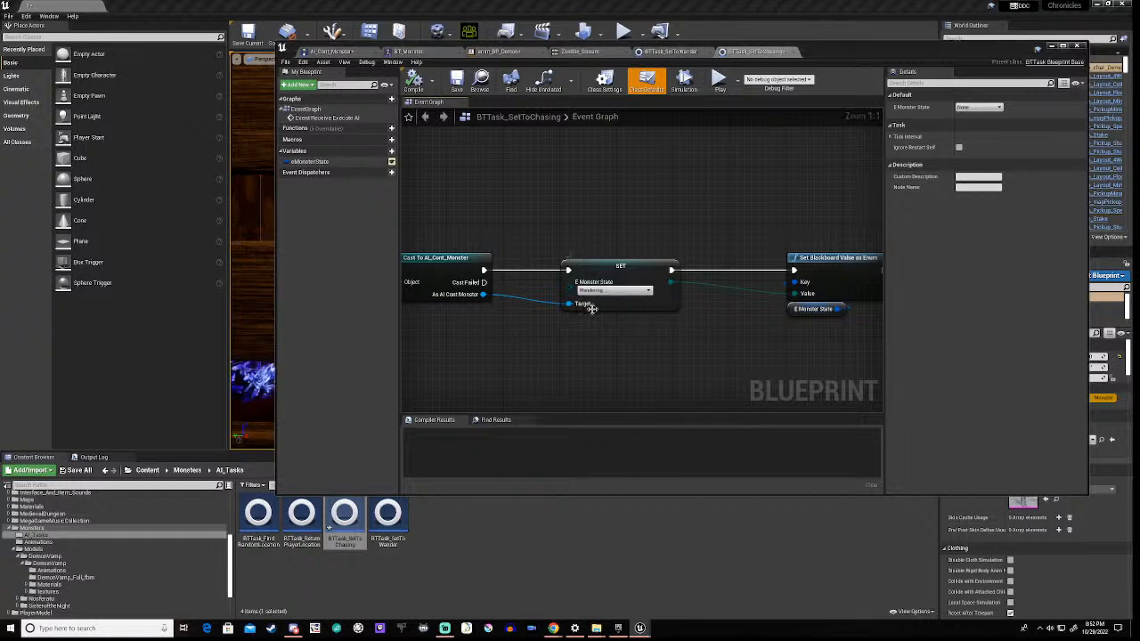
right_click_drag(795, 331, 508, 344)
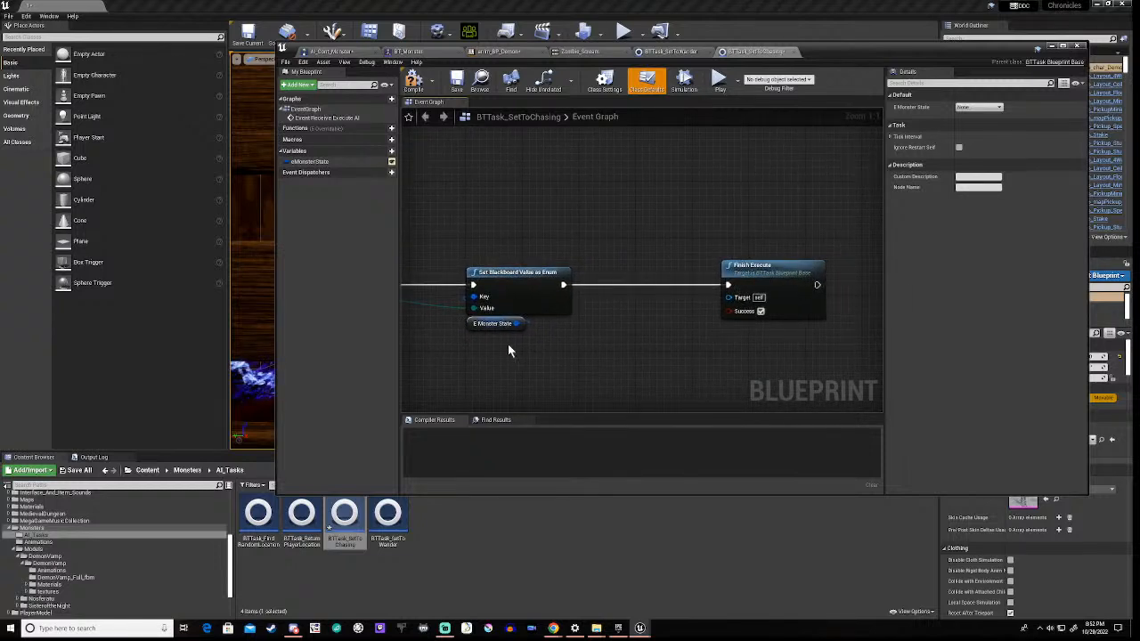
scroll(508, 344, "down", 5)
right_click_drag(473, 272, 692, 250)
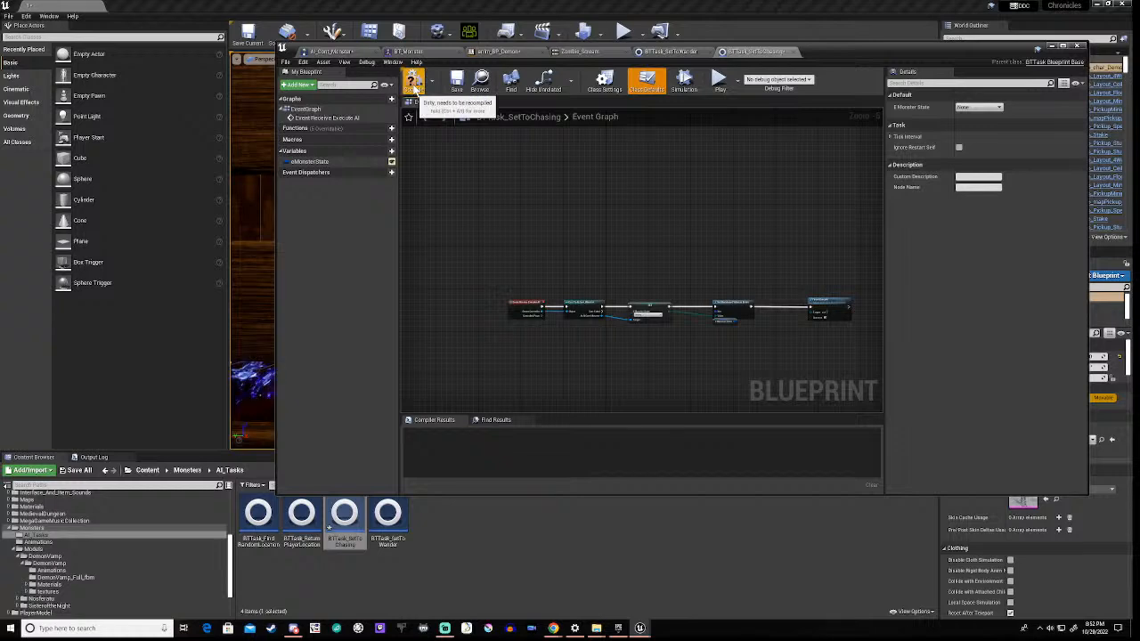
left_click(414, 85)
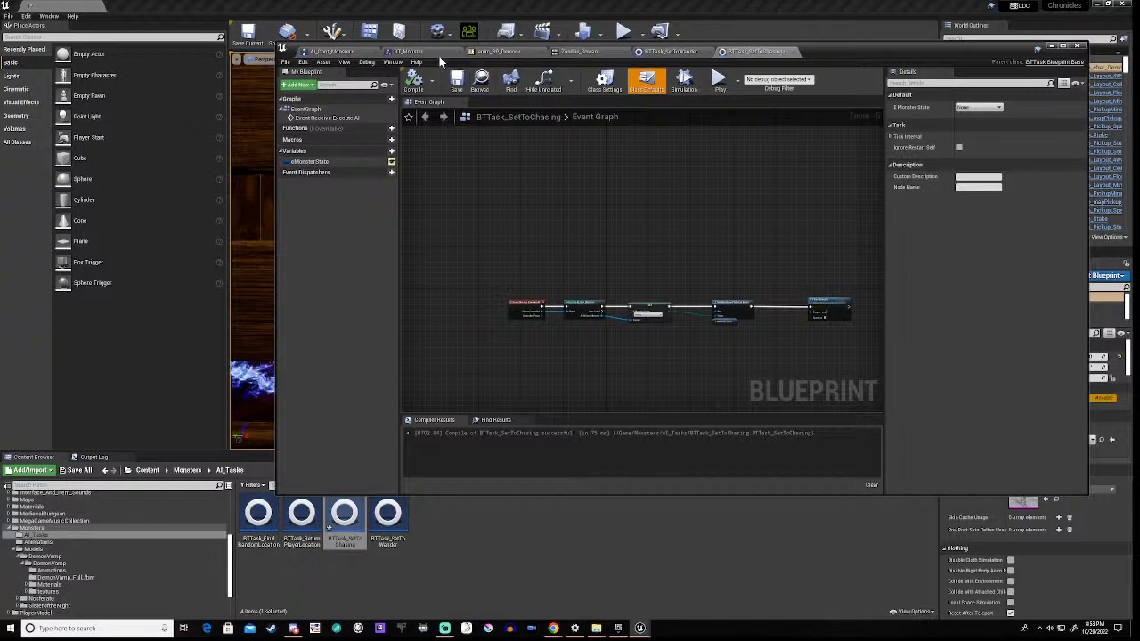
Step: Shift the Stunned sequence's Wait node aside in BT_Monster and add a BTTask_SetToChasing task to that sequence
left_click(432, 51)
right_click_drag(765, 228, 430, 368)
left_click_drag(691, 399, 603, 442)
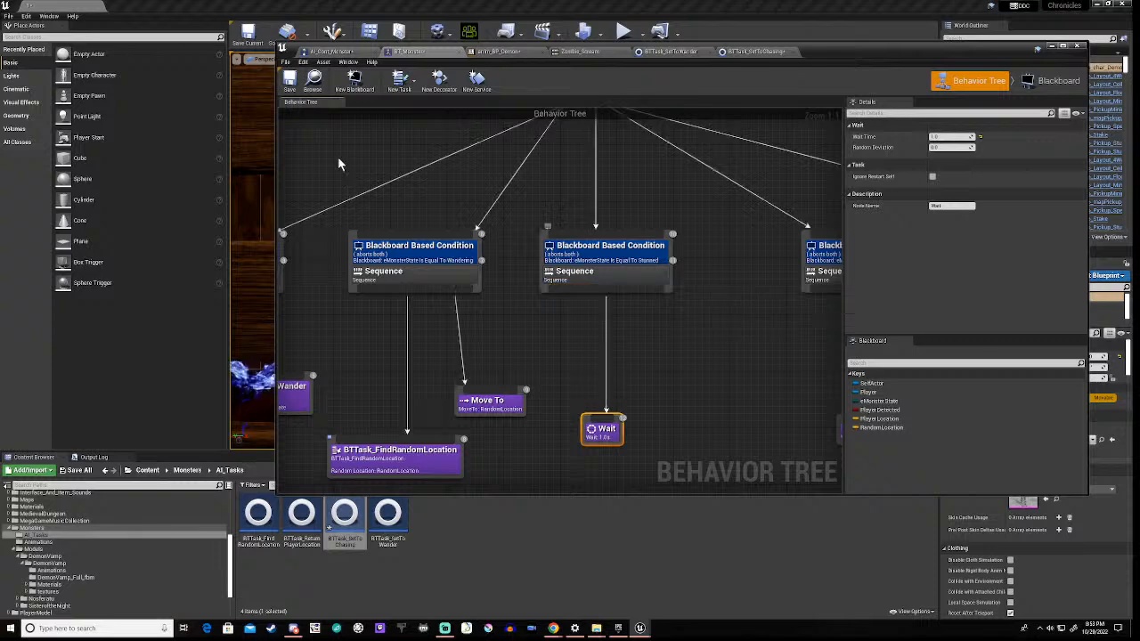
left_click_drag(654, 289, 685, 393)
left_click(690, 417)
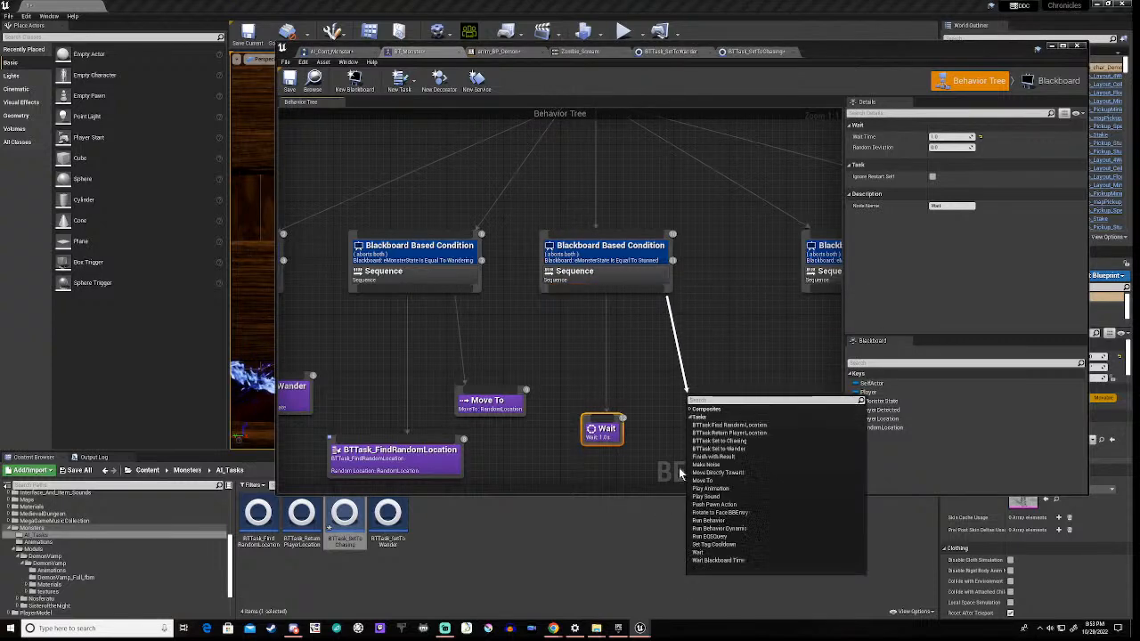
left_click(727, 441)
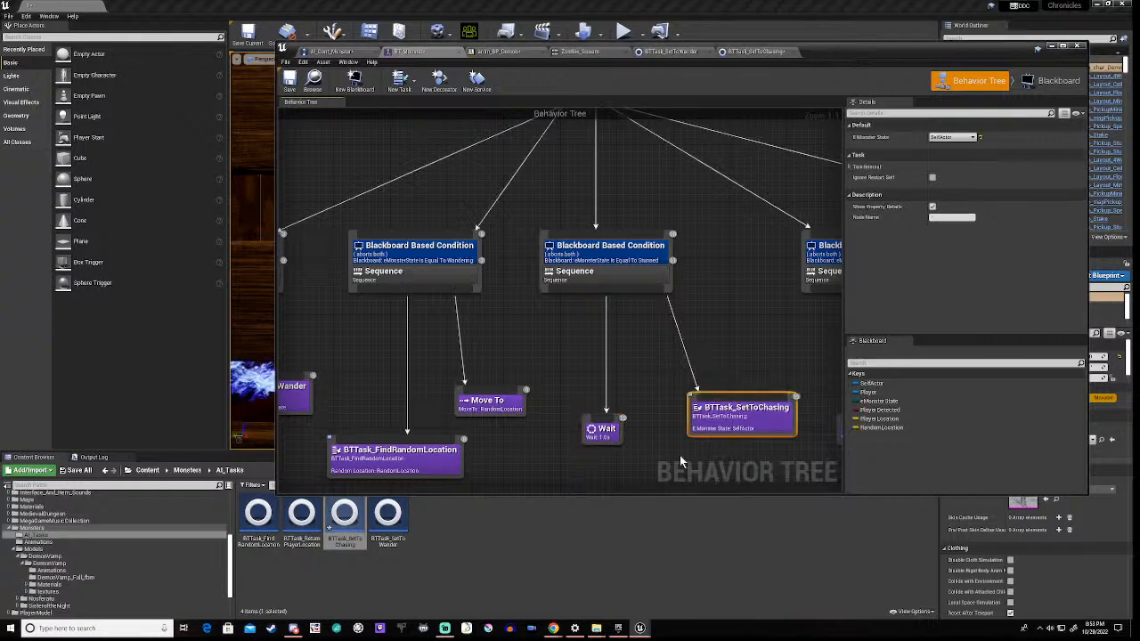
Step: Assign the eMonsterState blackboard key to the E Monster State property of the BTTask_SetToChasing node
right_click_drag(715, 445, 640, 453)
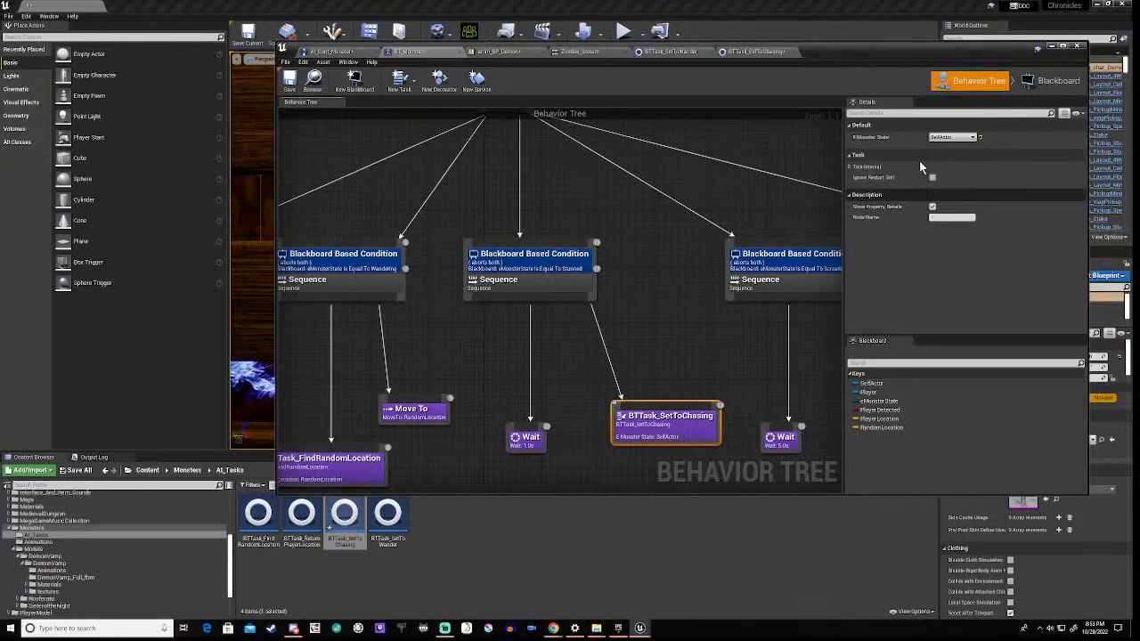
left_click(951, 137)
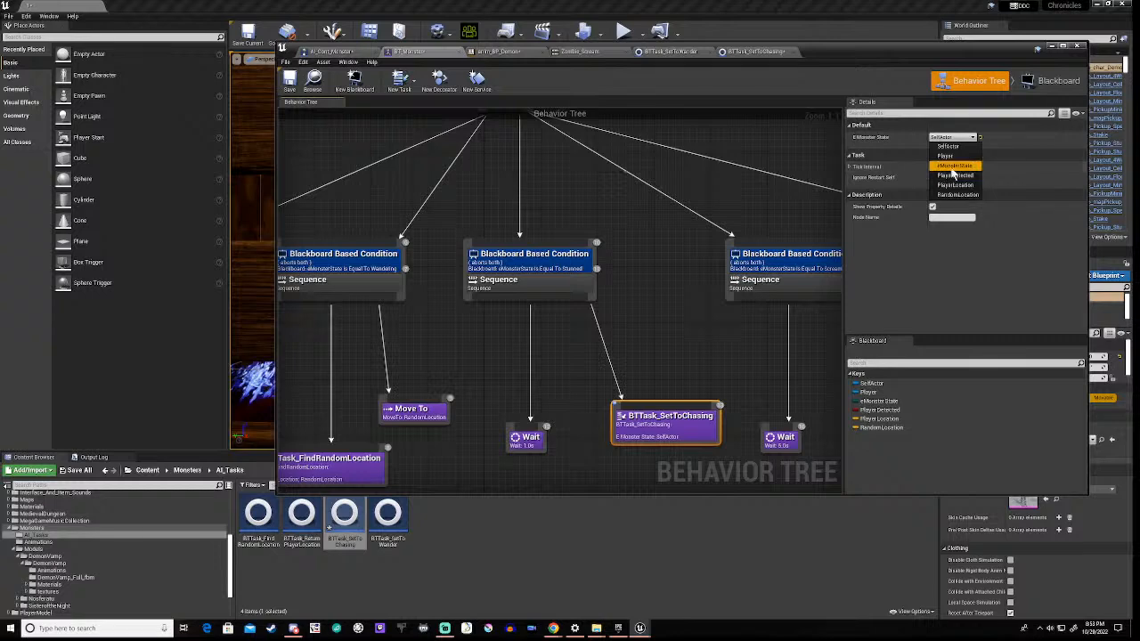
left_click(955, 165)
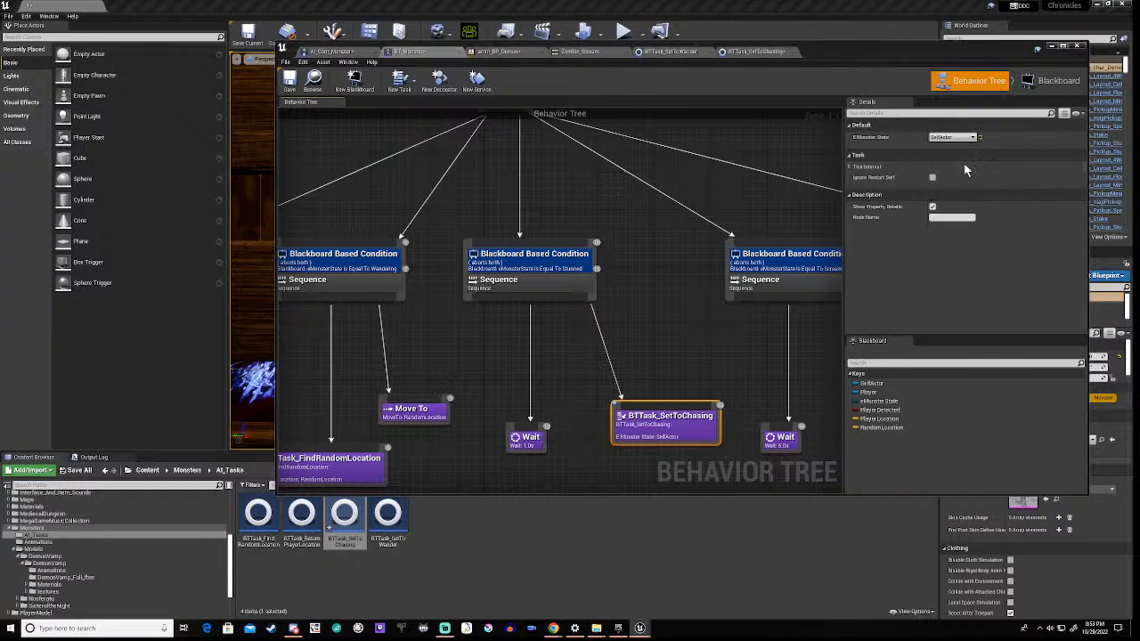
left_click(652, 356)
right_click_drag(574, 374, 557, 326)
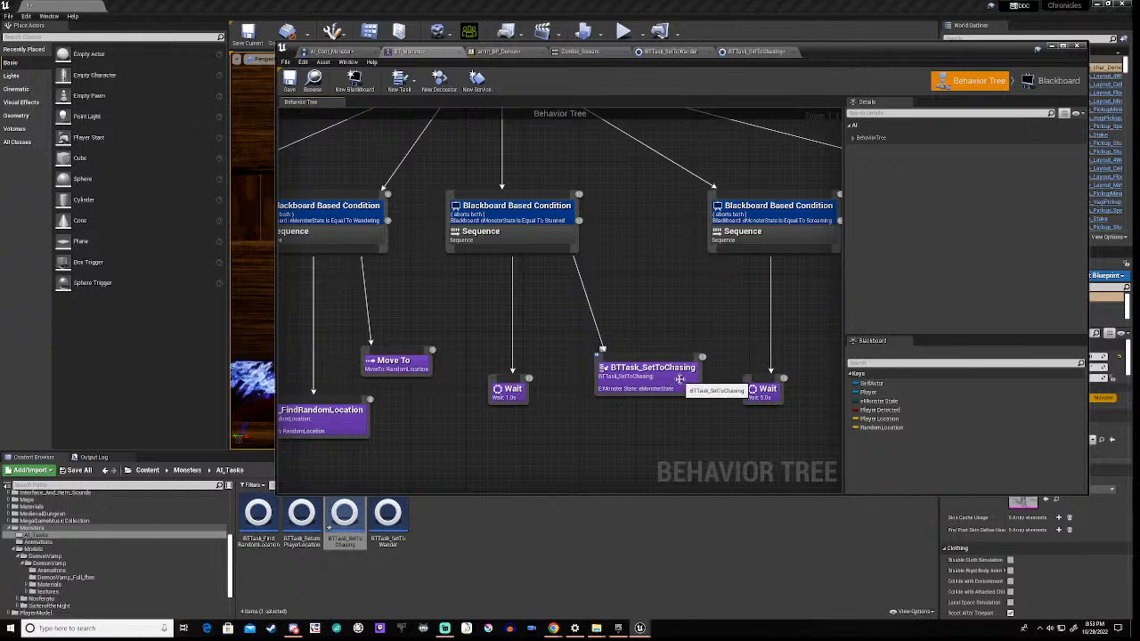
Step: Check the Zombie_Scream animation's length and set the Stunned sequence's Wait time in BT_Monster to 2.8 seconds
left_click(587, 52)
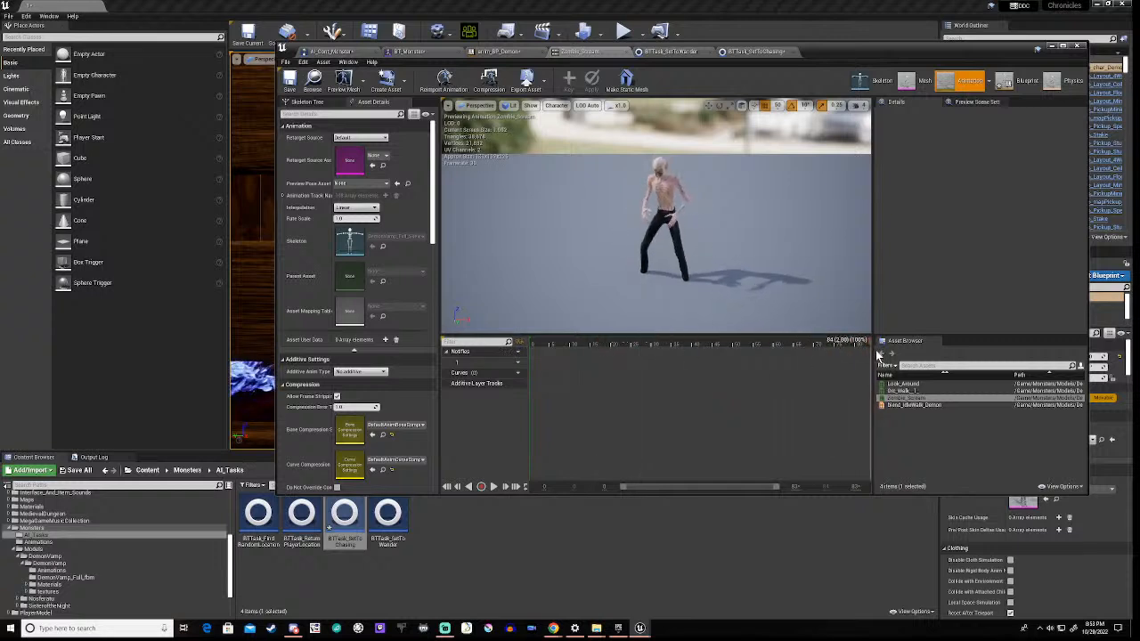
left_click(628, 348)
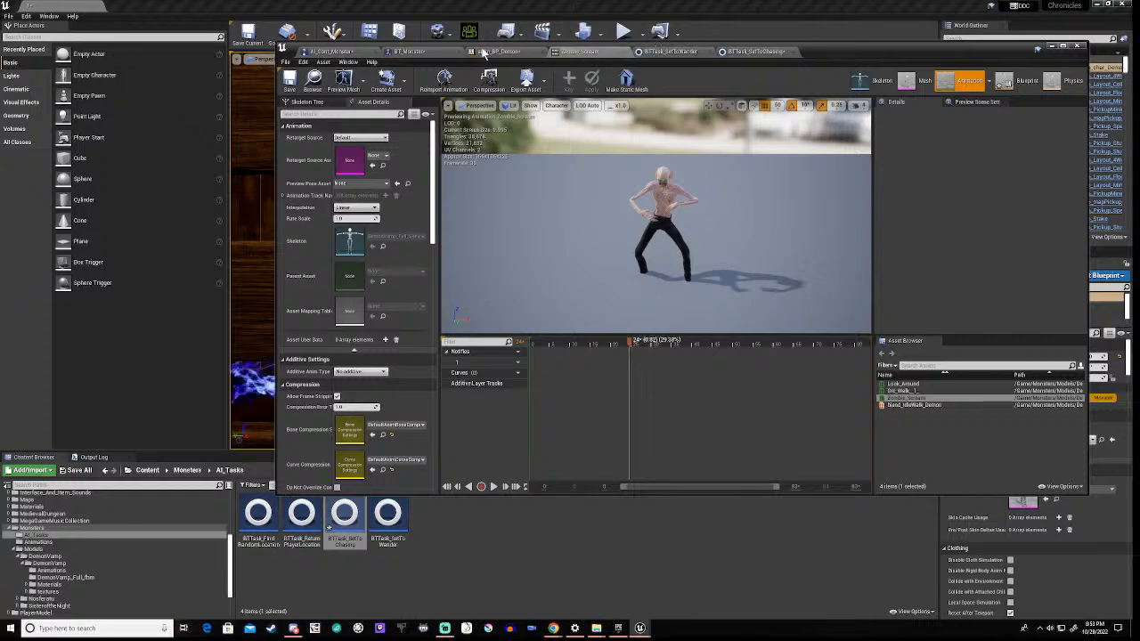
left_click(414, 50)
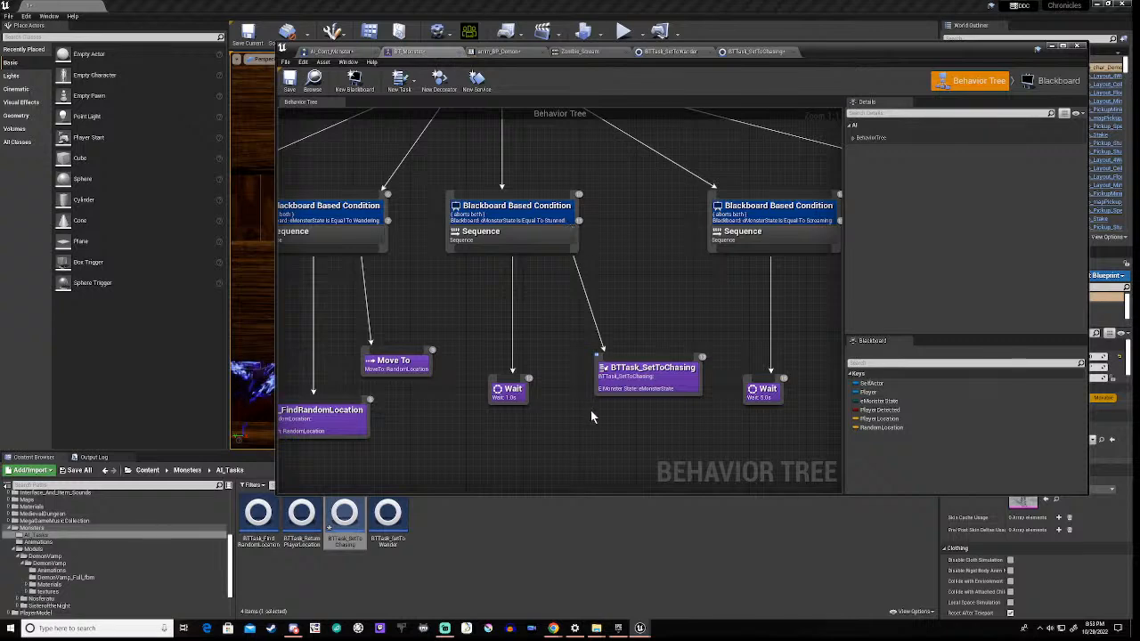
left_click(509, 394)
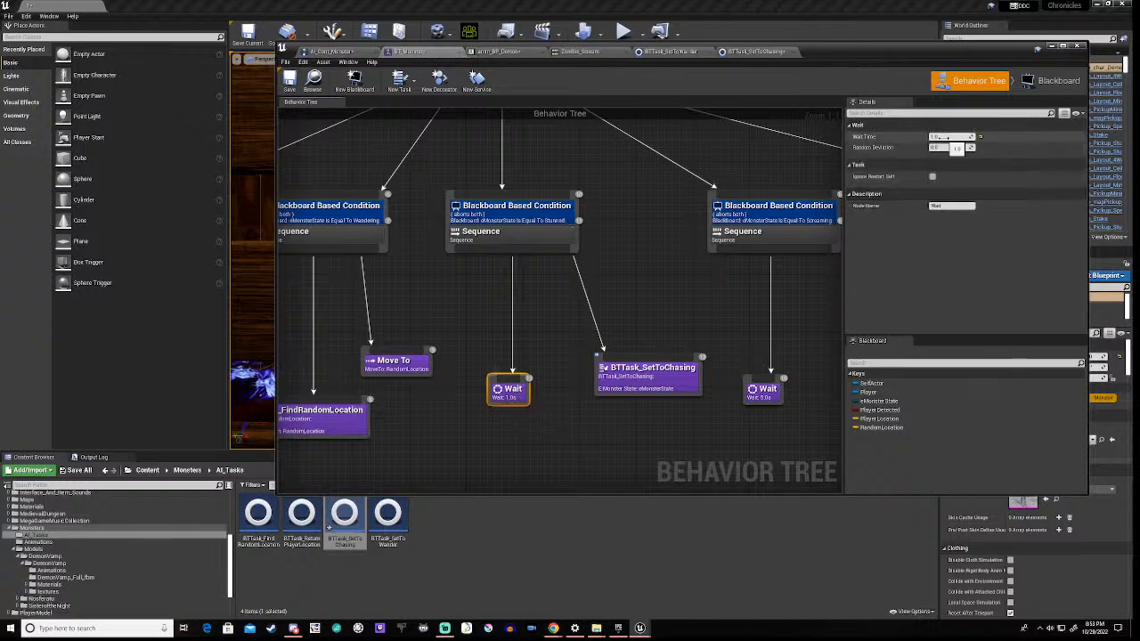
left_click(948, 137)
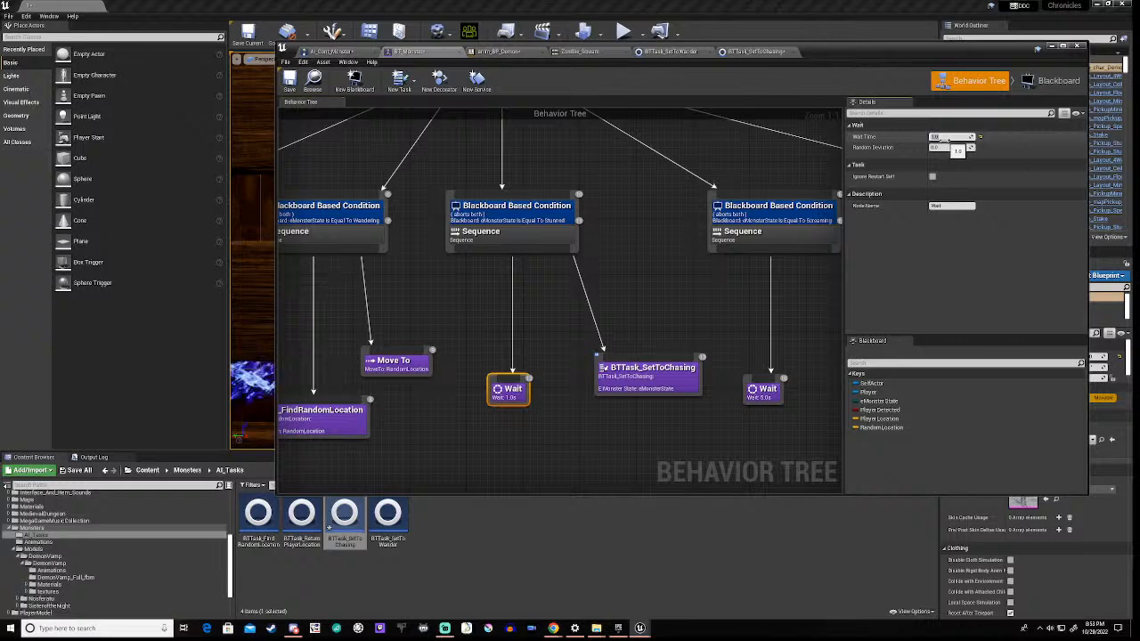
type(".8")
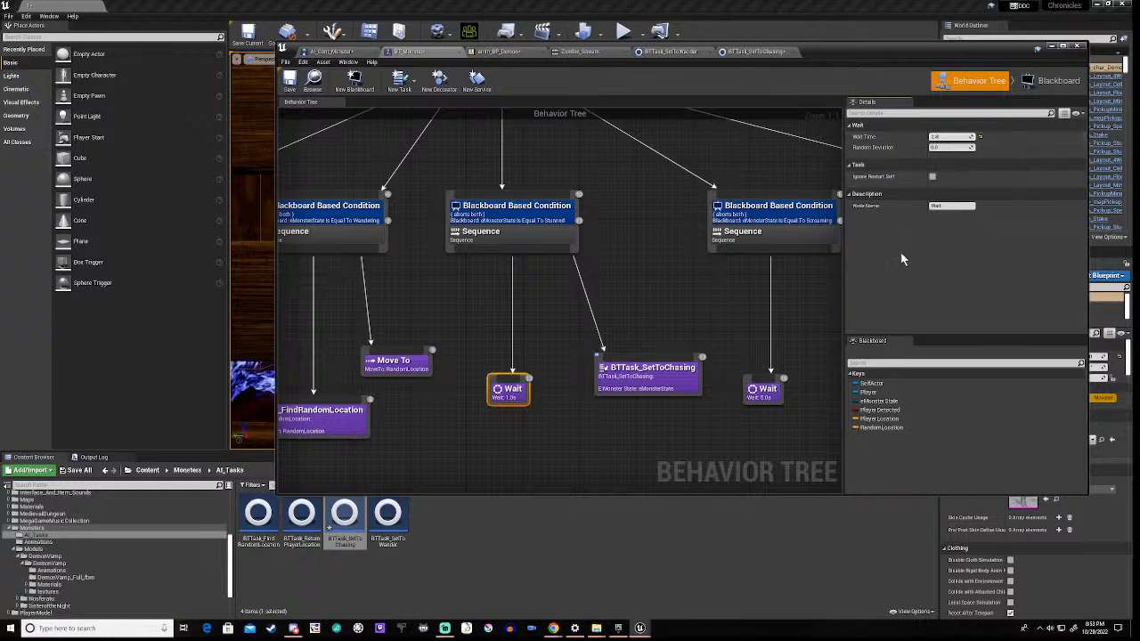
left_click(611, 283)
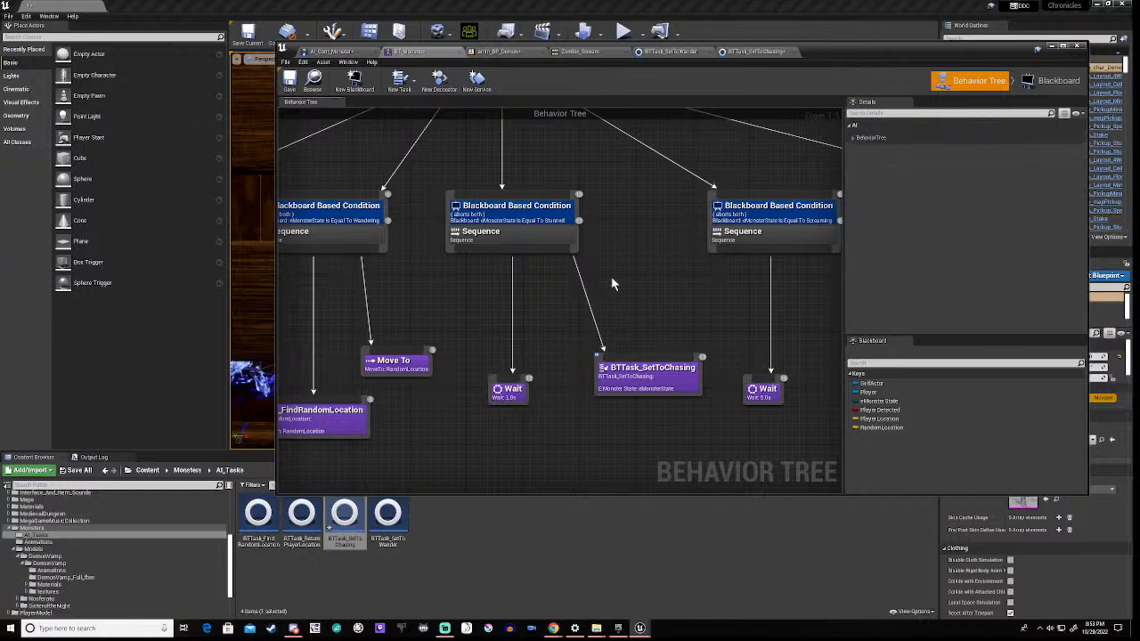
Step: Examine the Stunned, Screaming and Chasing sequences of the BT_Monster behavior tree and their tasks
right_click_drag(659, 311, 358, 281)
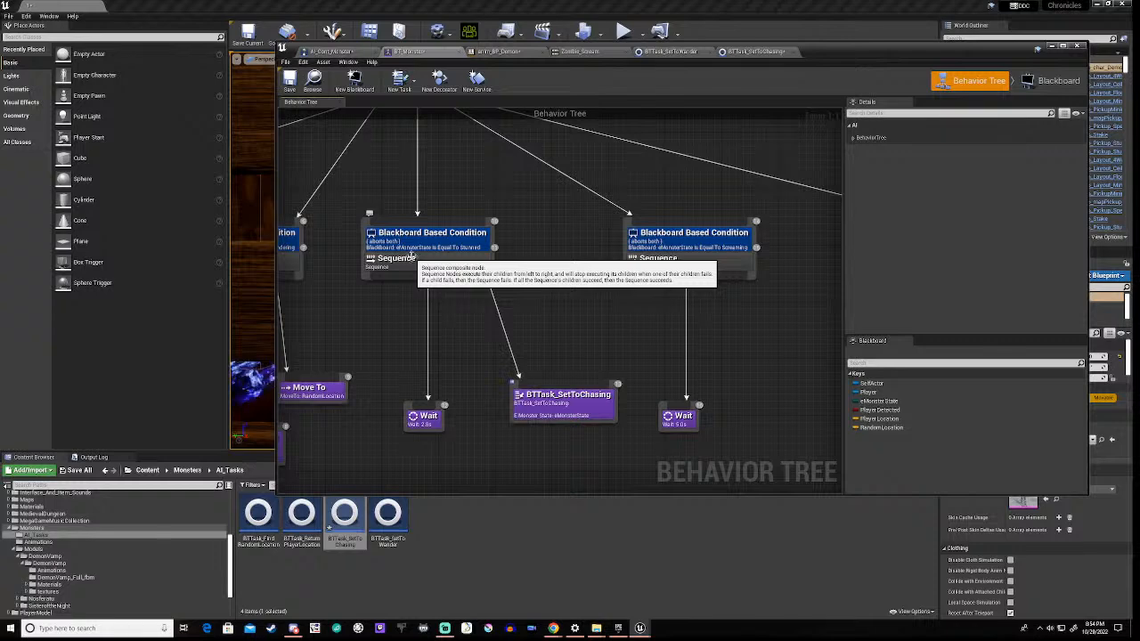
right_click_drag(659, 316, 308, 335)
right_click_drag(548, 419, 528, 307)
right_click_drag(441, 280, 399, 303)
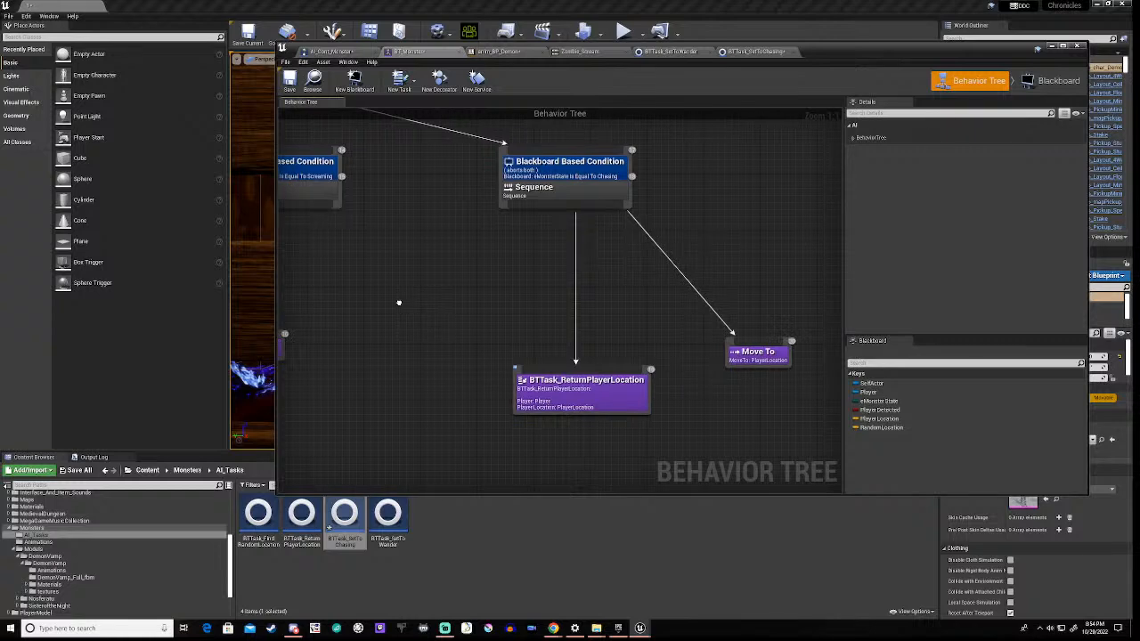